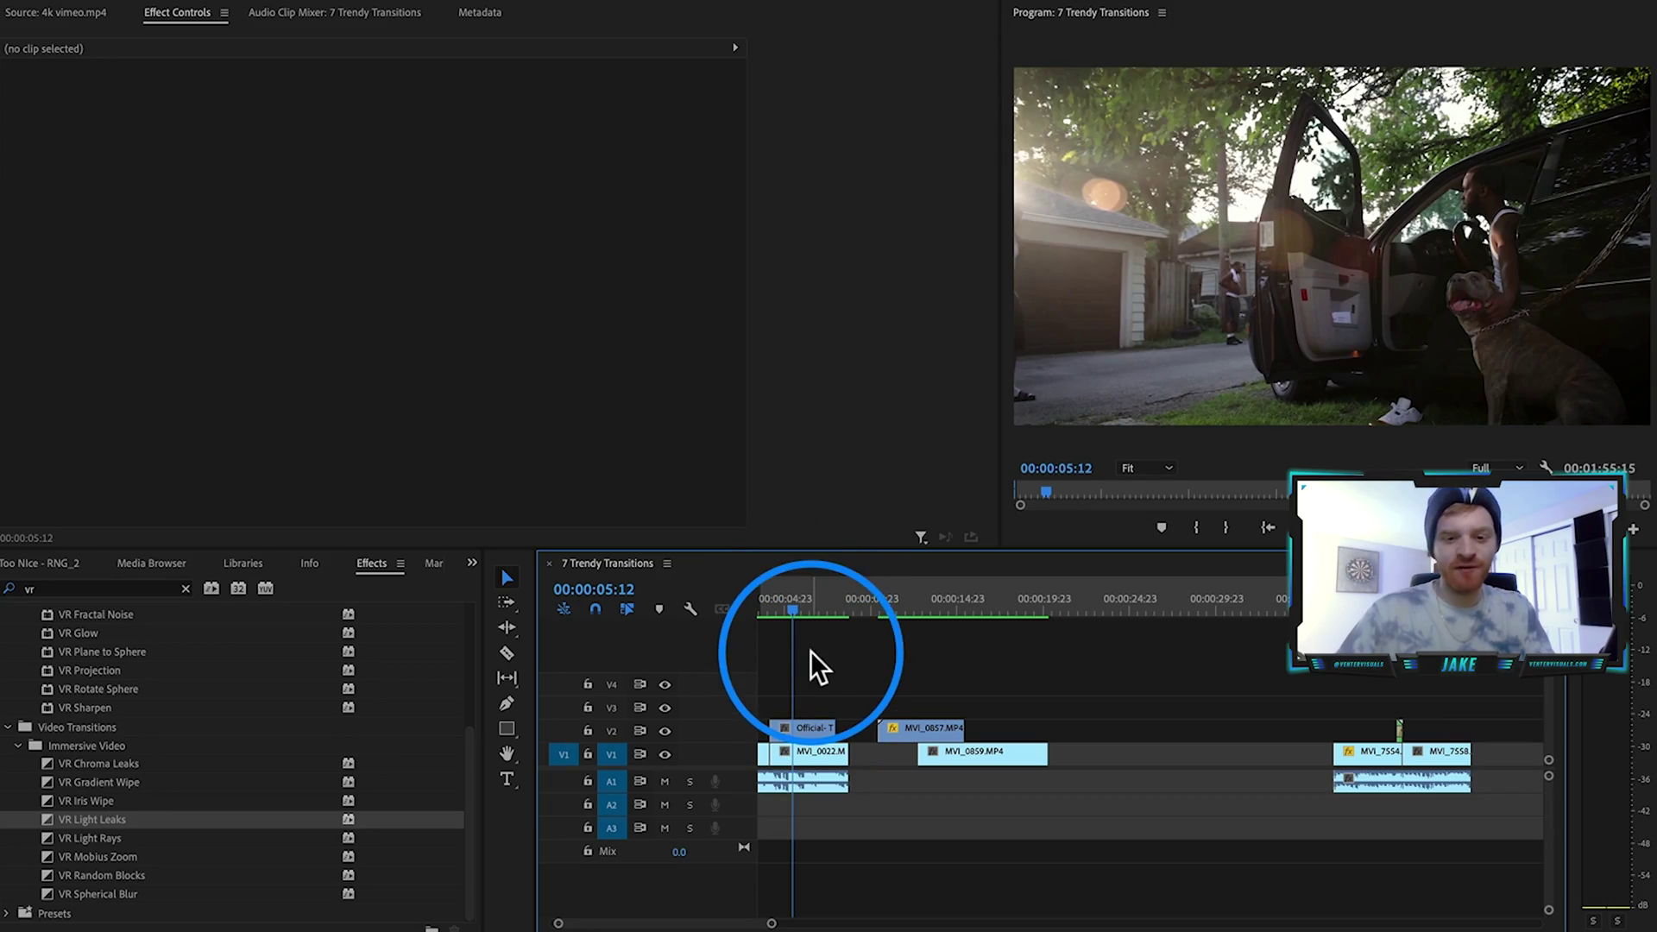
Preview the opening clips' transition and the overlap between MVI_0857.MP4 and MVI_0859.MP4
scroll(811, 650, left, 1)
mouse_move(824, 602)
mouse_down()
mouse_move(860, 612)
mouse_move(830, 613)
mouse_up()
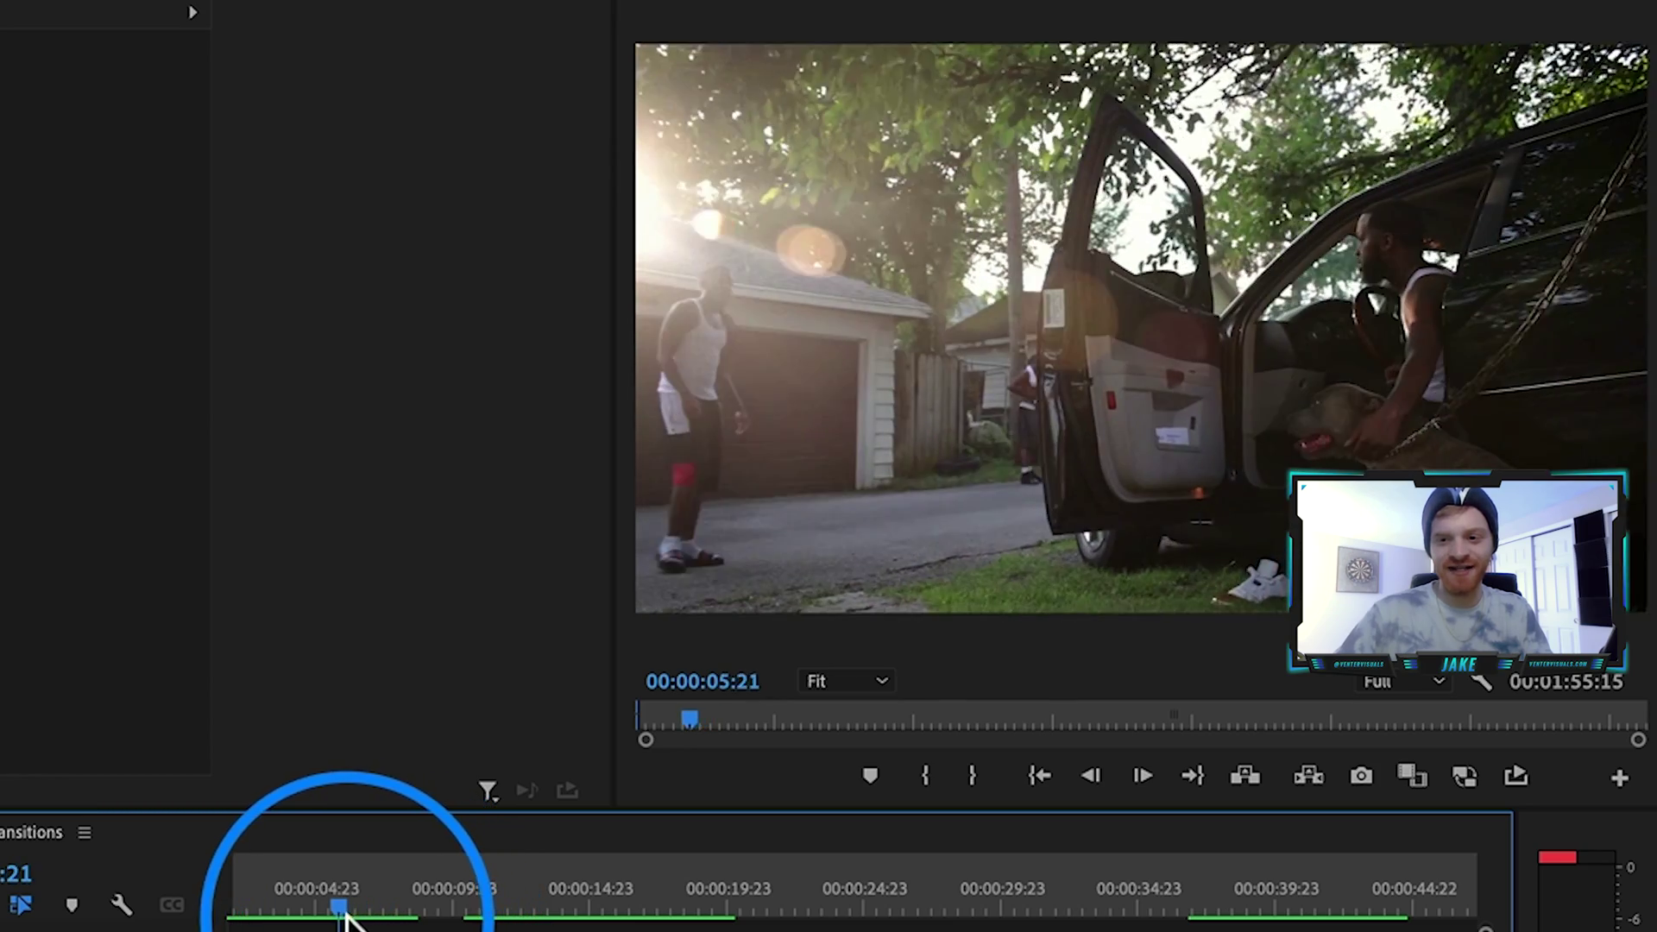
drag(344, 921, 571, 892)
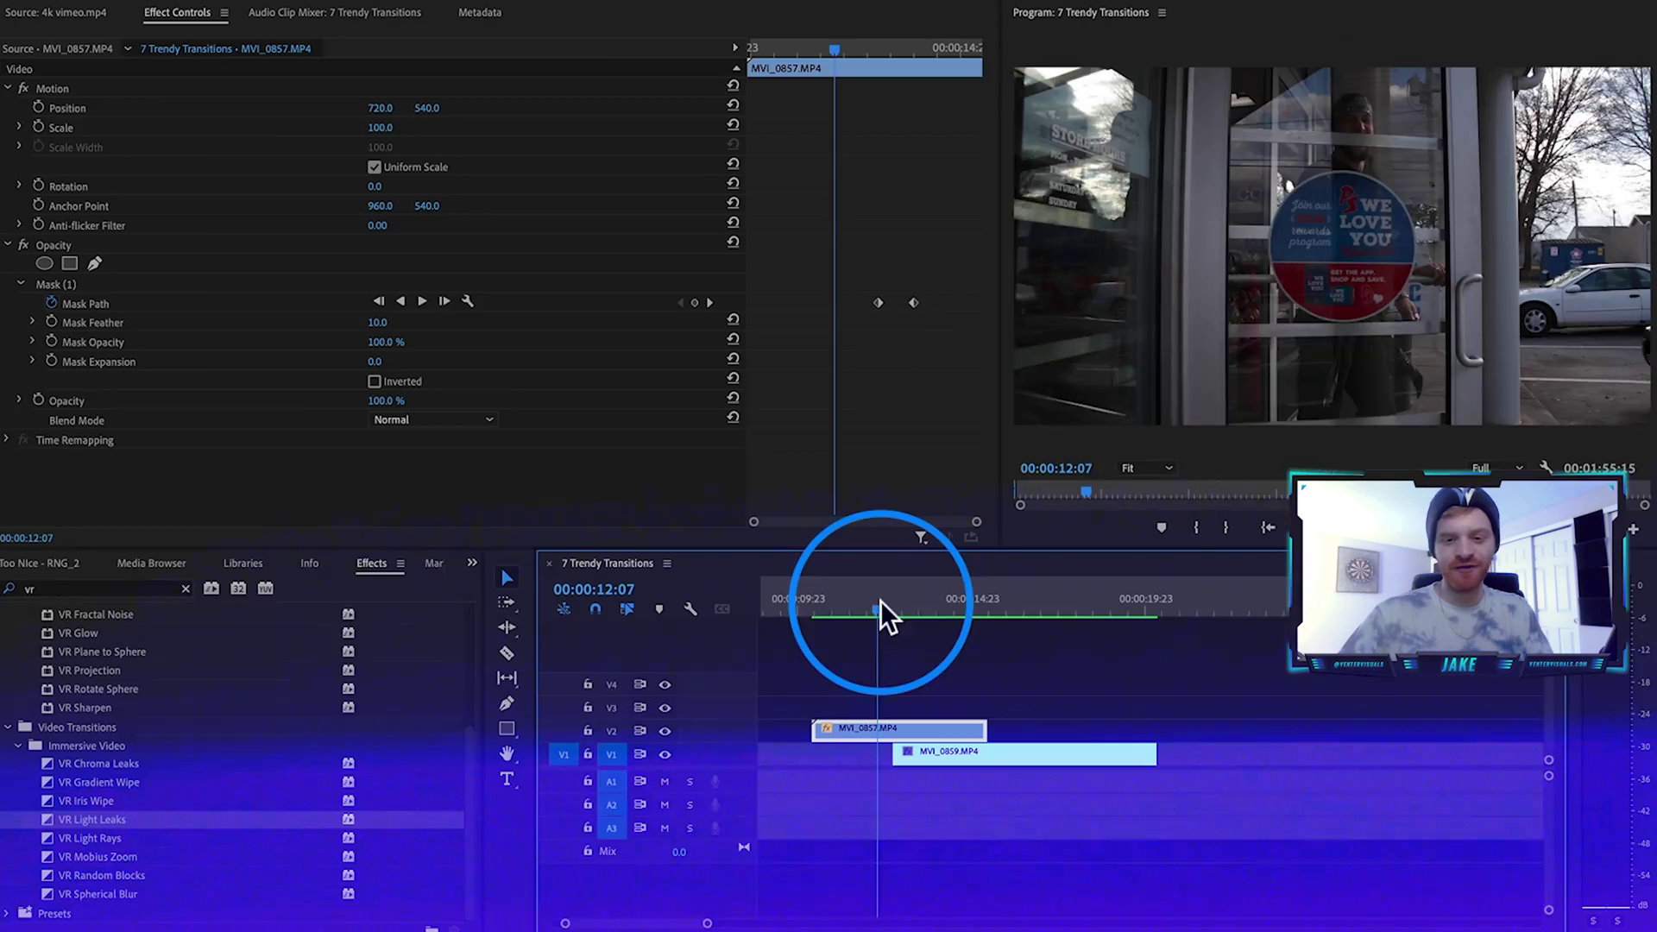
drag(881, 613, 958, 617)
Replace the opacity mask on MVI_0857.MP4 with a 4-point polygon mask at 00:00:13:06, stretched to cover the whole frame
click(1001, 744)
click(944, 725)
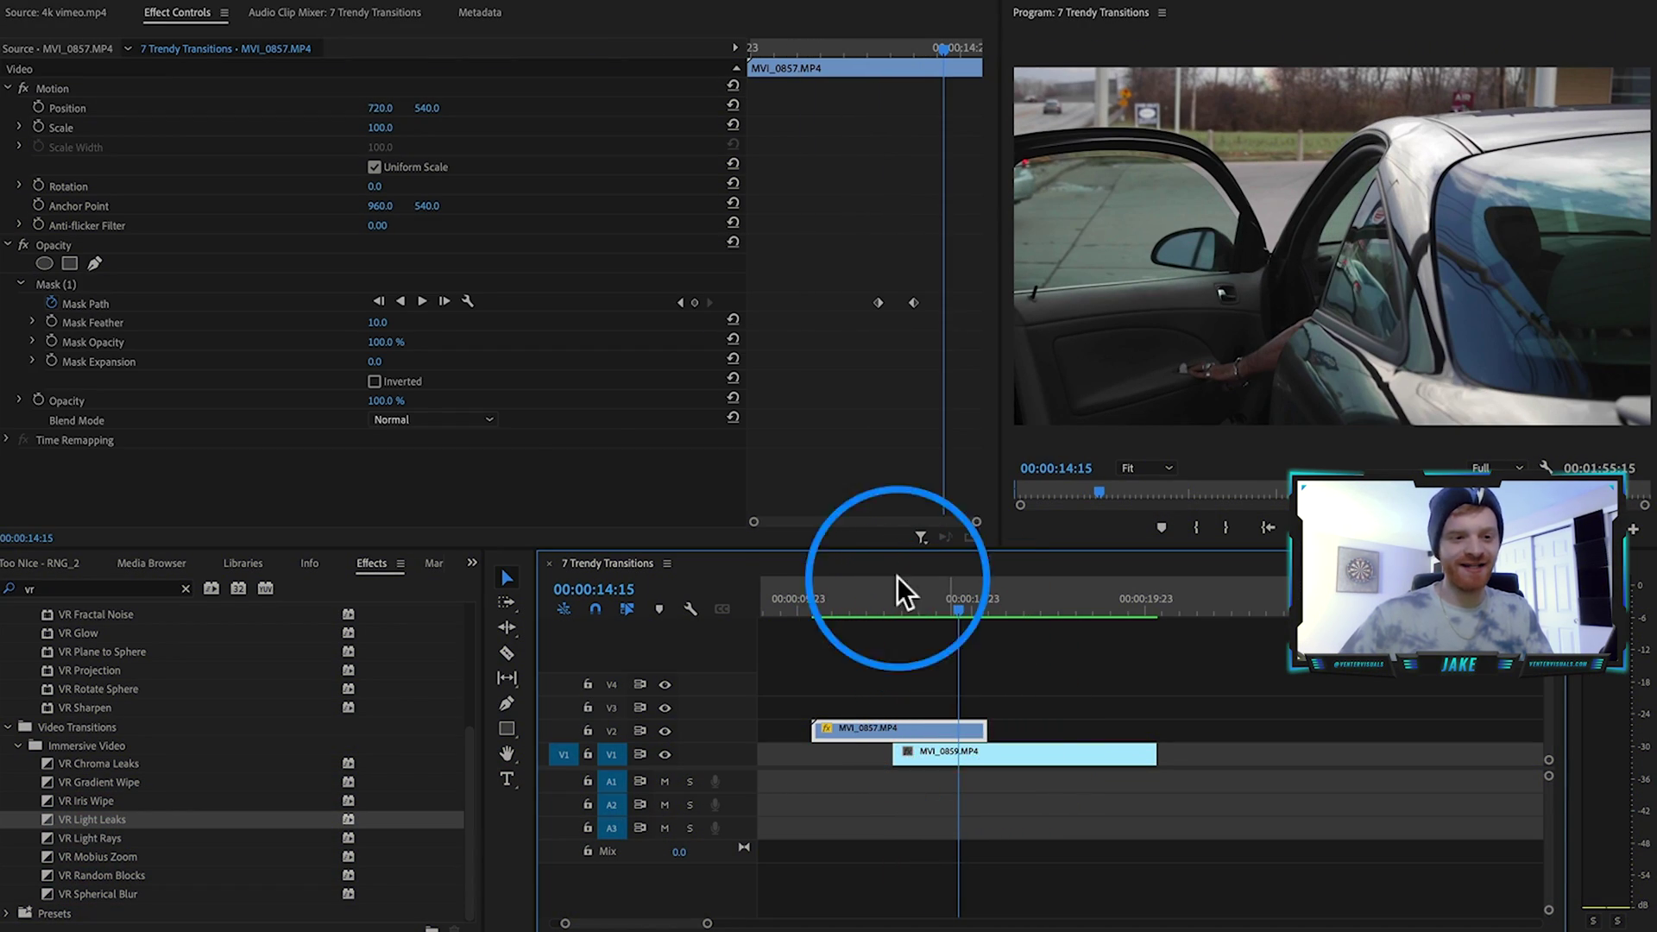
click(57, 245)
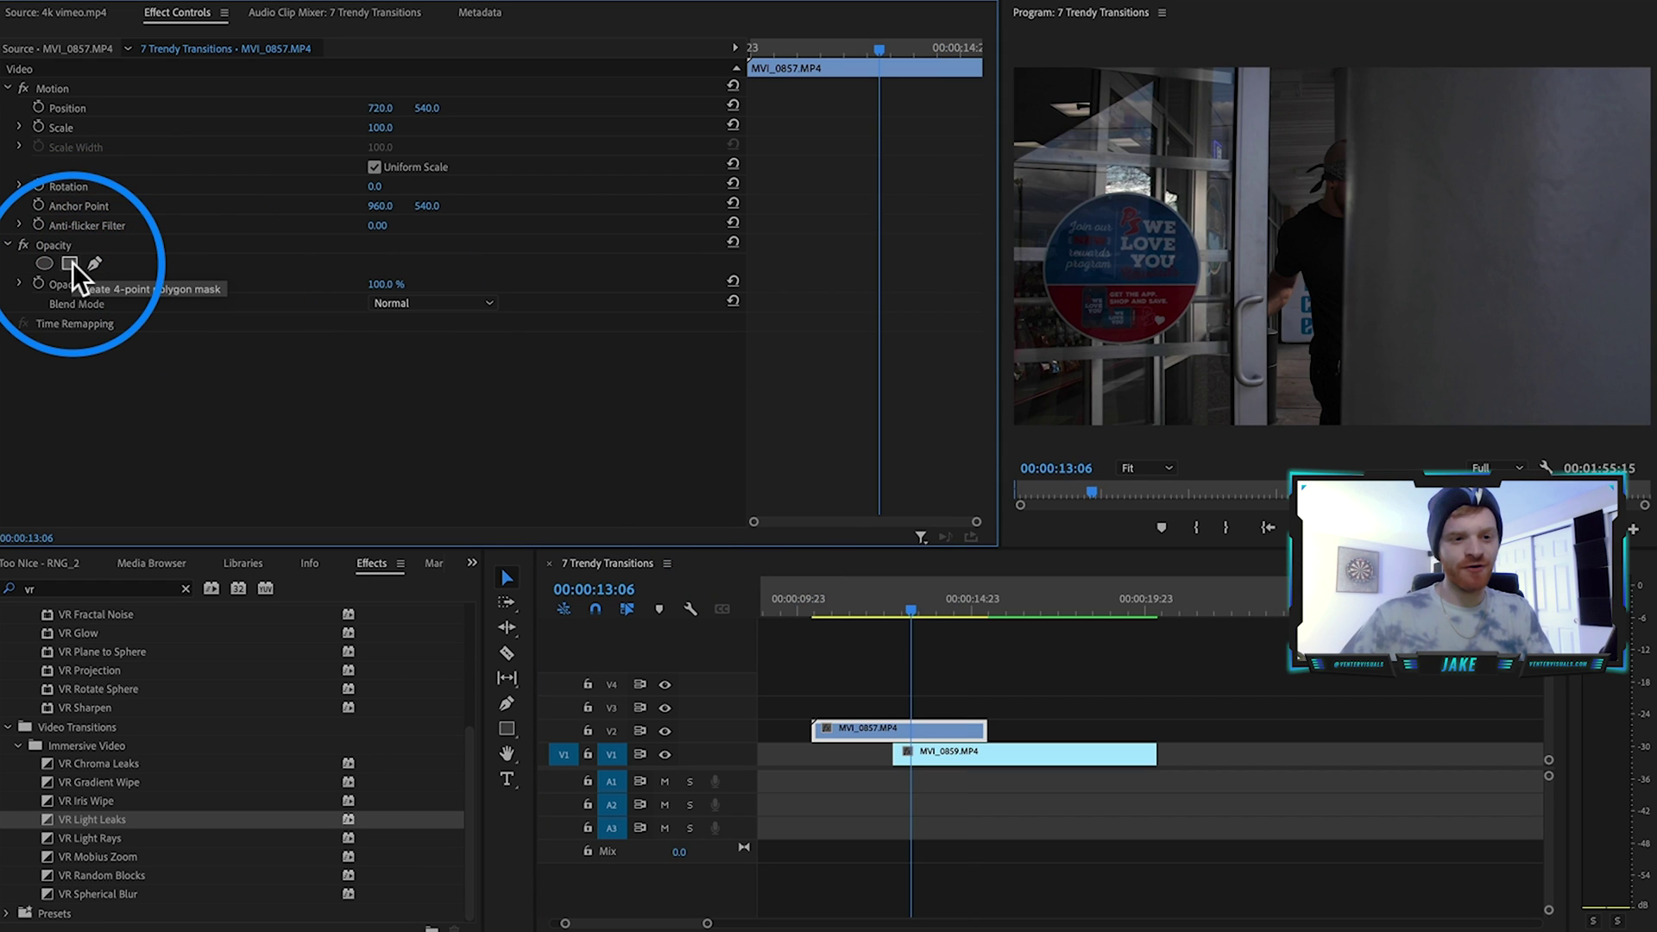
click(70, 264)
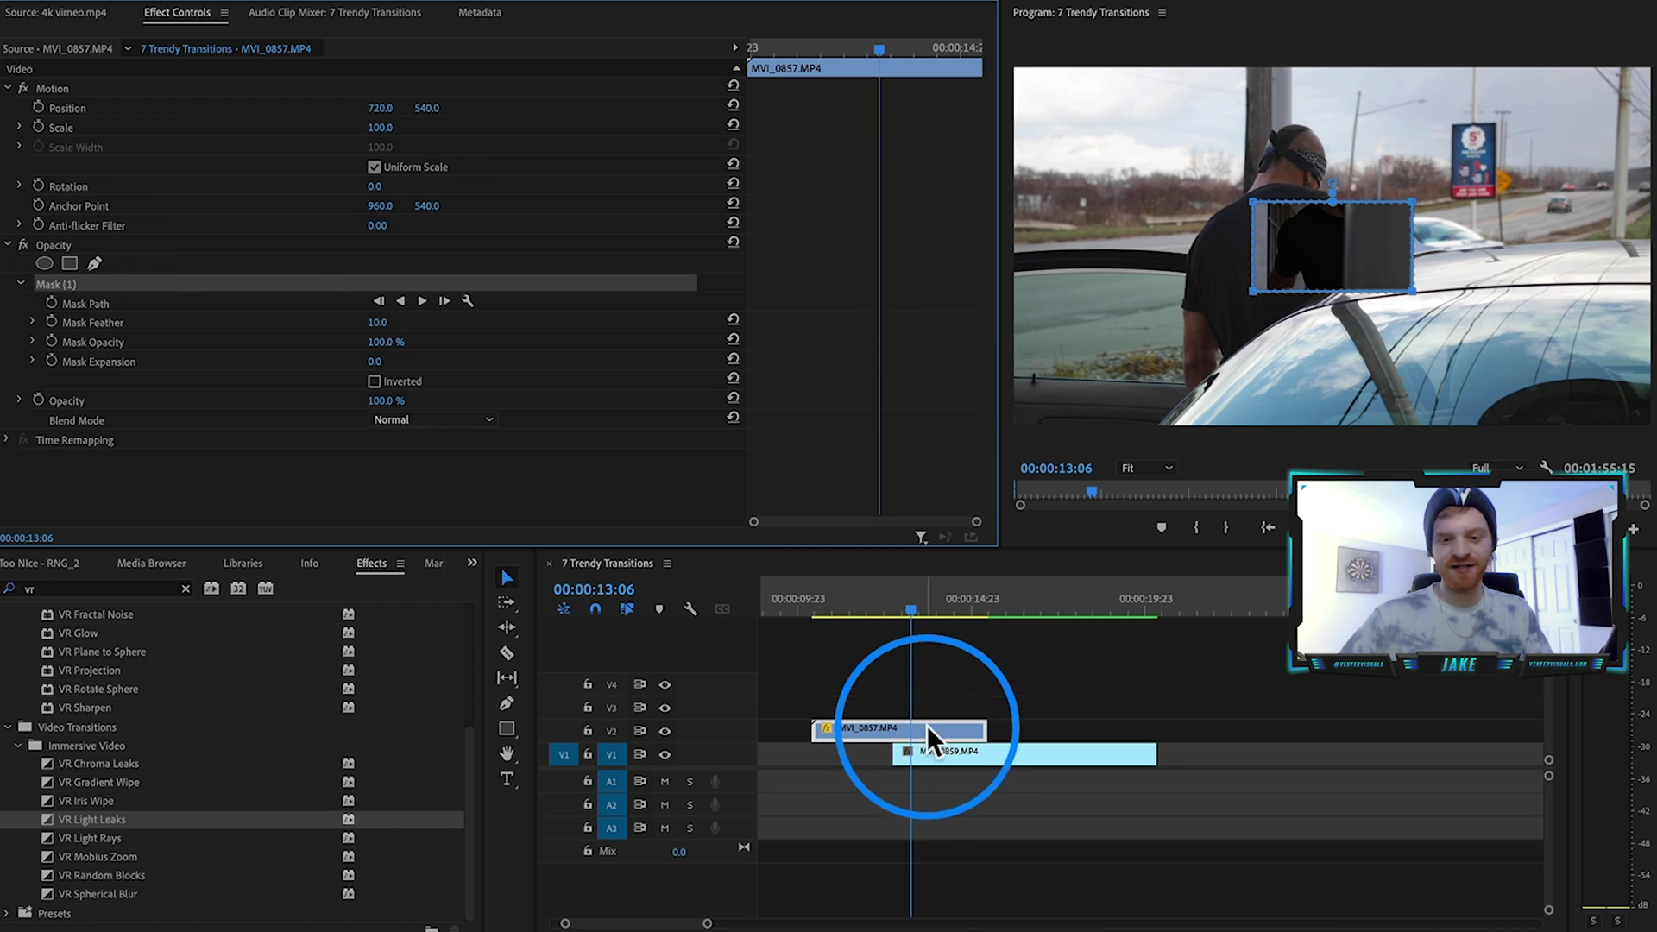
drag(1251, 190, 1016, 69)
drag(1252, 289, 986, 466)
drag(1412, 203, 1649, 62)
drag(1410, 292, 1648, 449)
Enable Mask Path animation on MVI_0857.MP4 with a starting keyframe at 00:00:13:06
click(53, 302)
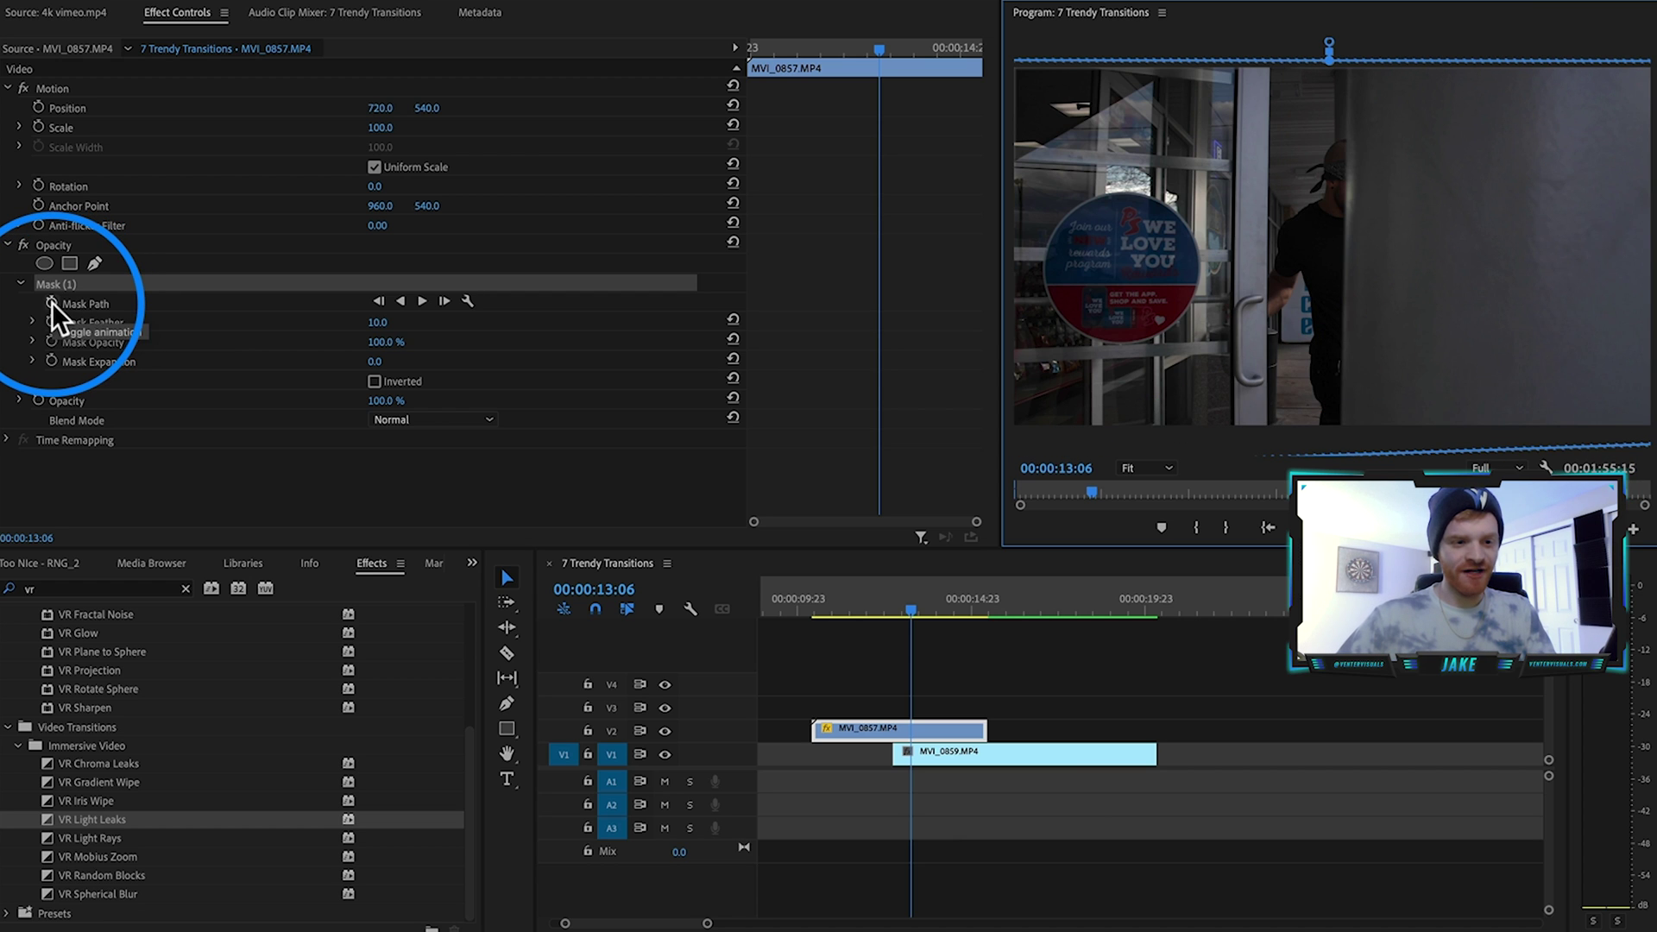
click(51, 302)
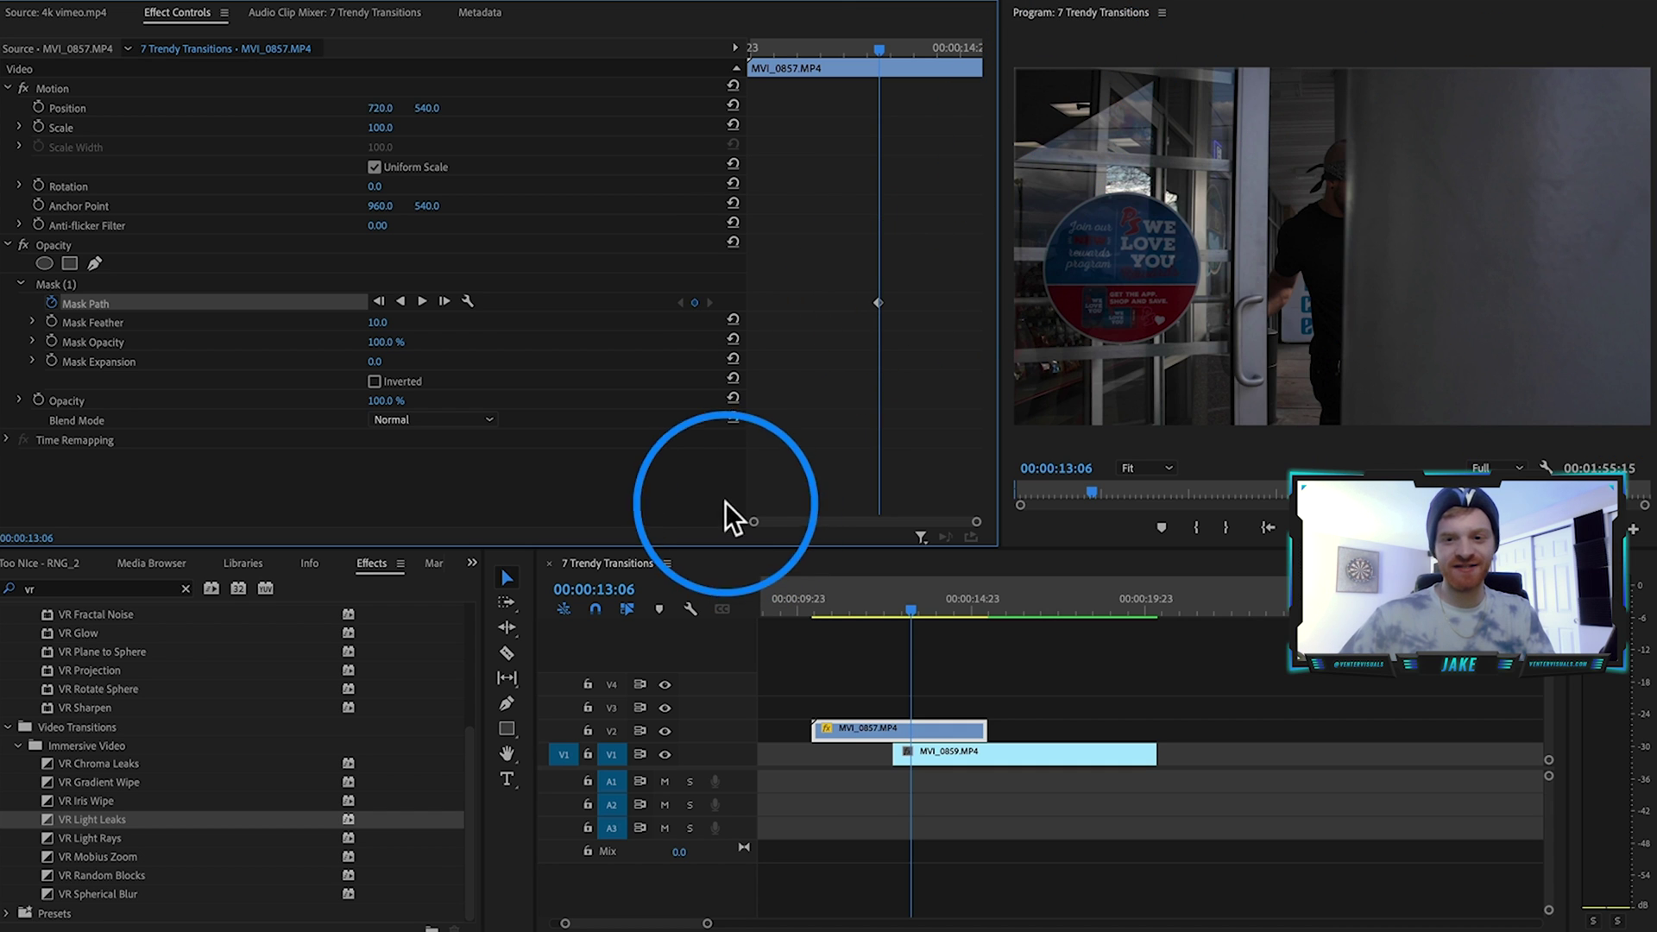
click(881, 305)
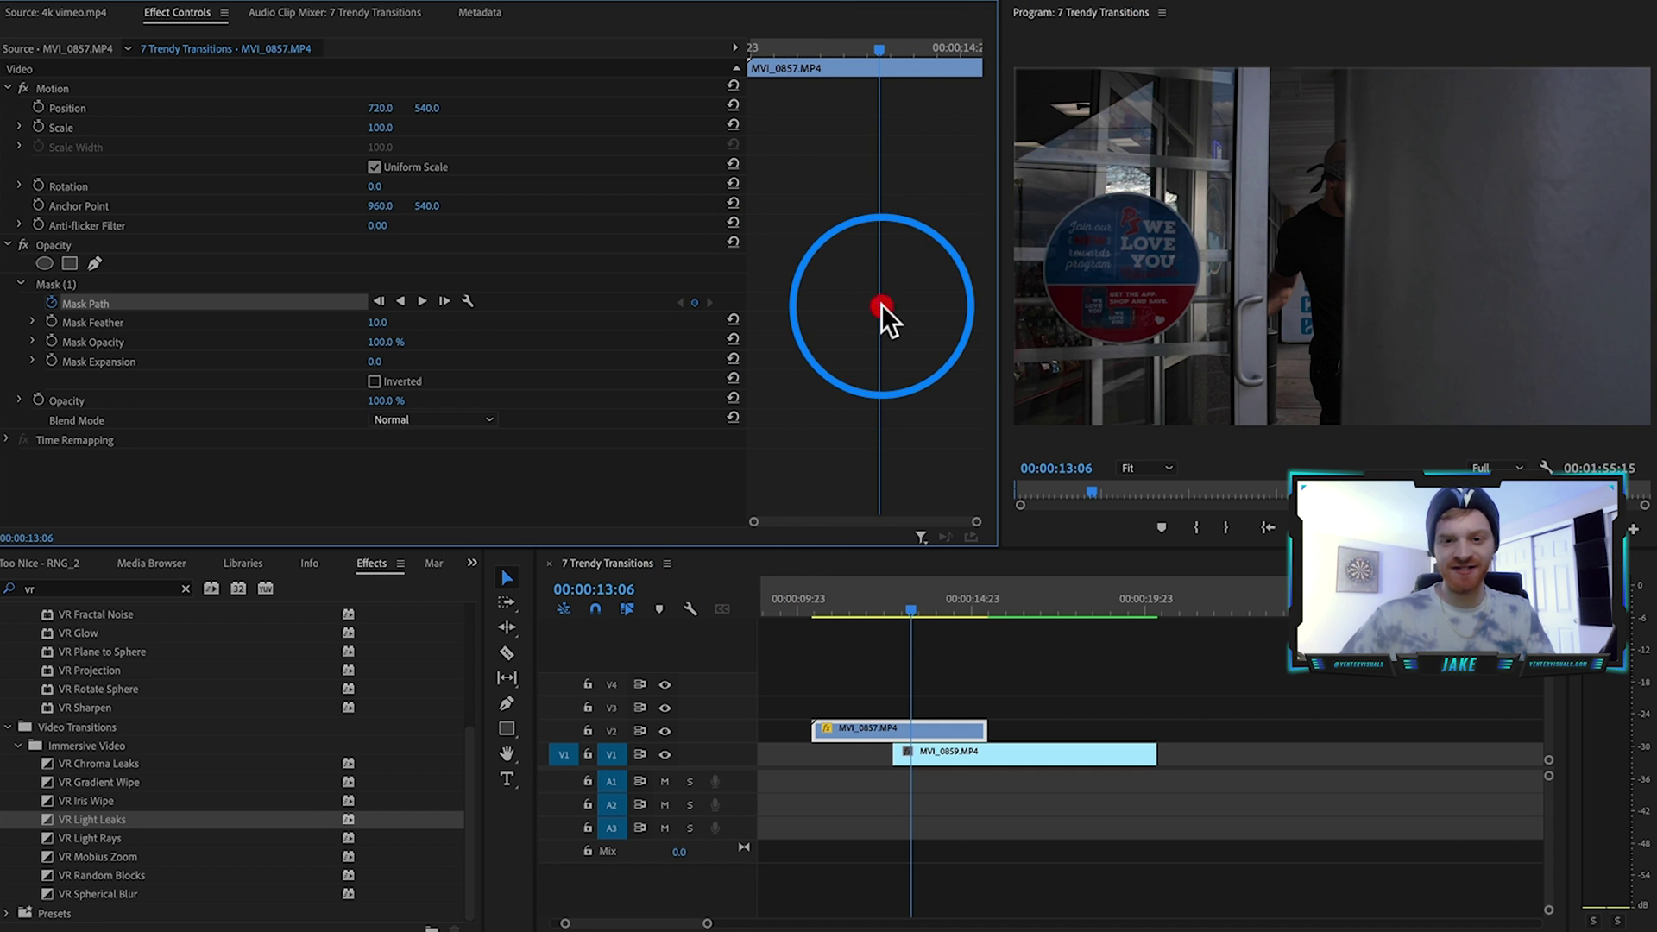
At 00:00:14:00, with the preview zoomed to 50%, move the mask's two right-hand points past the frame's left edge
drag(882, 49, 901, 58)
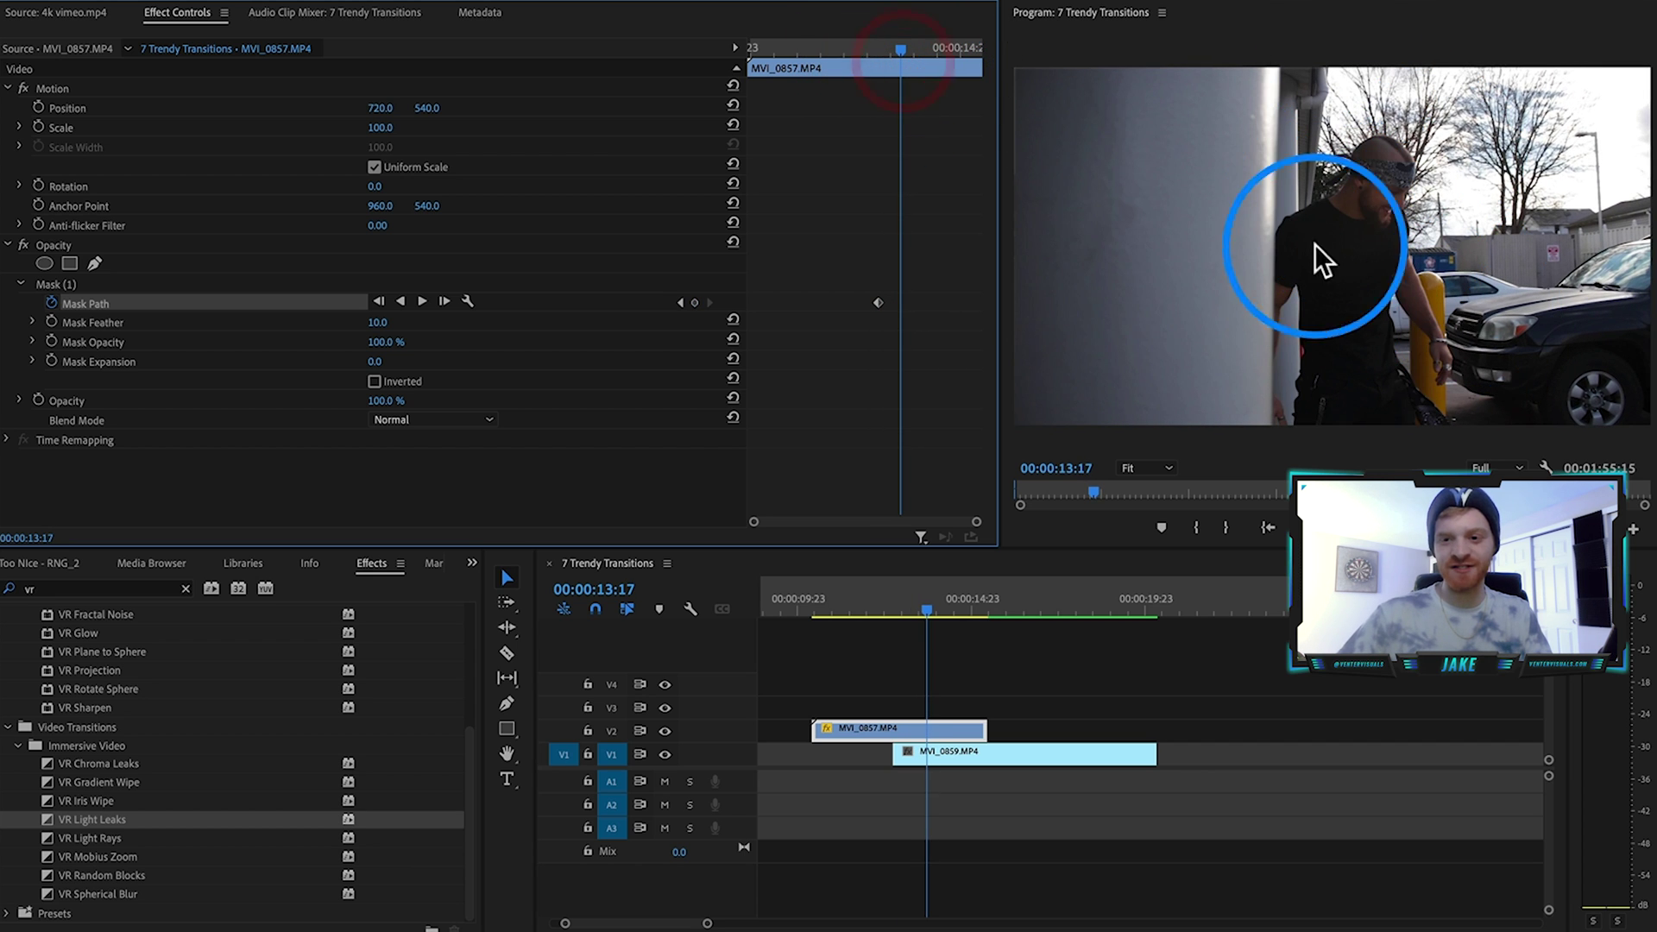
drag(887, 44, 910, 47)
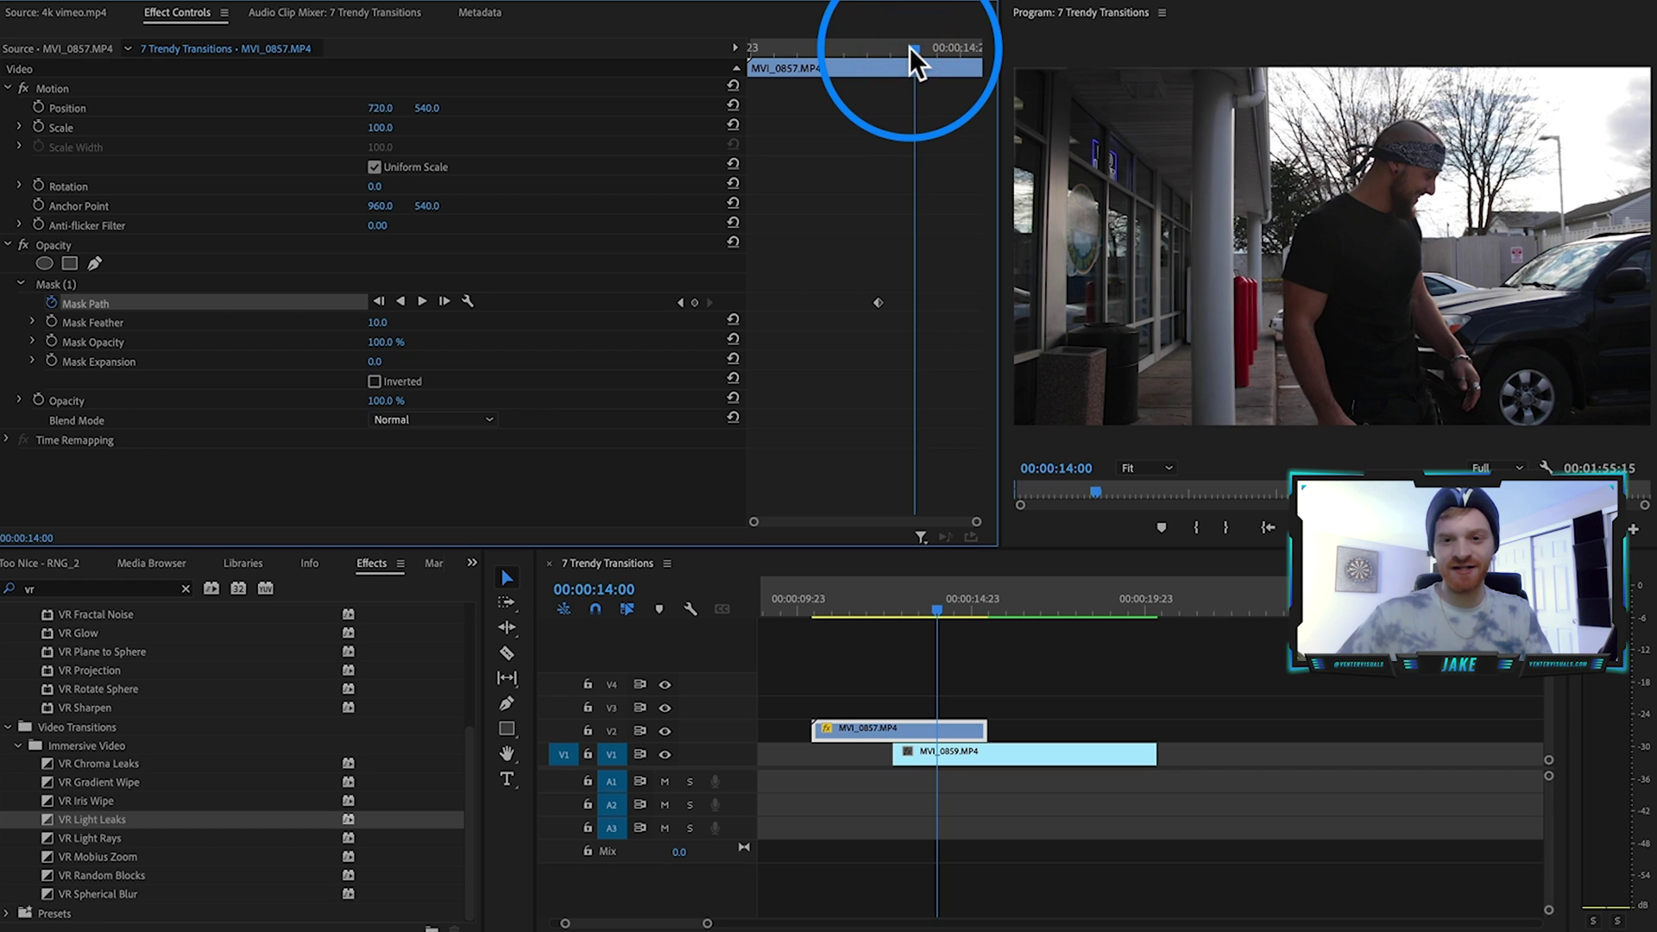
click(59, 283)
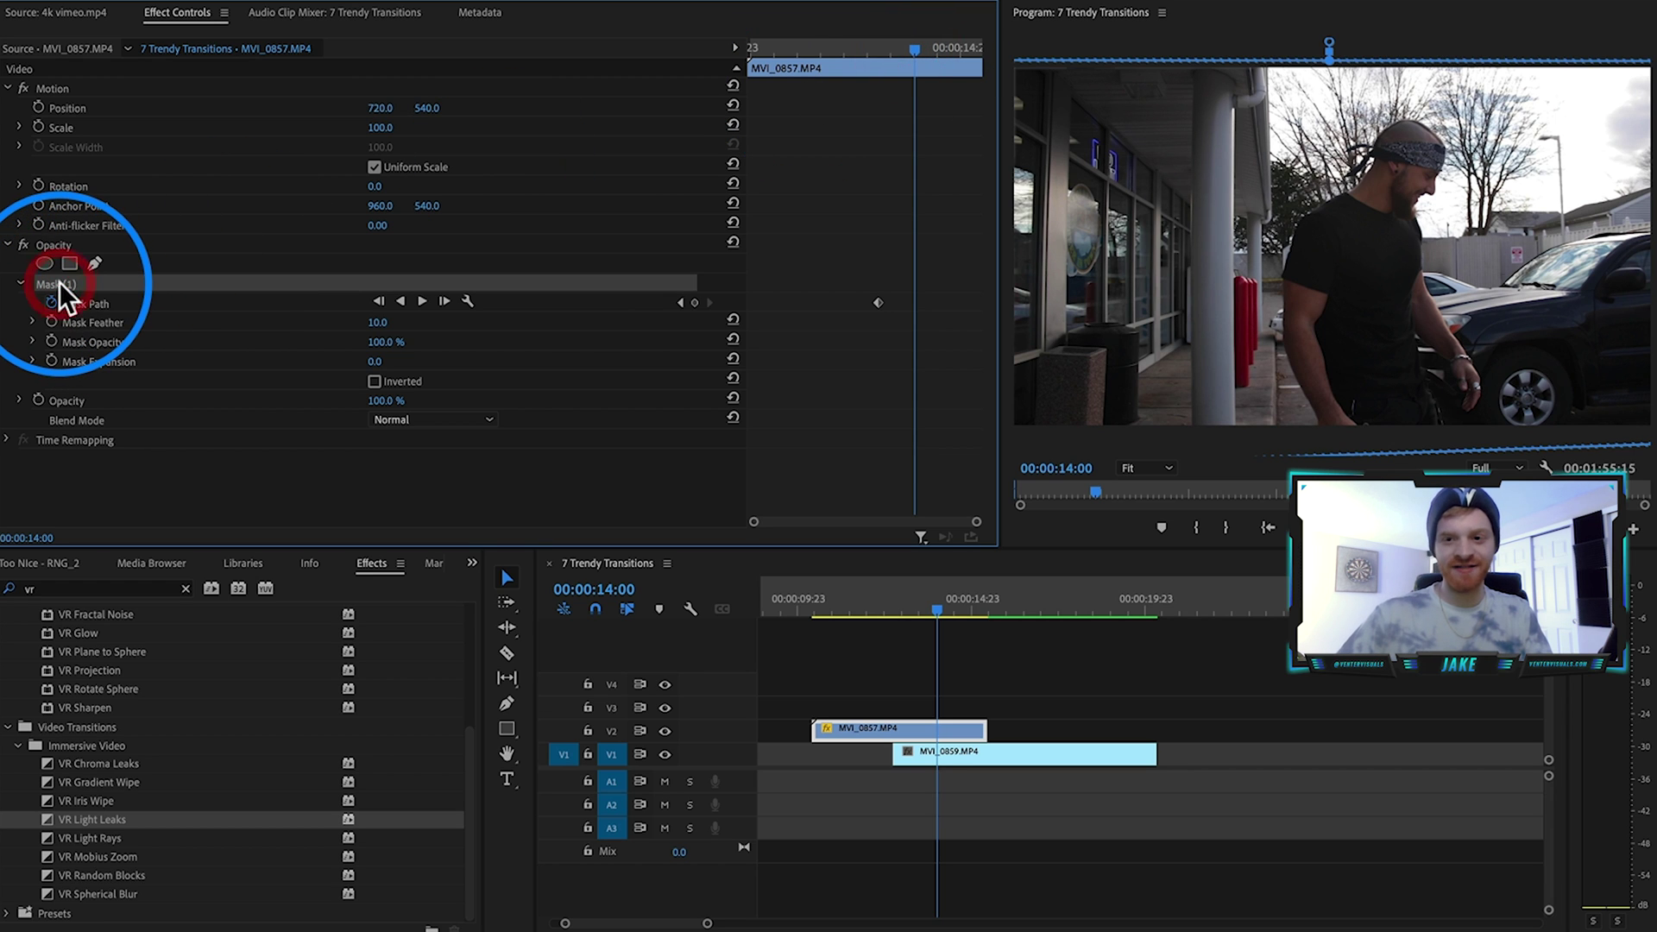
click(1144, 473)
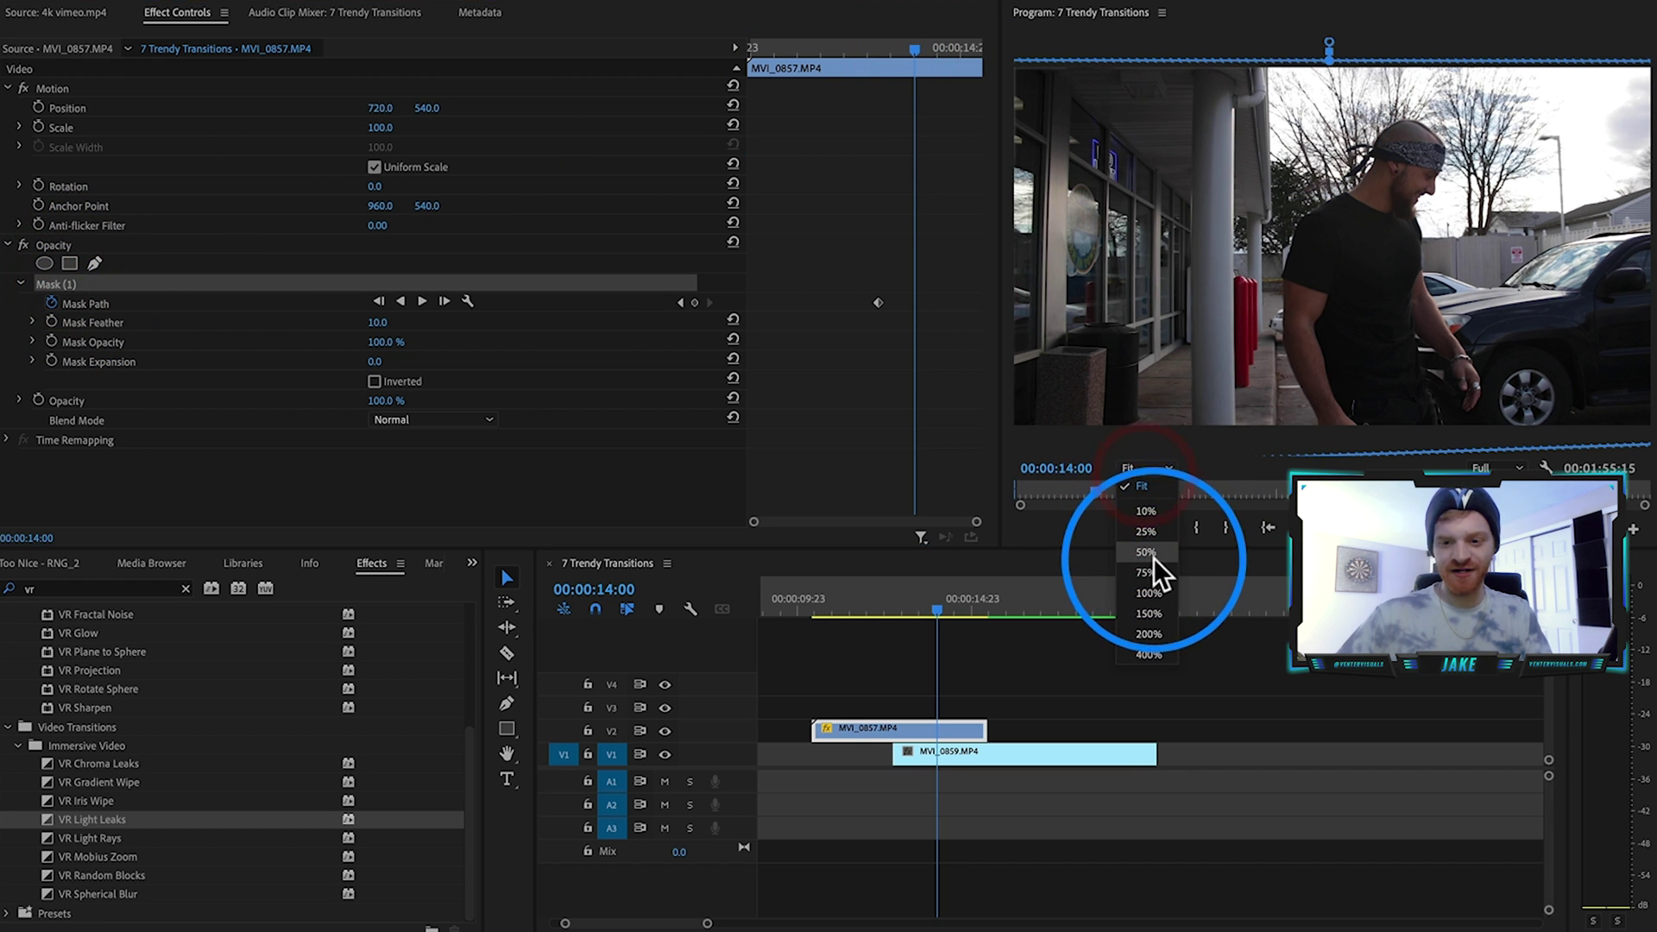
click(1151, 552)
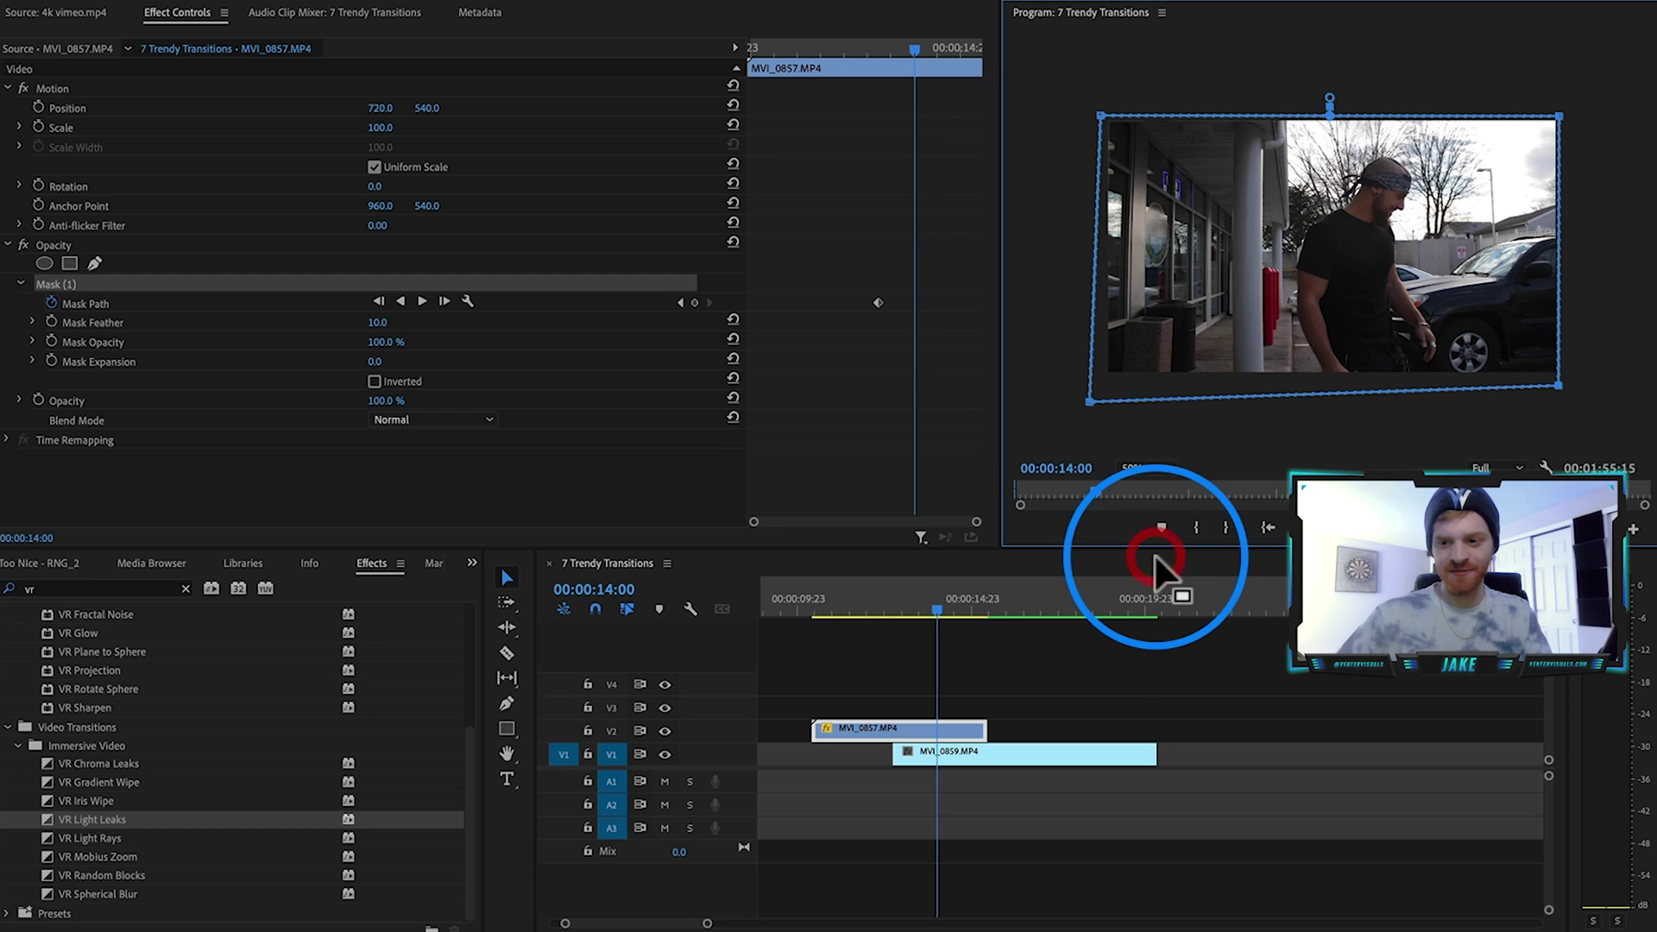
shift+click(1560, 118)
shift+click(1557, 386)
drag(1552, 110, 1110, 160)
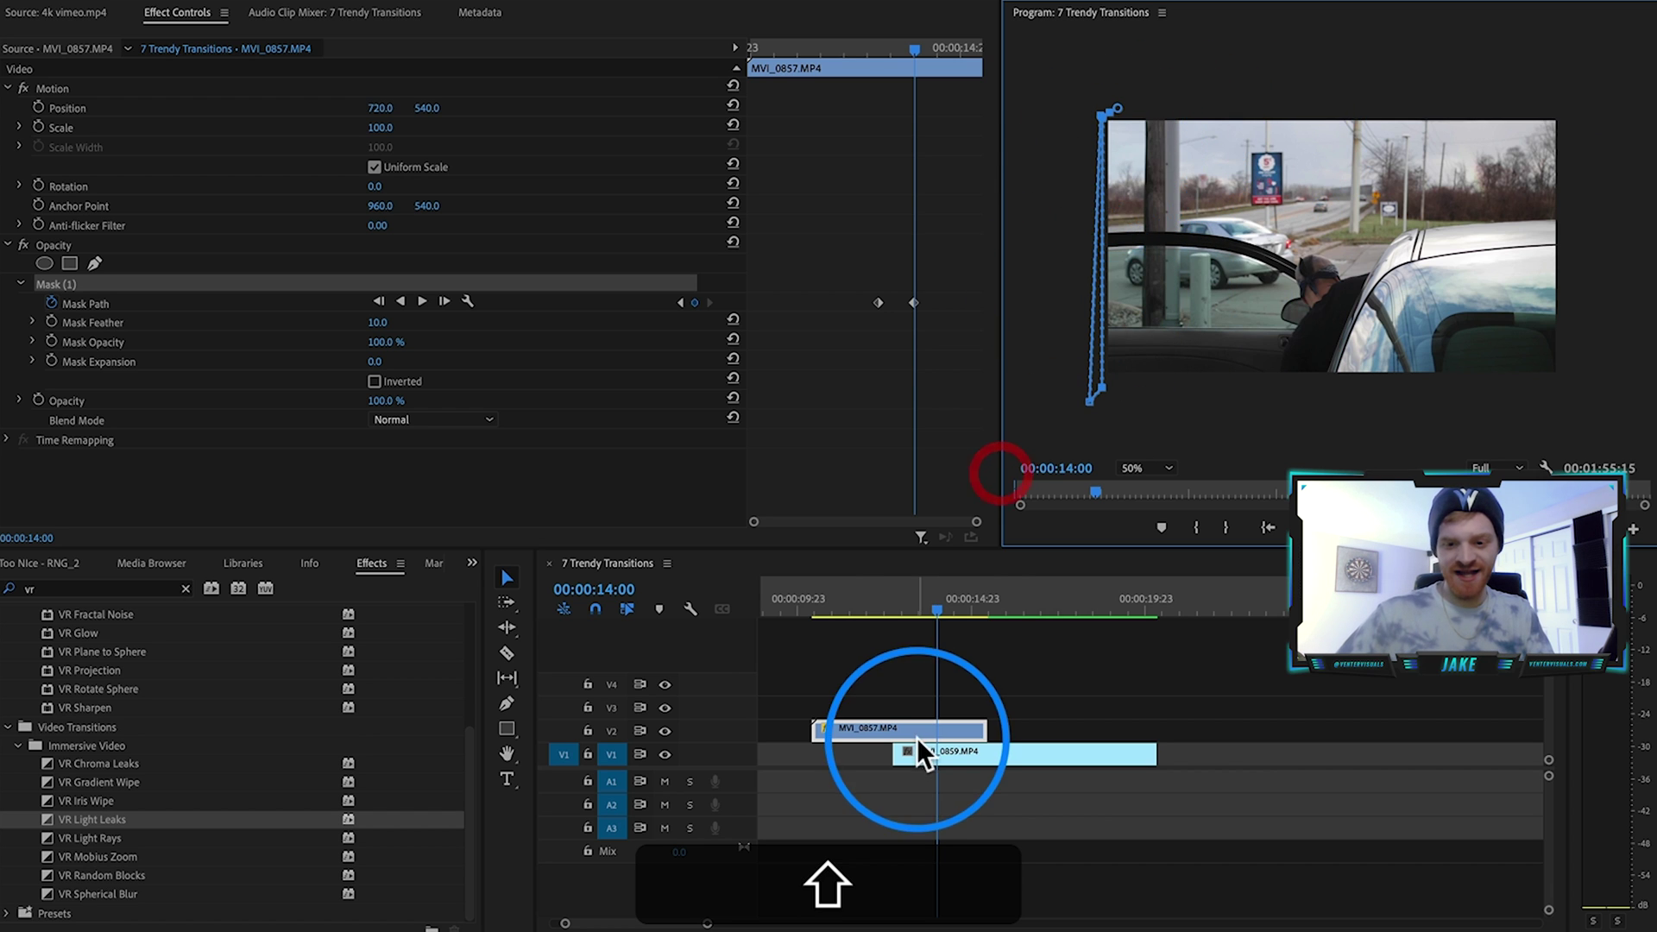
Scrub through the mask animation on MVI_0857.MP4 to check how the mask edge follows the pillar
click(922, 607)
drag(919, 604, 916, 610)
drag(1175, 337, 1175, 337)
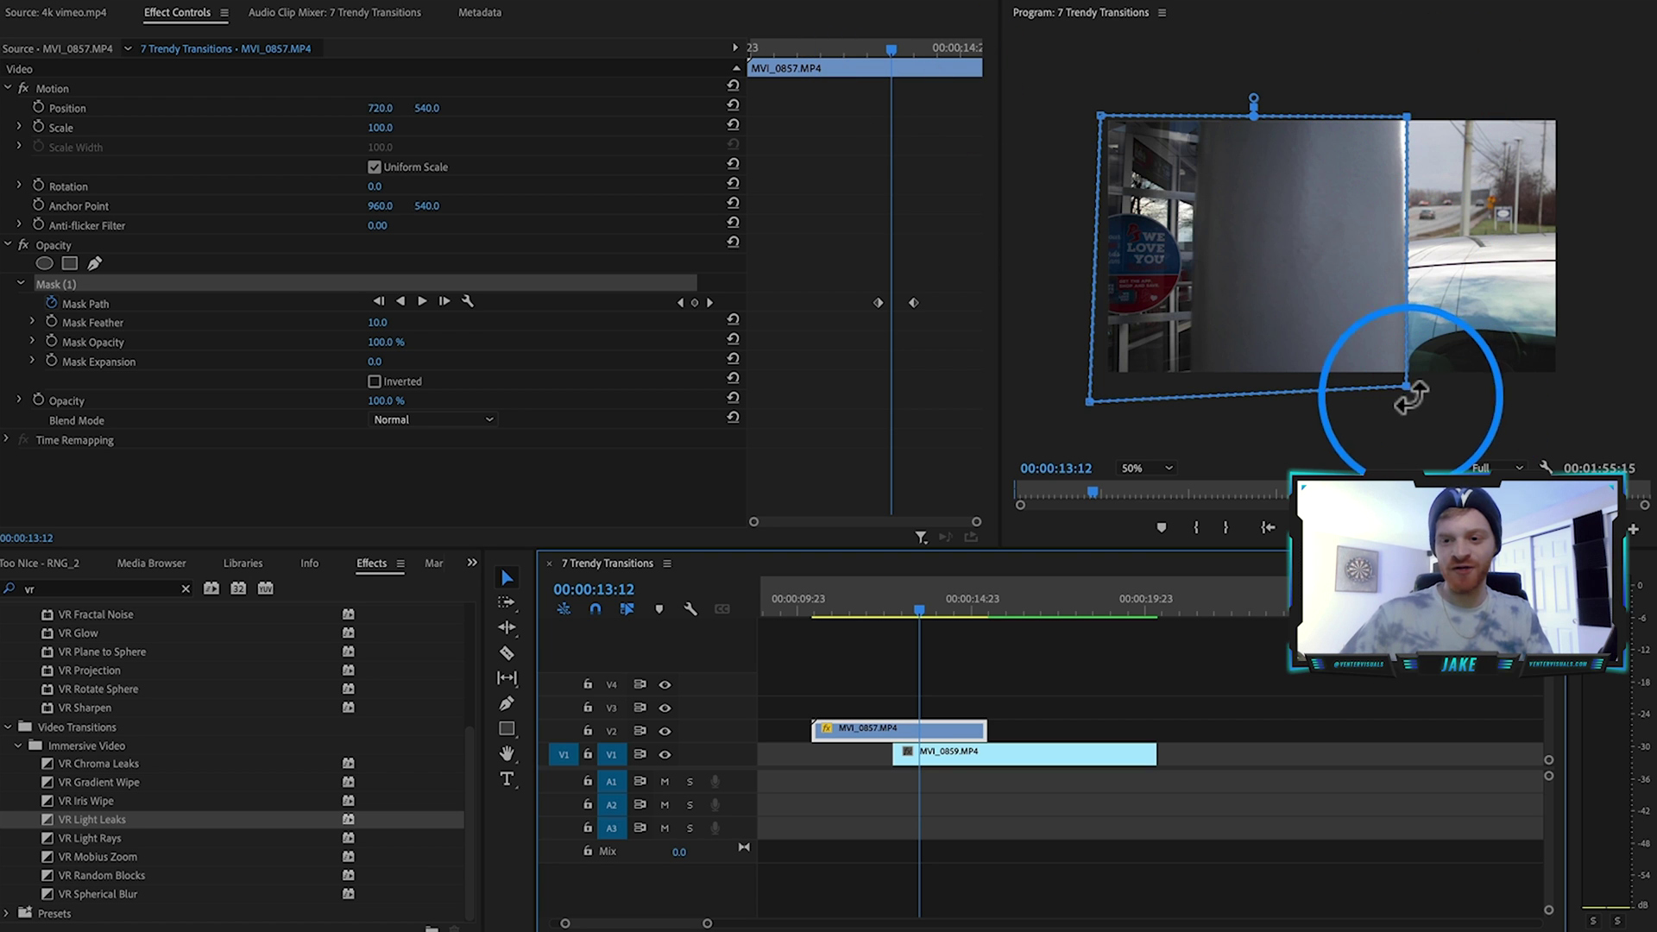
click(886, 49)
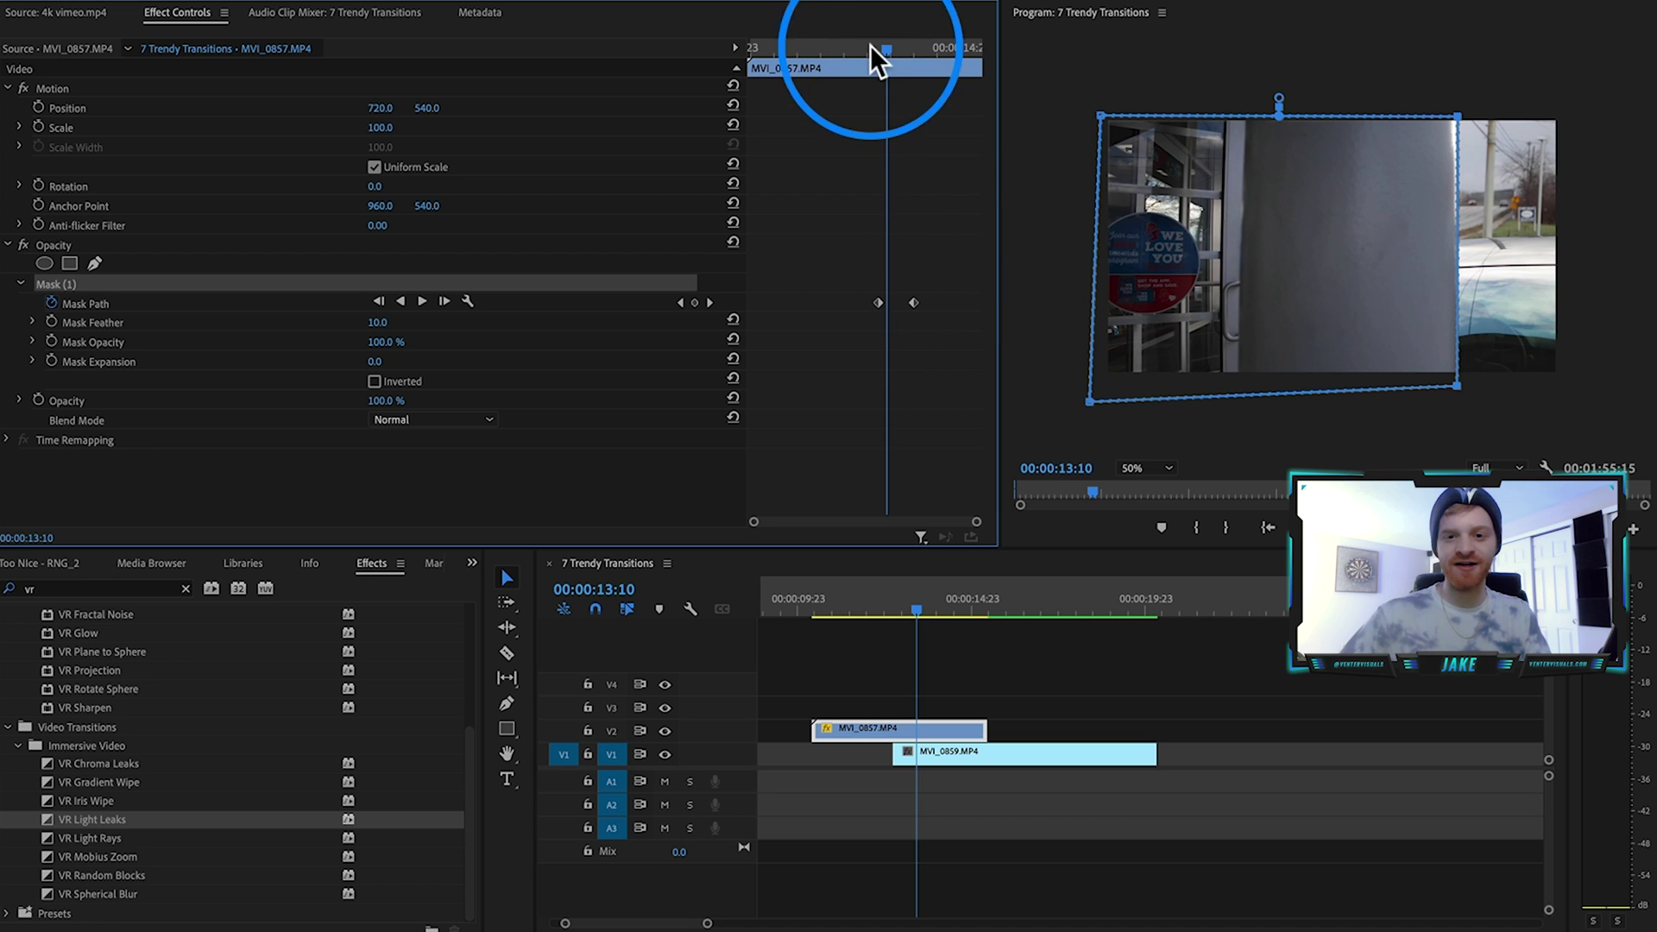
mouse_move(889, 41)
mouse_down()
mouse_move(916, 46)
mouse_move(878, 50)
mouse_move(904, 54)
mouse_up()
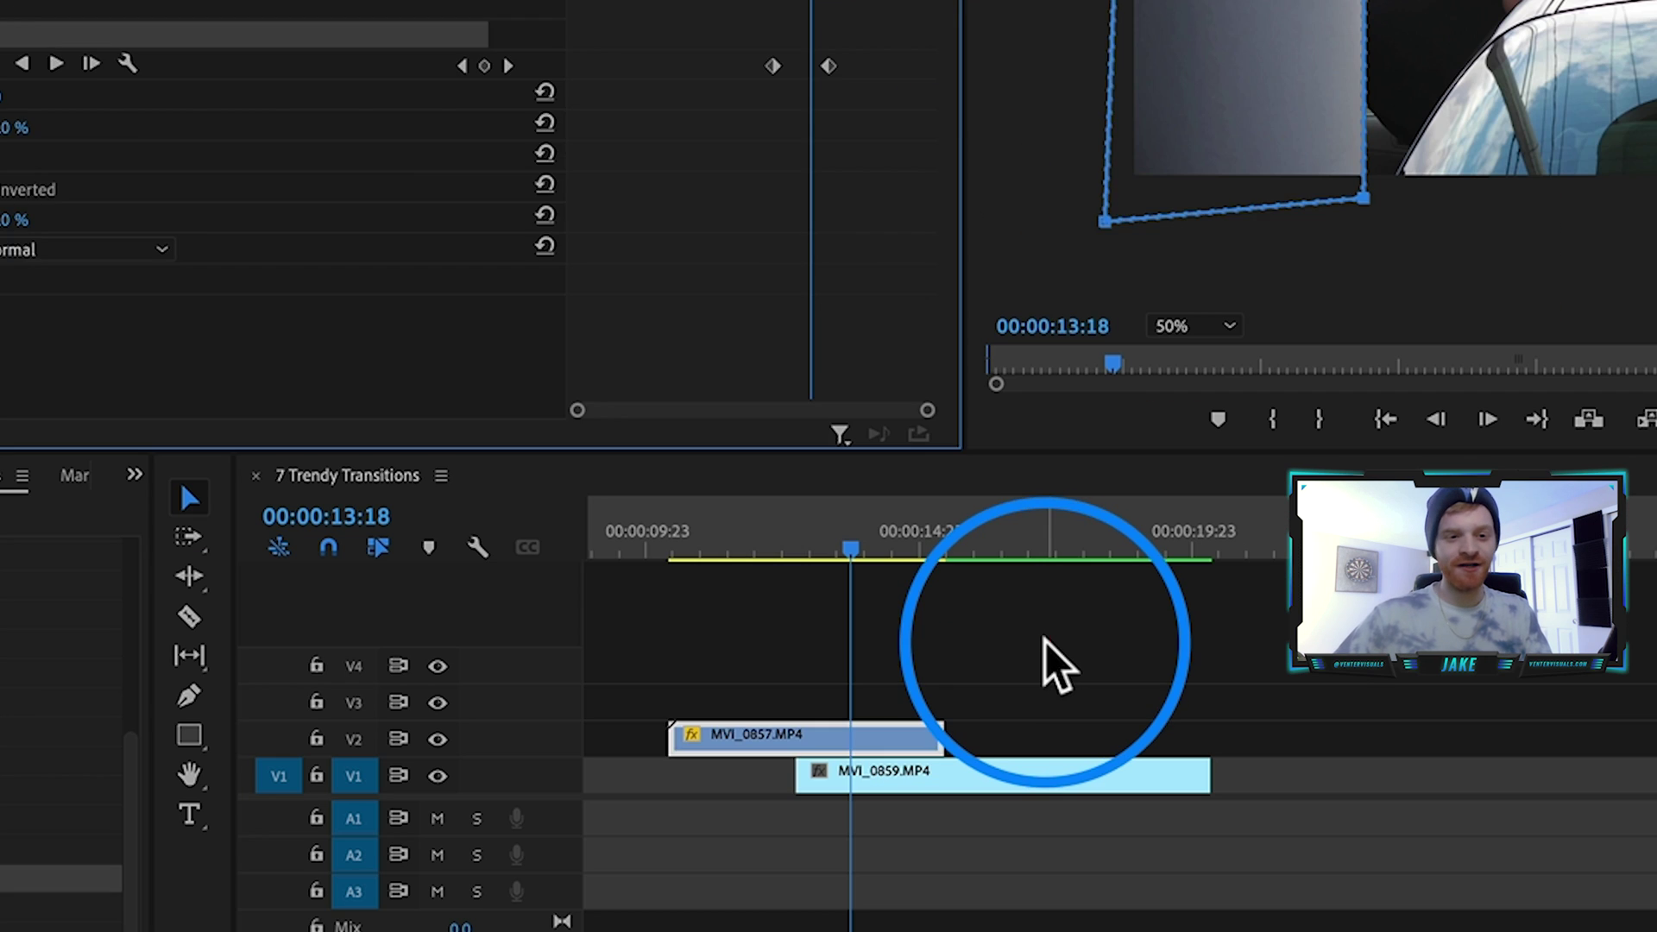
Move MVI_0859.MP4 out from under MVI_0857.MP4 to preview the mask alone, and return it beneath the masked clip
click(1045, 640)
click(955, 785)
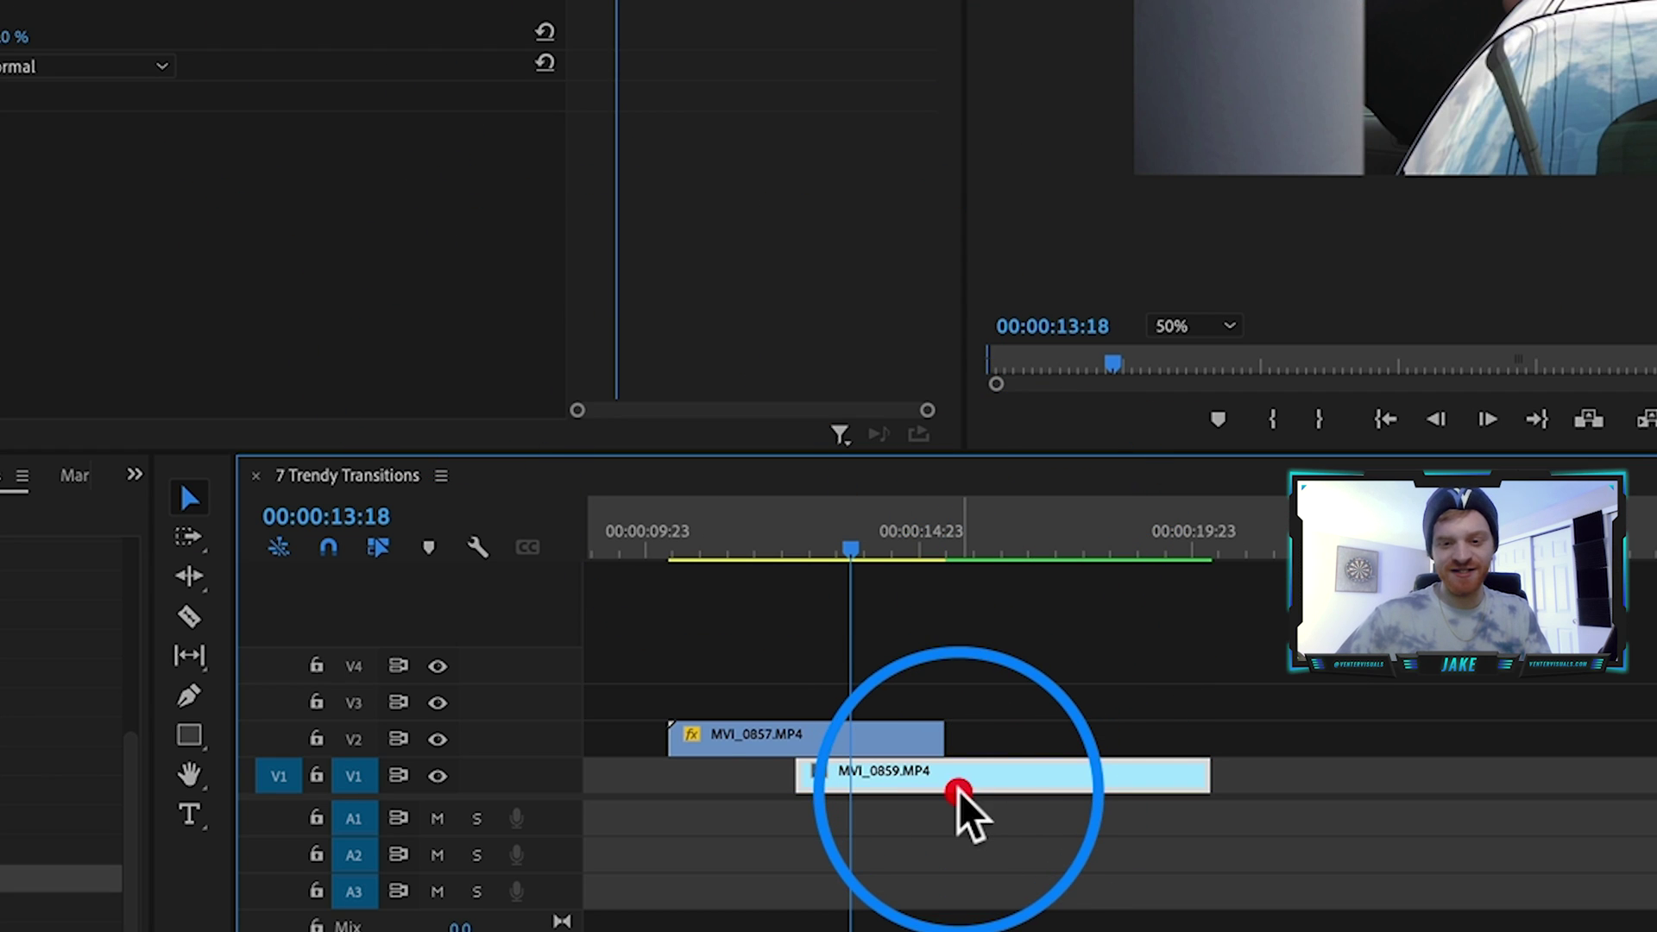
drag(889, 774, 1213, 758)
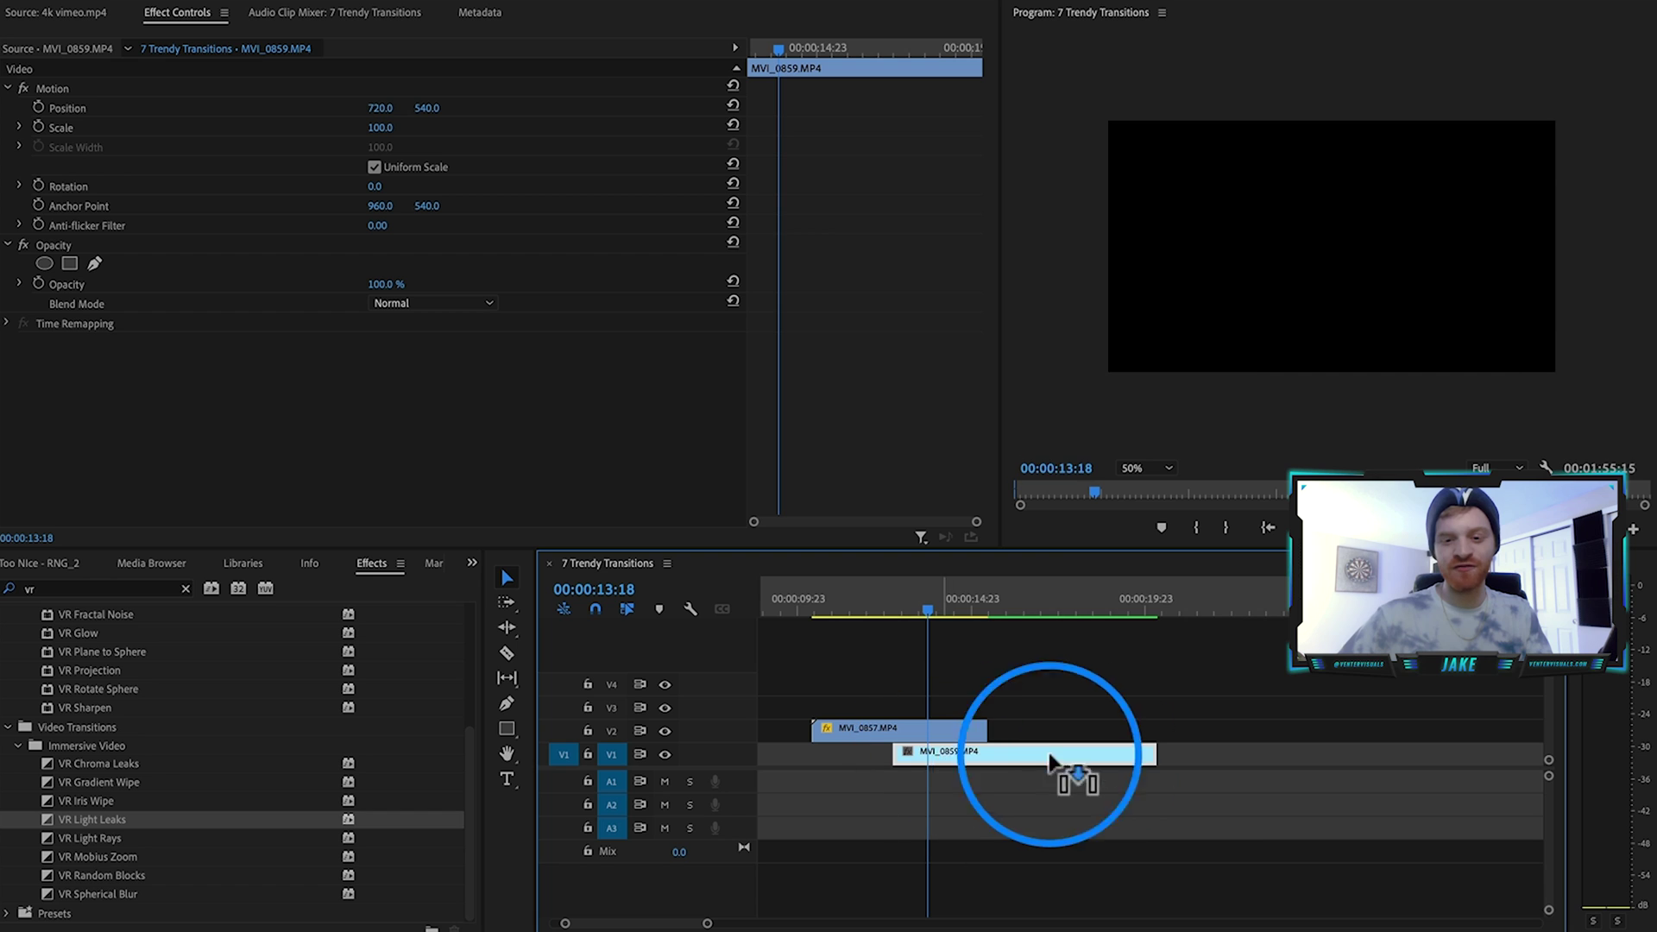
drag(965, 596, 911, 602)
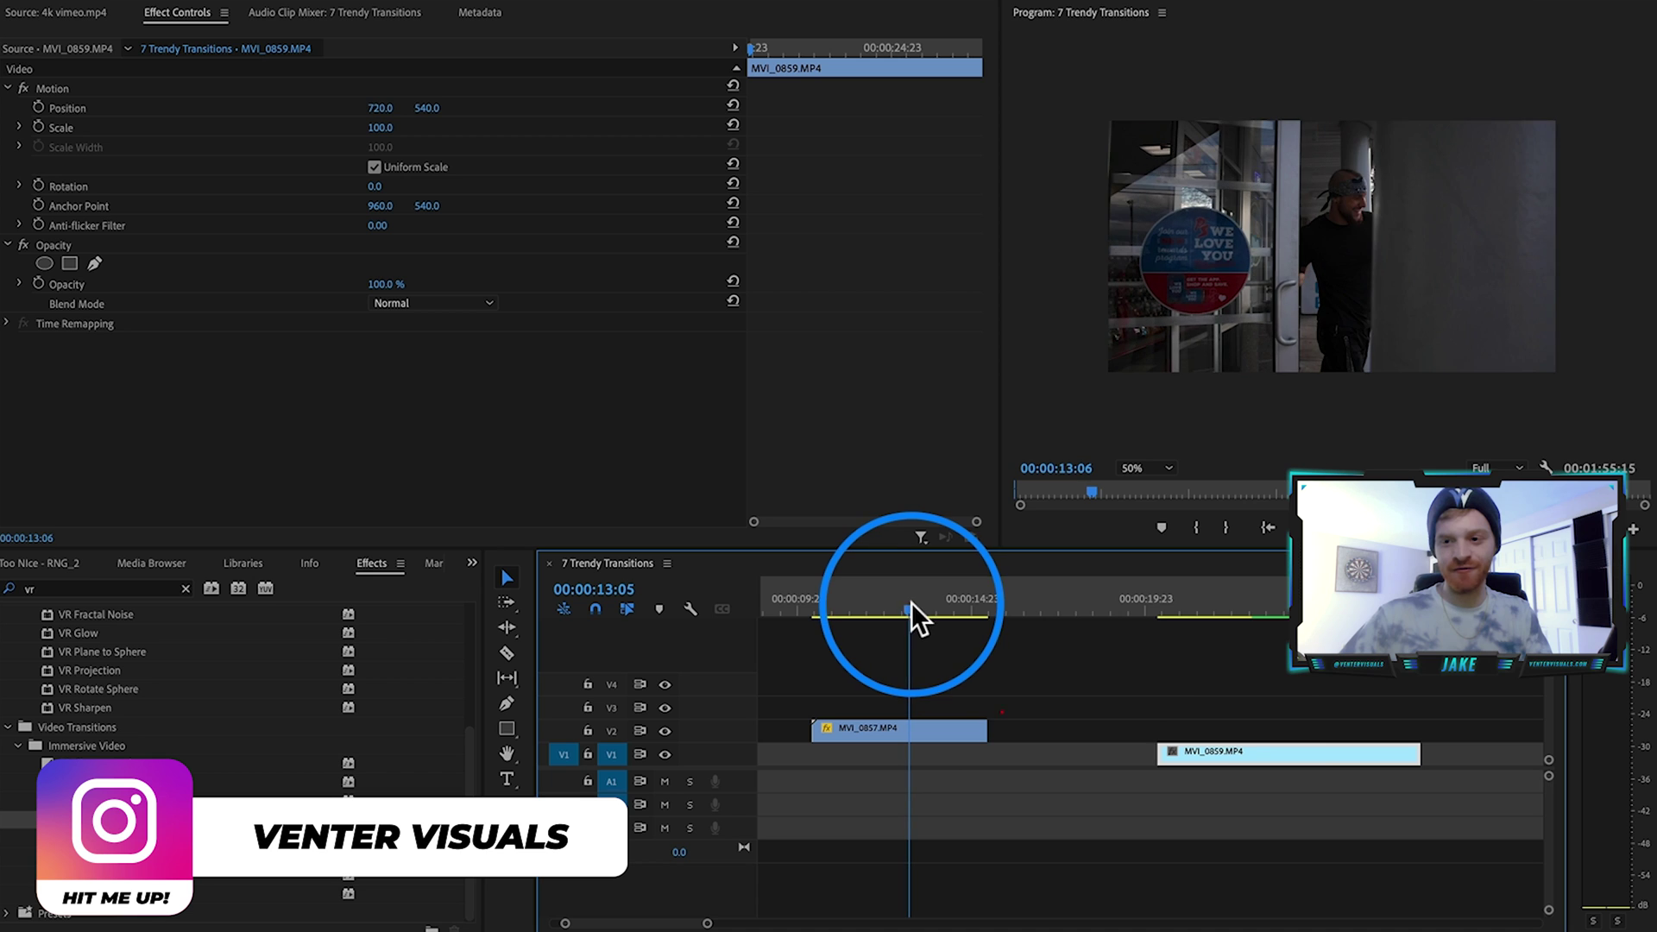
drag(1222, 759, 969, 758)
drag(920, 600, 962, 621)
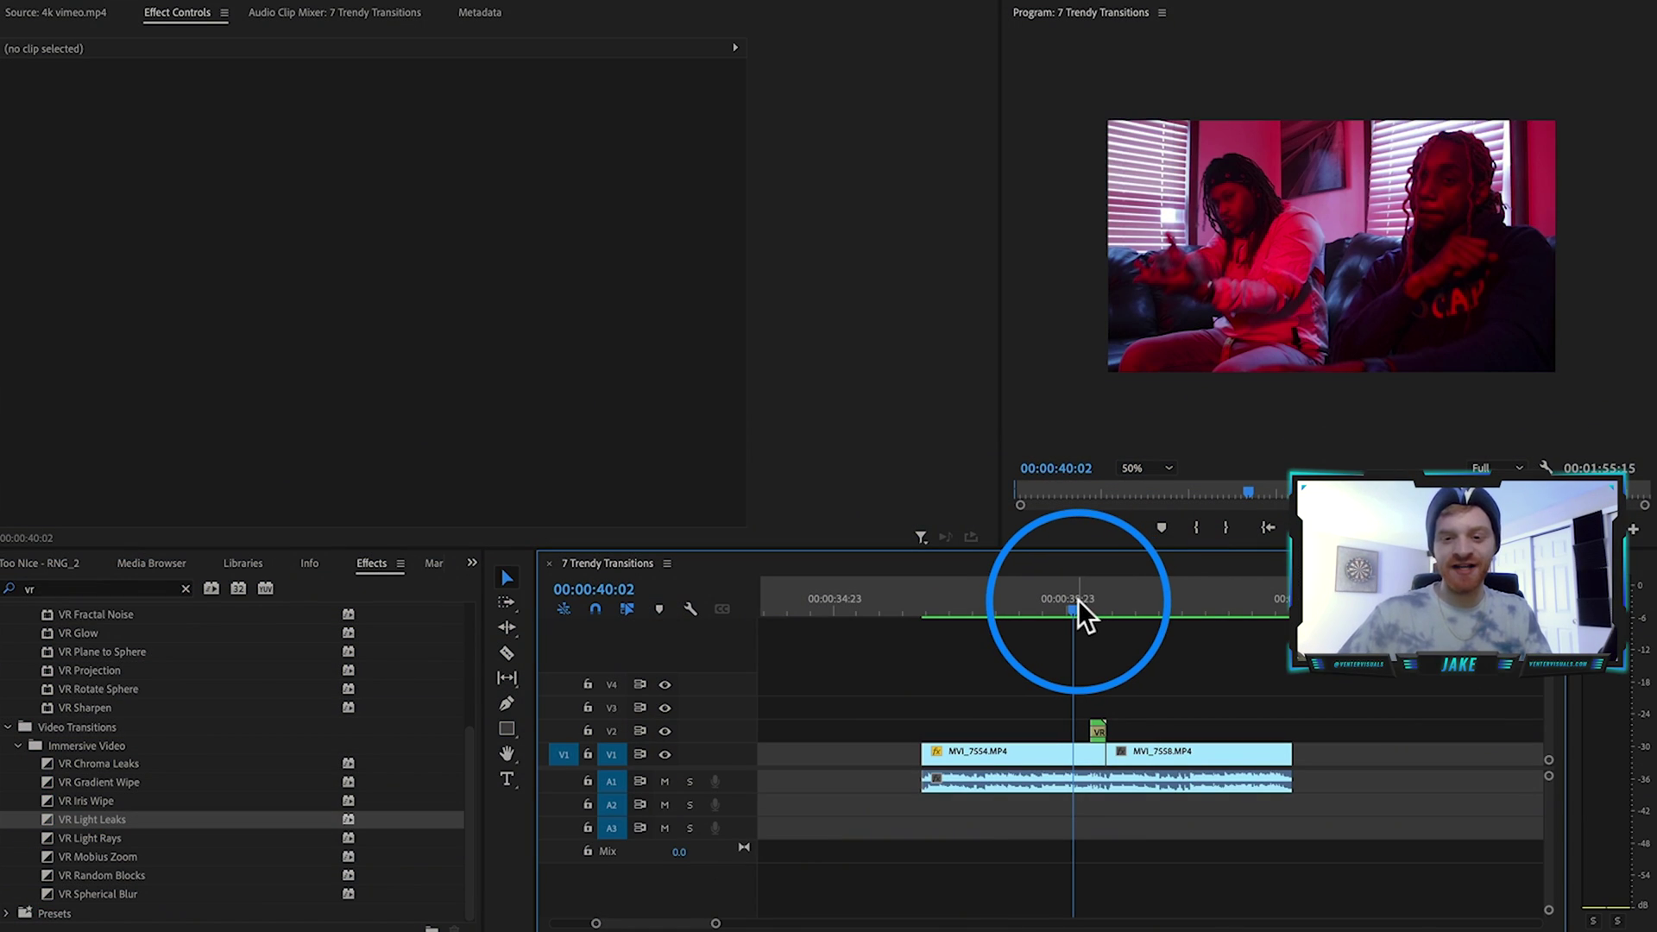
Preview the existing freeze-frame slide transition between MVI_7554.MP4 and MVI_7558.MP4
drag(945, 605, 930, 602)
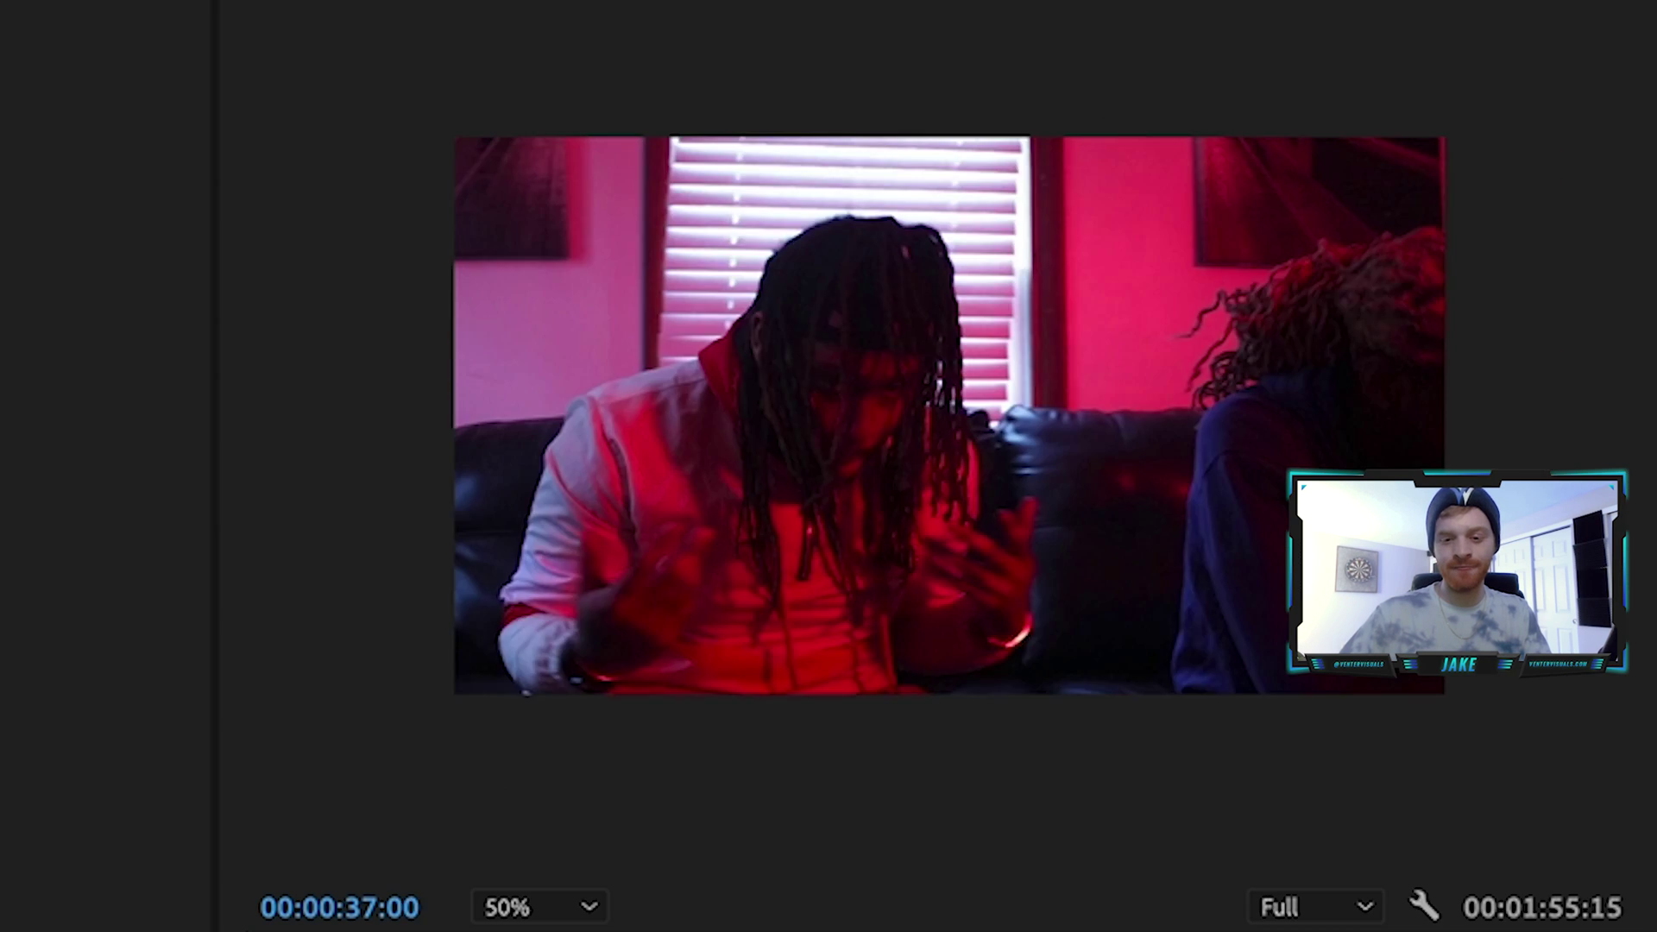
key(space)
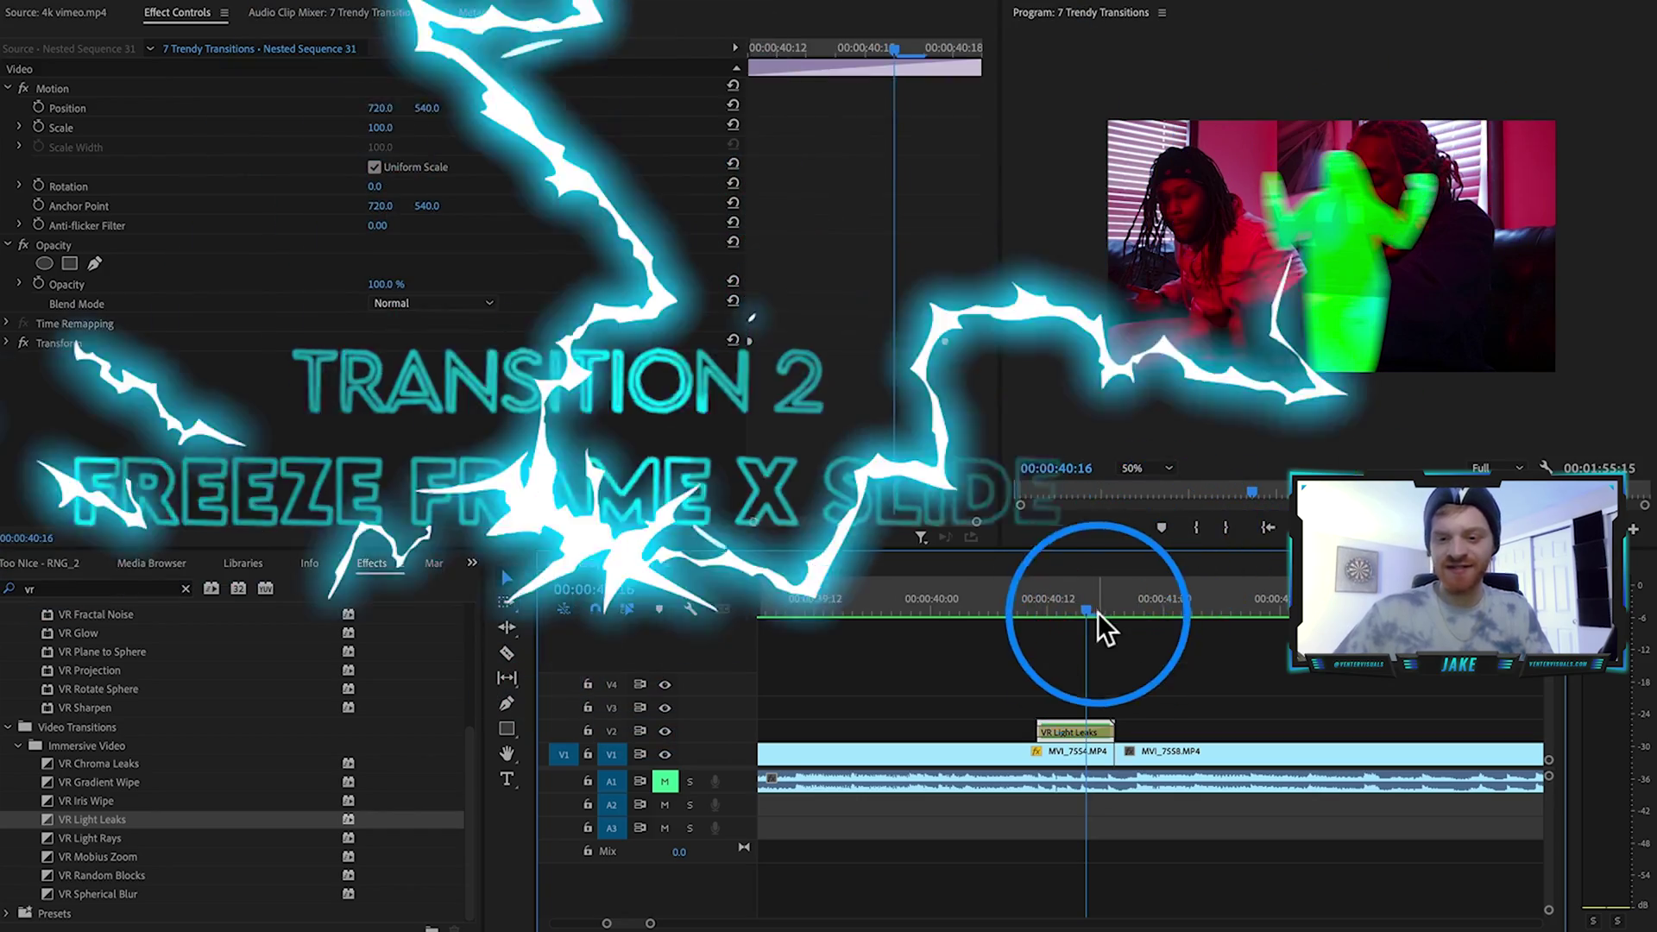
drag(1098, 613, 1171, 614)
Delete the existing transition clip on V2 above the cut between MVI_7554.MP4 and MVI_7558.MP4
key(super+z)
click(1081, 718)
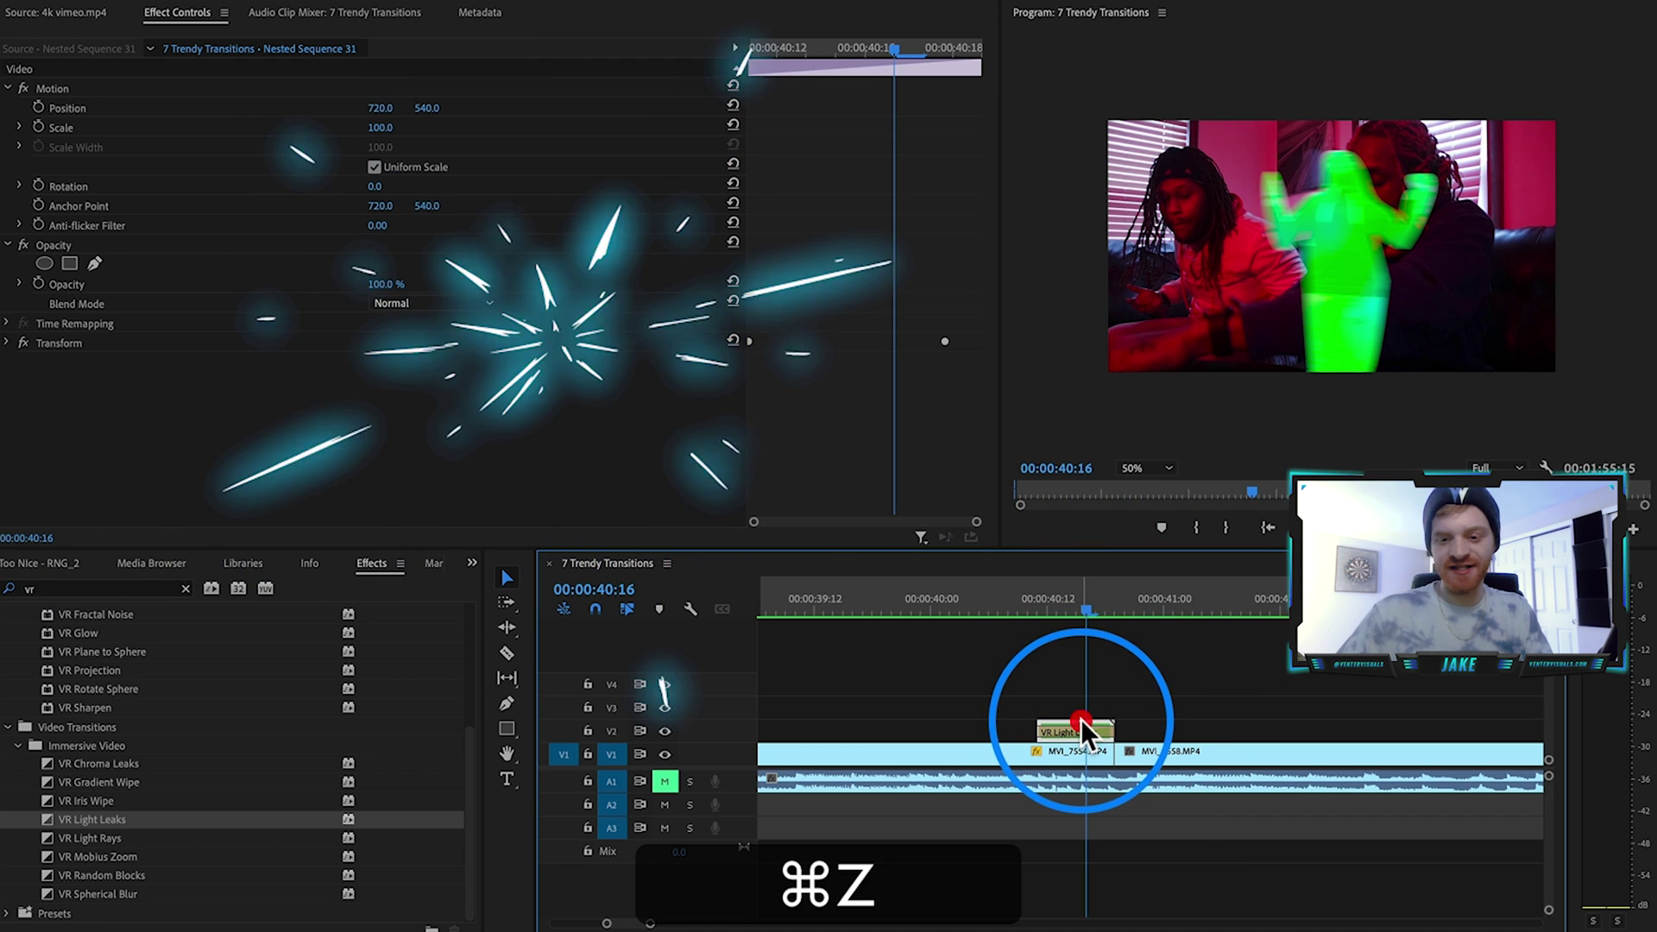
key(BackSpace)
Export the first frame of MVI_7558.MP4 at 00:00:40:19 as a JPEG still and import it into the project
click(1115, 607)
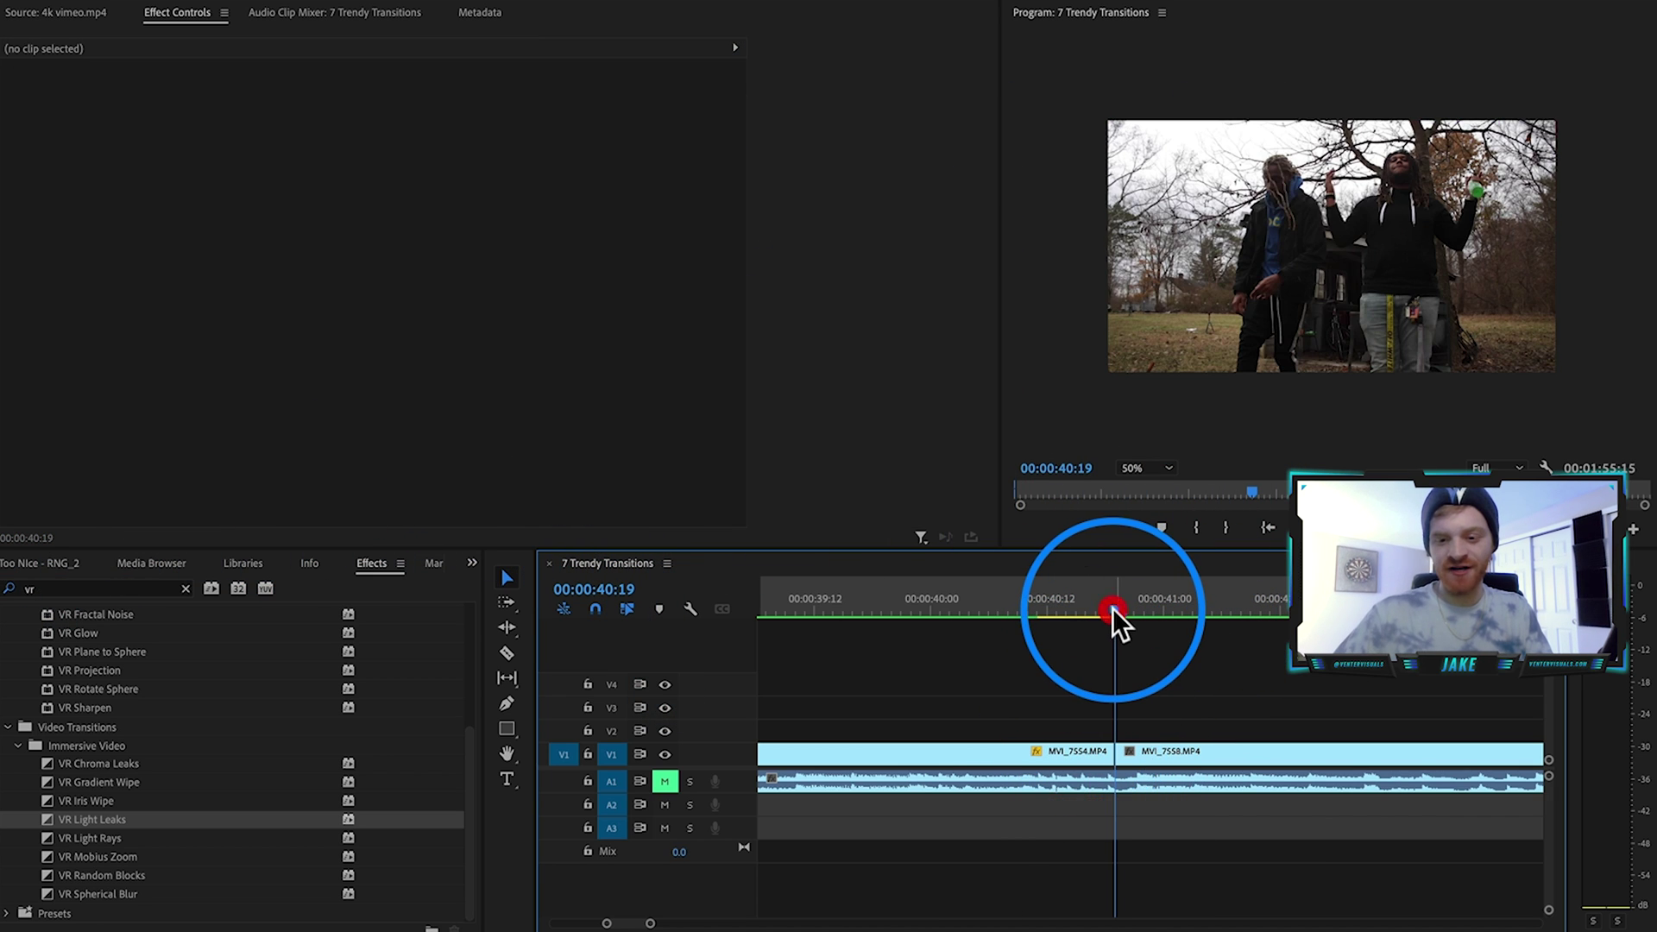
click(1127, 753)
key(=)
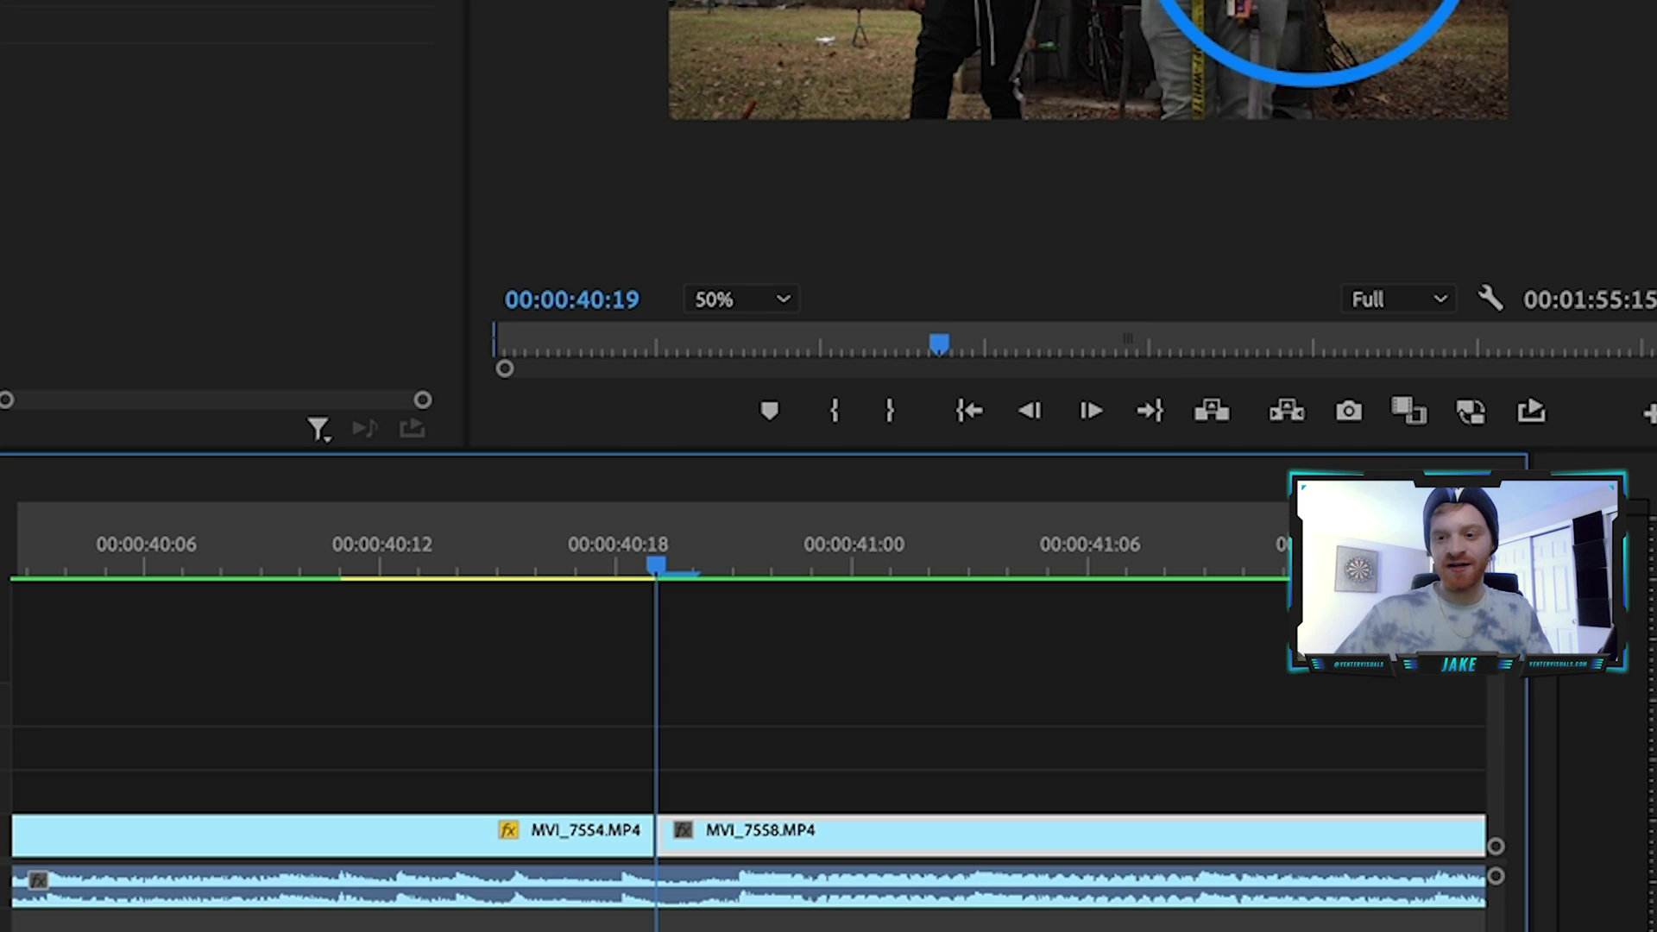
click(1349, 412)
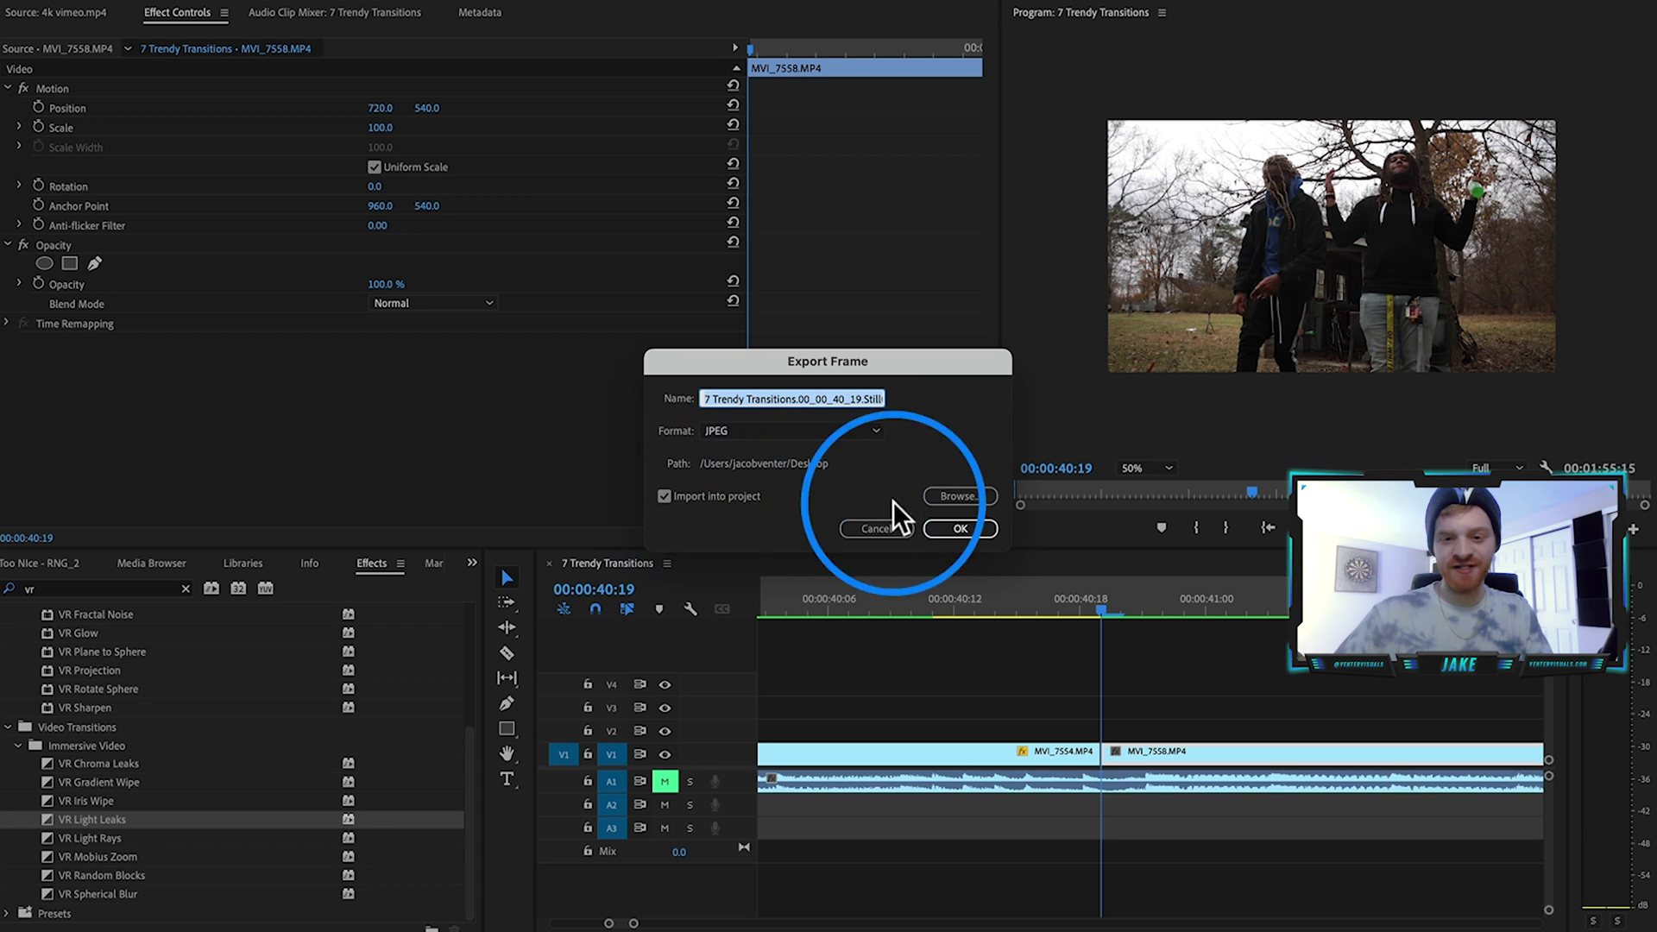
click(941, 530)
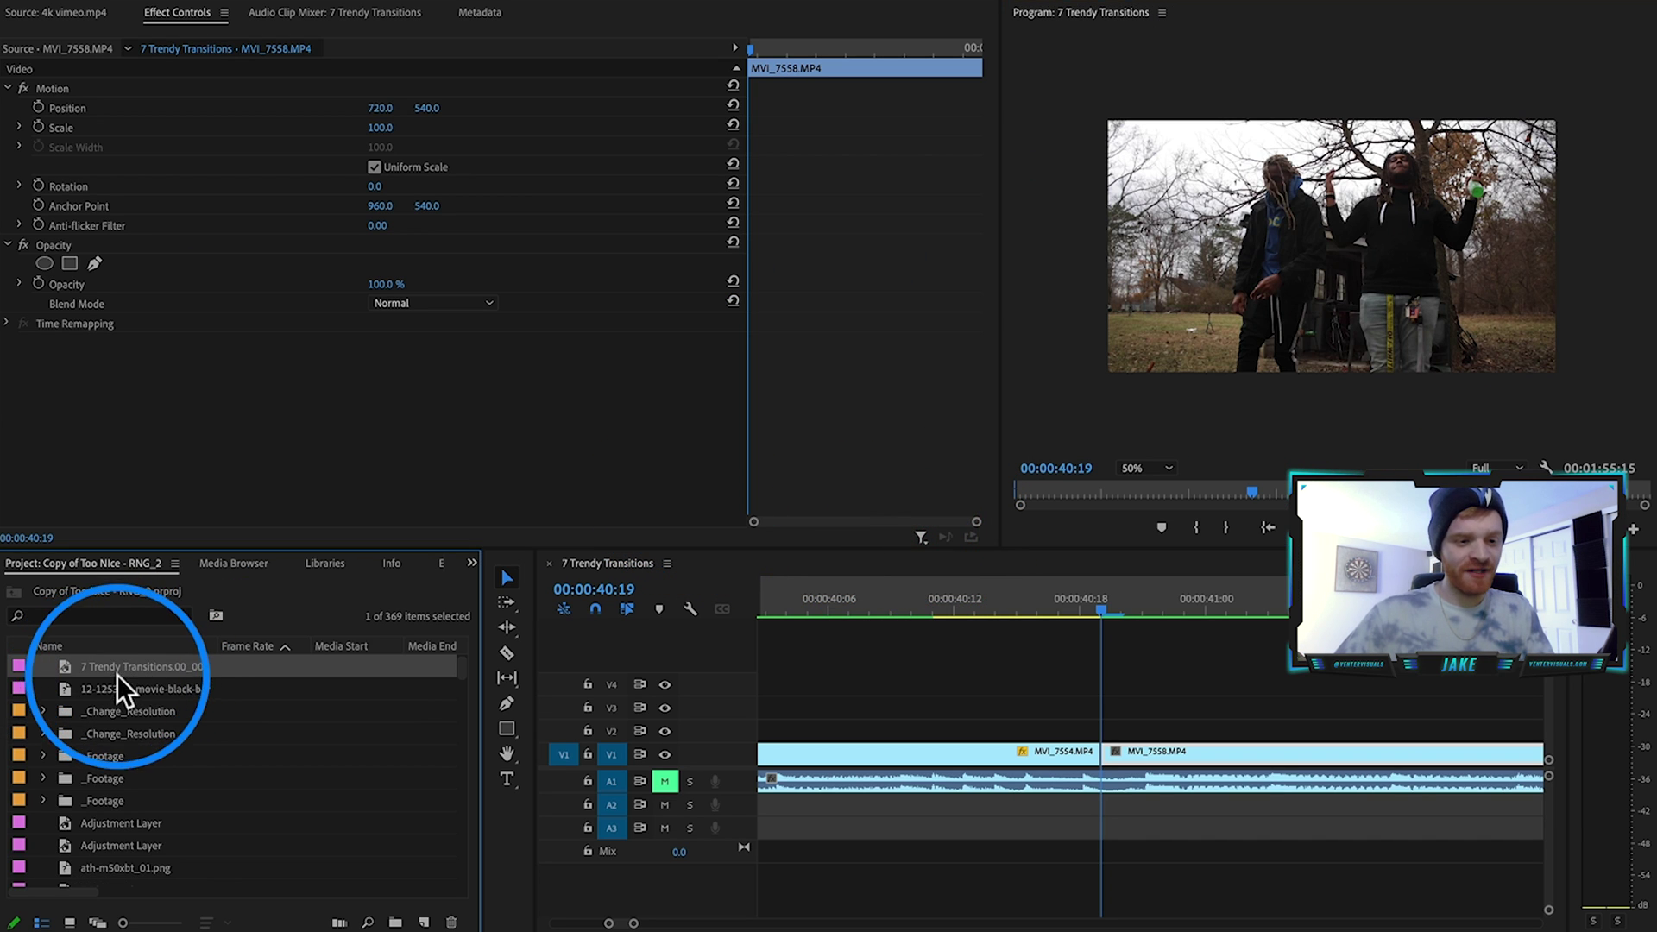
Place the exported still on V2 over the end of MVI_7554.MP4, trimmed to end at 00:00:40:19
drag(95, 666, 980, 715)
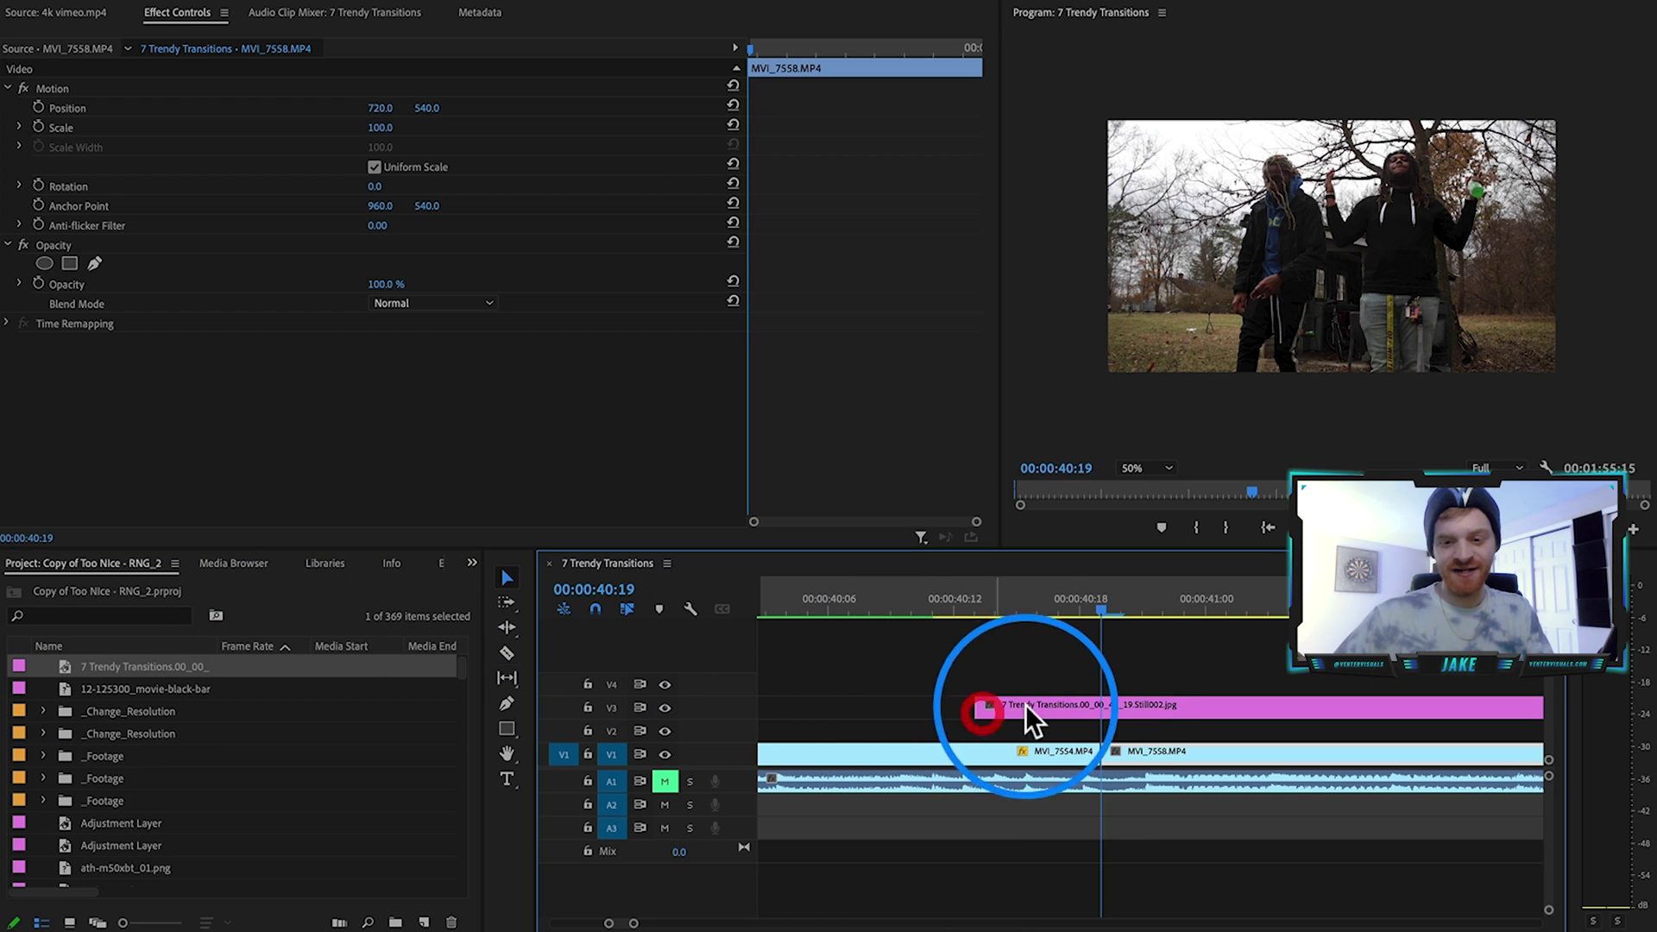
key(c)
click(1098, 704)
key(v)
click(1126, 702)
key(BackSpace)
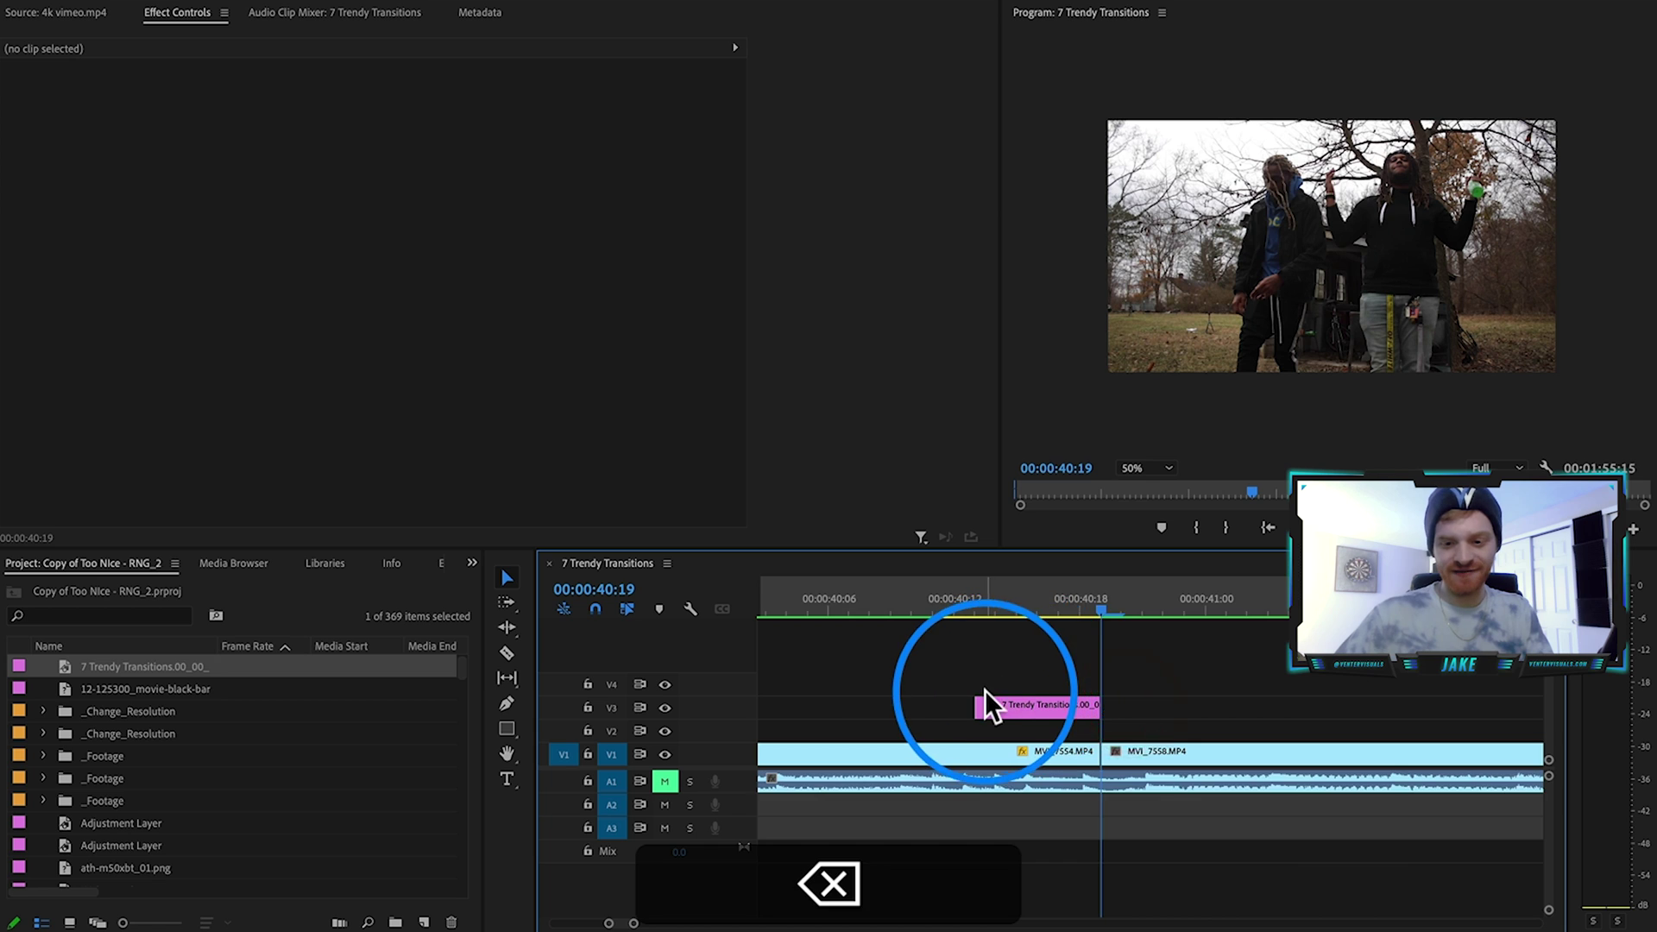
scroll(1036, 686, up, 3)
drag(1067, 701, 1067, 726)
Start a freeform opacity mask on the still on V2 at 00:00:40:13, tracing the black-hoodie man's side, head and raised arms
click(1132, 632)
key(Left)
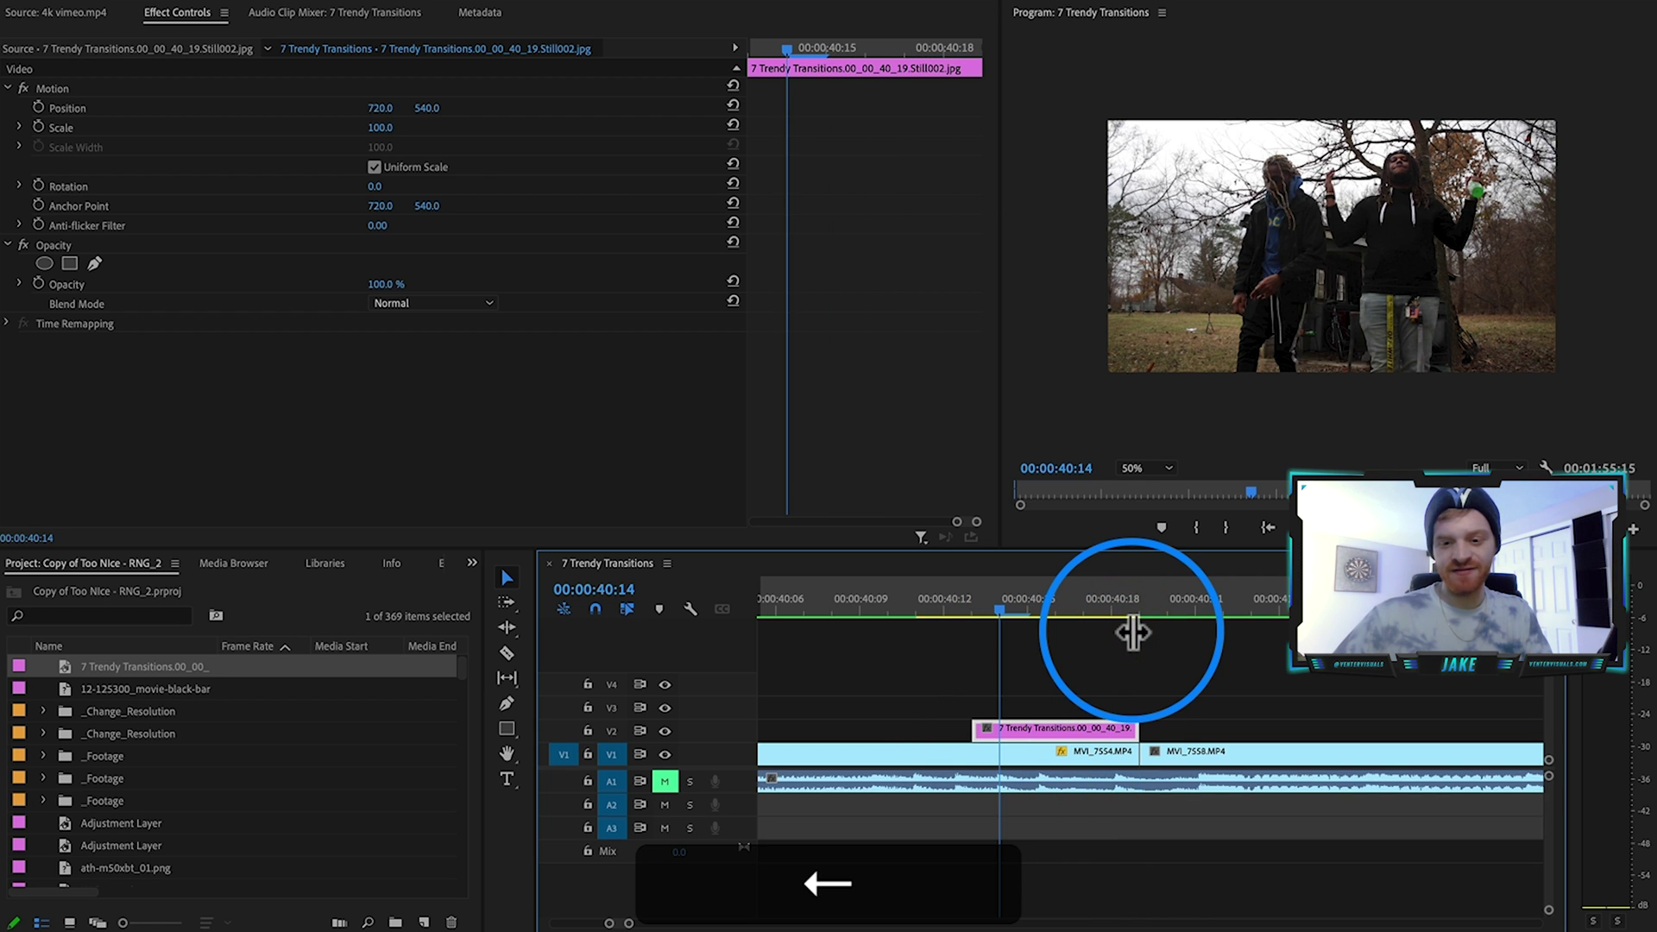
click(1047, 722)
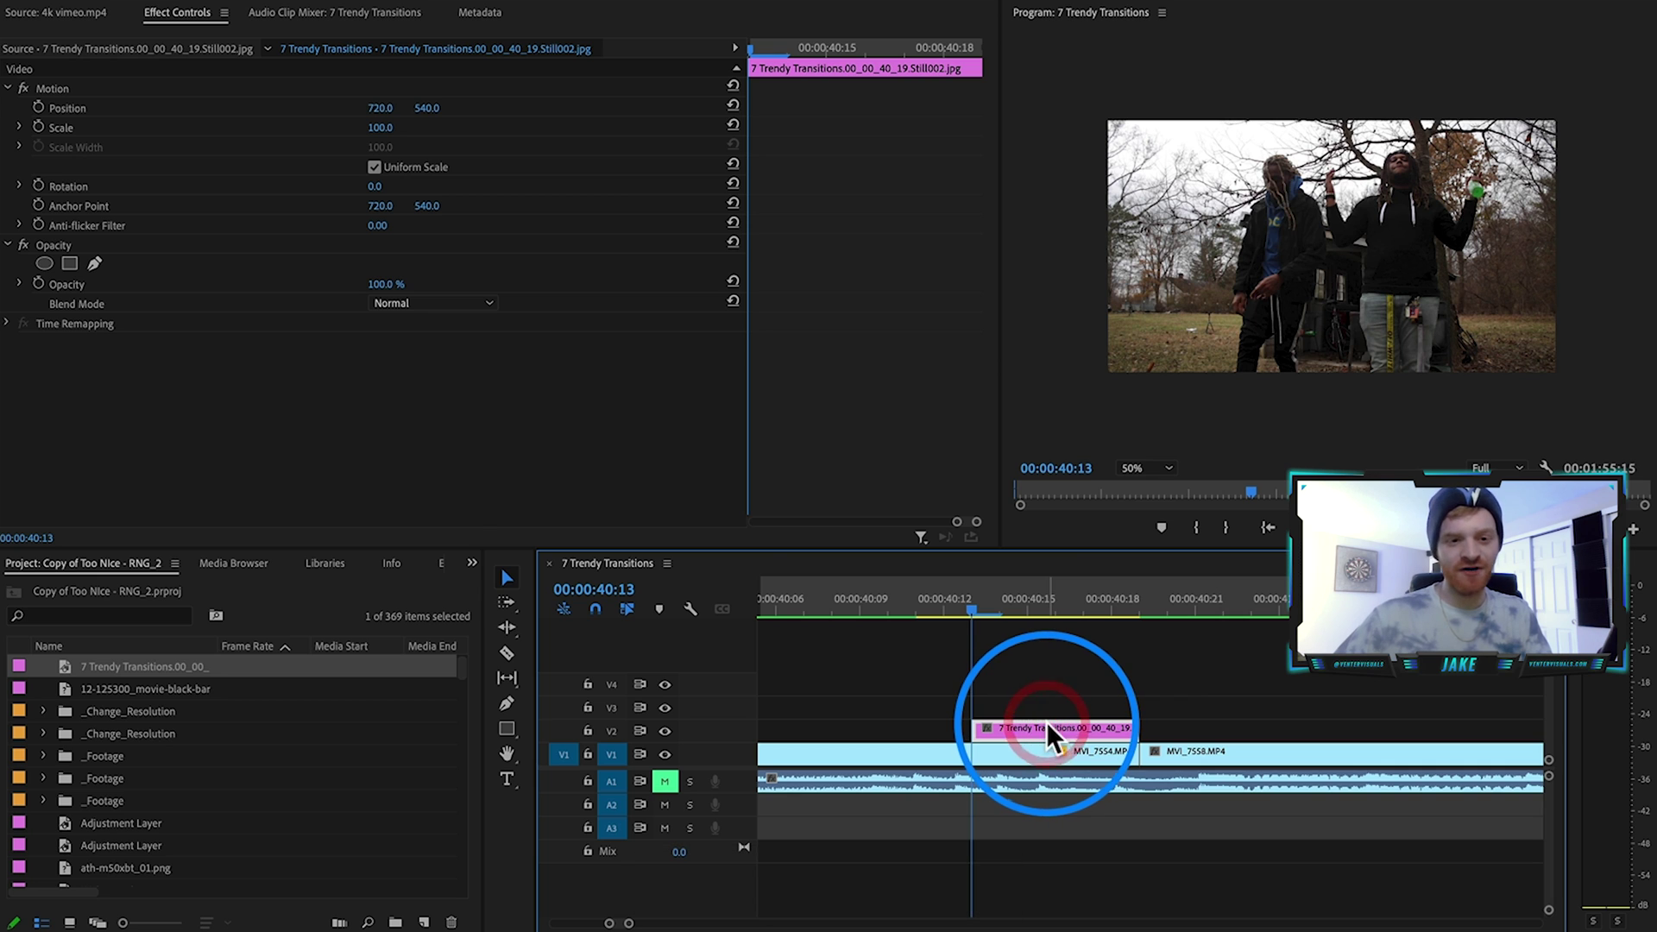
click(95, 262)
click(1369, 372)
drag(1328, 211, 1319, 148)
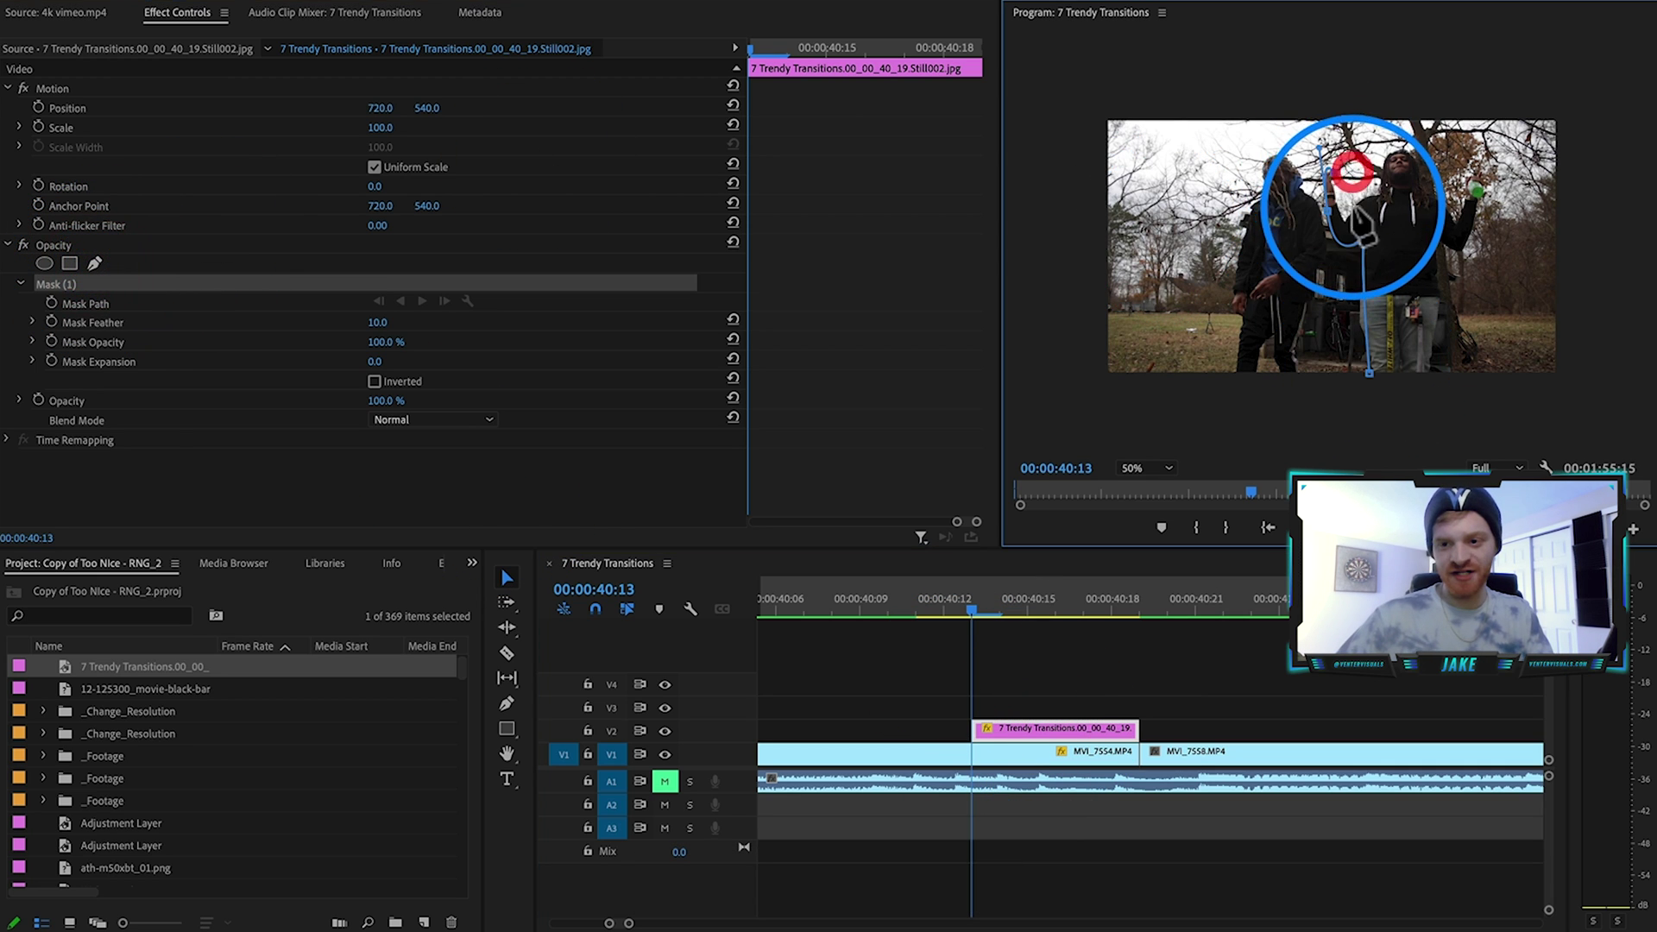
click(1390, 159)
drag(1391, 156, 1428, 145)
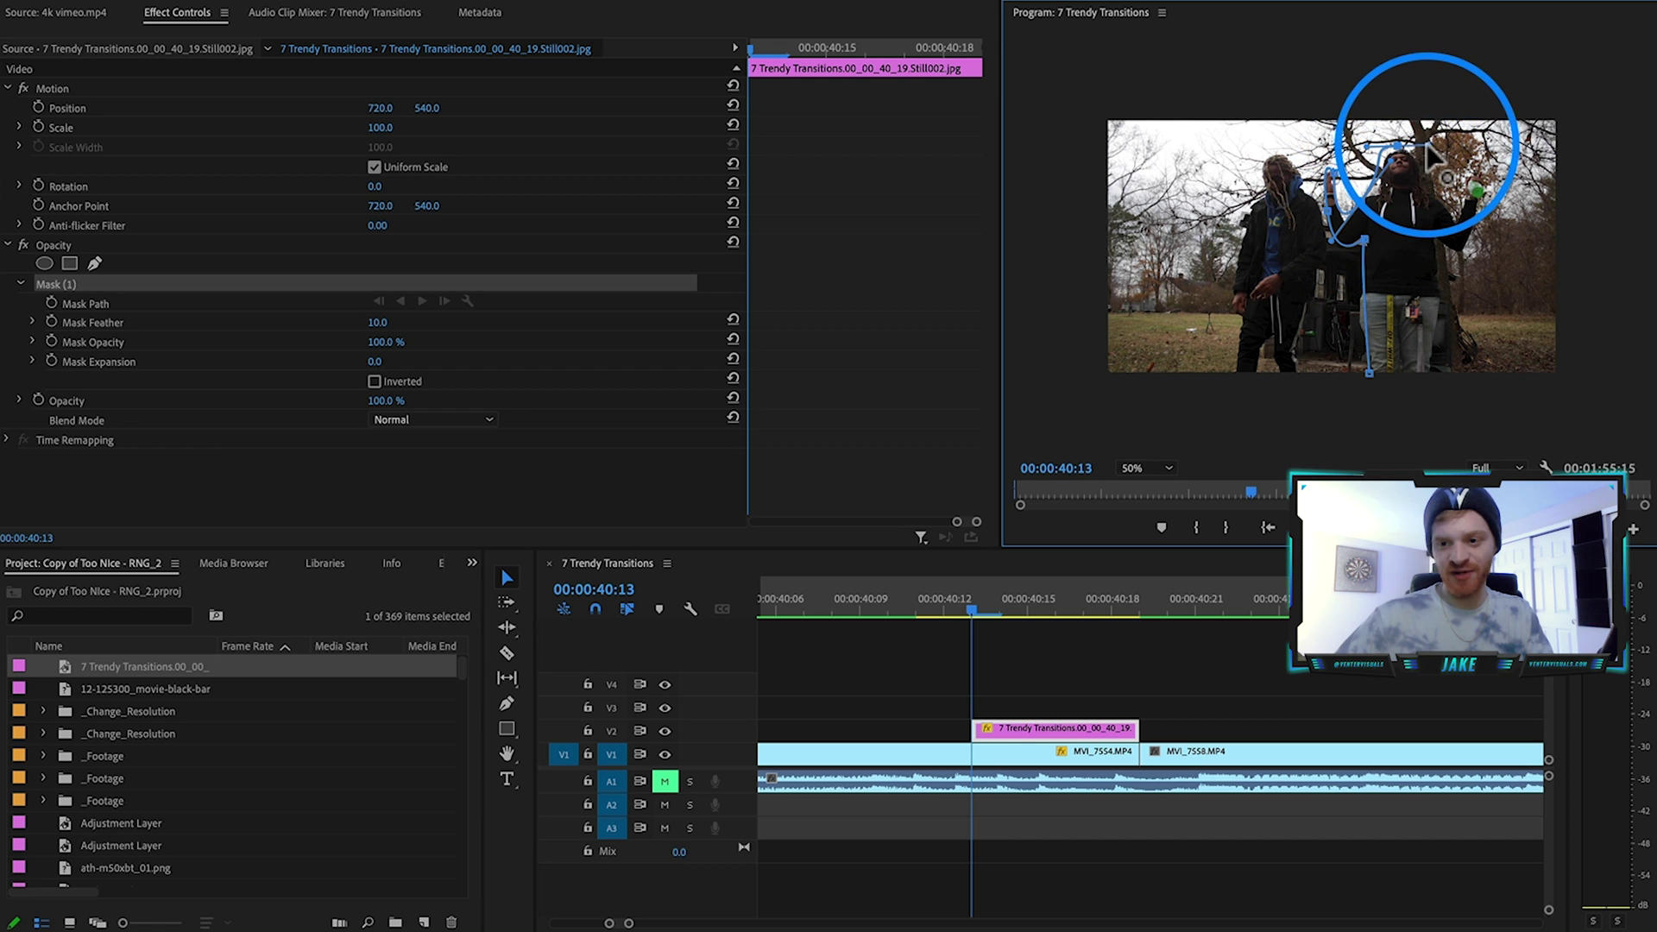
click(1419, 184)
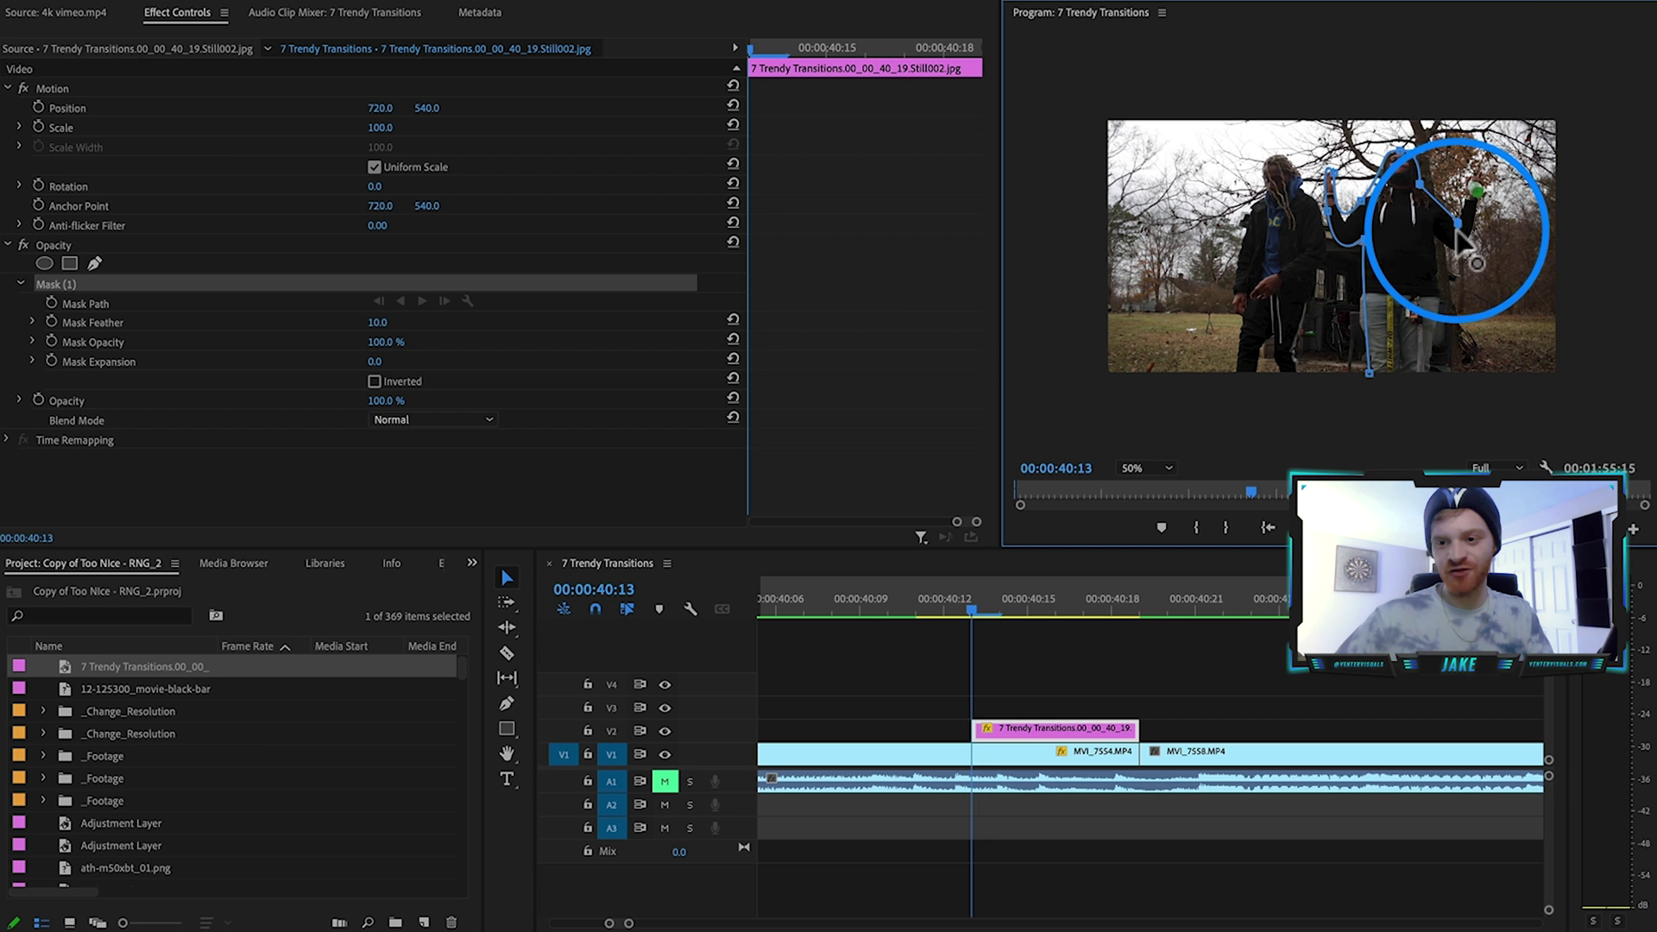
drag(1461, 232, 1472, 177)
click(1471, 168)
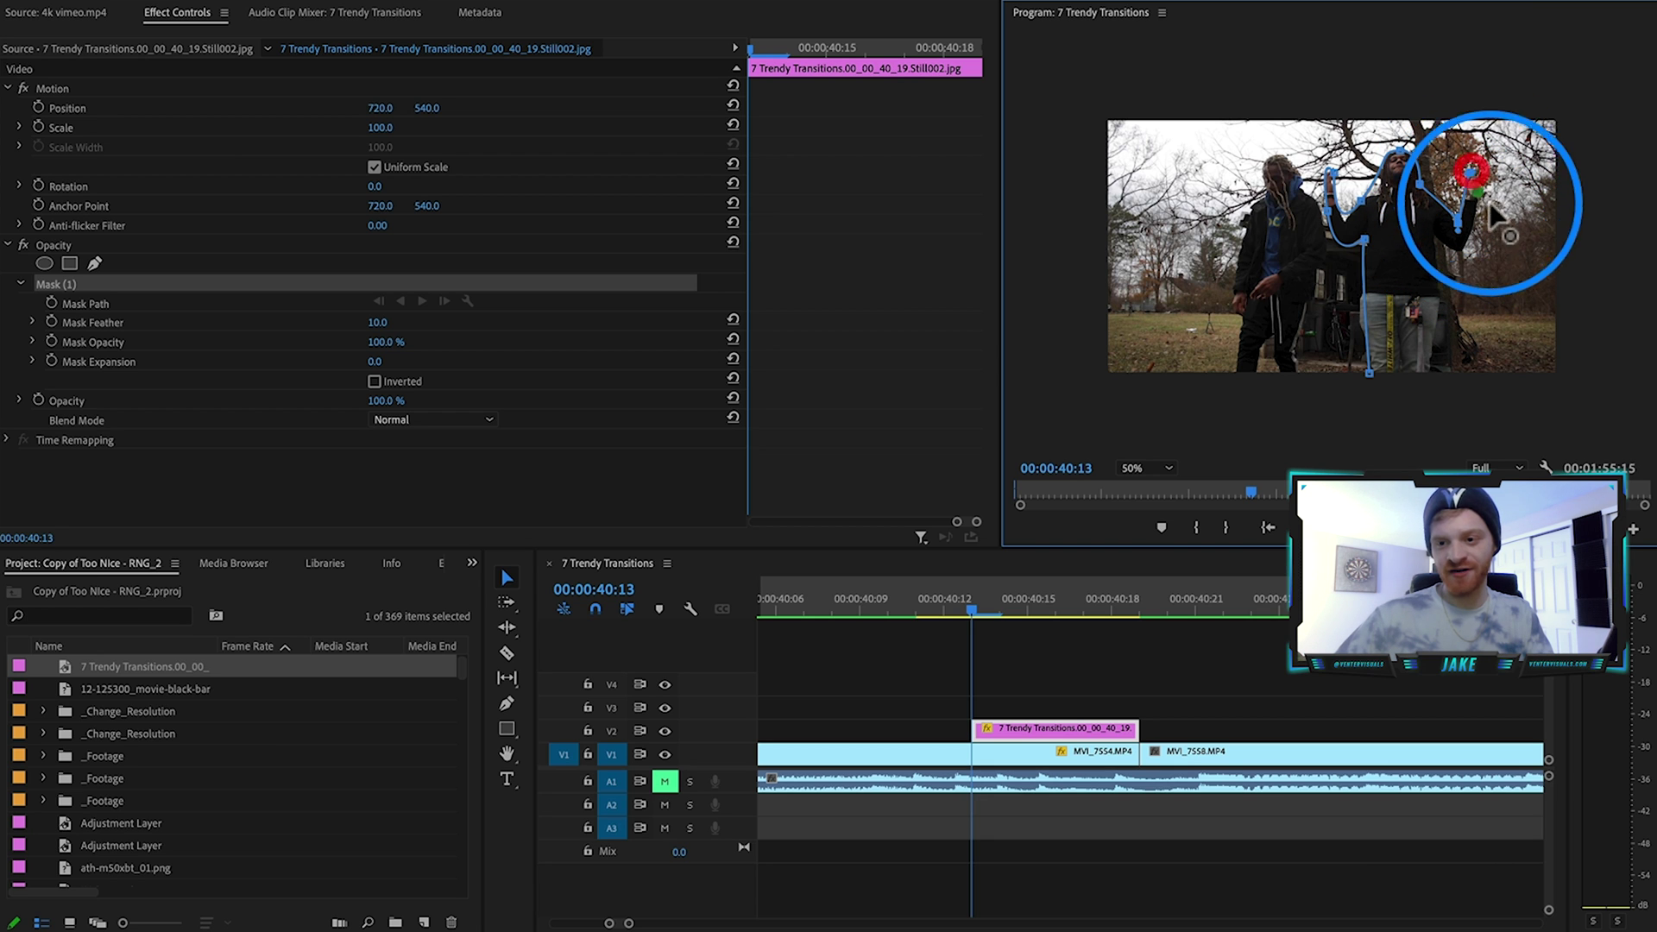
Fine-tune the mask point under the man's raised arm at 400% magnification so the outline follows his sleeve and torso
click(1151, 468)
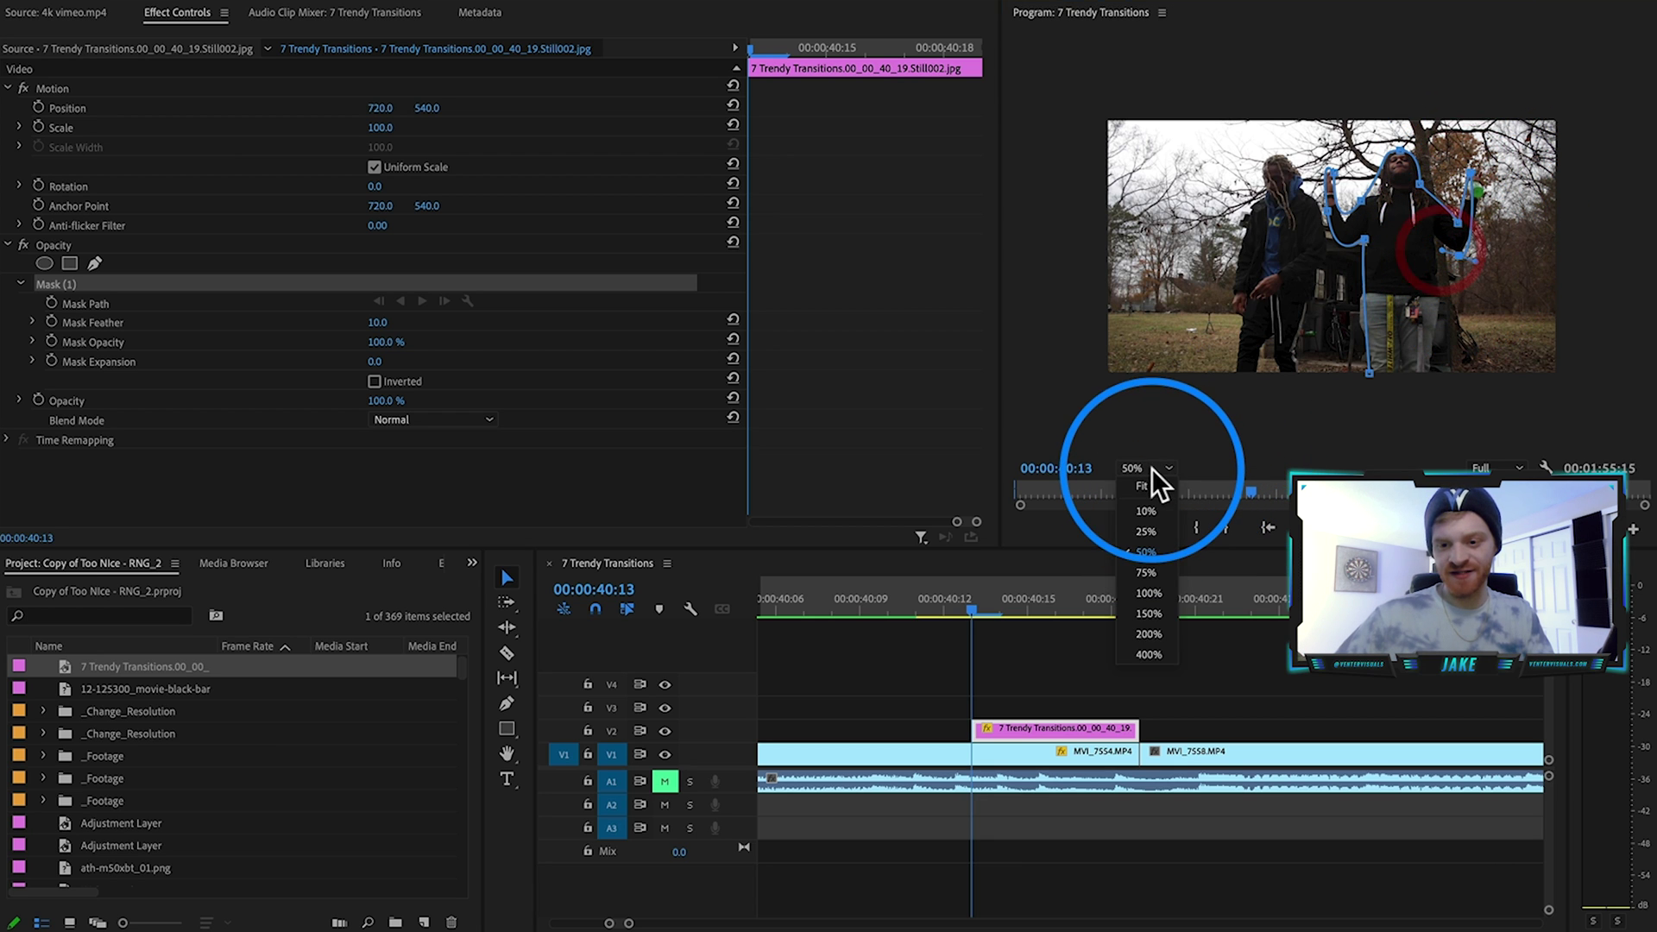
click(1151, 485)
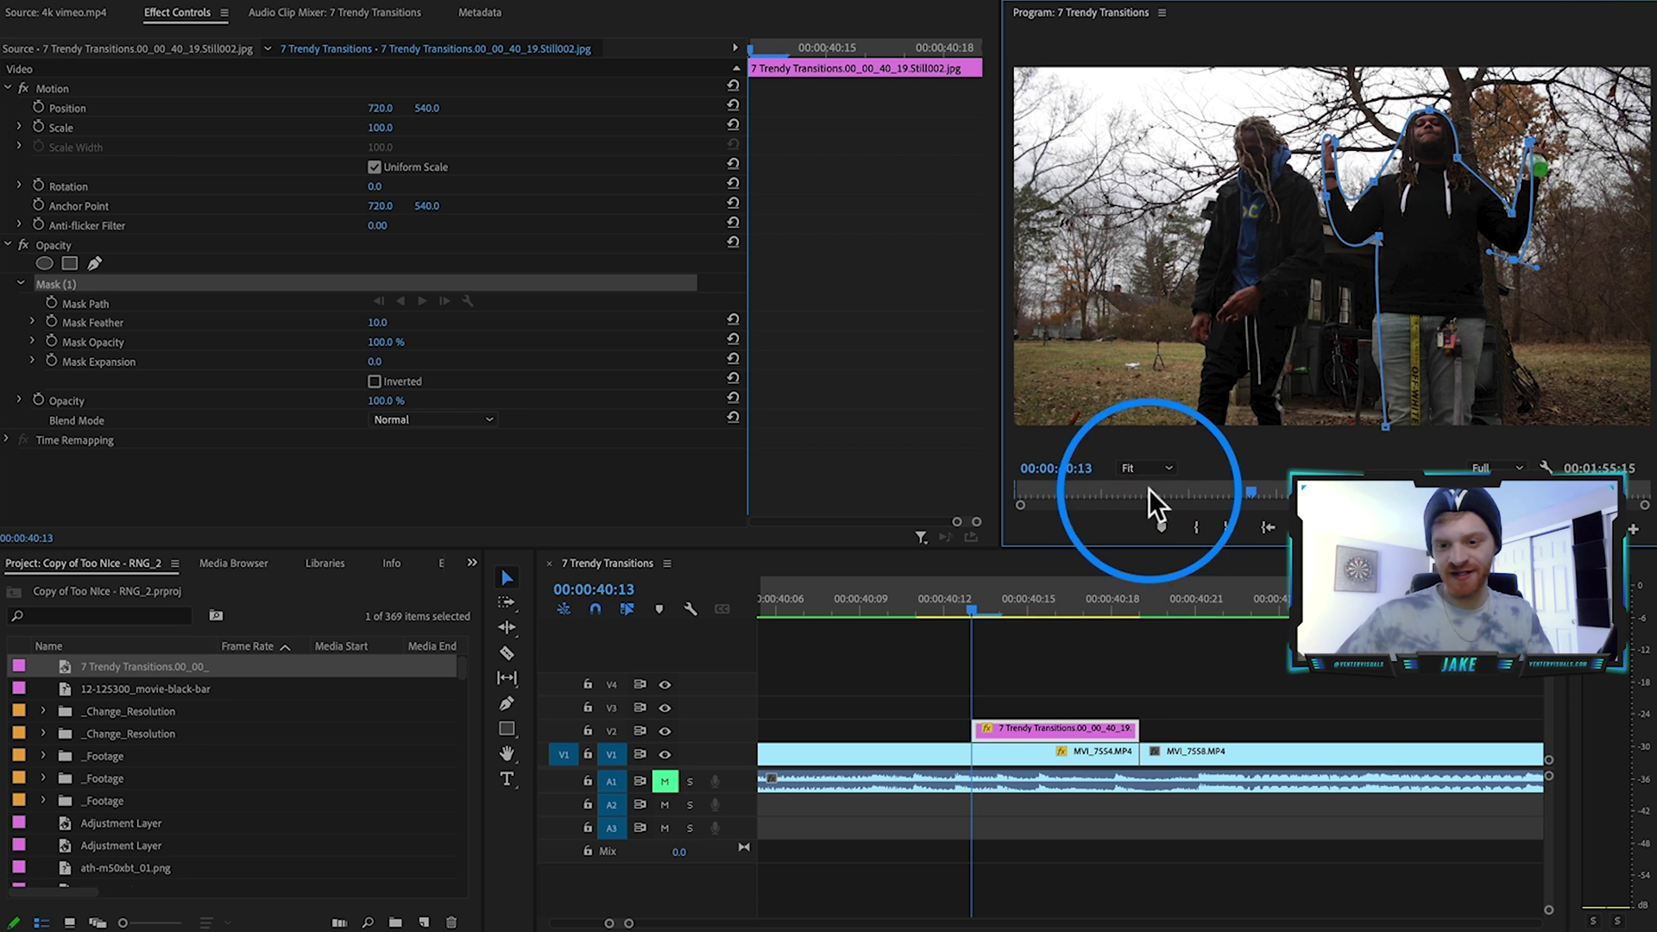
click(1150, 468)
click(1157, 654)
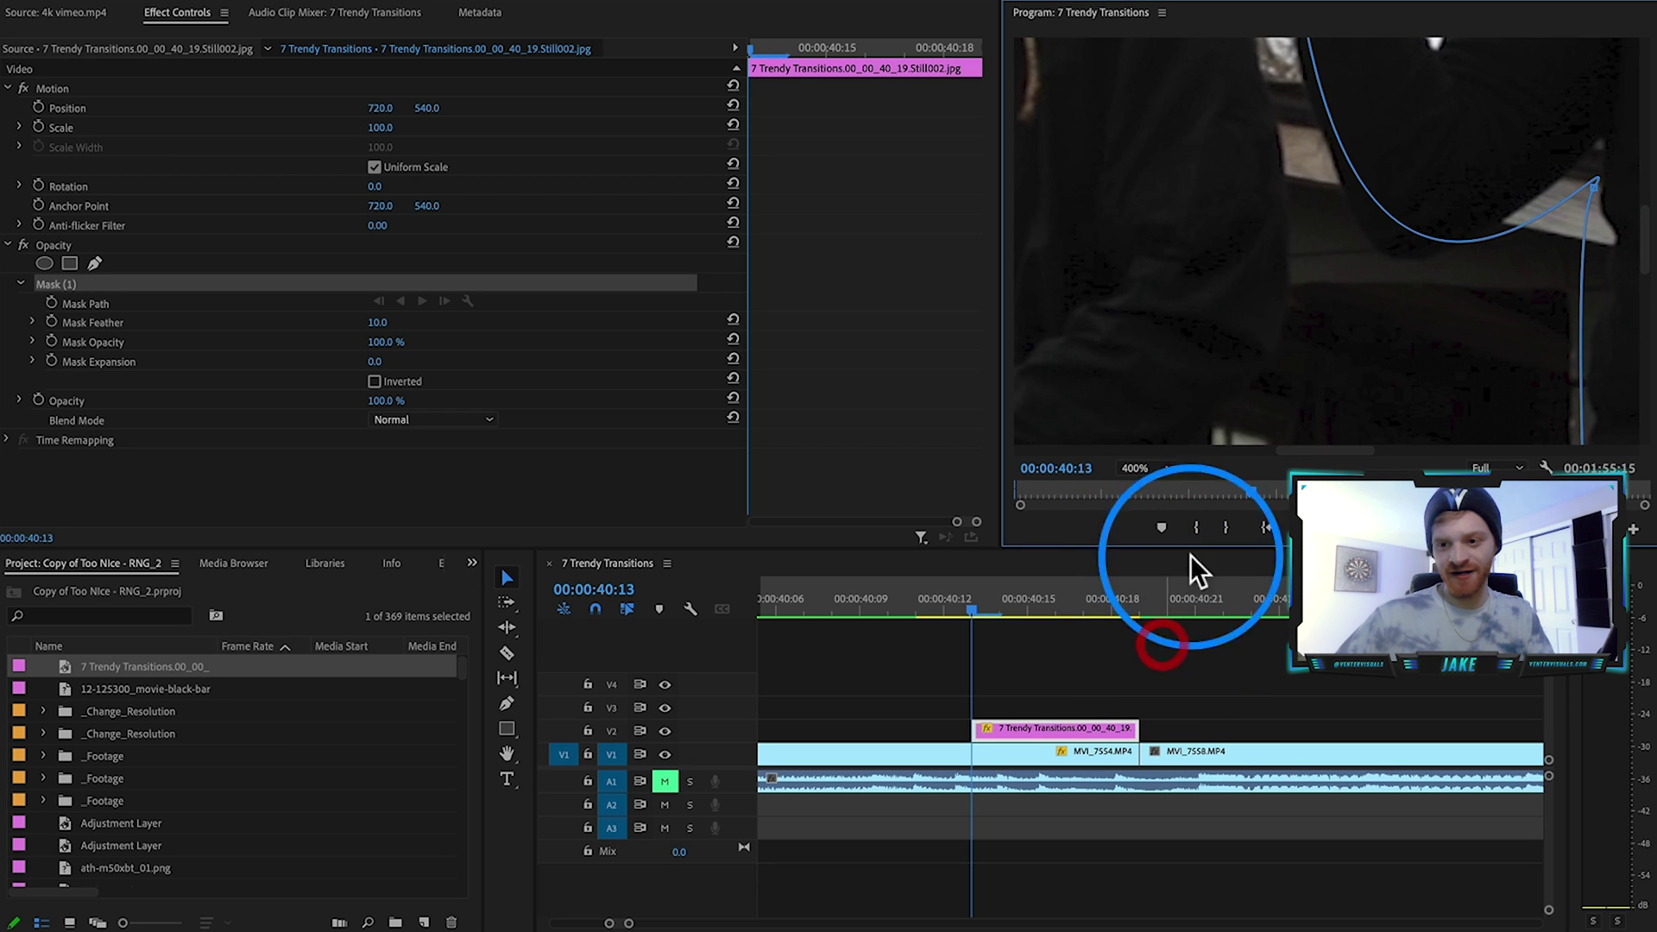
key(h)
drag(1465, 168, 1176, 370)
key(v)
drag(1339, 283, 1346, 266)
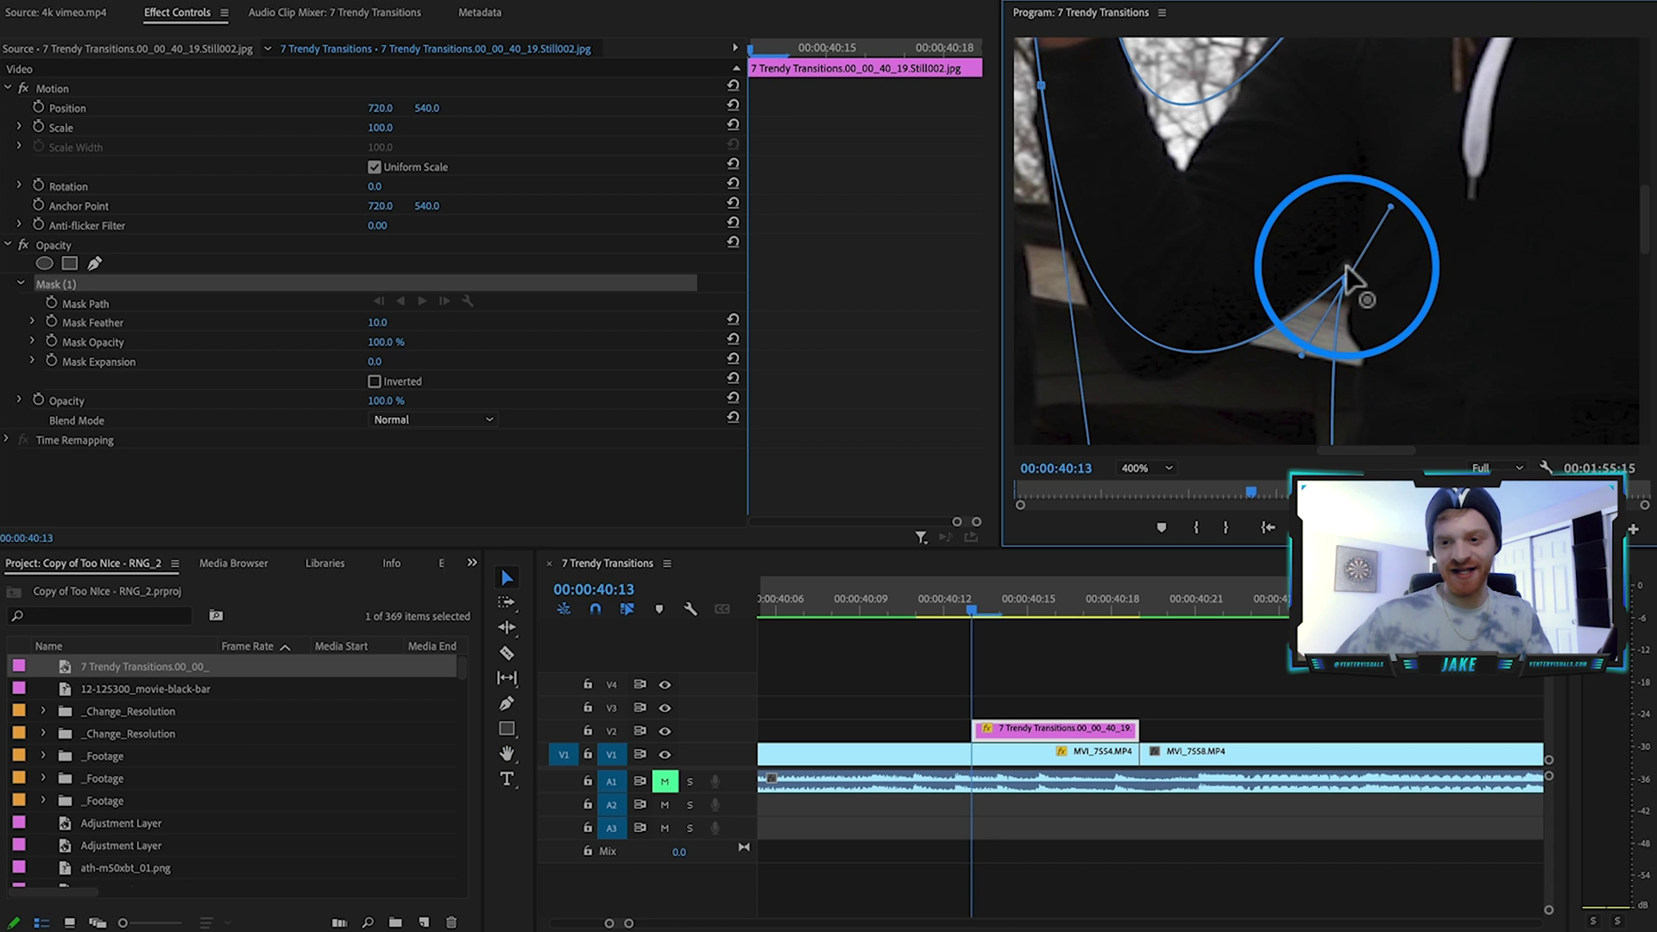
Continue the mask down the man's jeans, undo the stray curved points, and close the path at its starting point
key(p)
click(1150, 340)
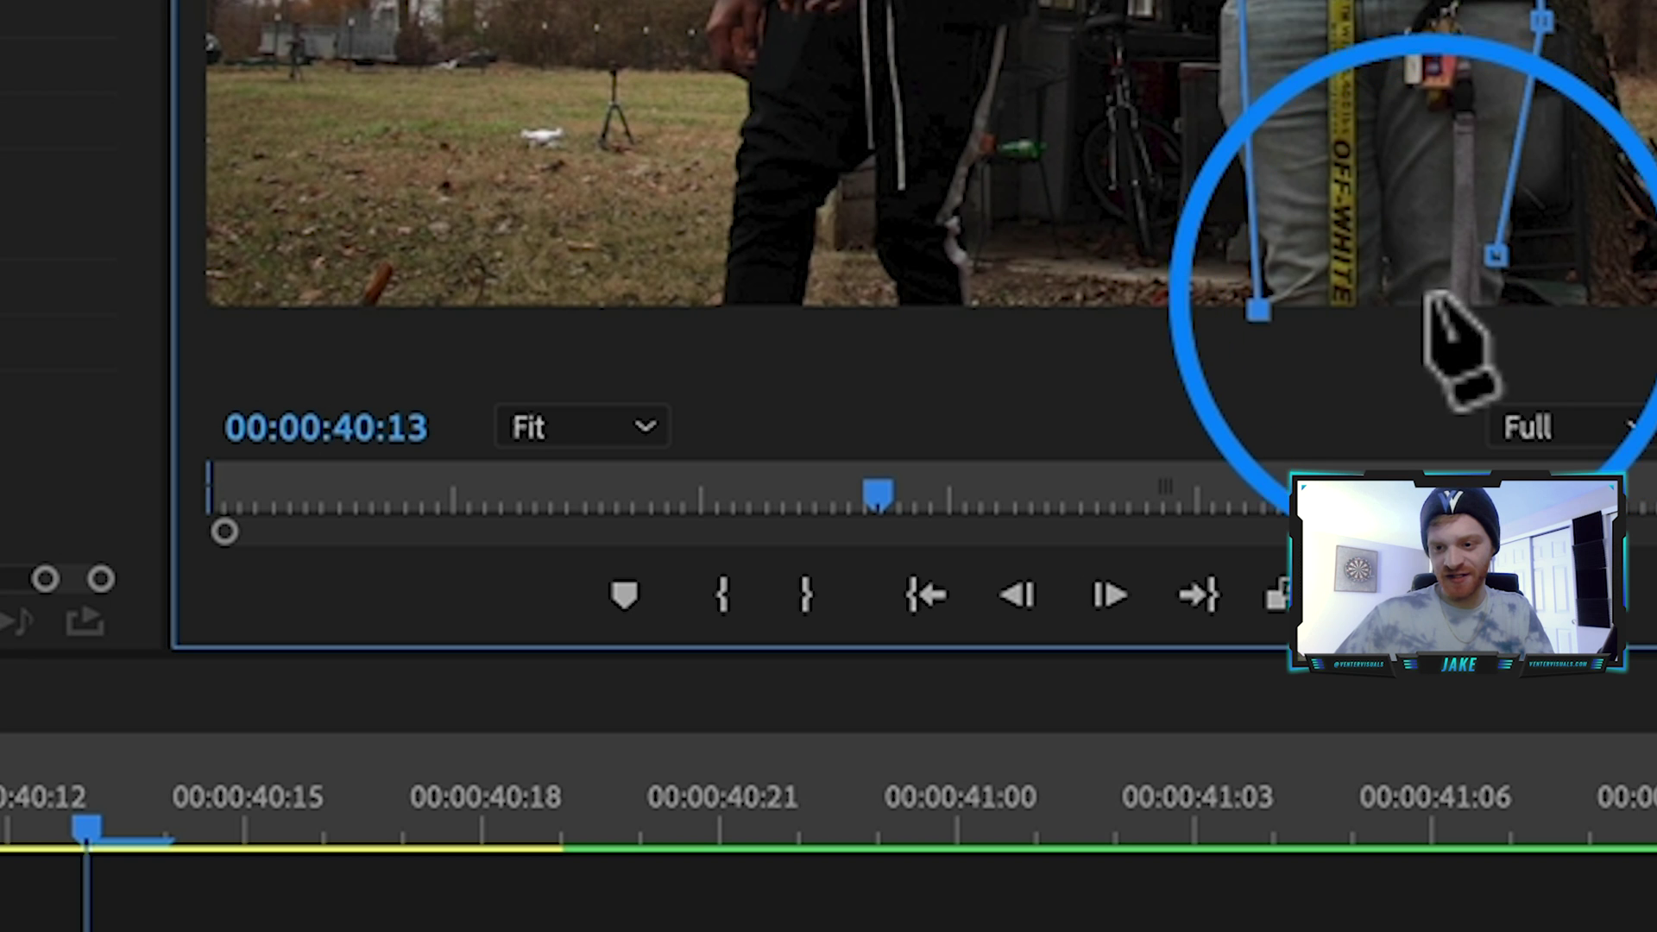
drag(1404, 234, 1404, 176)
drag(1403, 106, 1401, 100)
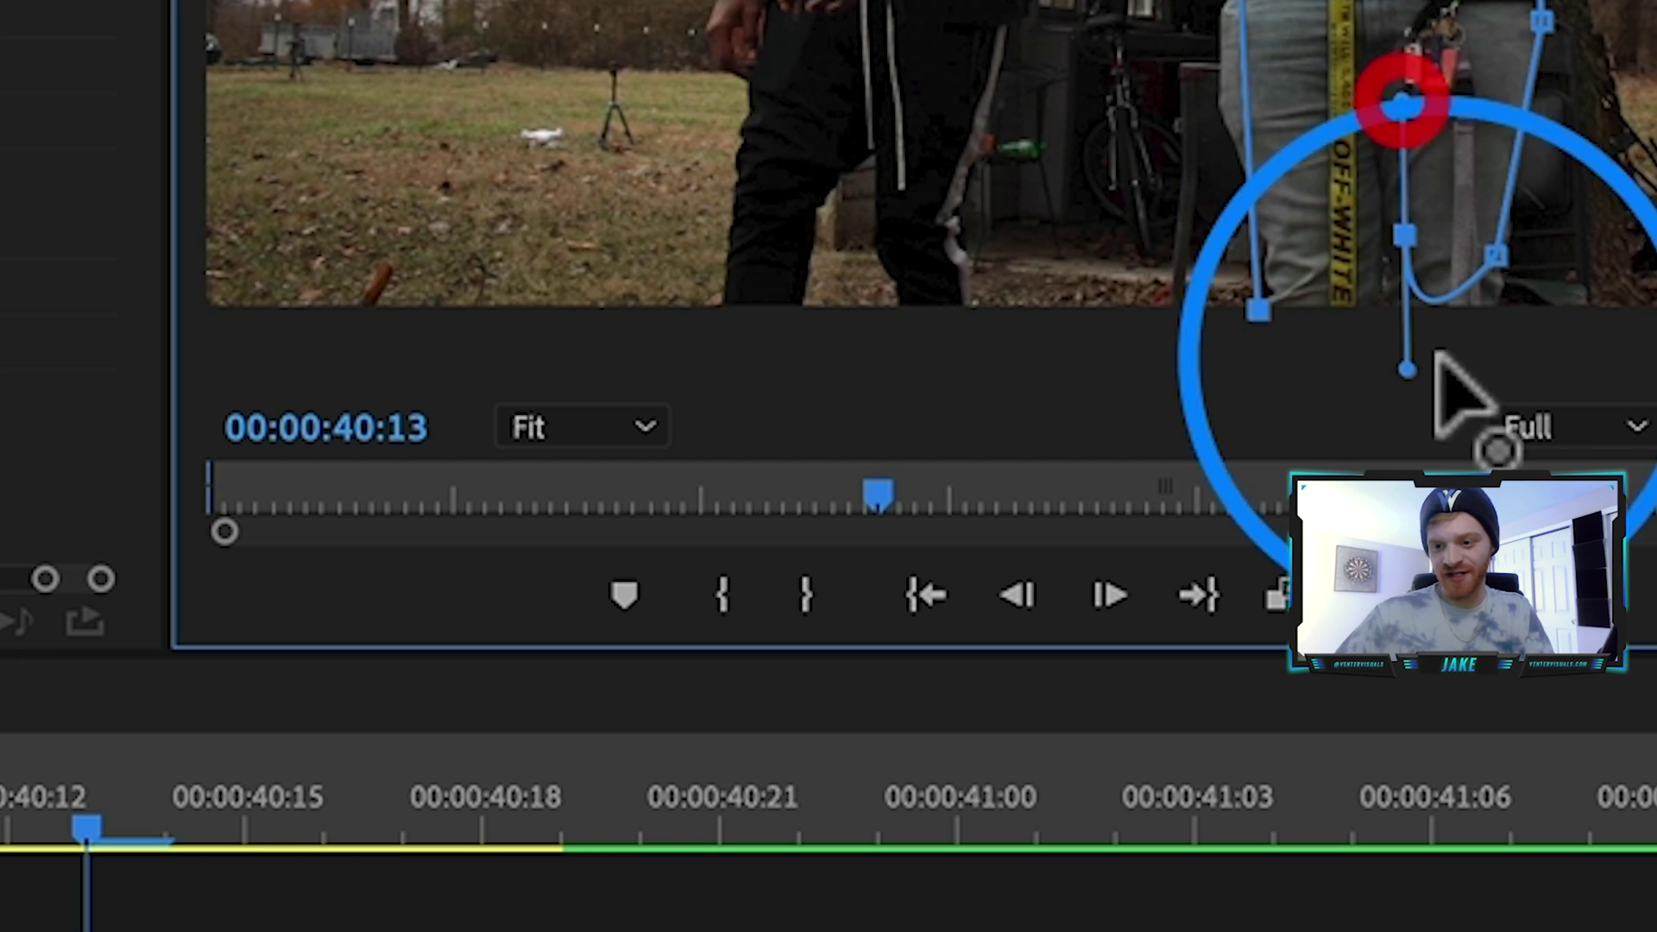
key(ctrl+z)
click(1475, 334)
click(1256, 308)
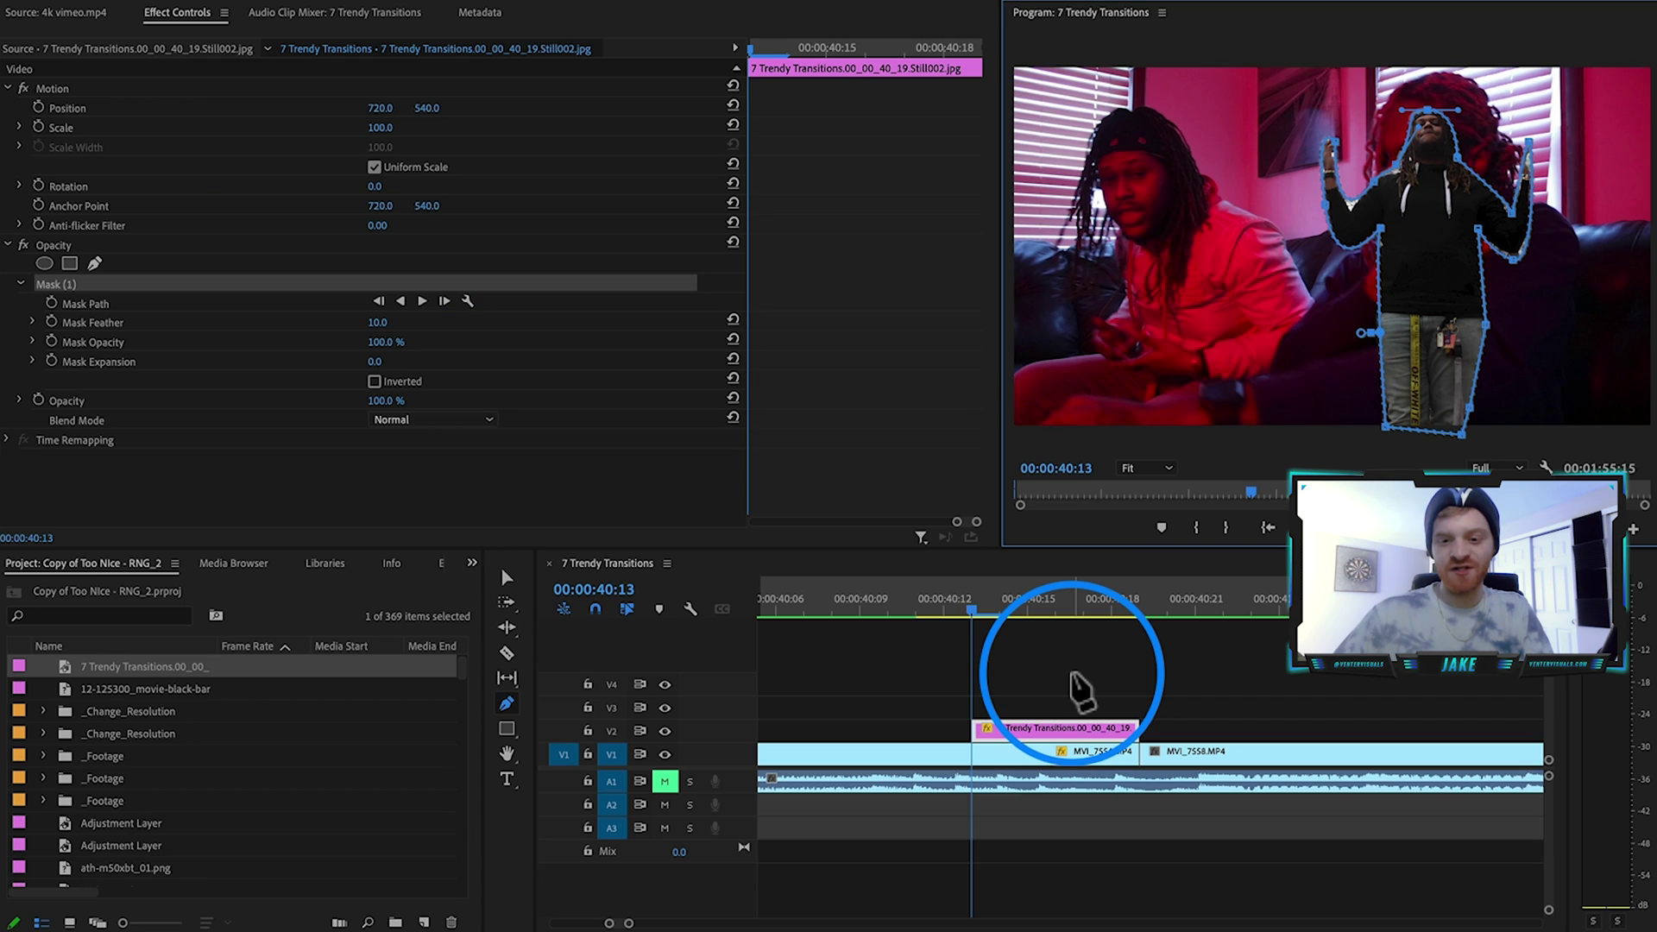
Preview the cut-out man over the end of MVI_7554.MP4
key(v)
click(1073, 677)
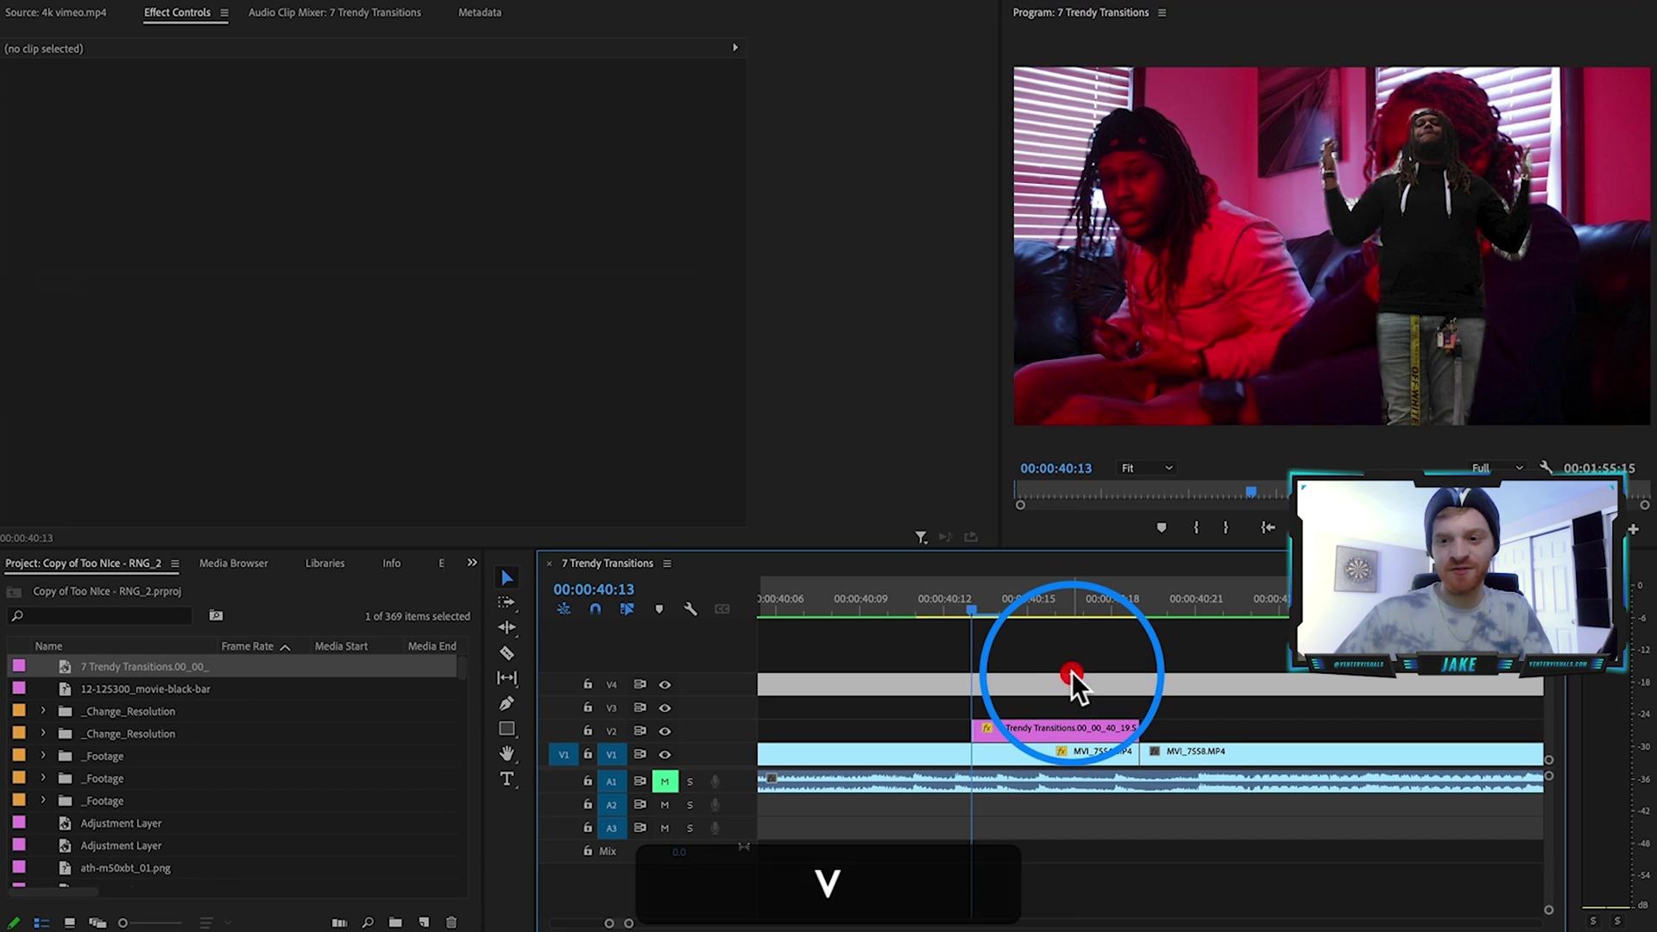
drag(958, 599, 884, 677)
click(975, 756)
drag(925, 599, 1059, 650)
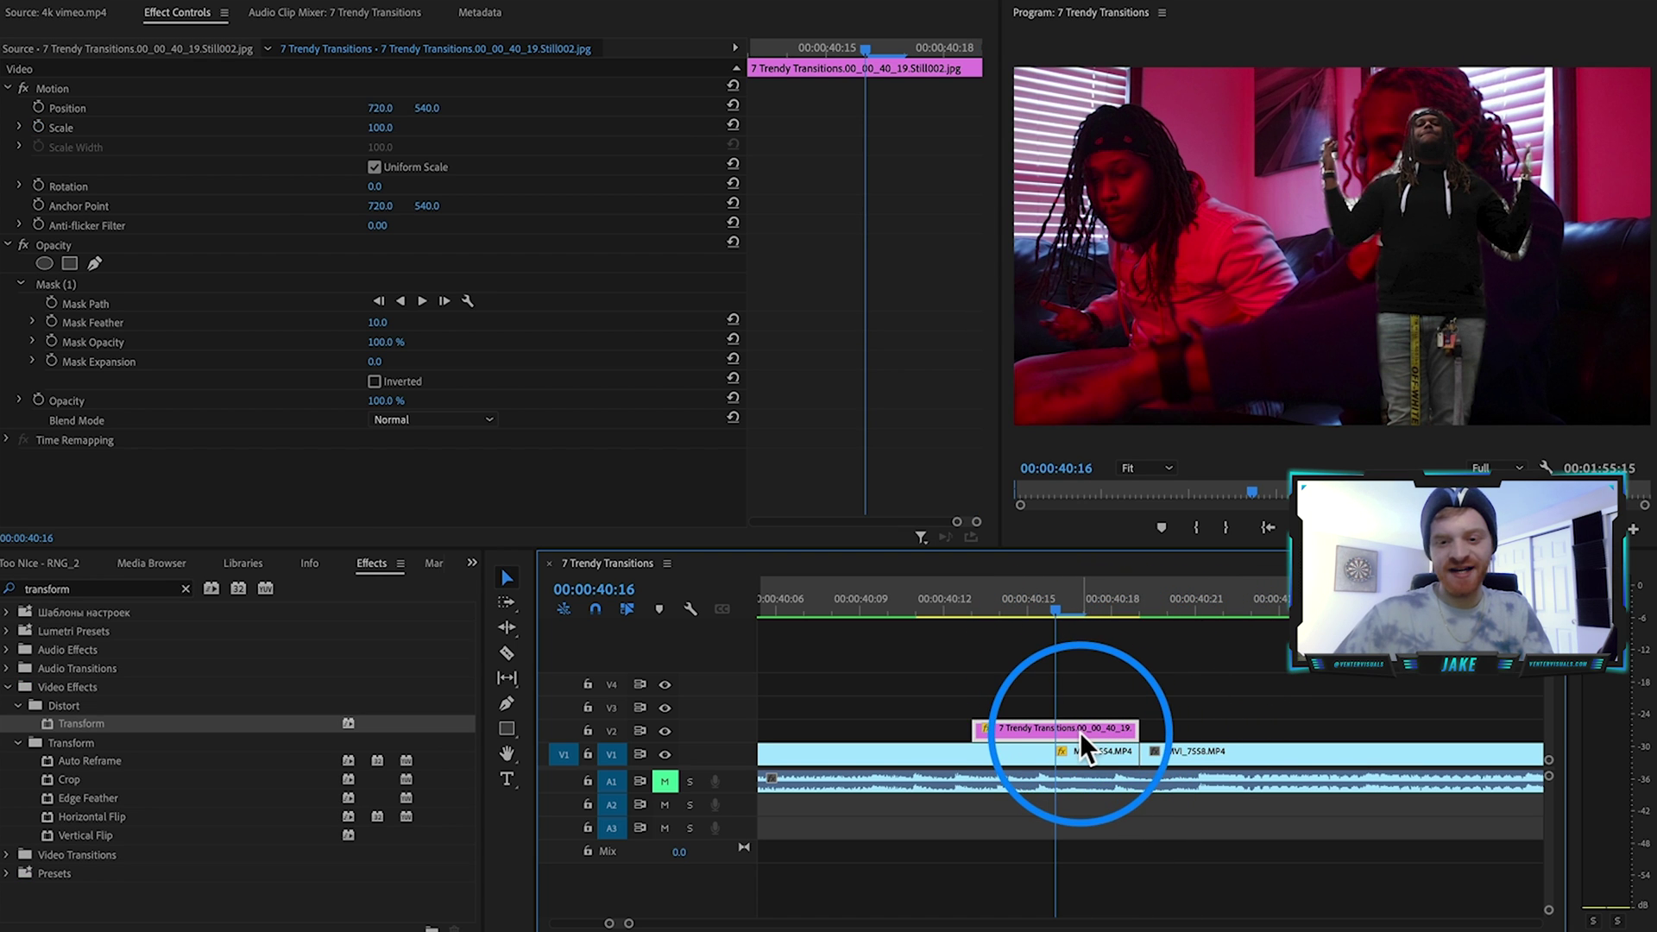
Nest the masked still on V2 under the default name Nested Sequence 34
right_click(1080, 732)
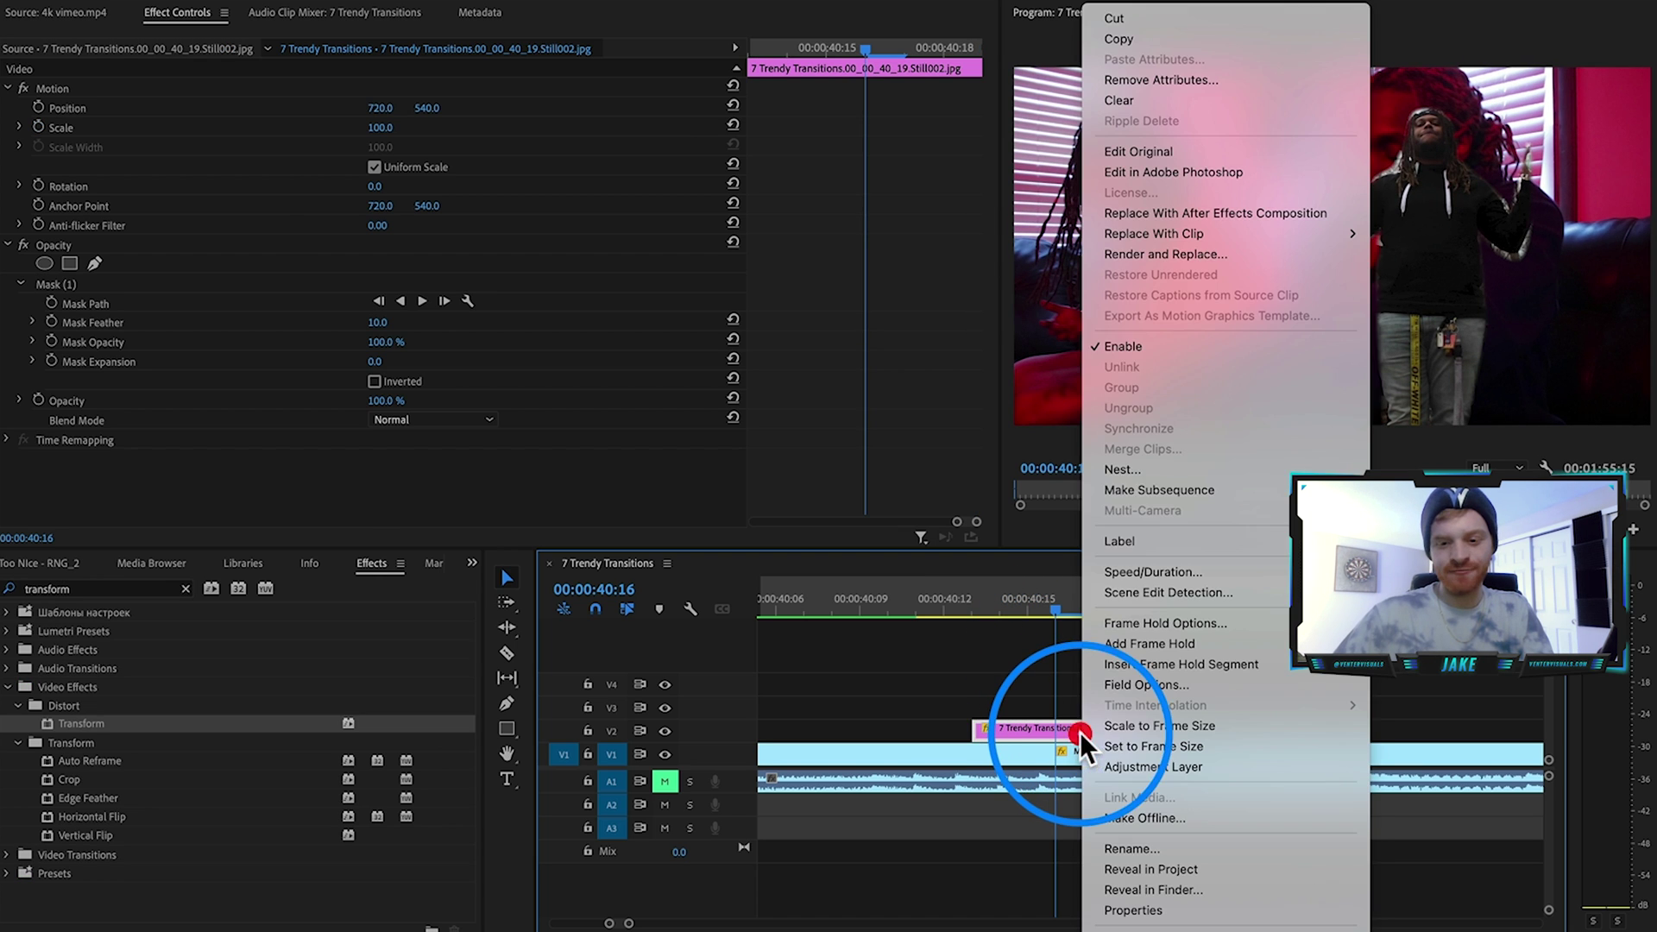
click(1146, 466)
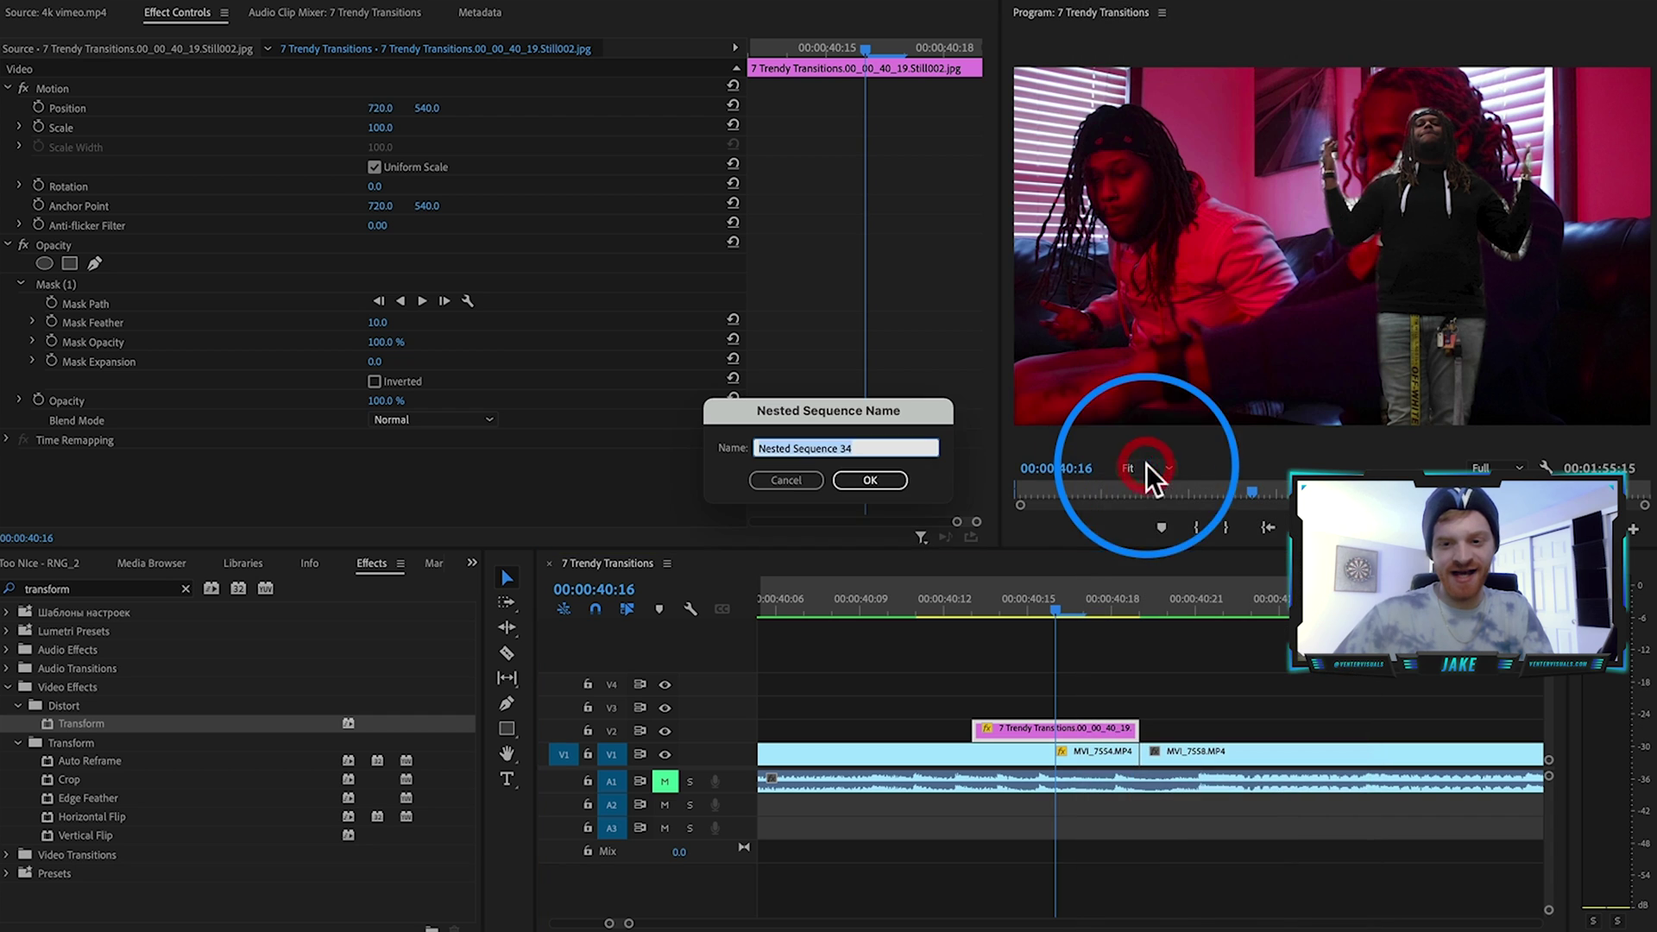
click(870, 480)
Apply the Transform effect to Nested Sequence 34 and keyframe its horizontal position from -707.0 to 720.0
drag(70, 722, 1052, 740)
scroll(185, 370, down, 3)
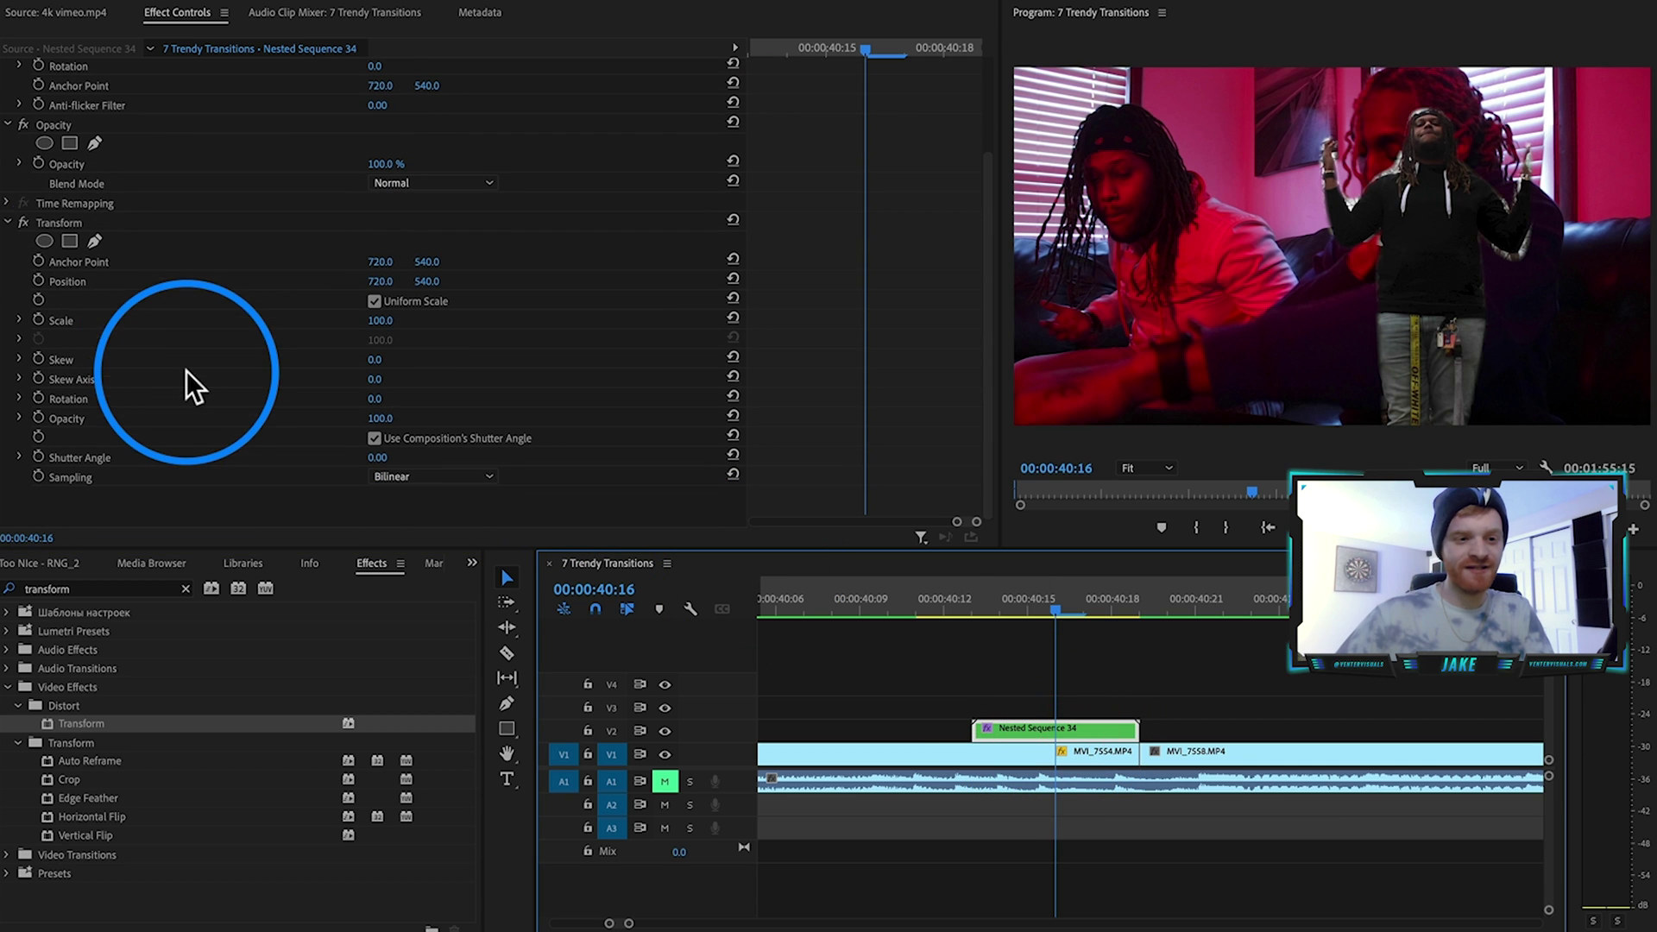
click(38, 281)
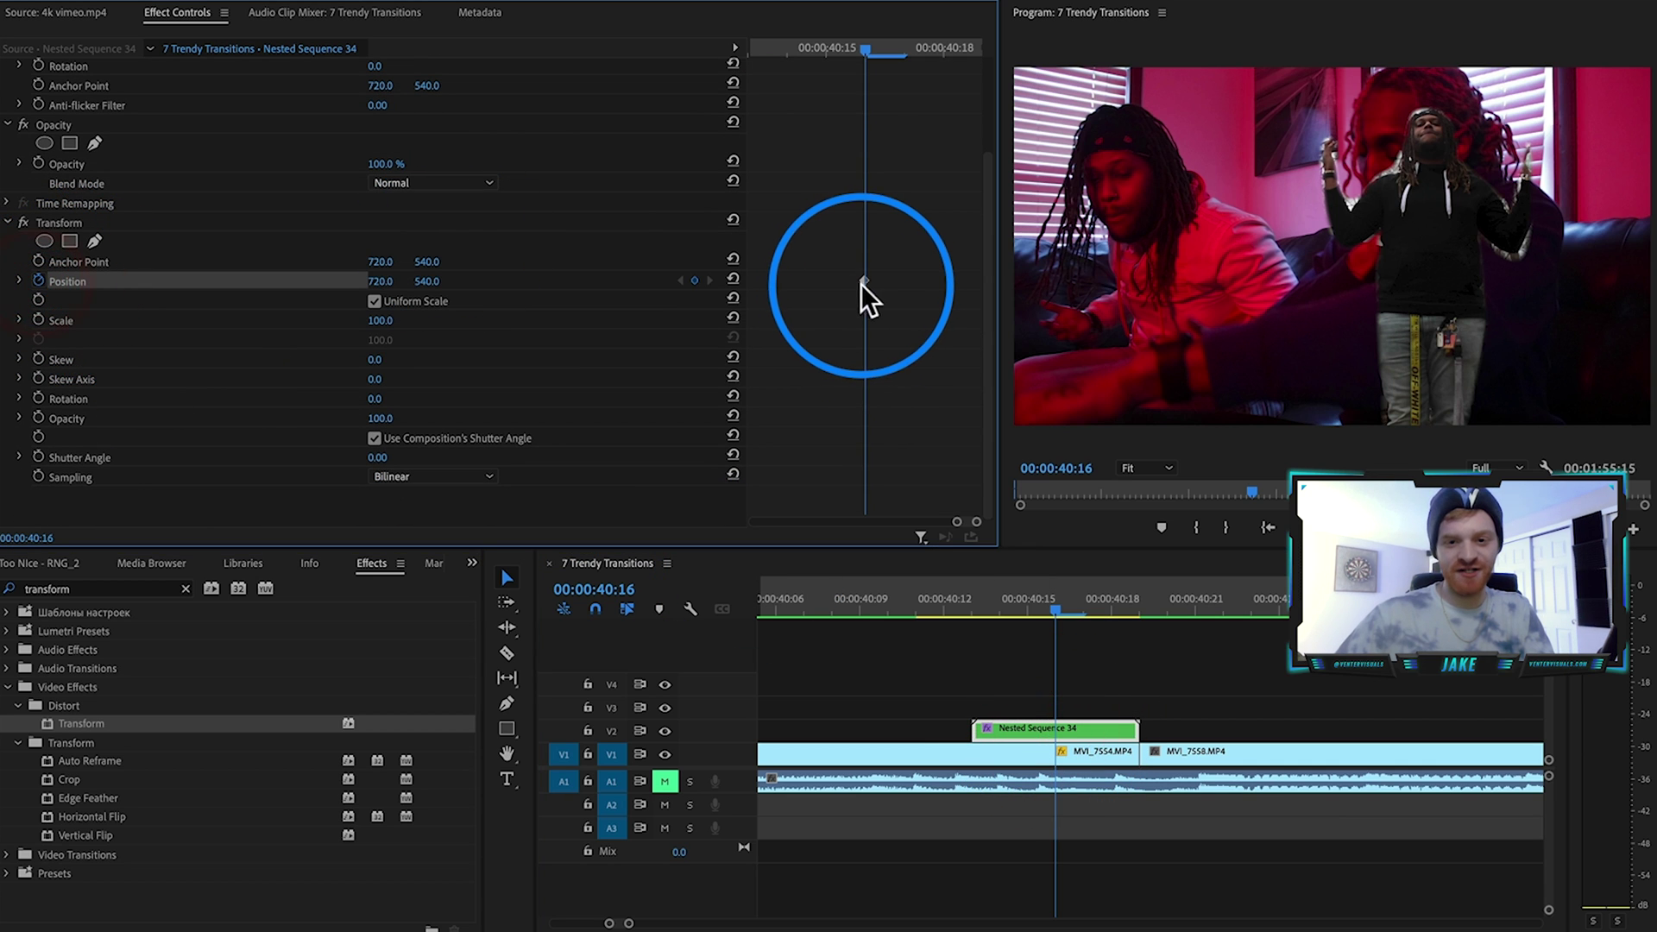
drag(865, 280, 952, 291)
drag(380, 281, 0, 281)
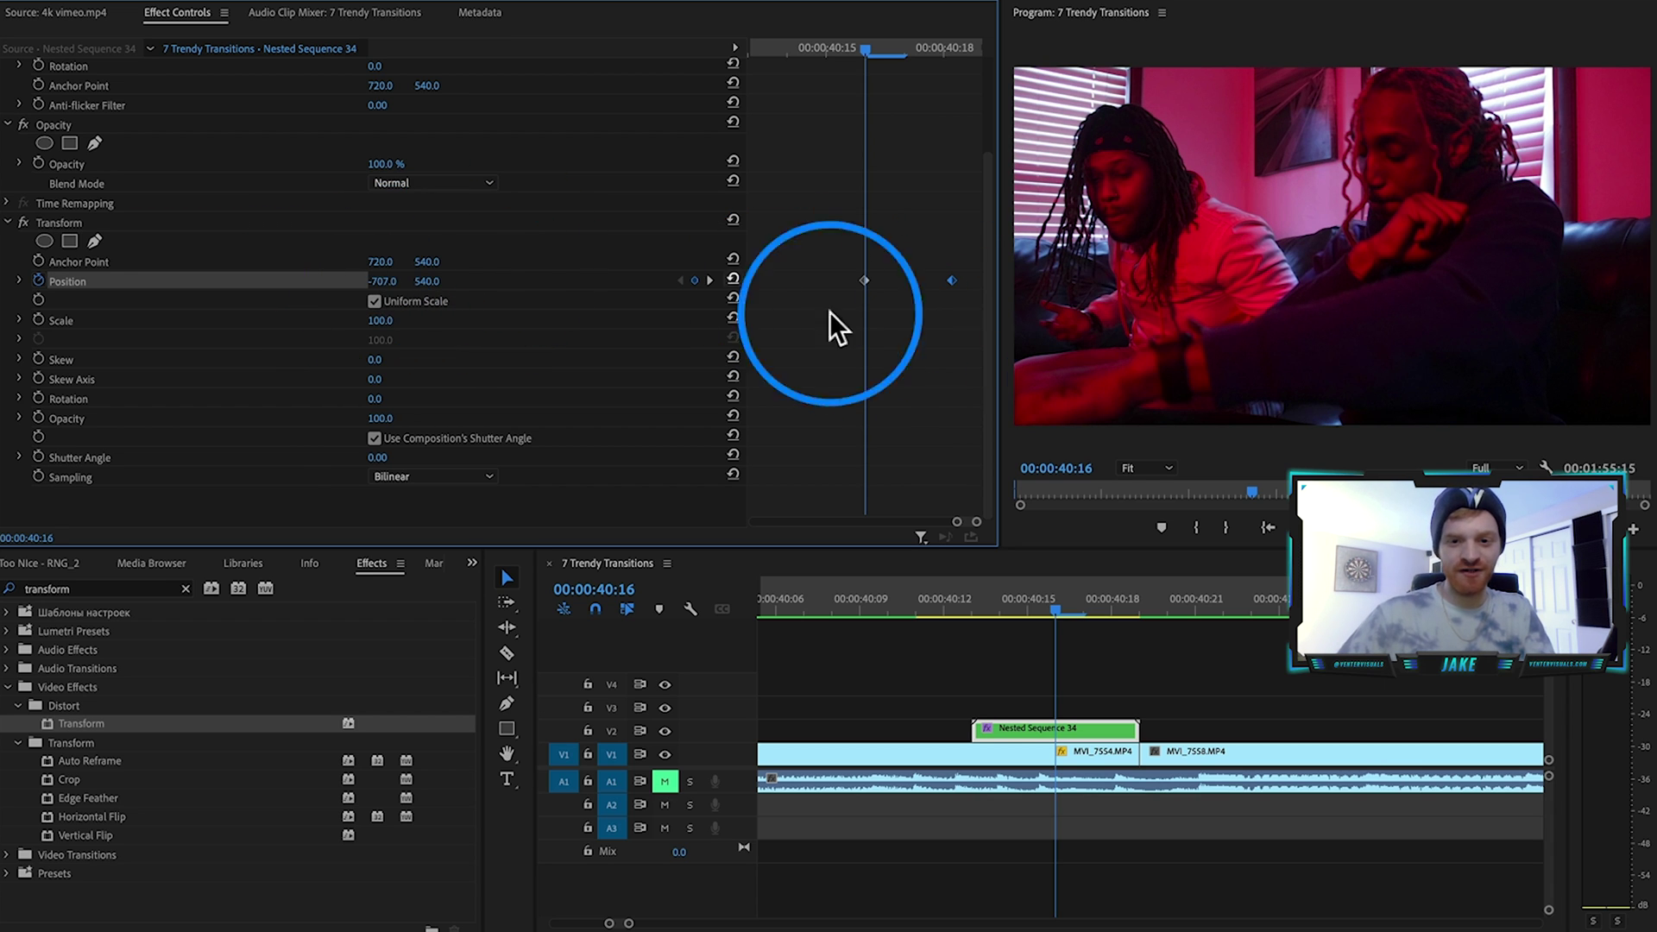
Move the two Transform position keyframes to the start and end of the nested clip
drag(874, 49, 930, 73)
drag(864, 280, 731, 287)
drag(944, 52, 868, 72)
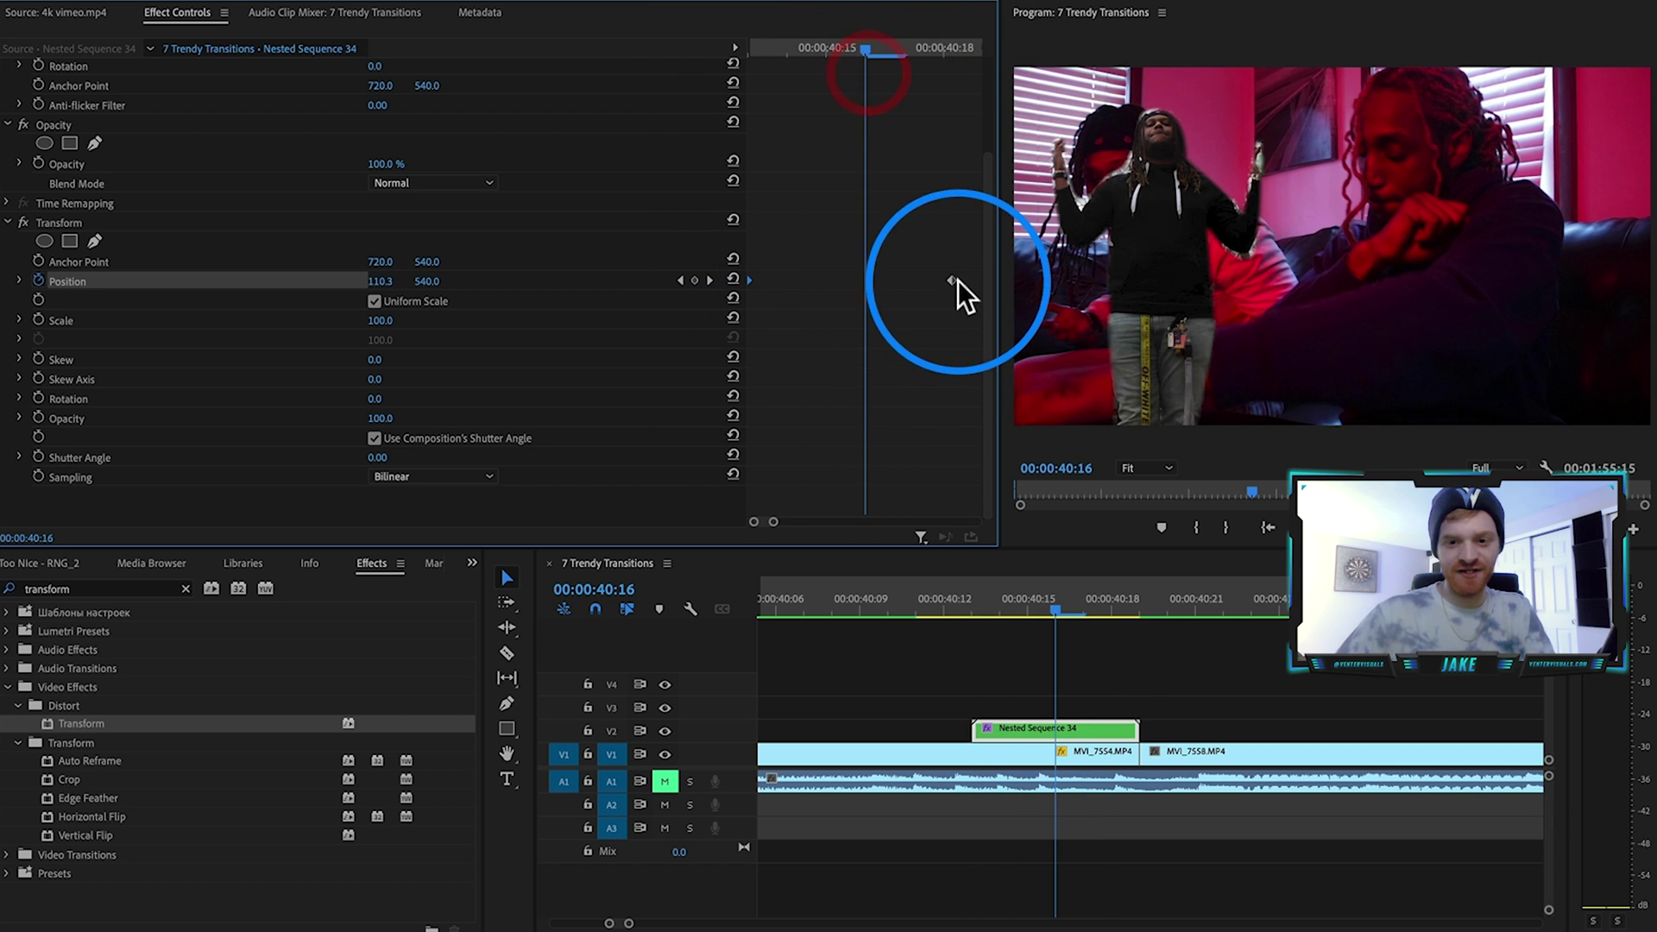
drag(952, 280, 1052, 280)
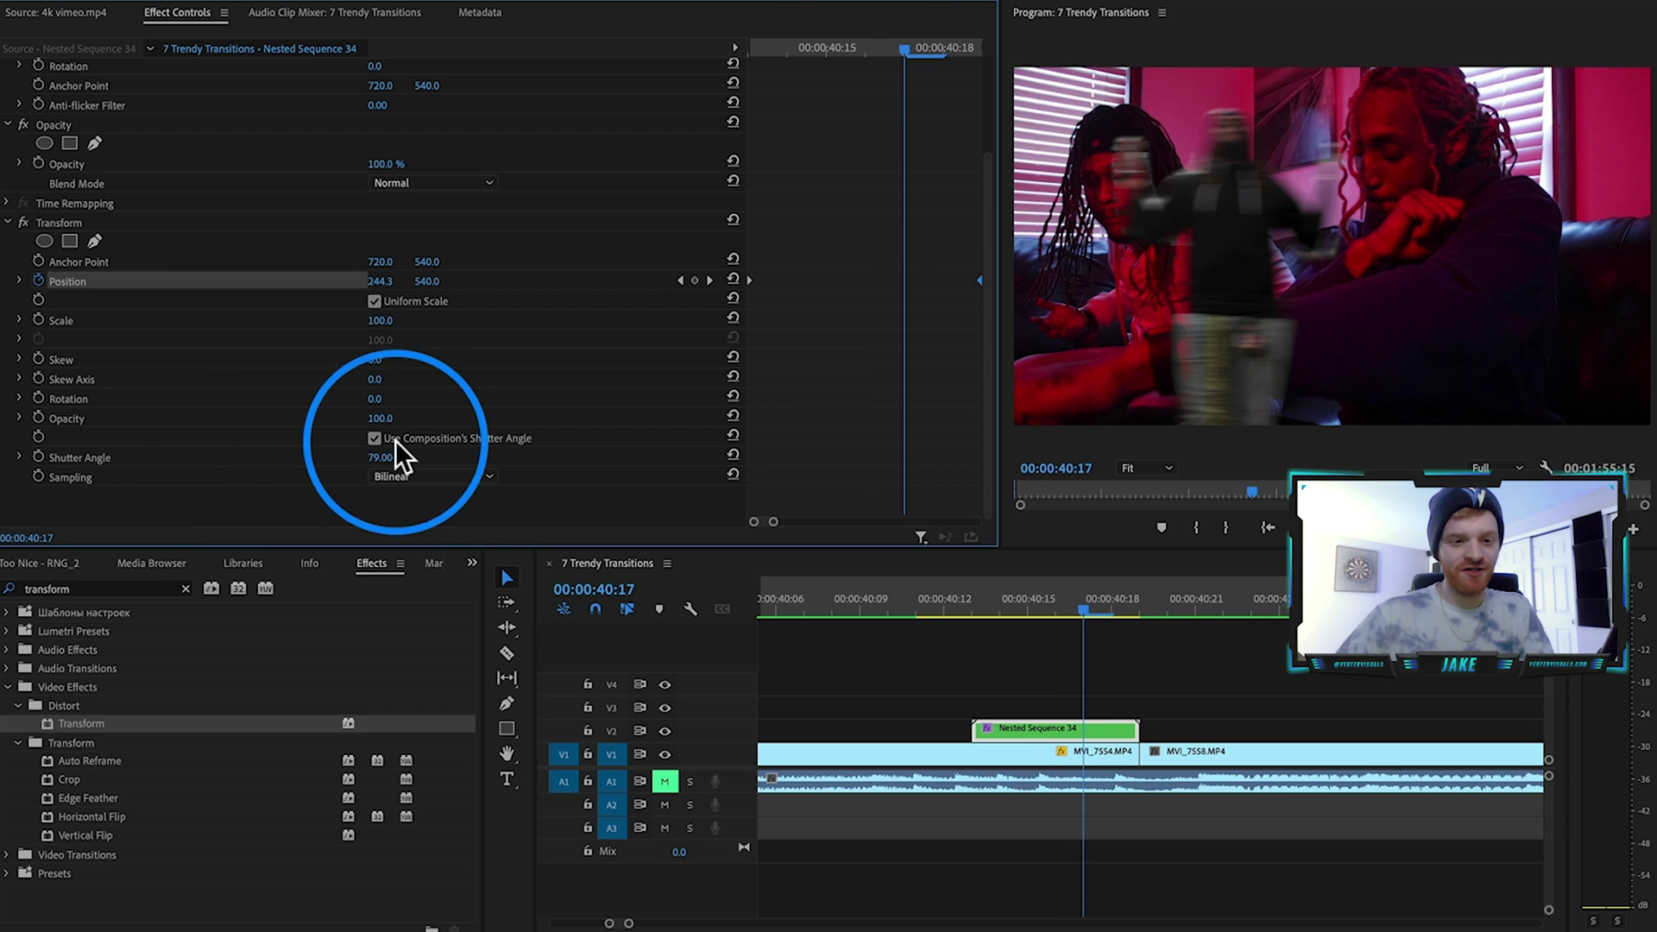
Keyframe the Transform shutter angle from 160.00 at the start of the nested clip to 1.00 at its end
drag(385, 458, 446, 458)
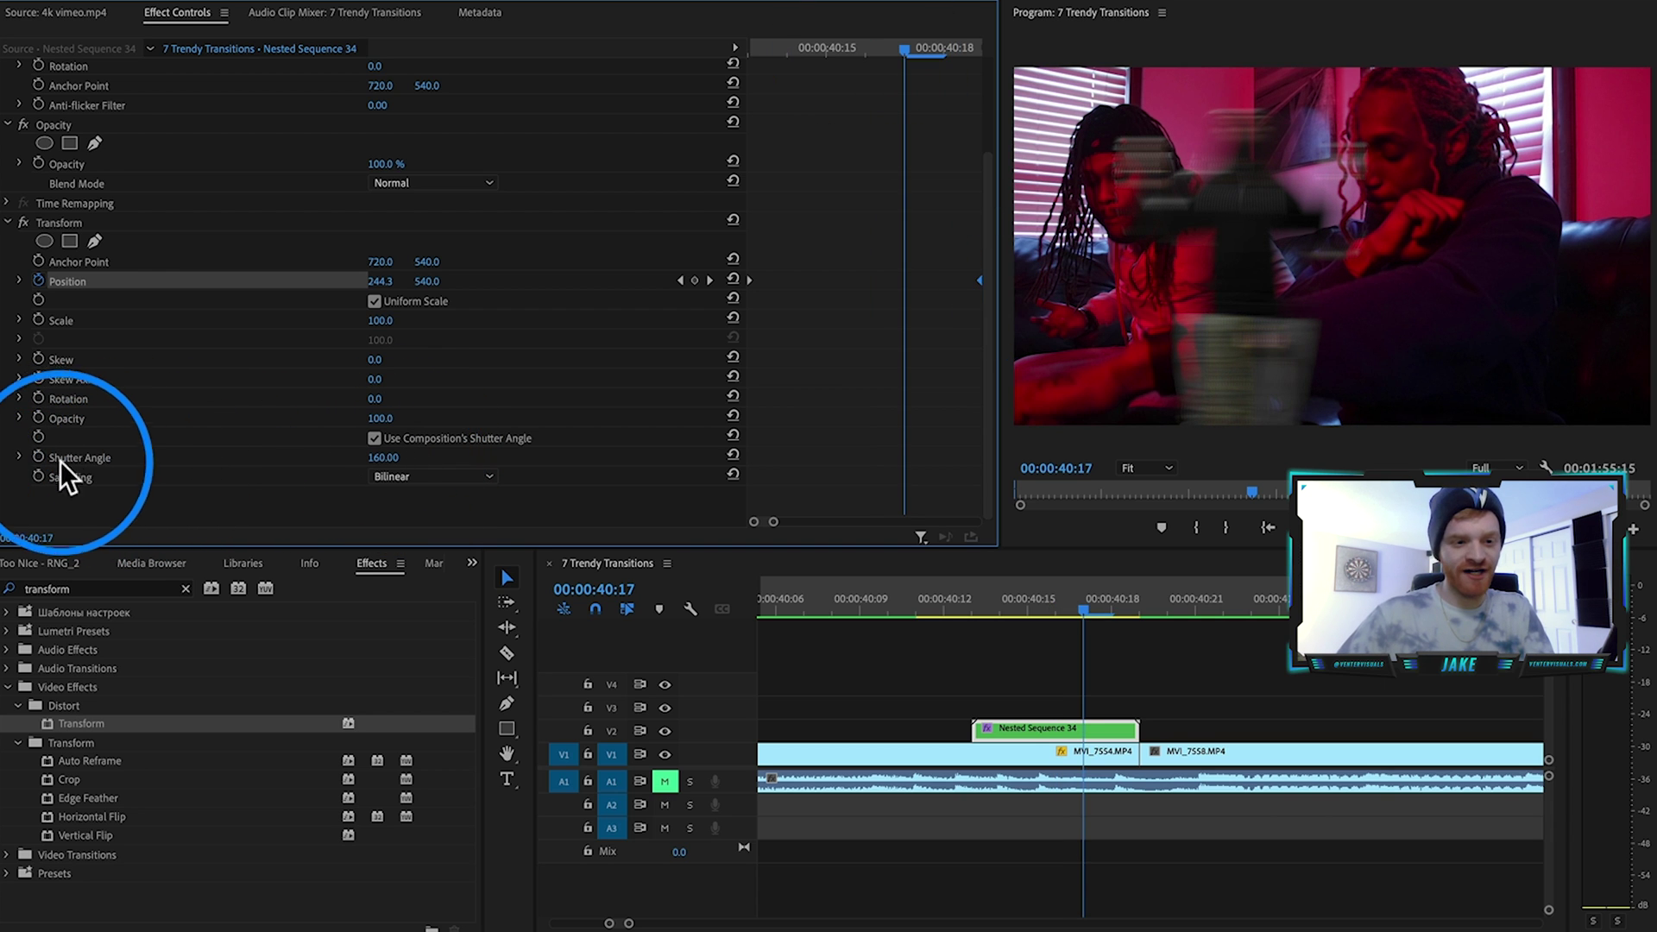
click(38, 457)
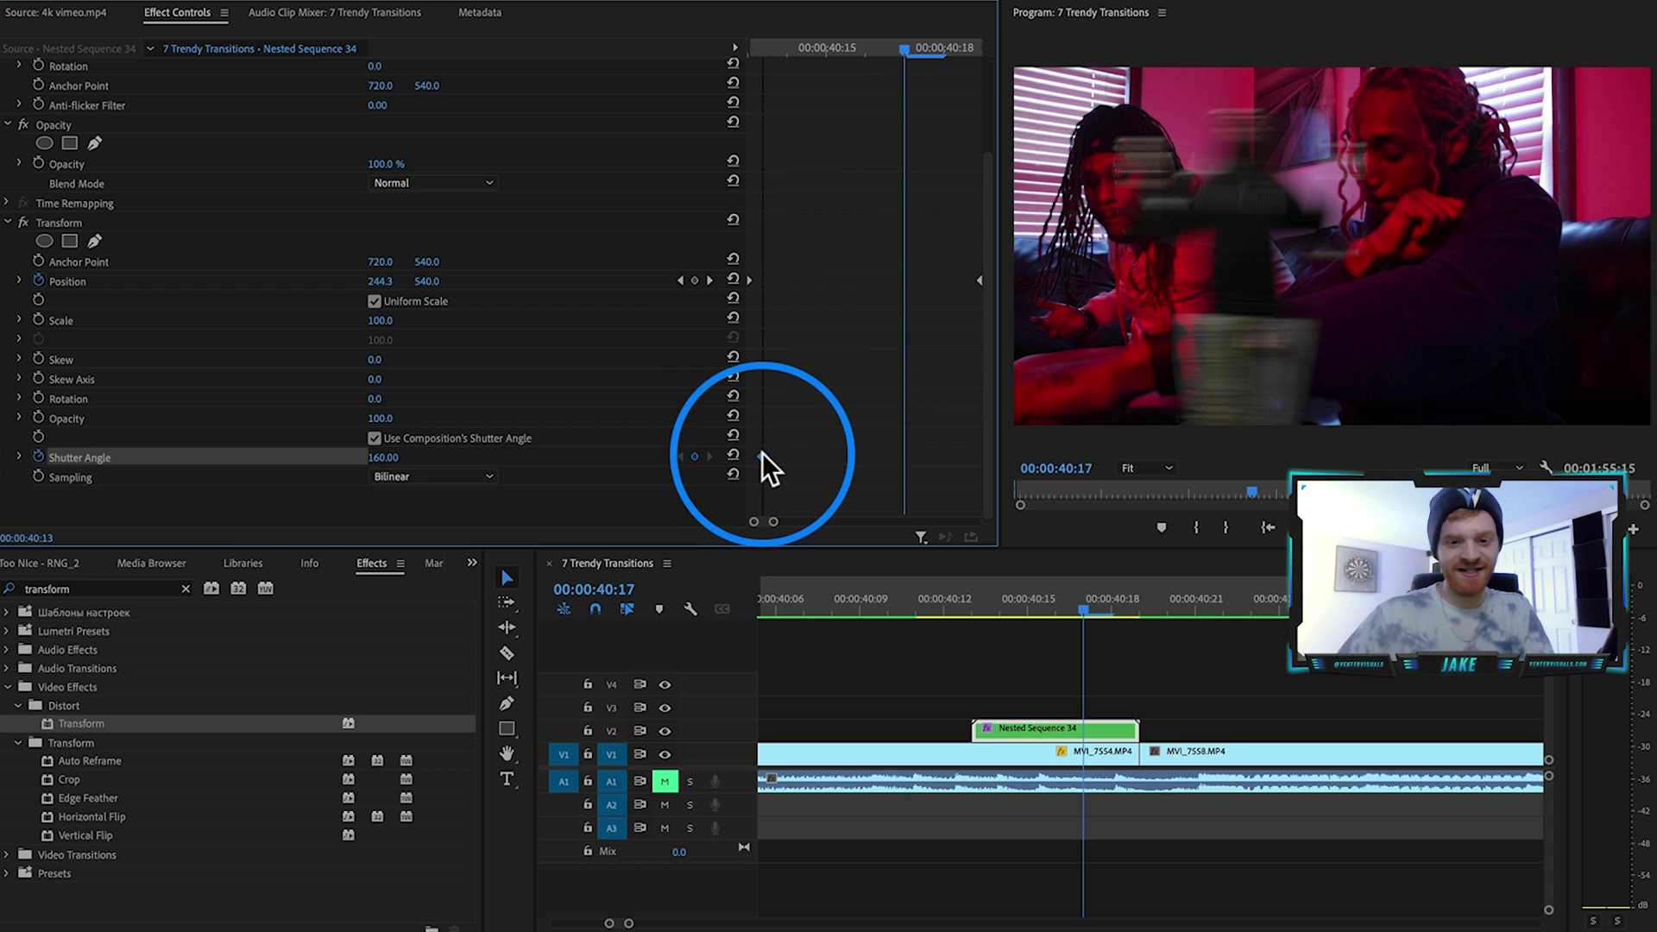
click(748, 456)
drag(382, 457, 245, 457)
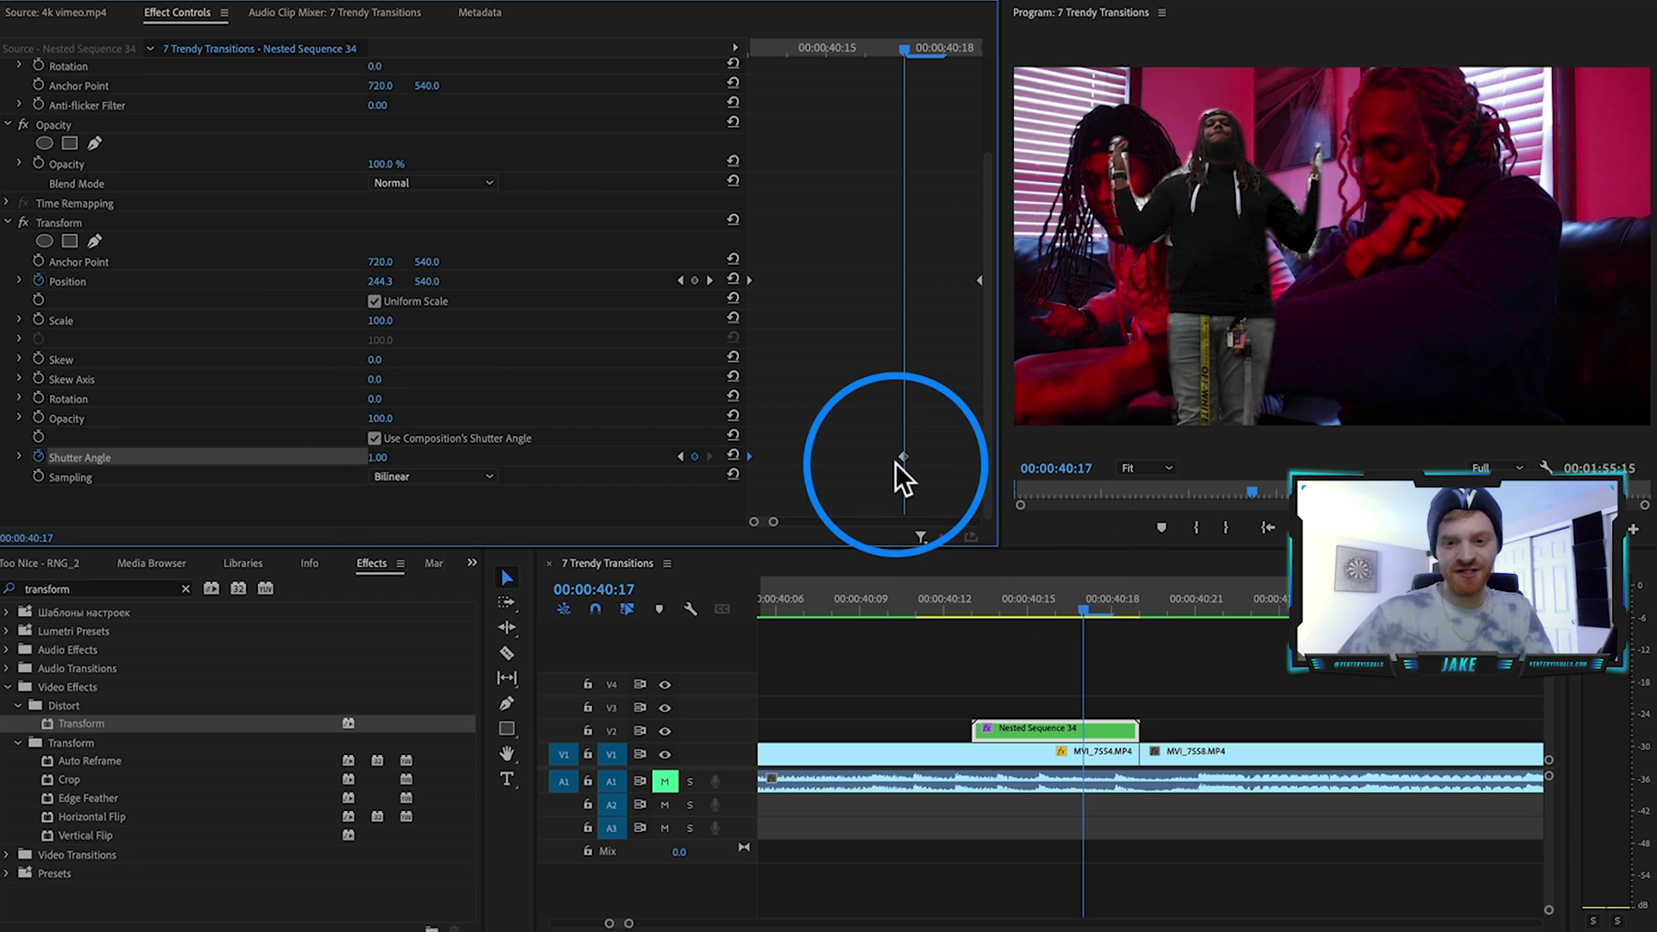
drag(904, 457, 1017, 464)
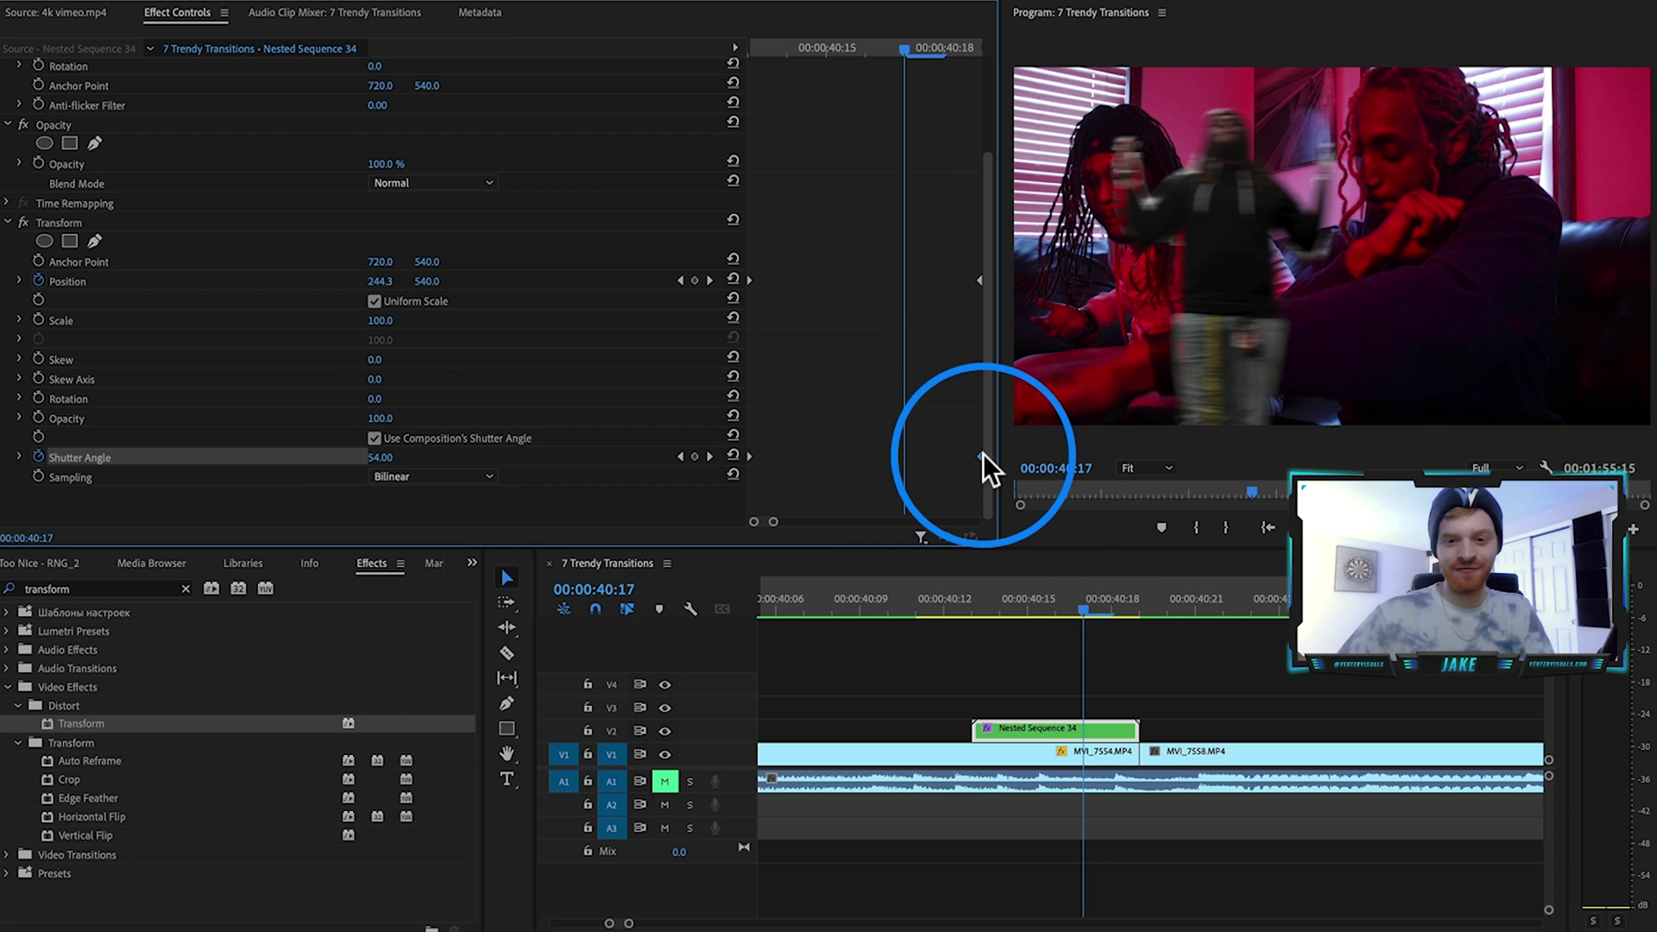
Preview the motion-blurred slide of the cut-out man across the end of MVI_7554.MP4
drag(871, 41, 860, 101)
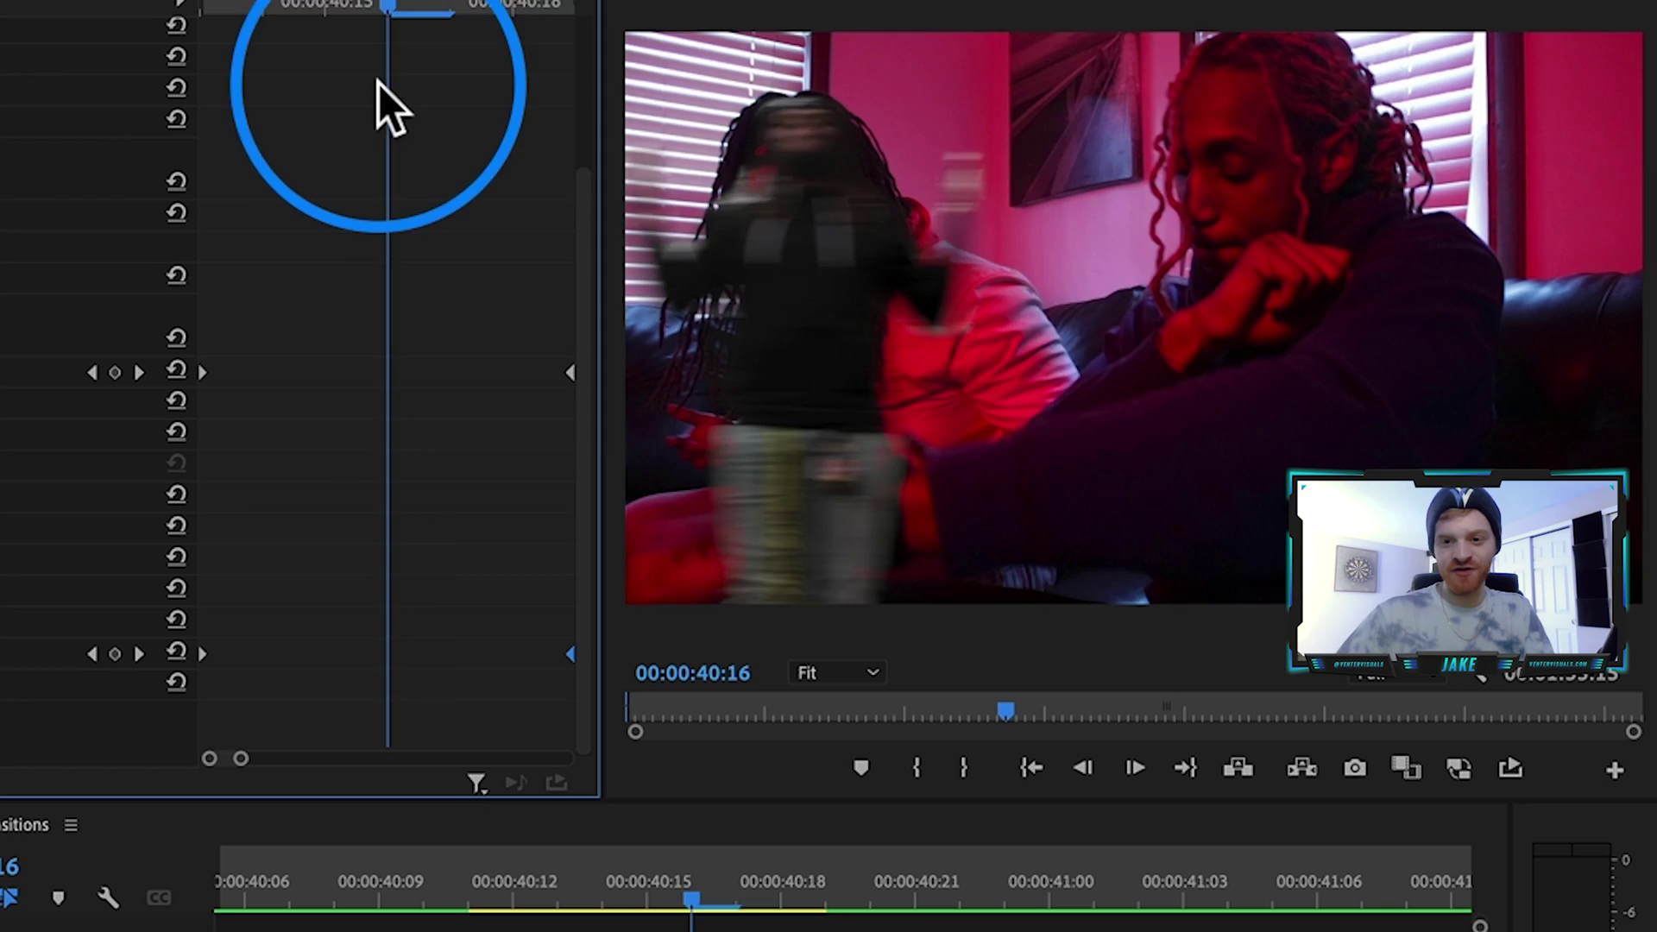
drag(377, 81, 654, 159)
click(1208, 660)
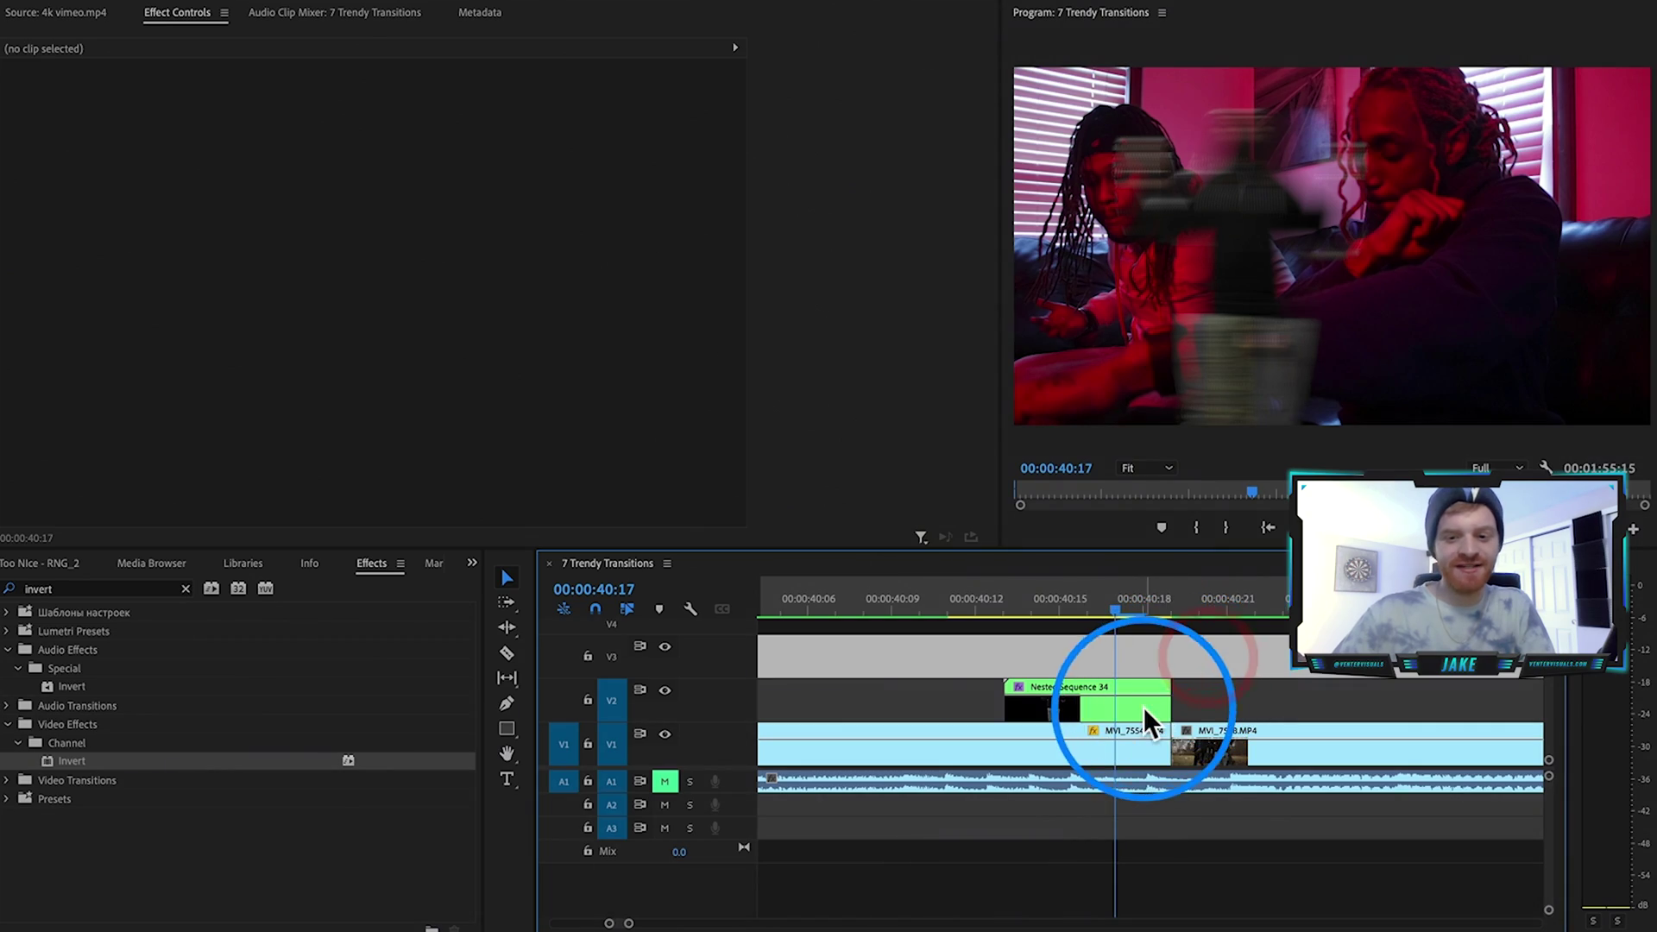
Apply the Invert video effect to Nested Sequence 34 and set its channel to Green
click(1142, 707)
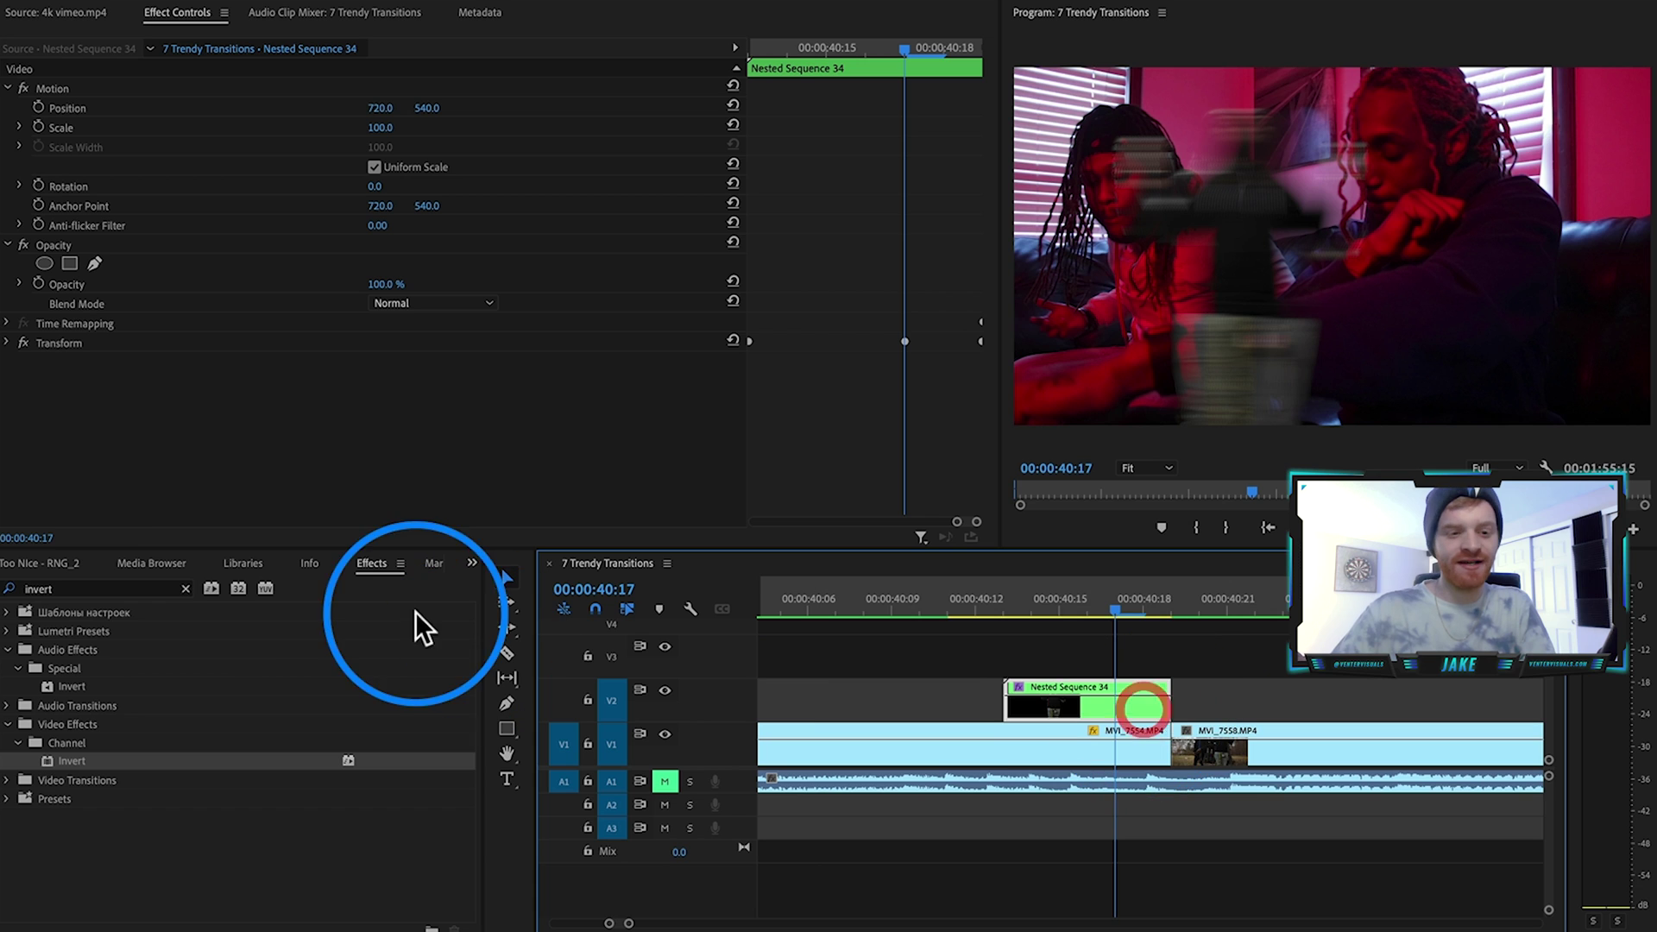
click(70, 764)
drag(60, 765, 1039, 697)
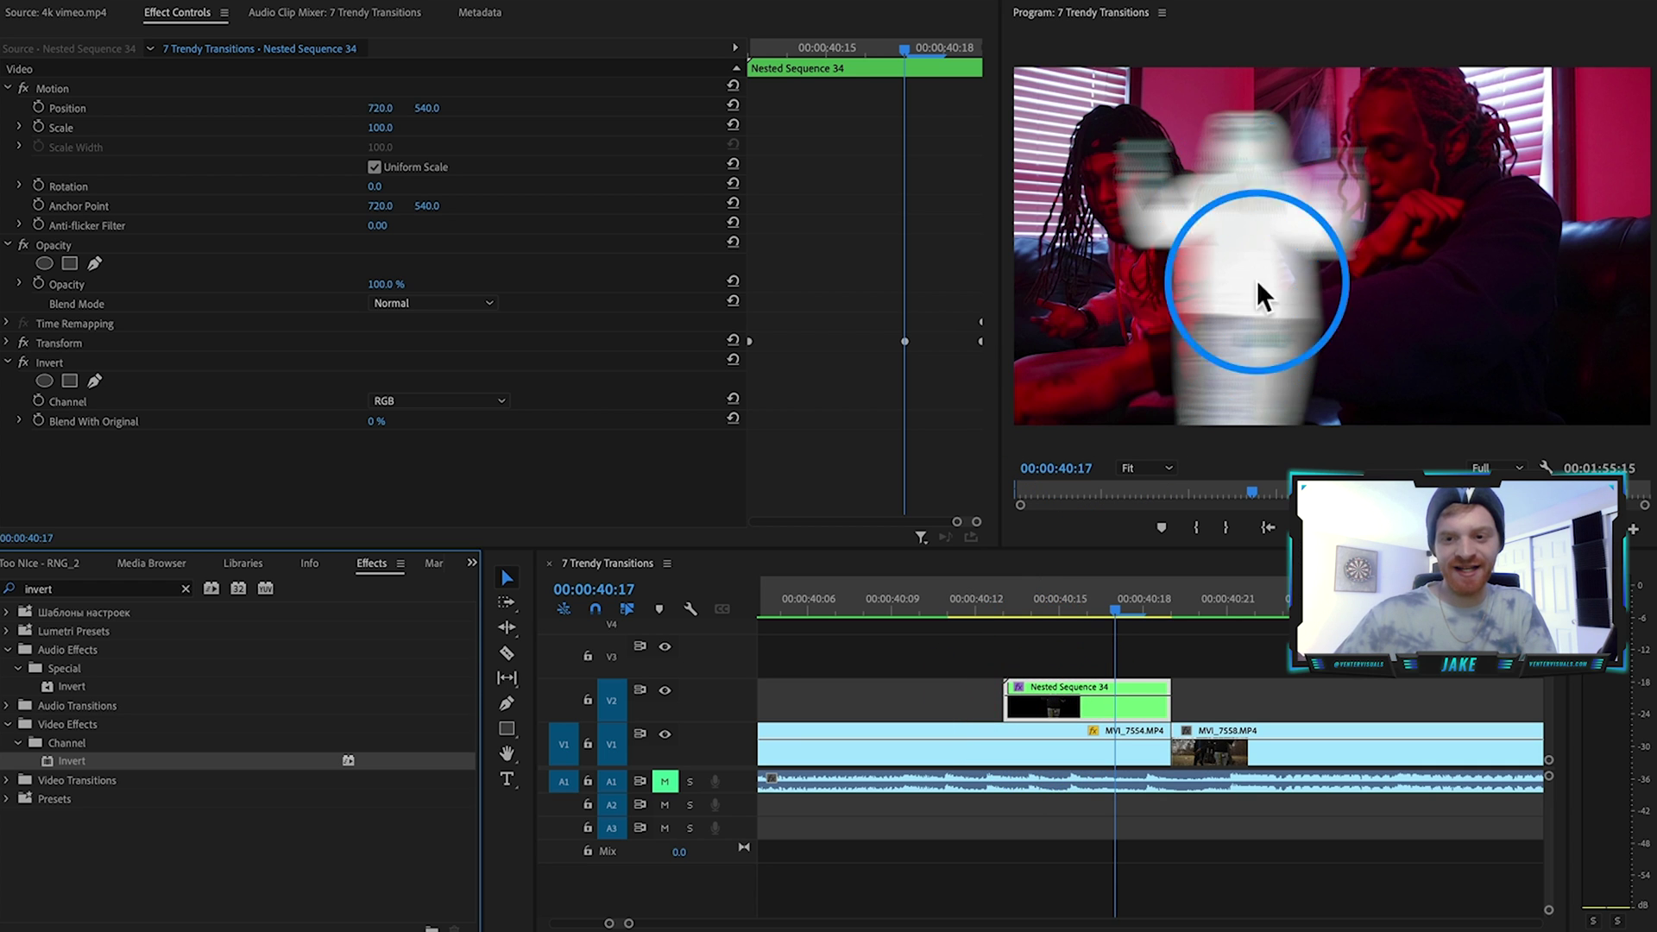
click(405, 402)
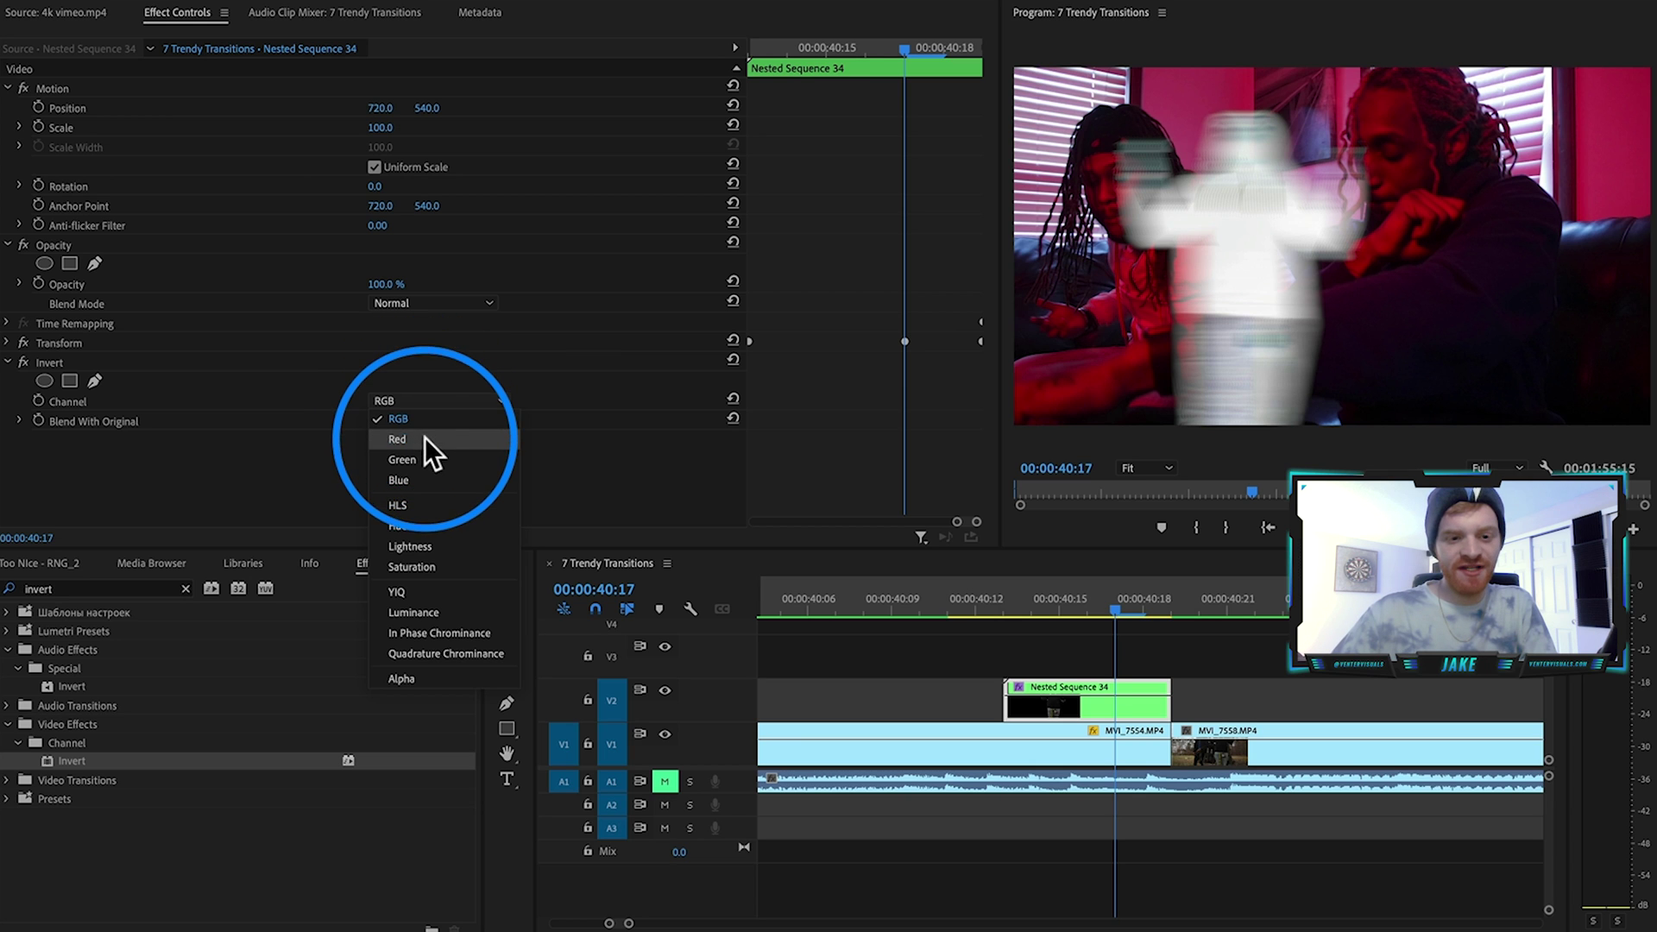
click(428, 459)
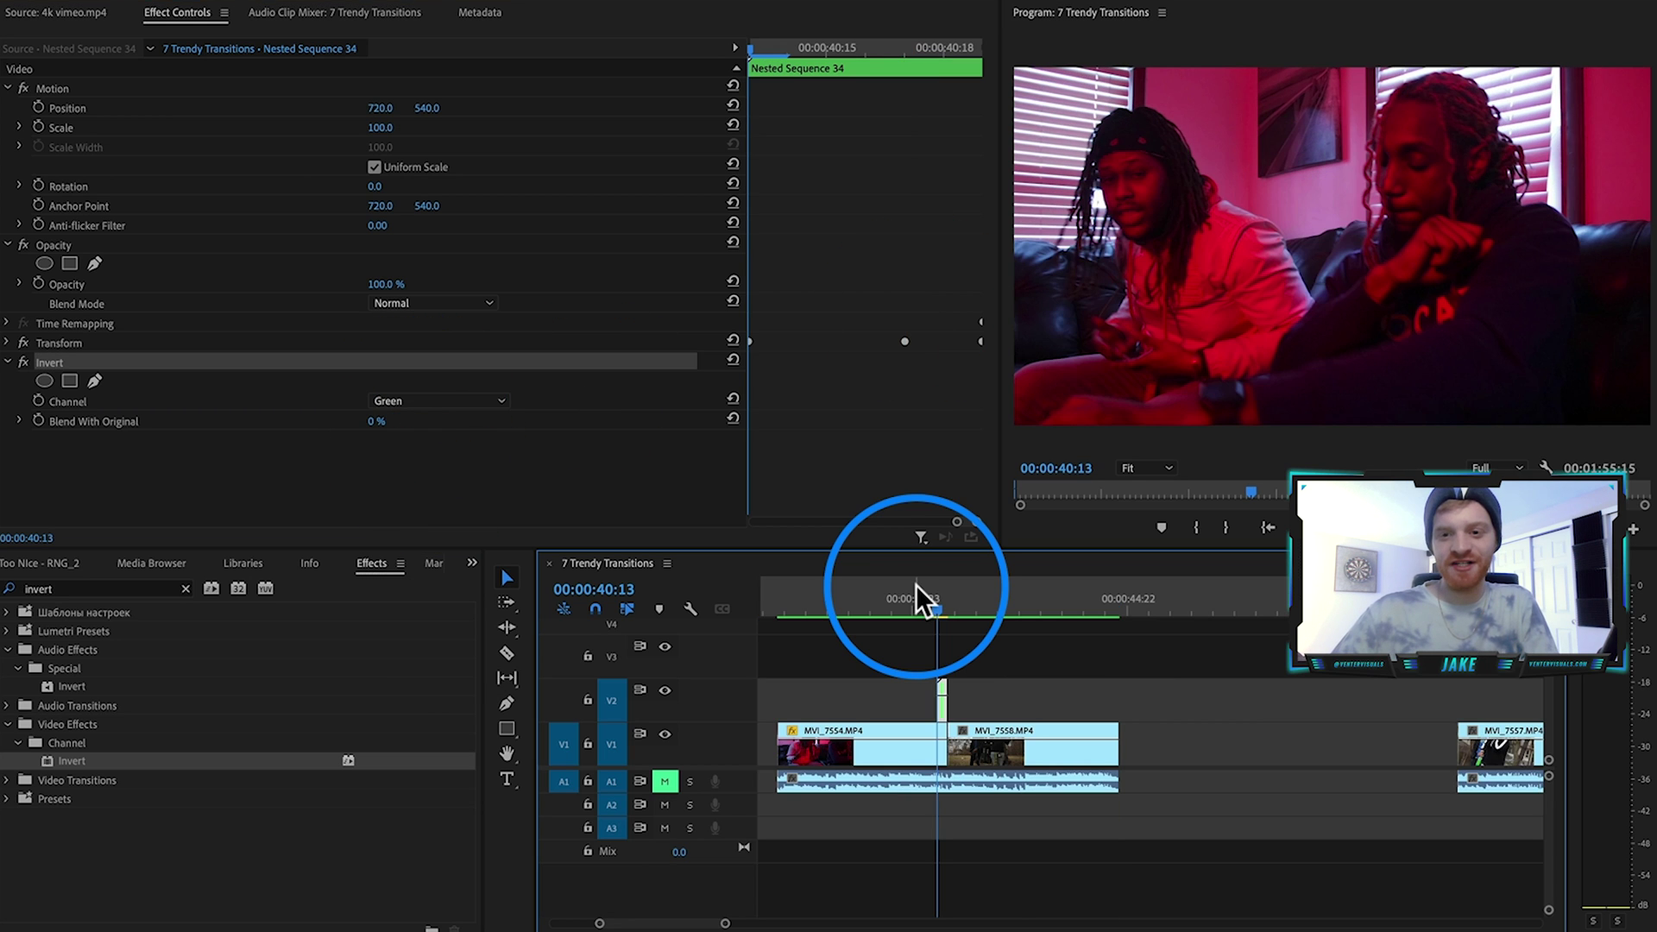
Preview the green-inverted slide frame by frame and in playback across the cut to MVI_7558.MP4
key(Right)
key(Right)
key(Right)
key(Right)
key(Right)
key(Left)
key(Right)
key(Left)
key(Left)
key(Left)
key(space)
key(space)
Delete the Invert and Transform effects from Nested Sequence 34 and check the clip around 00:00:40:15
click(940, 604)
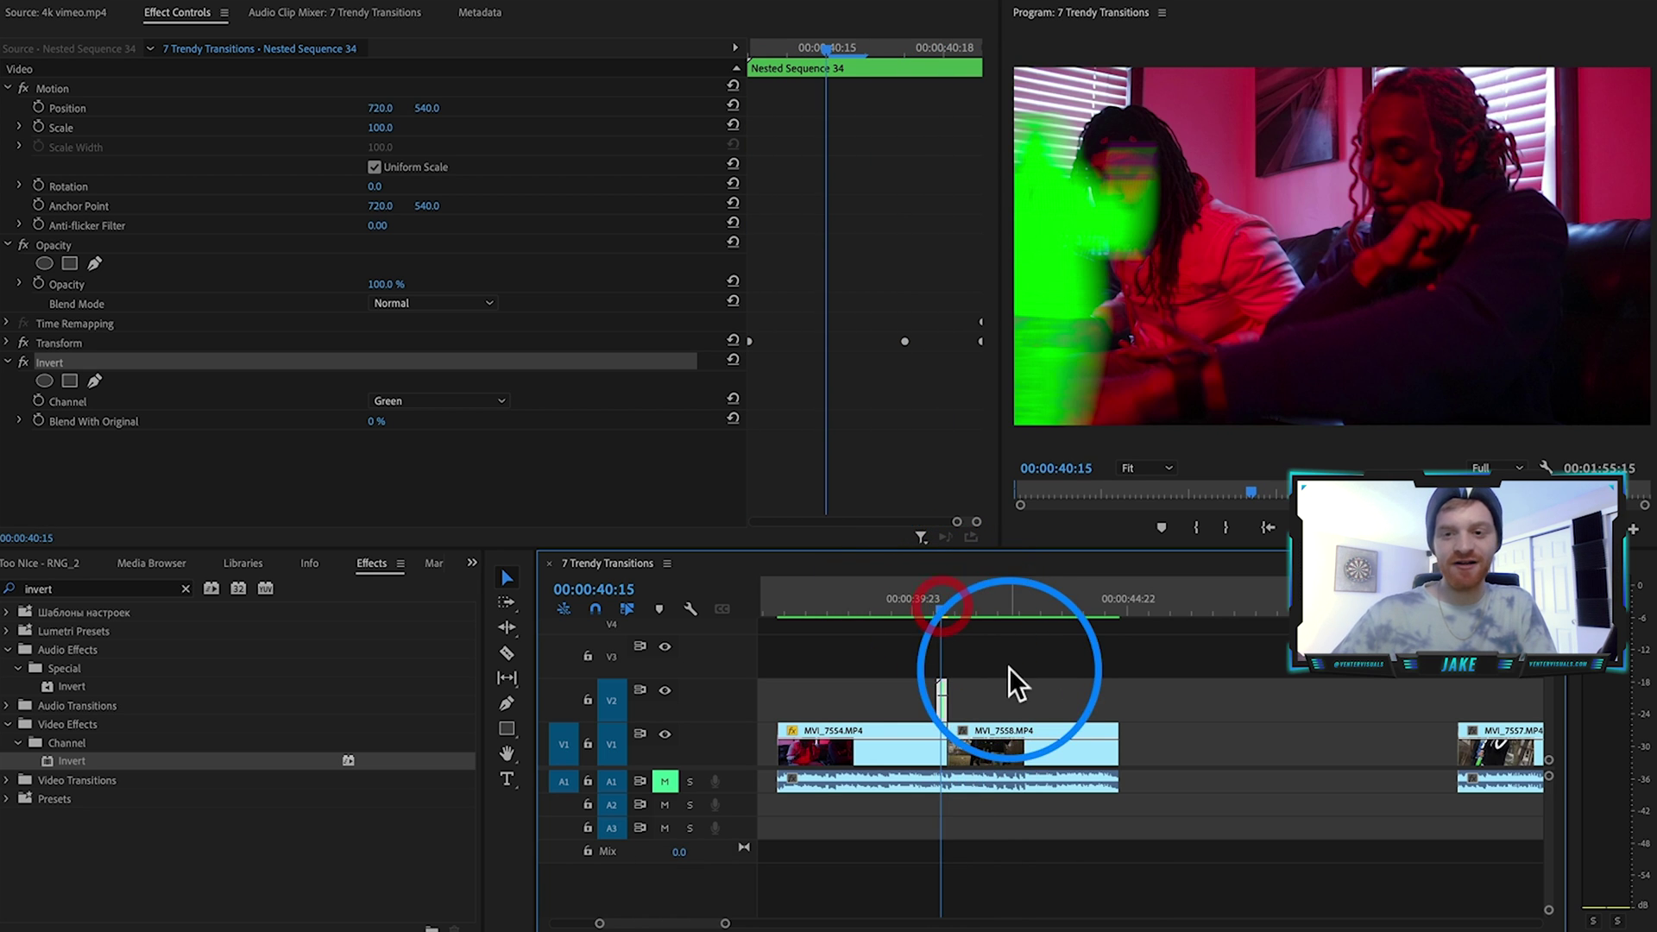
key(=)
click(52, 361)
key(BackSpace)
click(64, 340)
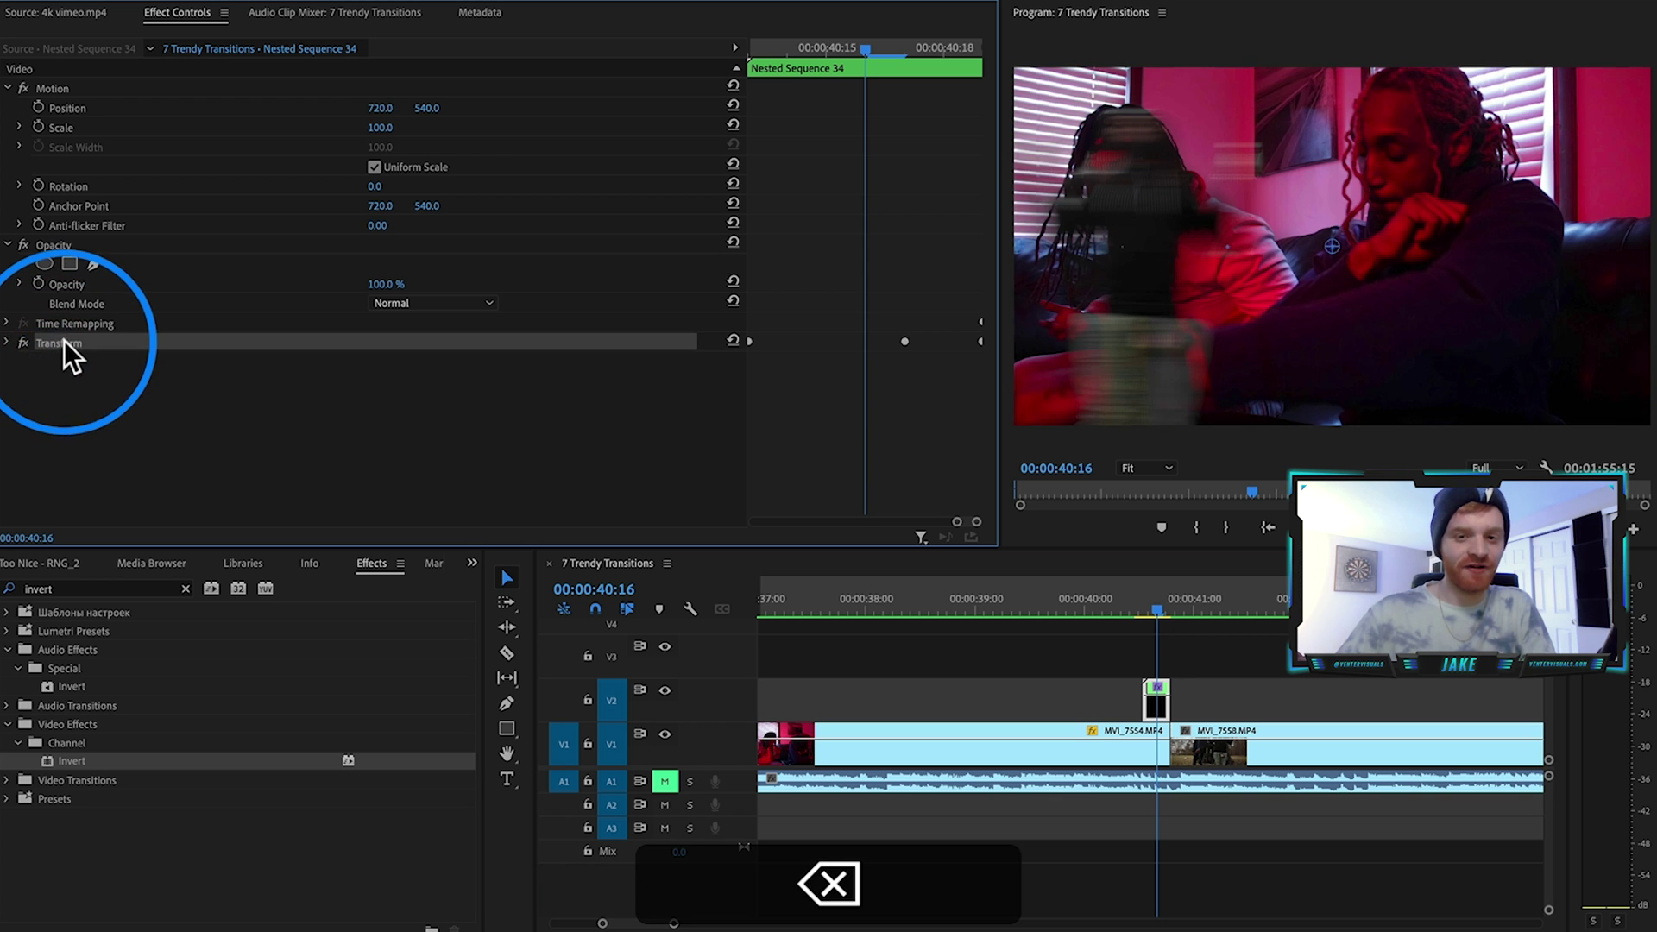
key(BackSpace)
drag(1161, 590, 1157, 588)
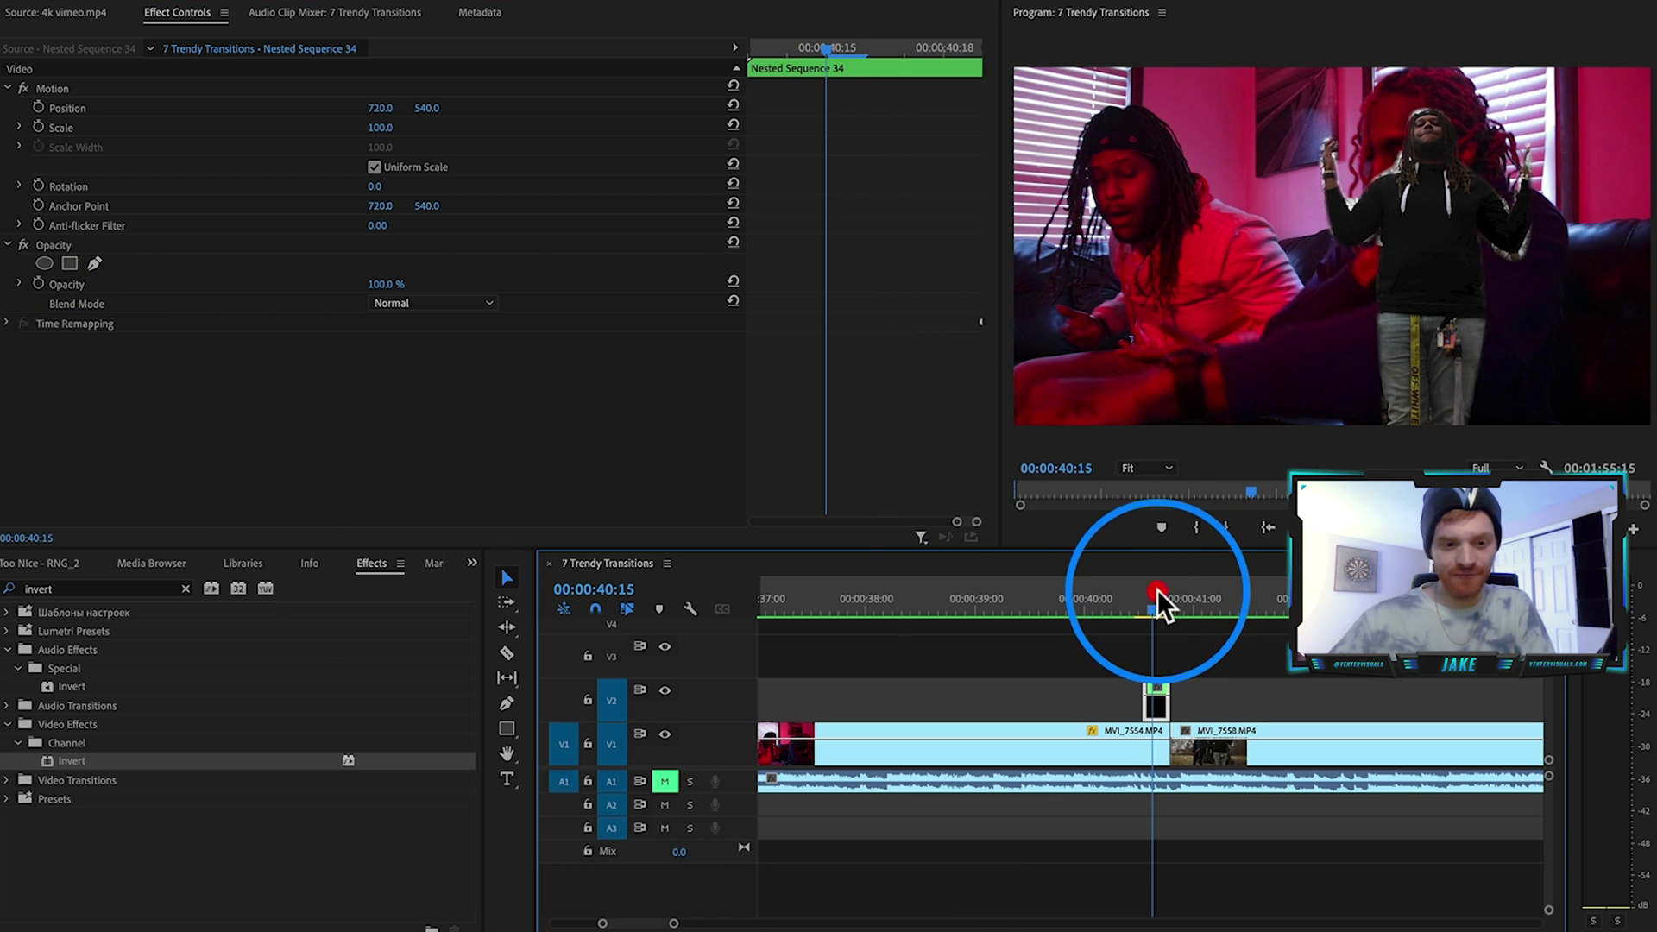
Apply the Turbulent Displace video effect to Nested Sequence 34 and change its displacement type to Horizontal Displacement
click(185, 589)
text(turb)
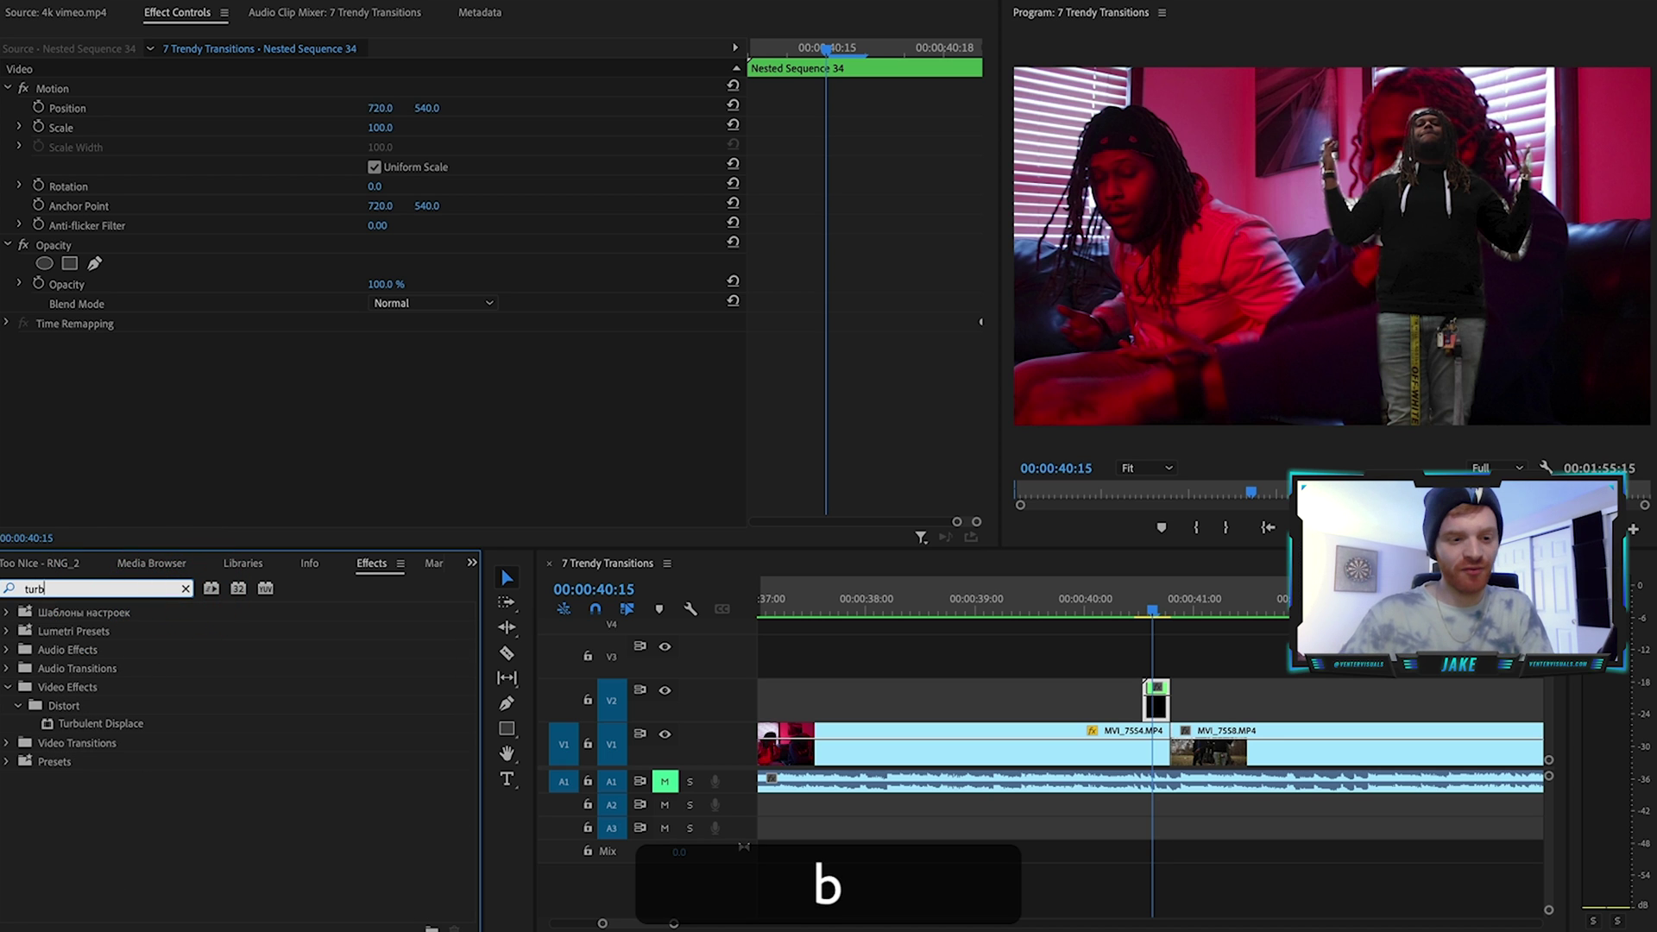
drag(147, 725, 1154, 725)
click(493, 381)
click(478, 552)
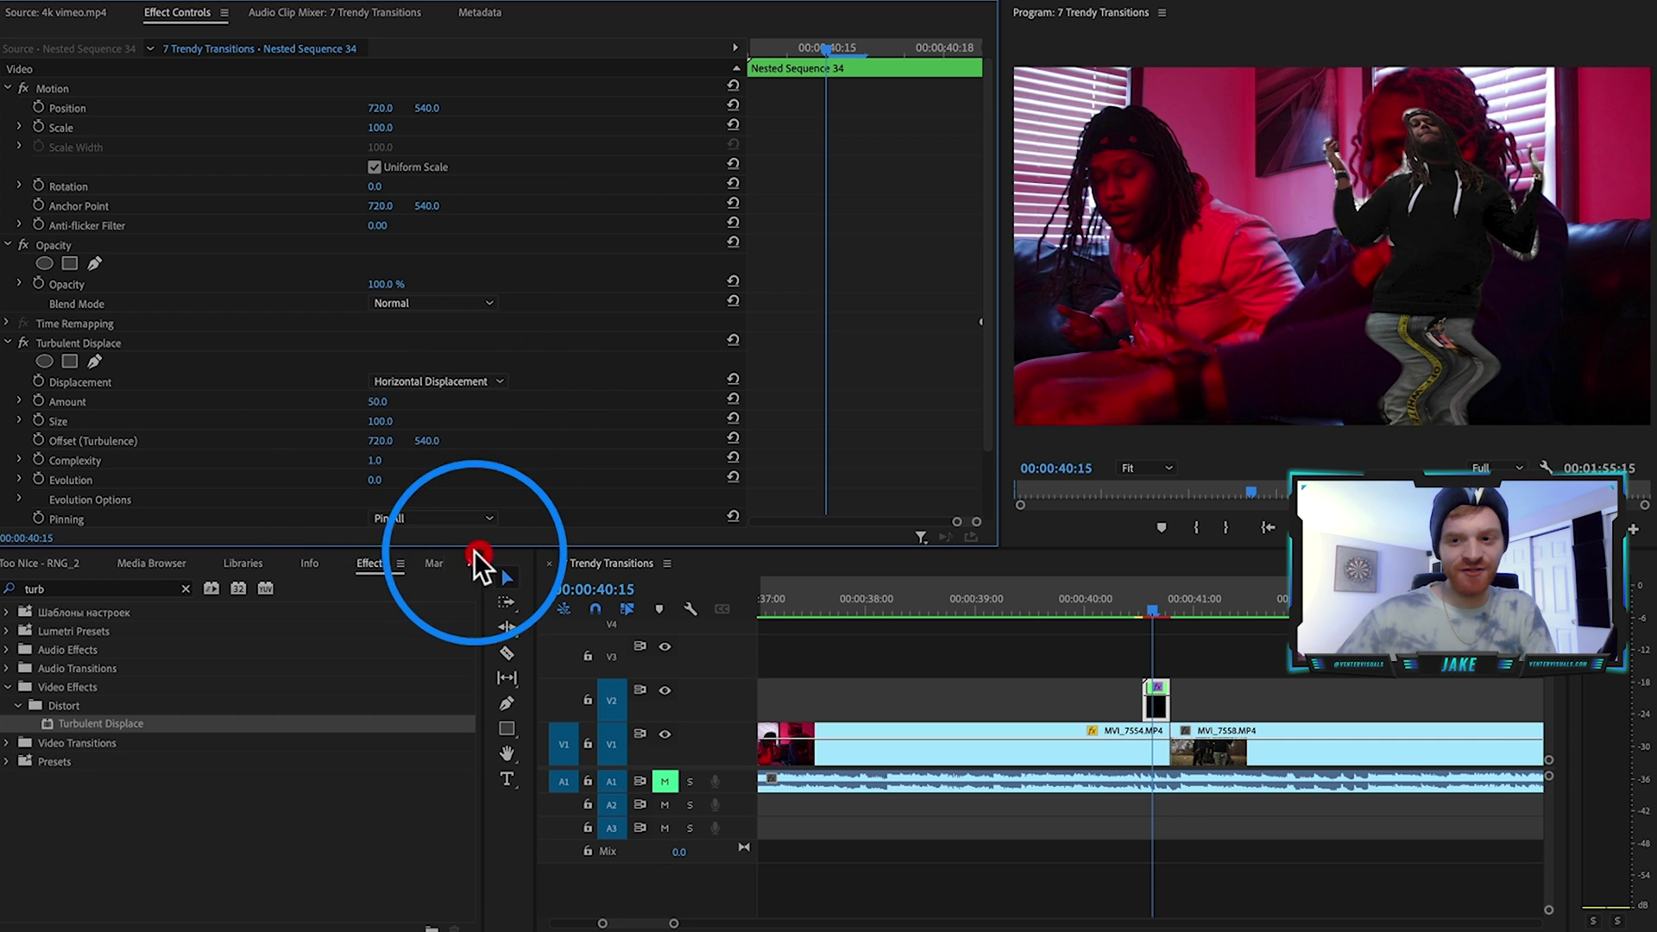
Set Turbulent Displace to Amount 301, Size 6 and Complexity 8, and keyframe its Evolution across Nested Sequence 34
scroll(301, 433, down, 2)
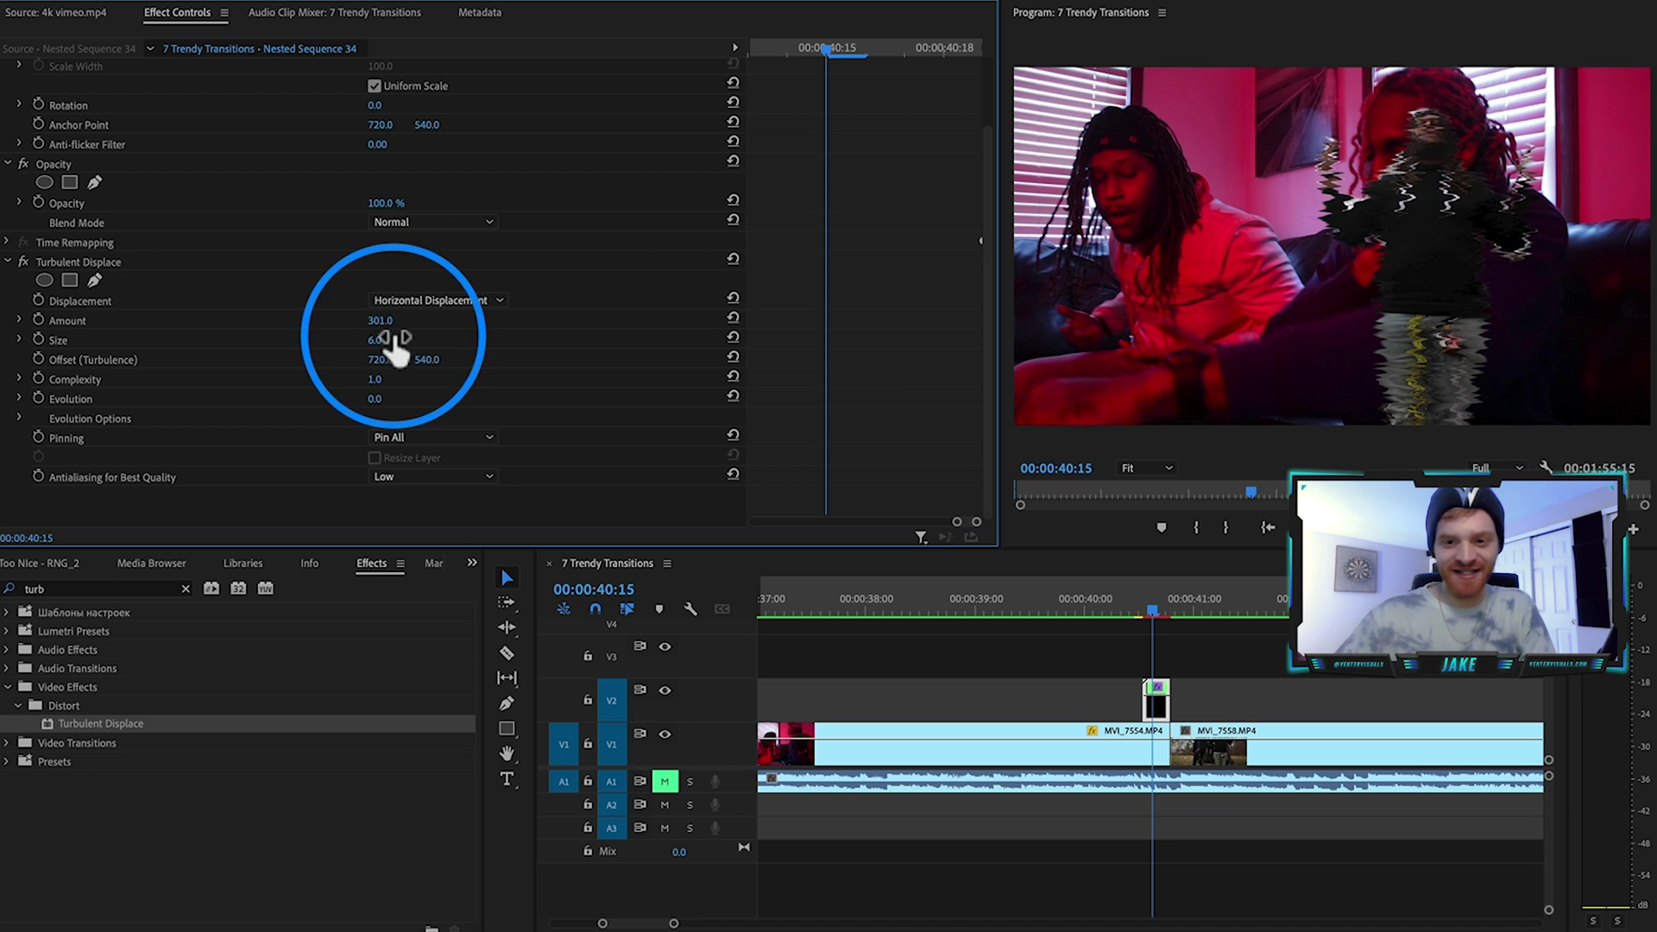
mouse_move(375, 379)
mouse_down()
mouse_move(432, 379)
mouse_move(386, 400)
mouse_up()
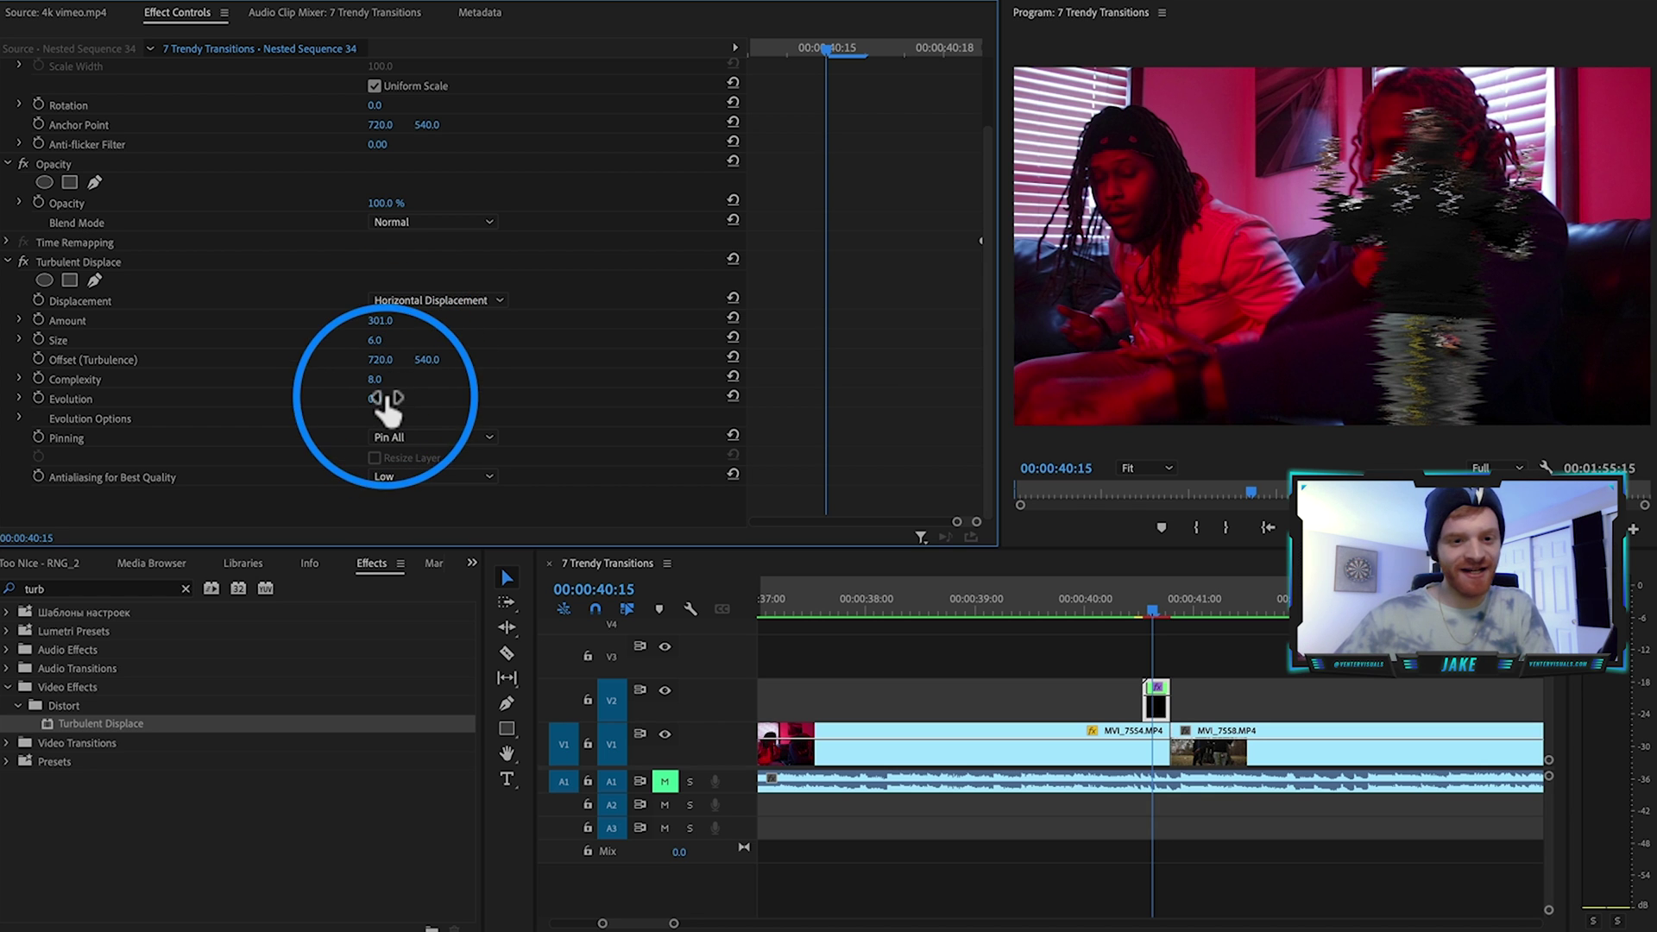
click(38, 398)
mouse_move(380, 398)
mouse_down()
mouse_move(422, 398)
mouse_move(381, 400)
mouse_up()
drag(1152, 610, 1171, 610)
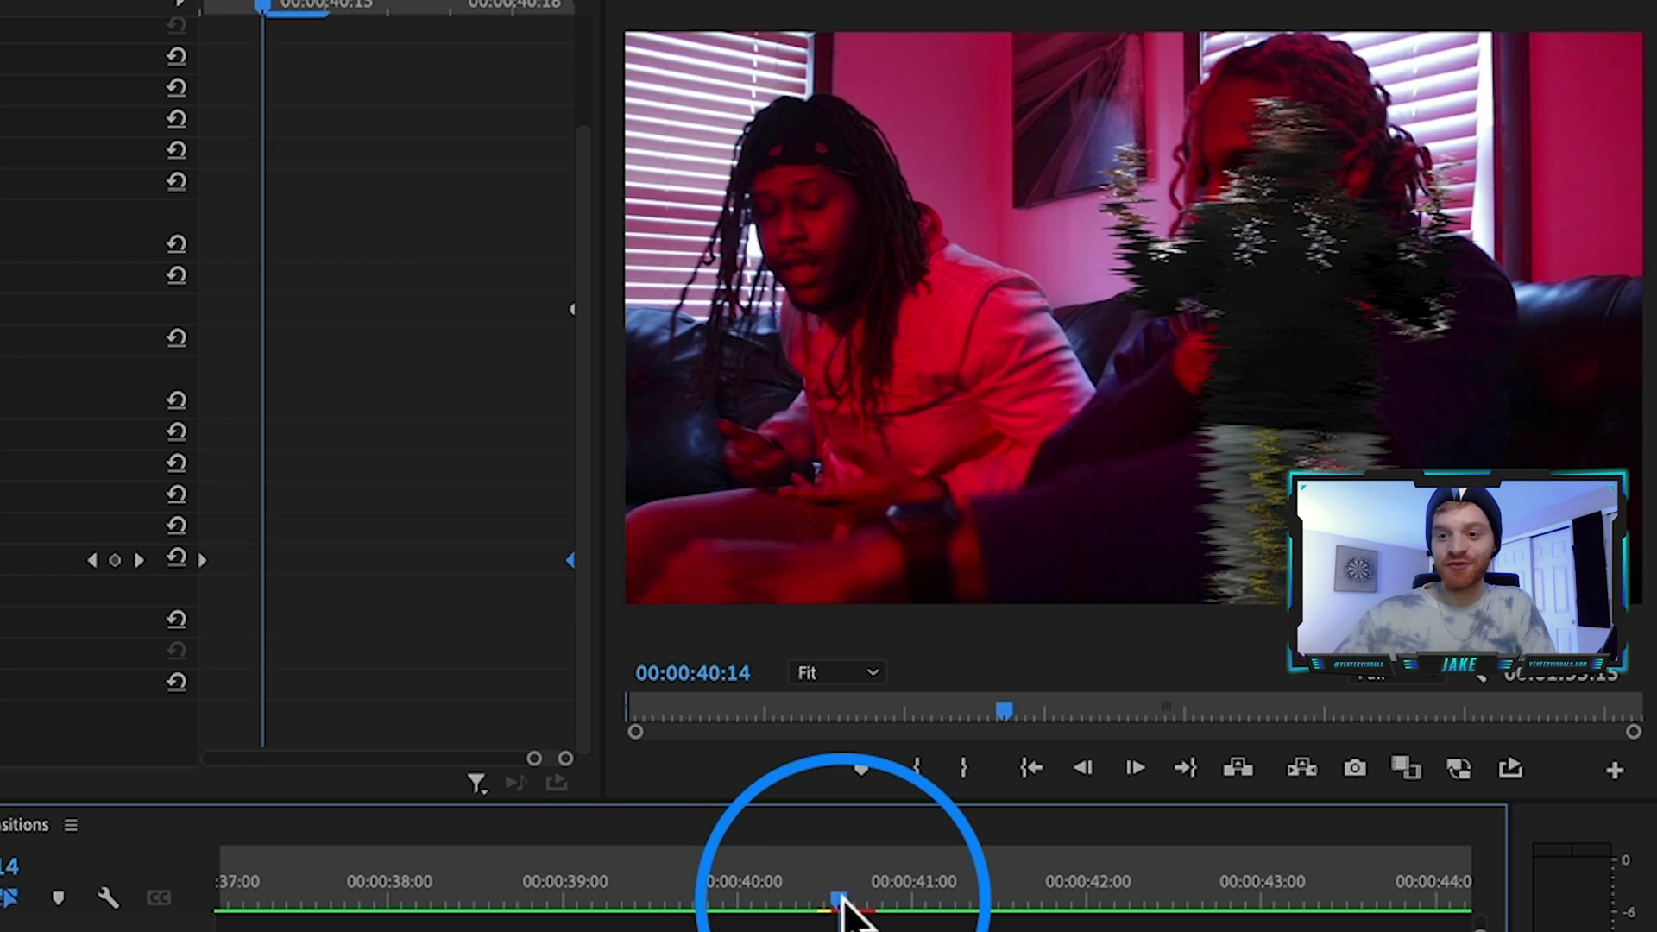
Preview the glitching cut-out man from 00:00:39:19 across the cut to MVI_7558.MP4
drag(876, 902, 701, 897)
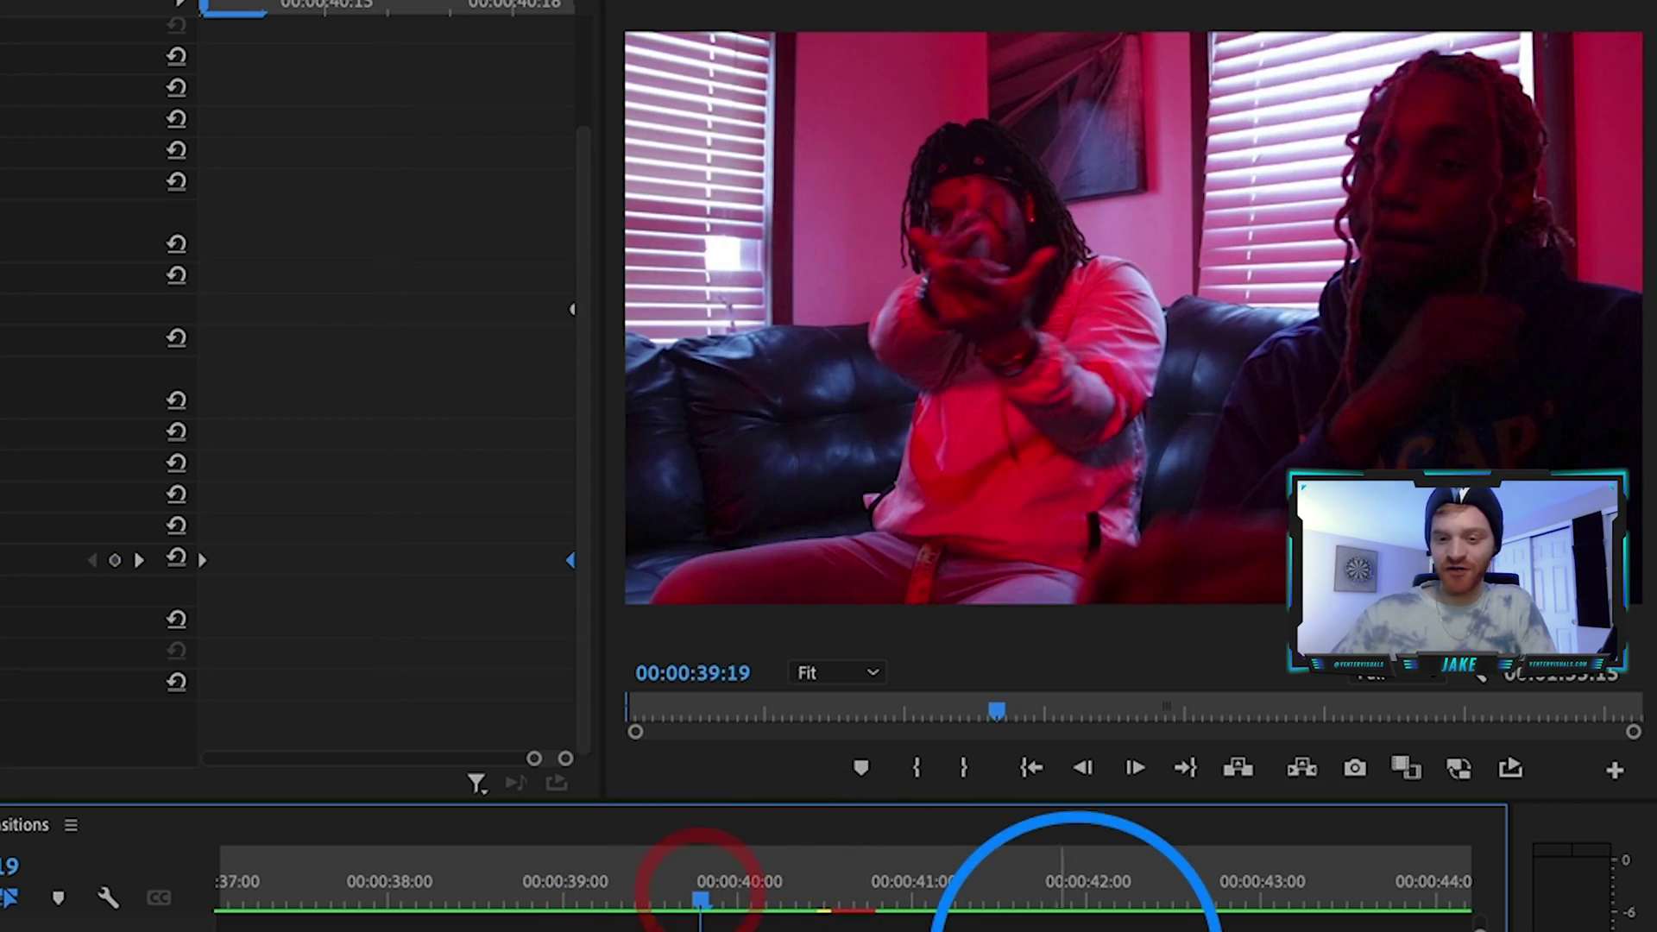
key(space)
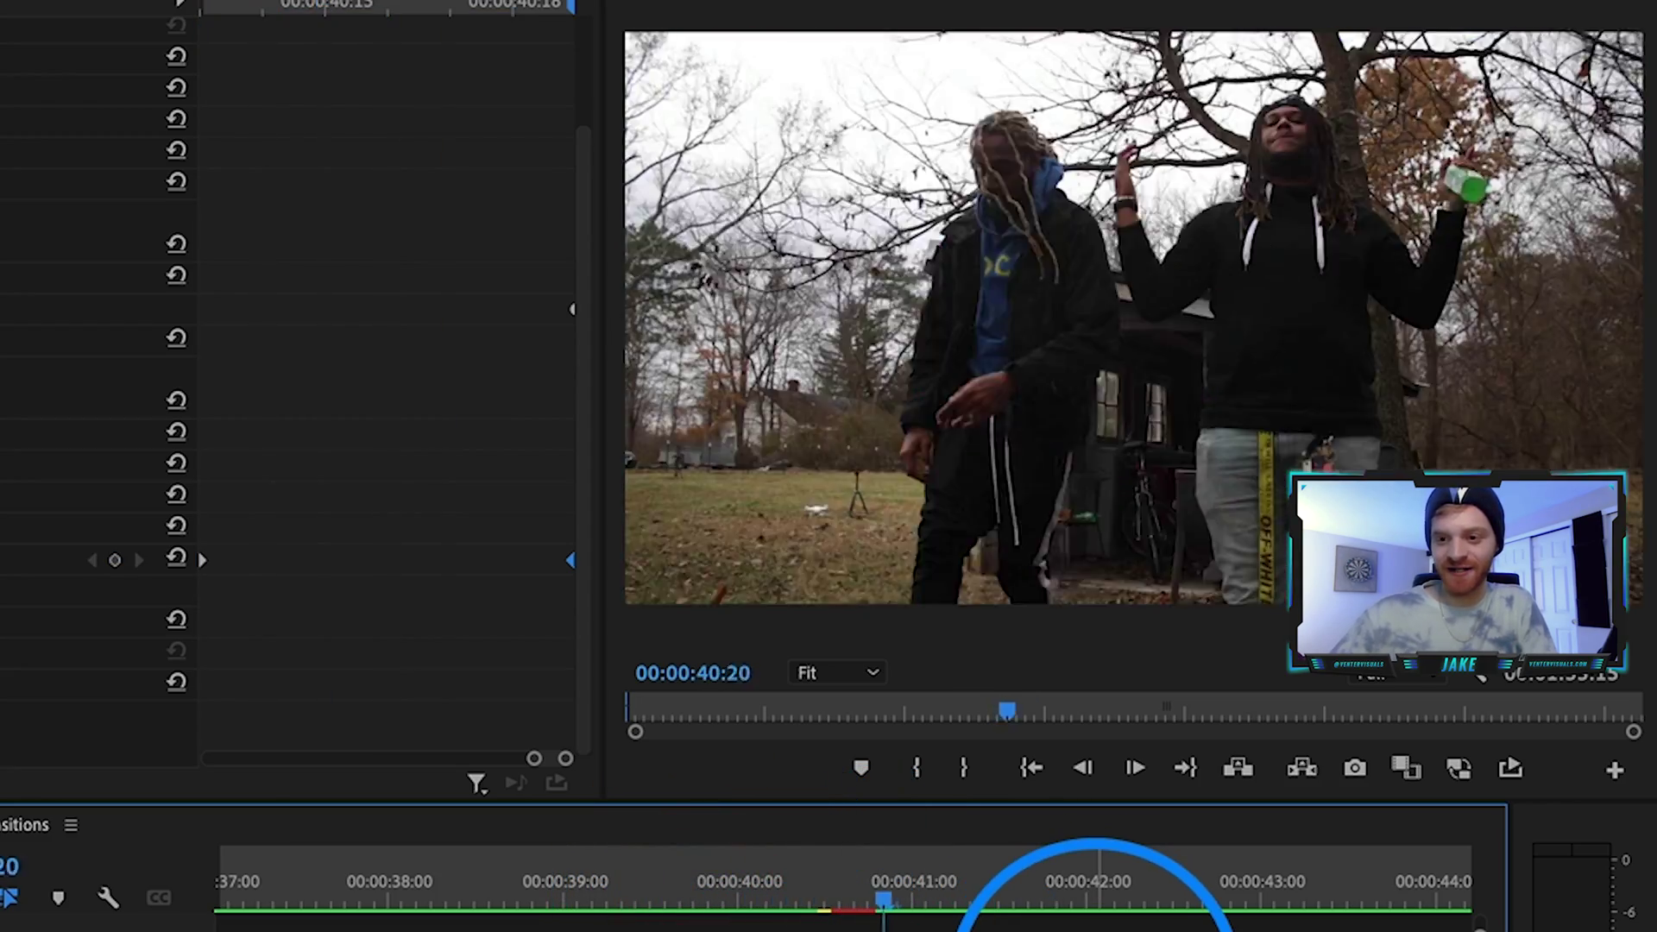
click(1219, 689)
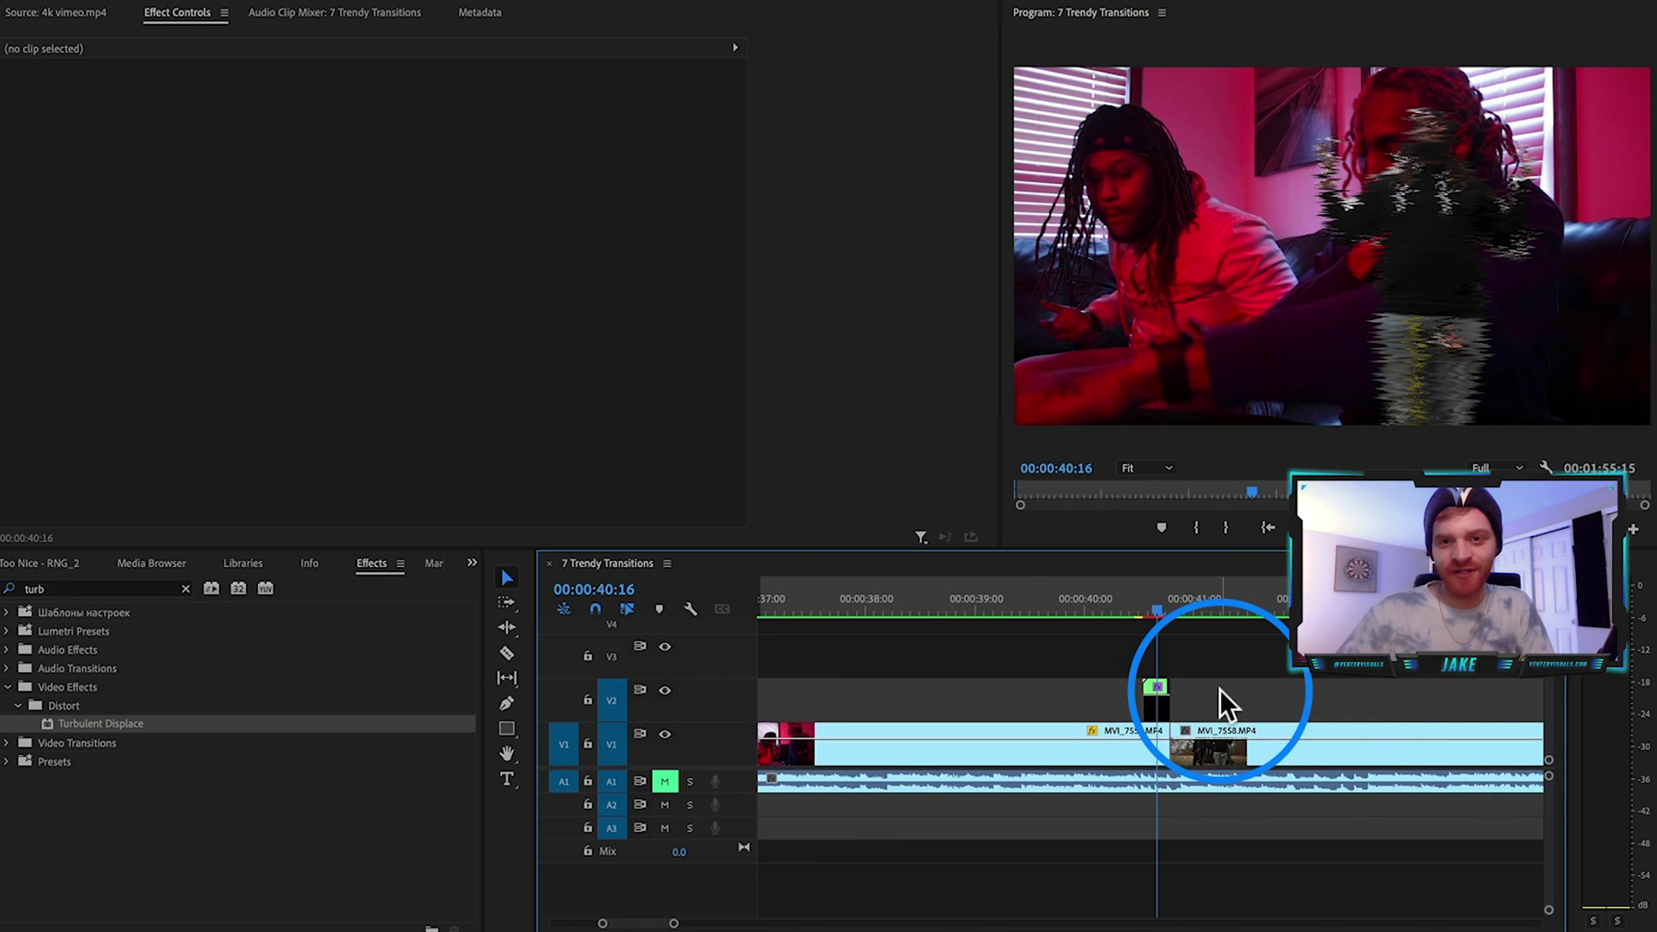
Go to the clips around 00:00:56:00 and repeatedly preview the finished zoom shake between MVI_7558.MP4 and MVI_7552.MP4
scroll(1203, 699, down, 5)
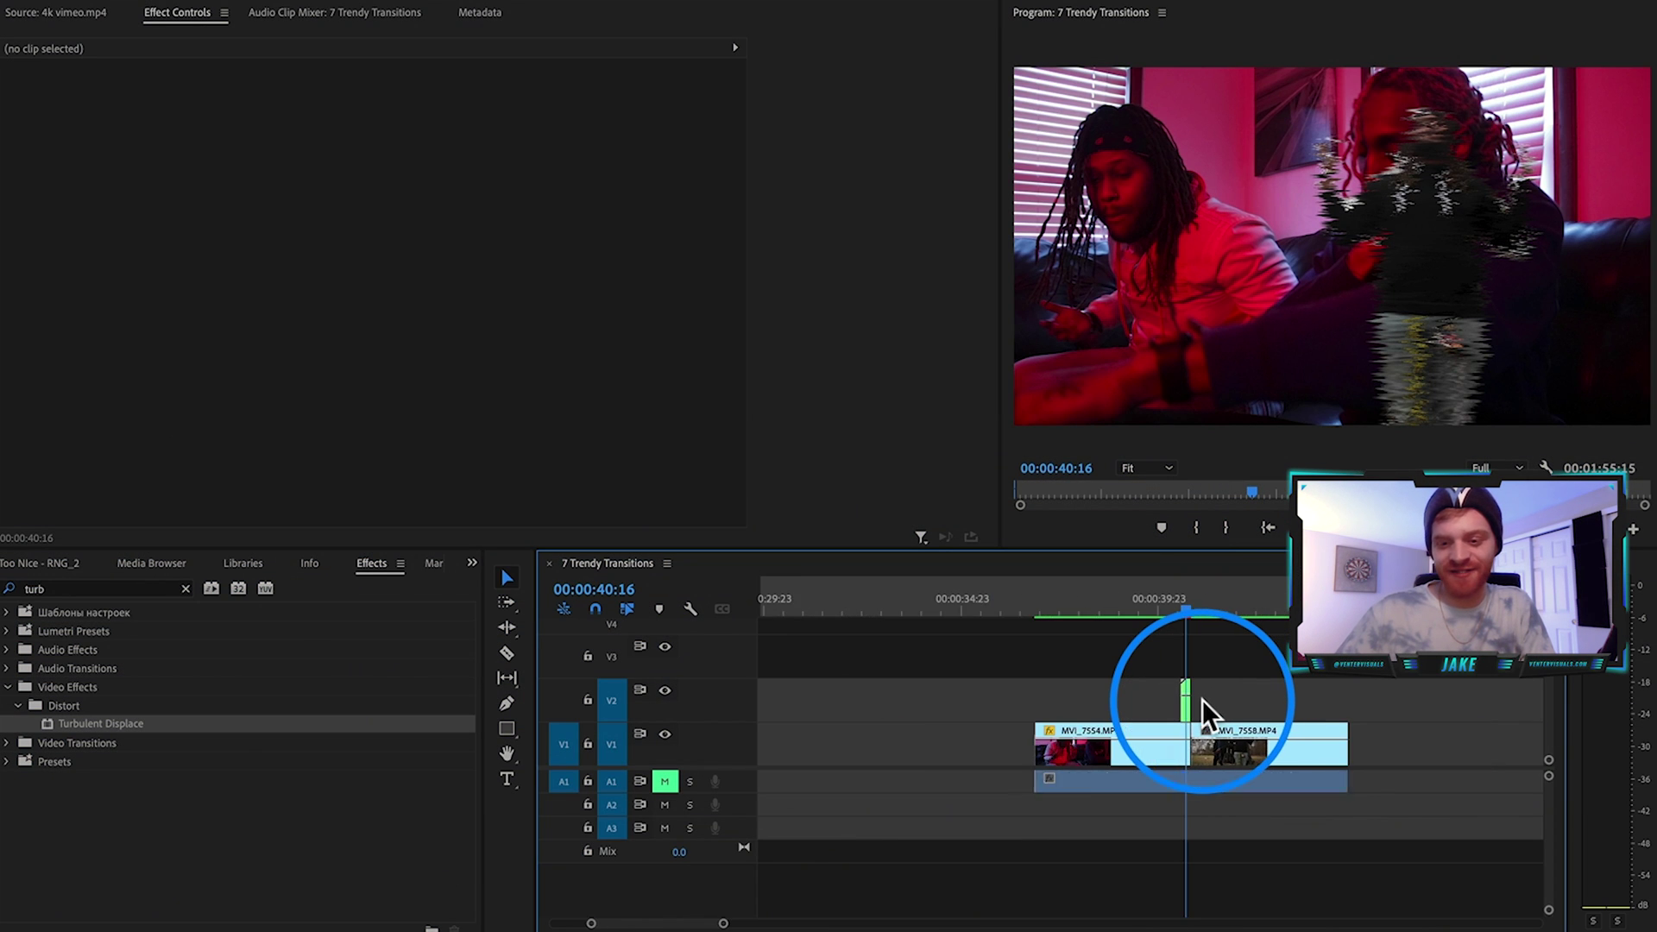
scroll(1202, 699, right, 3)
scroll(1246, 686, up, 4)
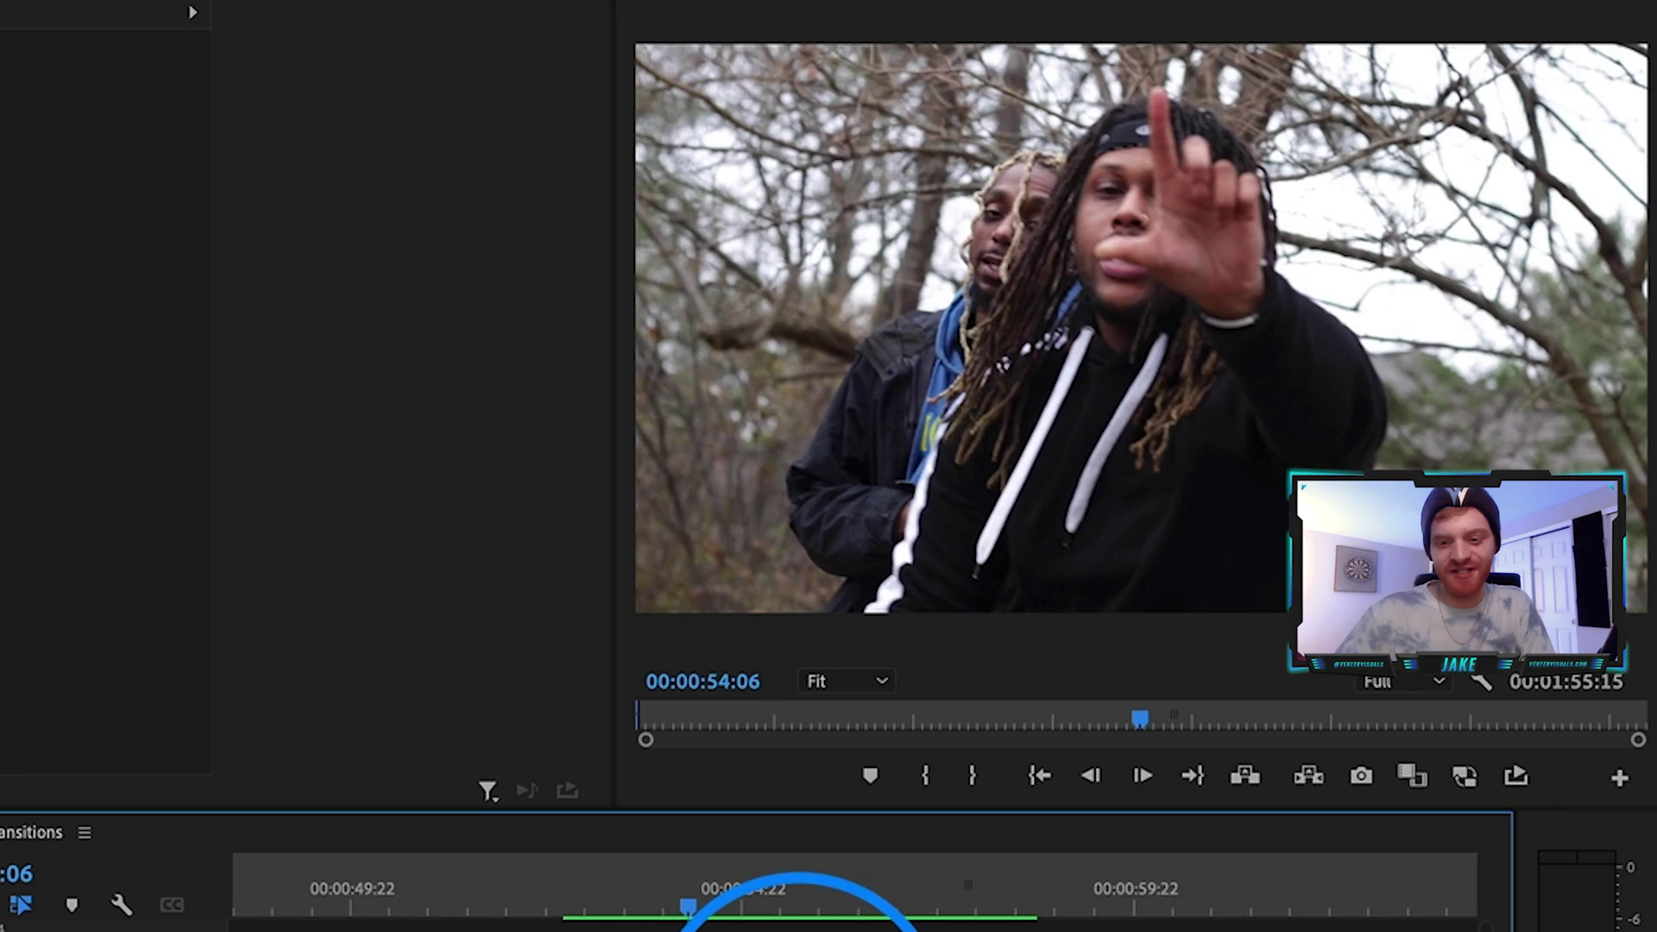
scroll(799, 928, up, 5)
key(space)
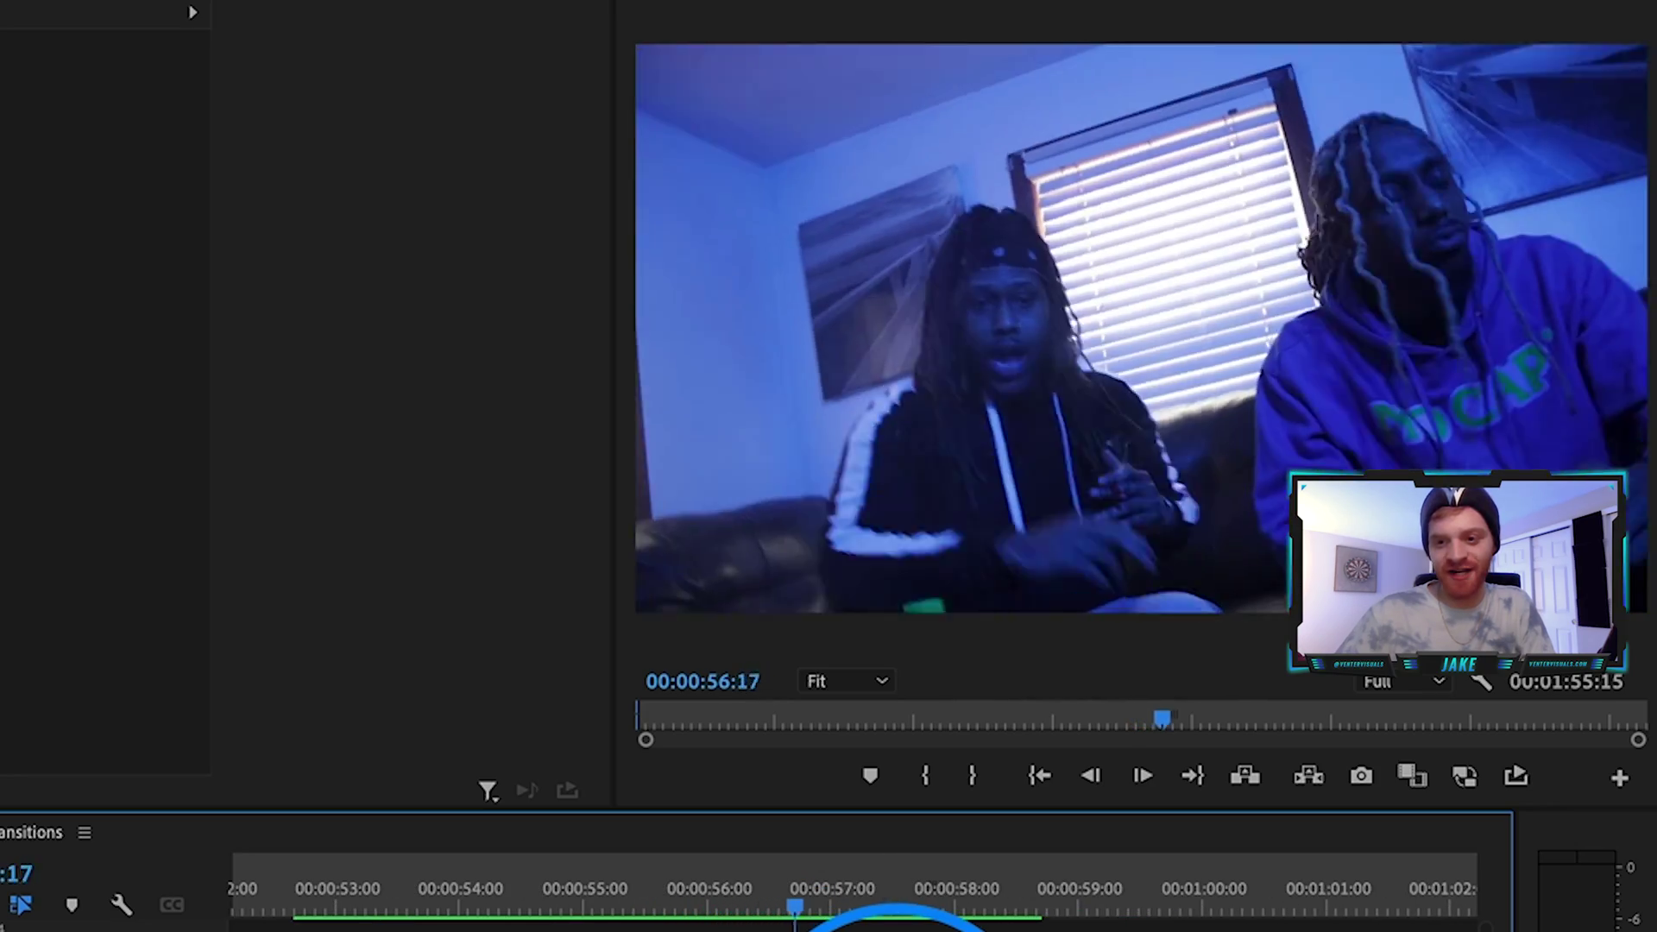
click(717, 871)
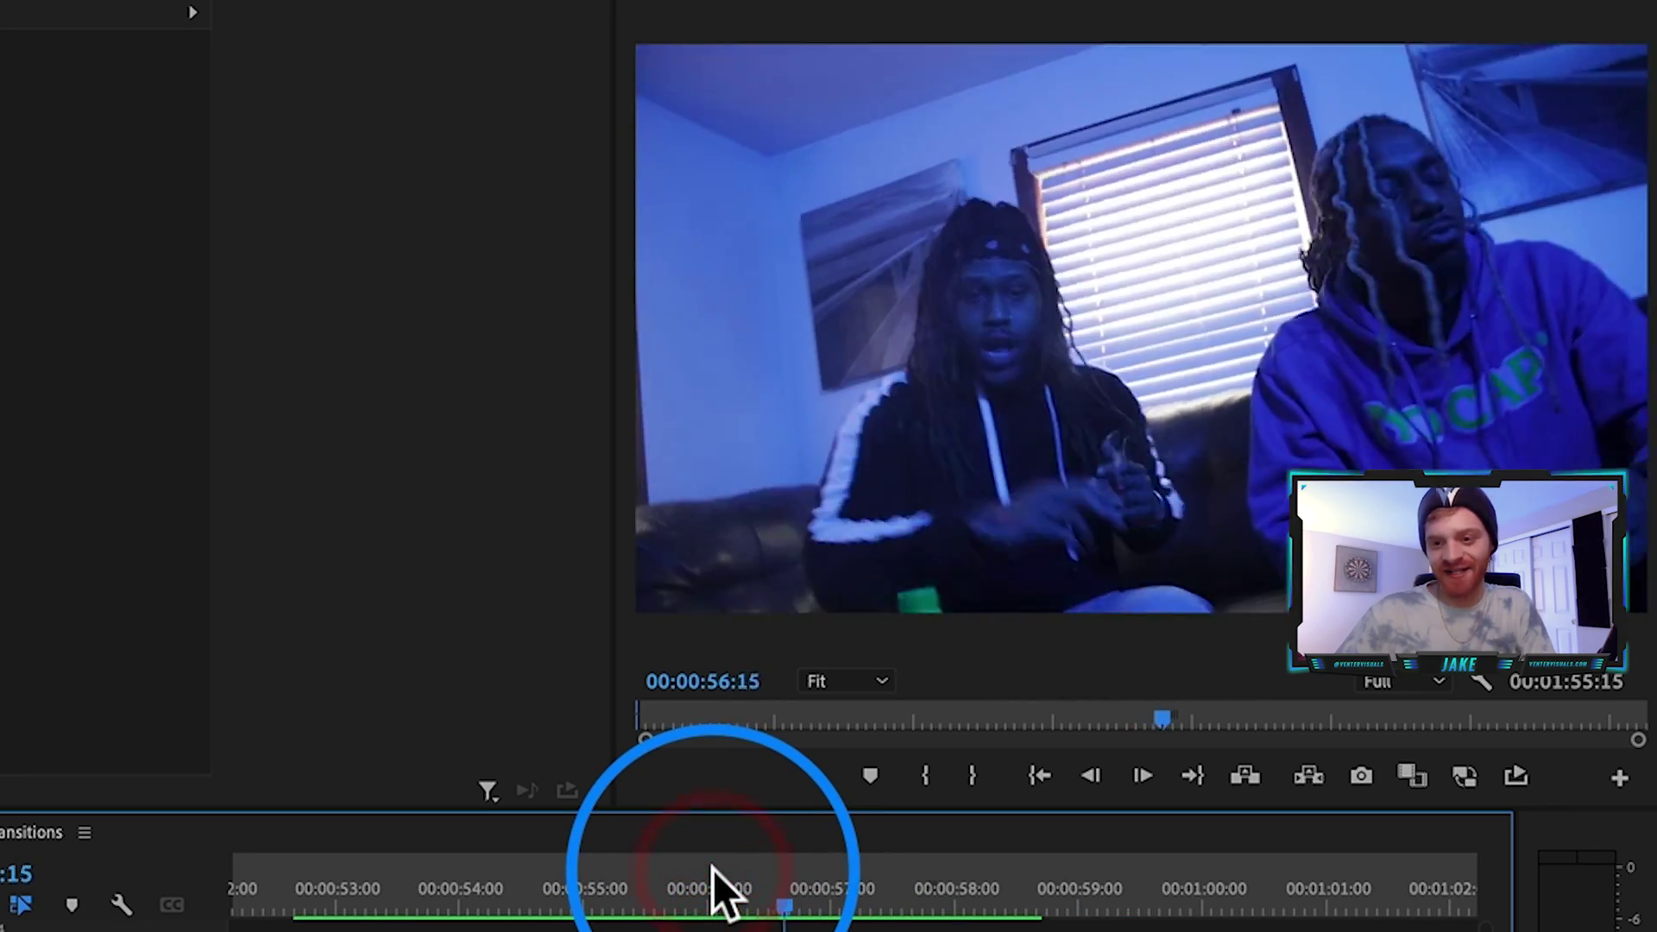
click(713, 868)
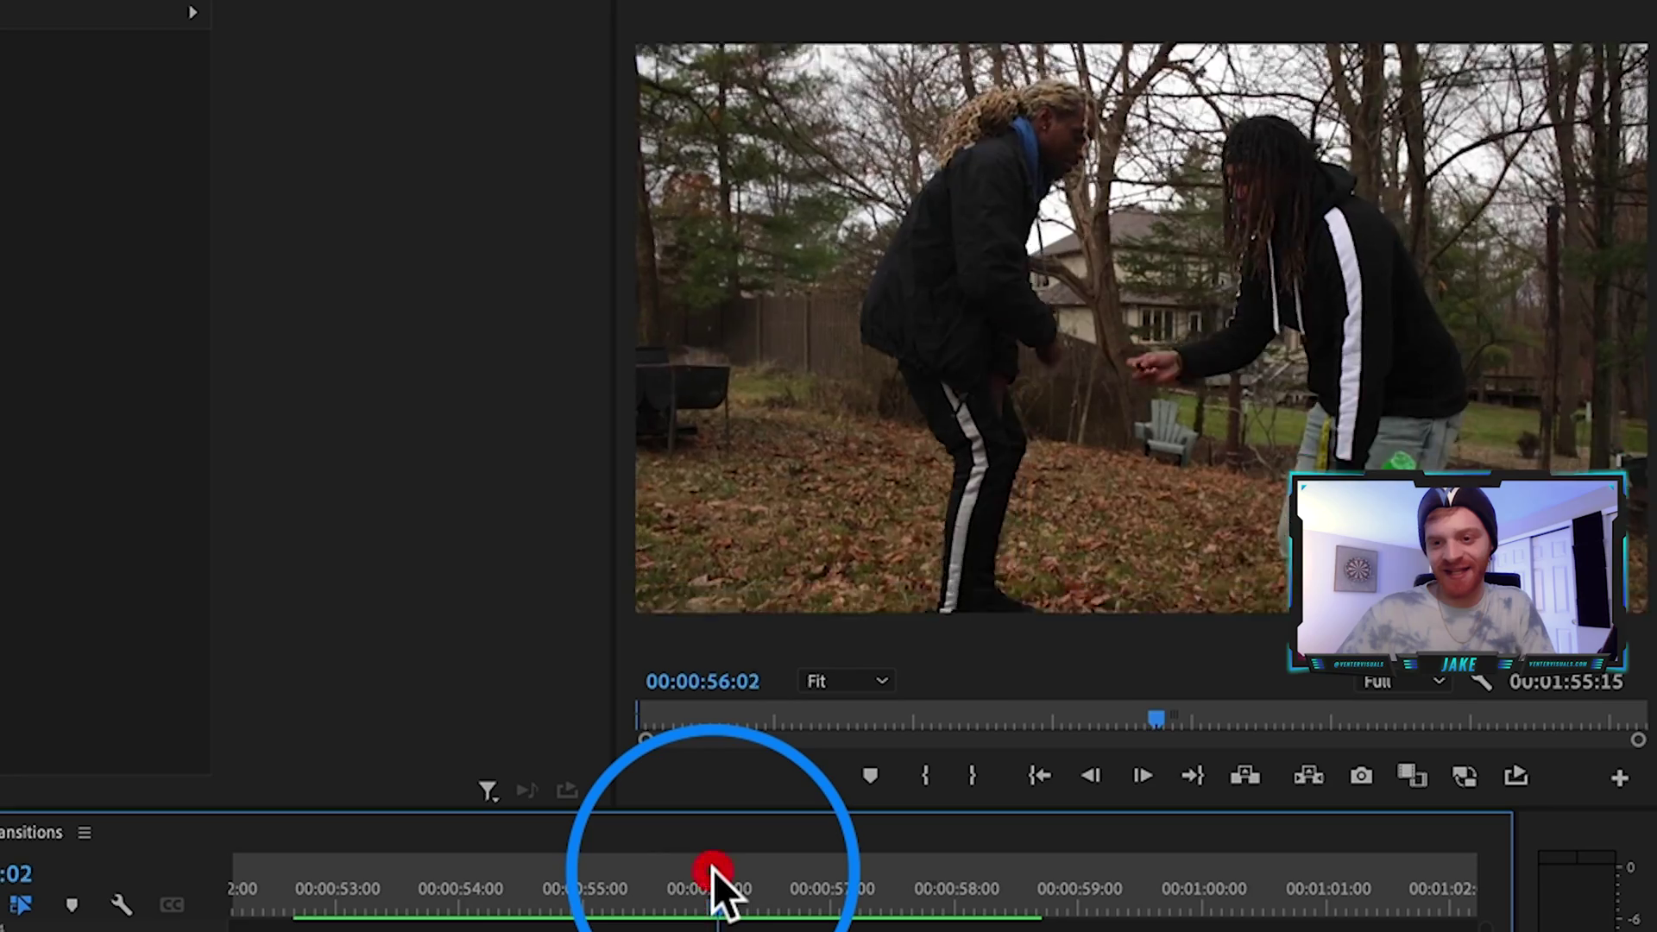
click(712, 868)
click(713, 868)
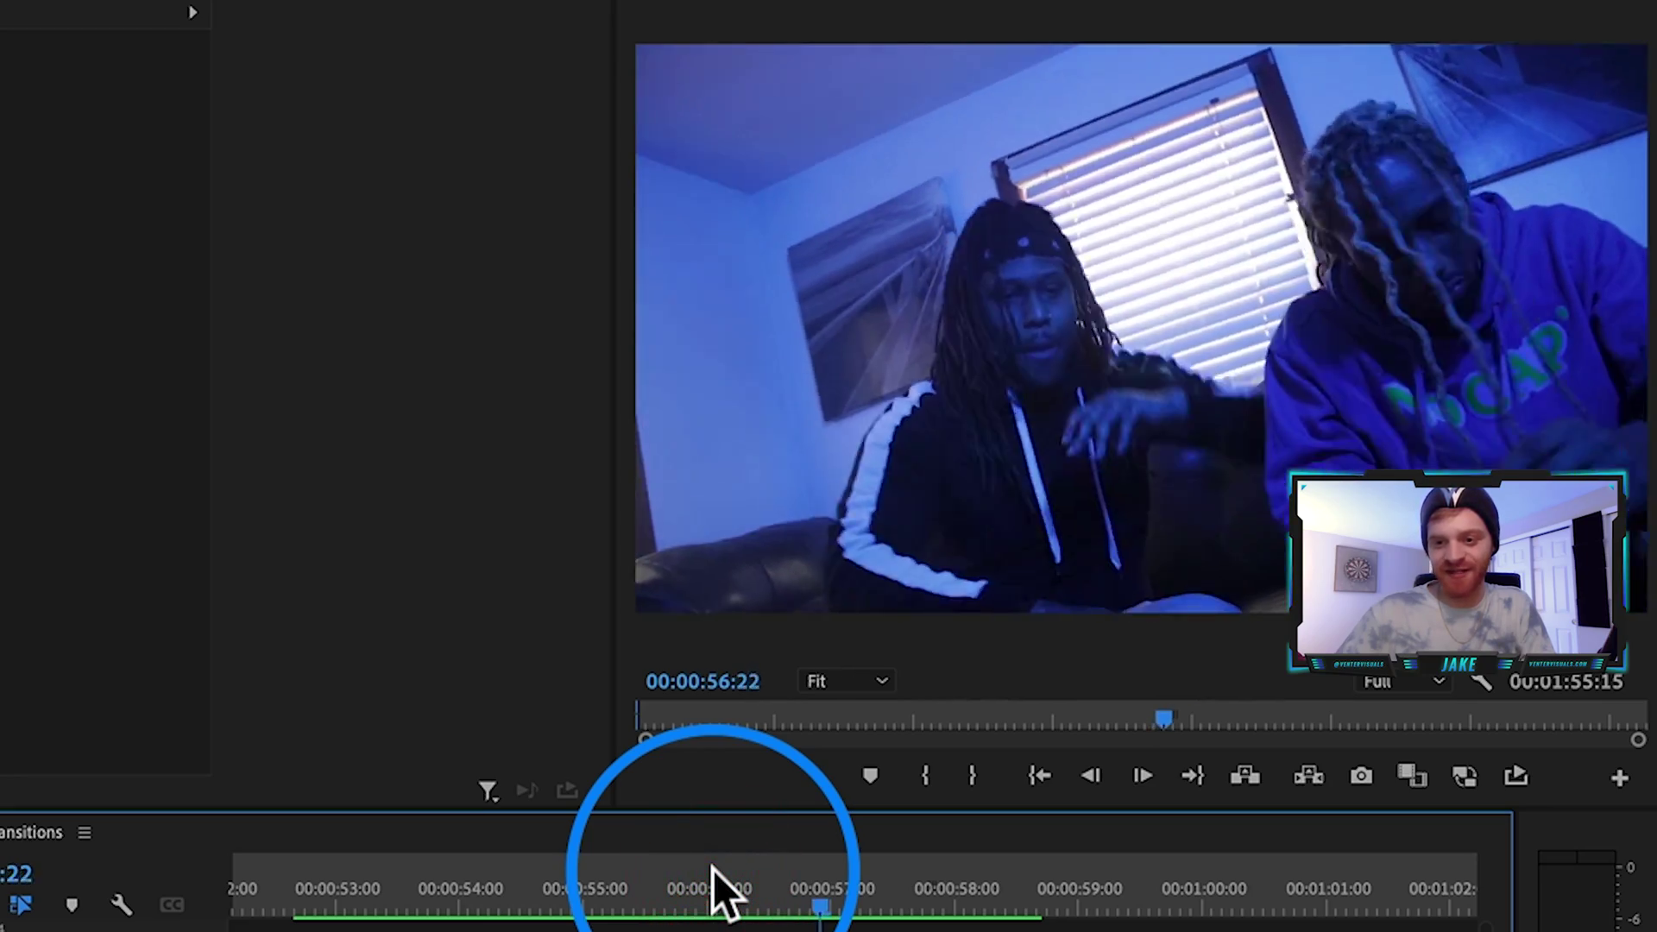
click(713, 868)
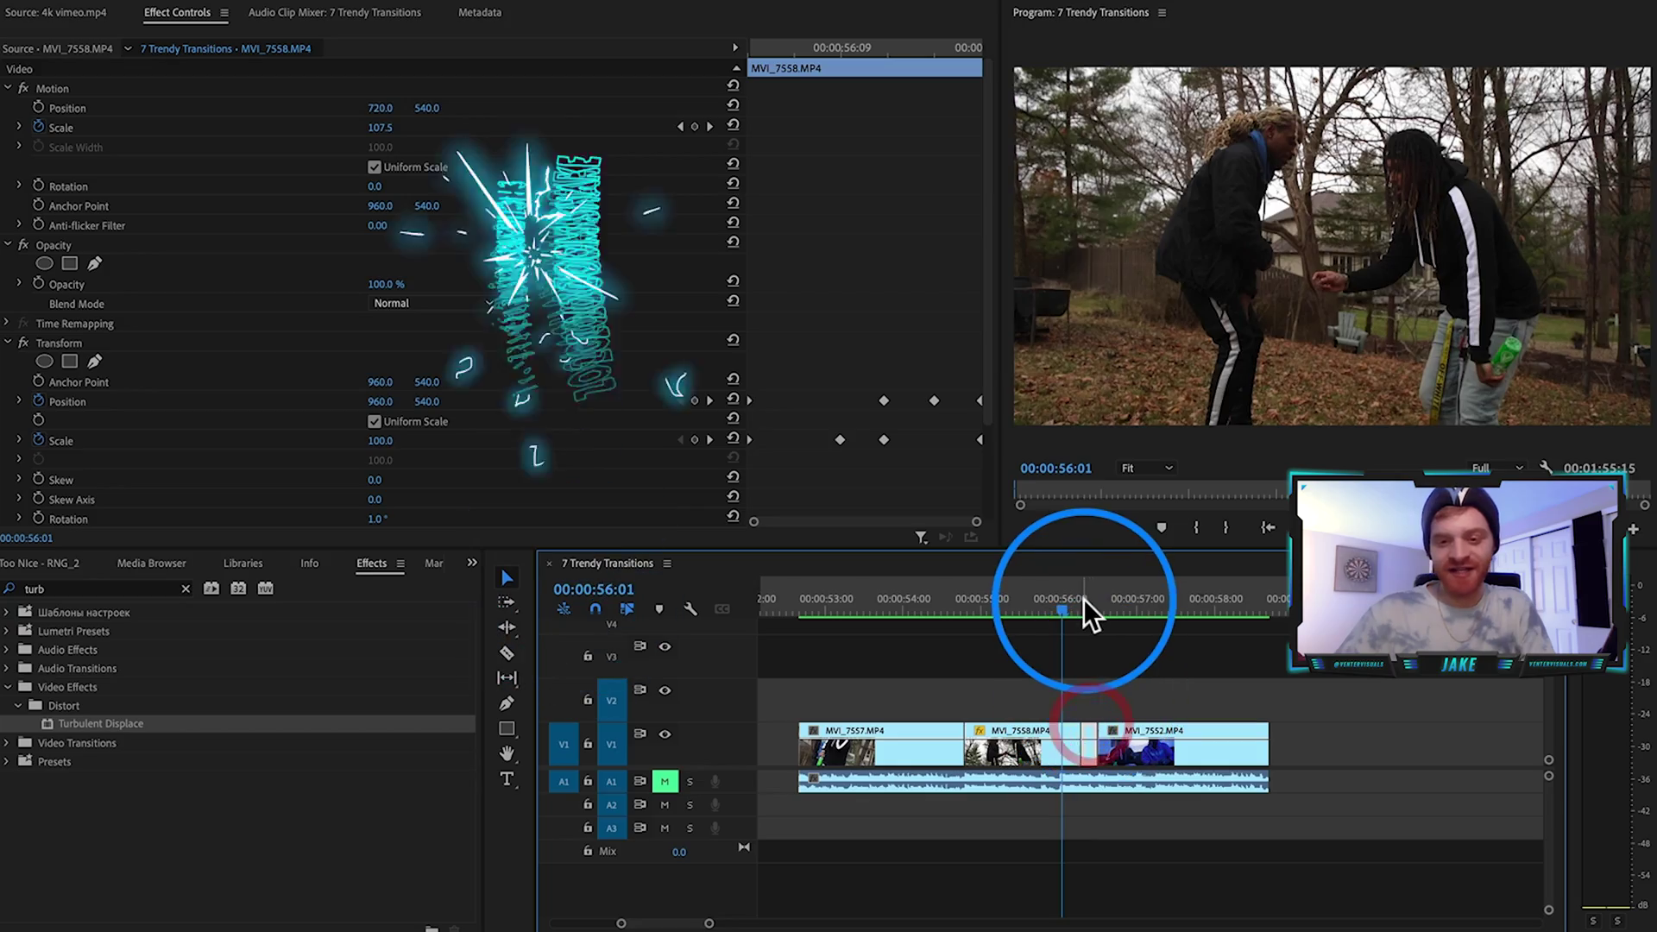
click(747, 888)
scroll(140, 333, down, 2)
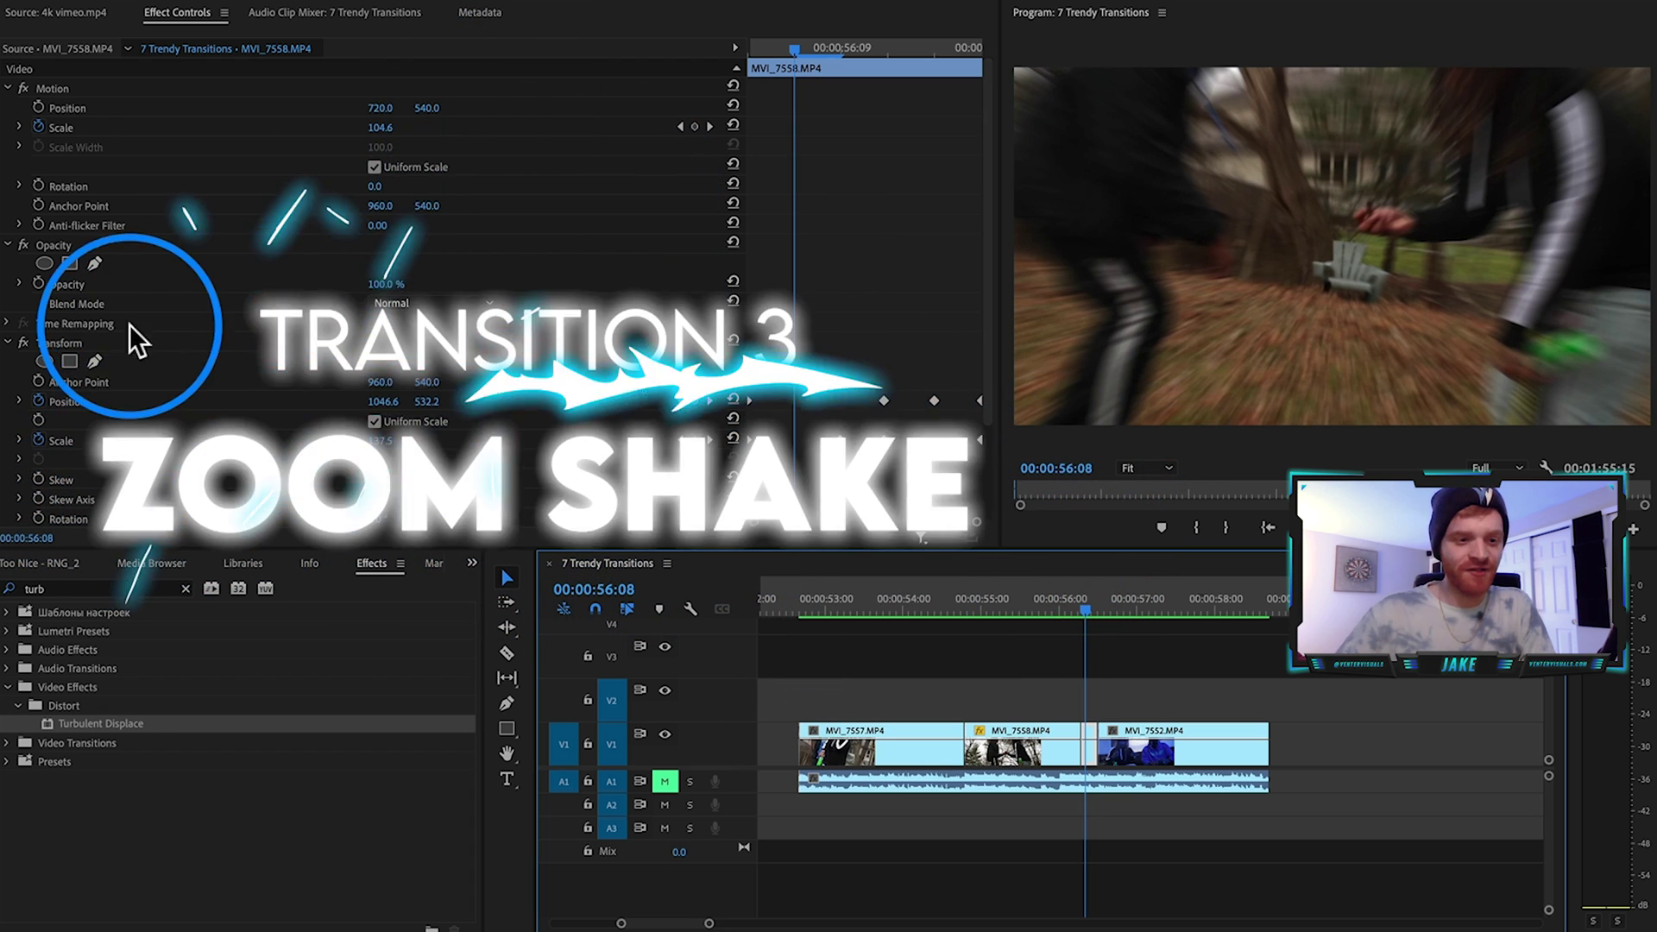
Examine the Transform effect's Shutter Angle and its Position and Scale keyframes on the short MVI_7558.MP4 piece, scrubbing through them
click(74, 267)
scroll(74, 266, down, 1)
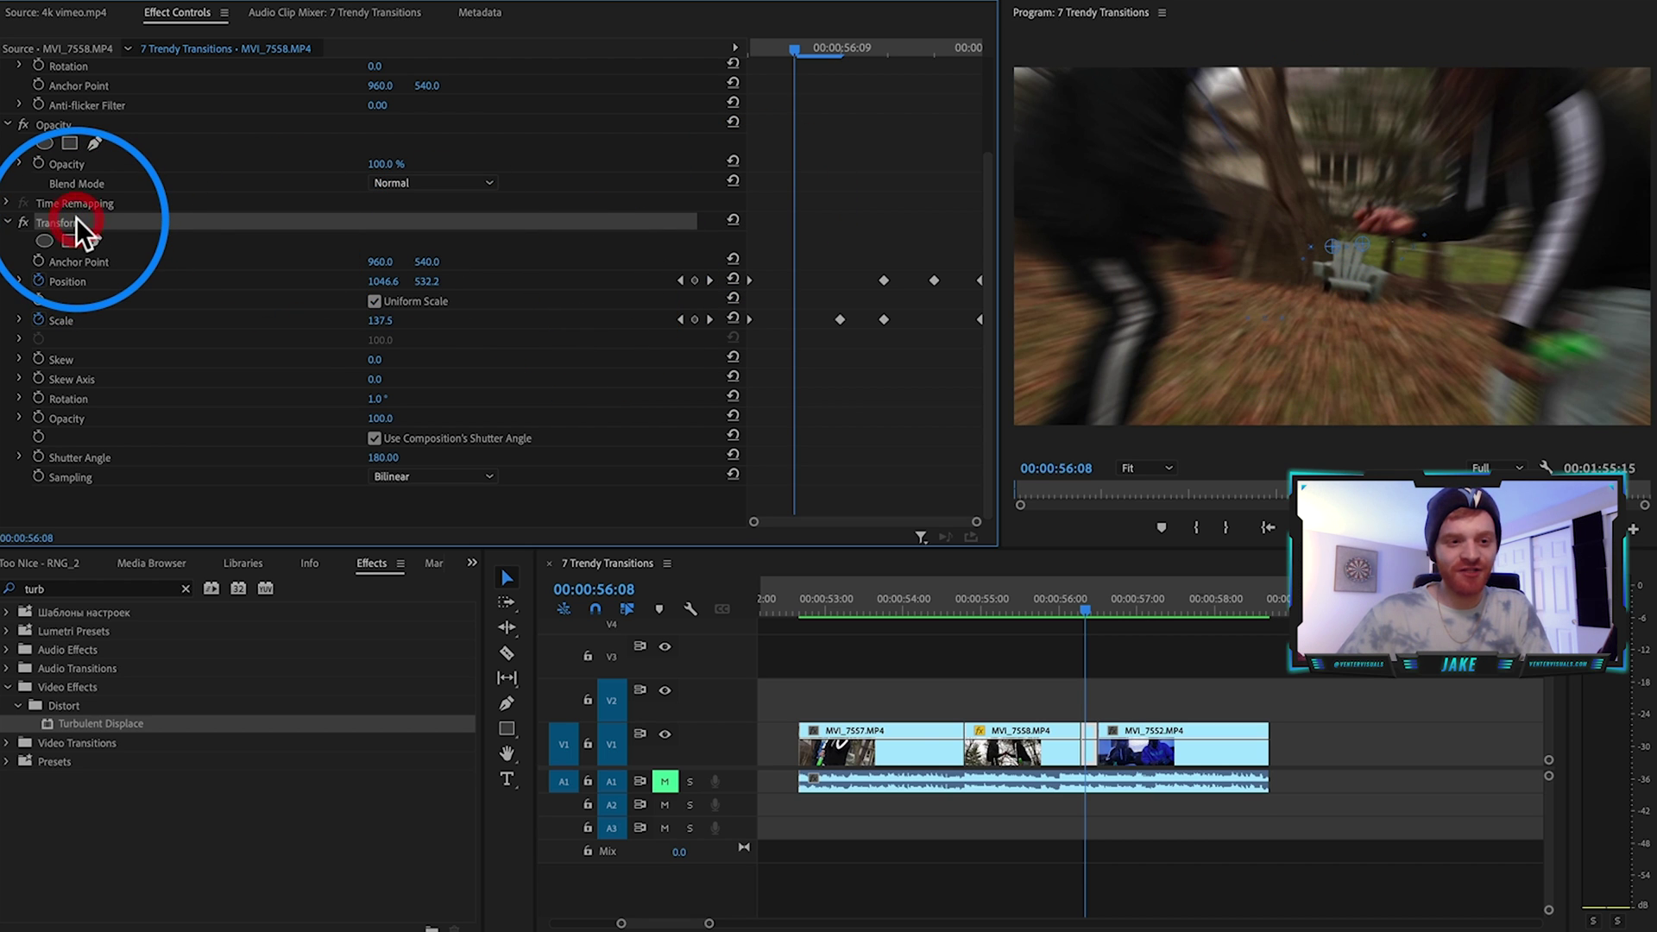
click(106, 458)
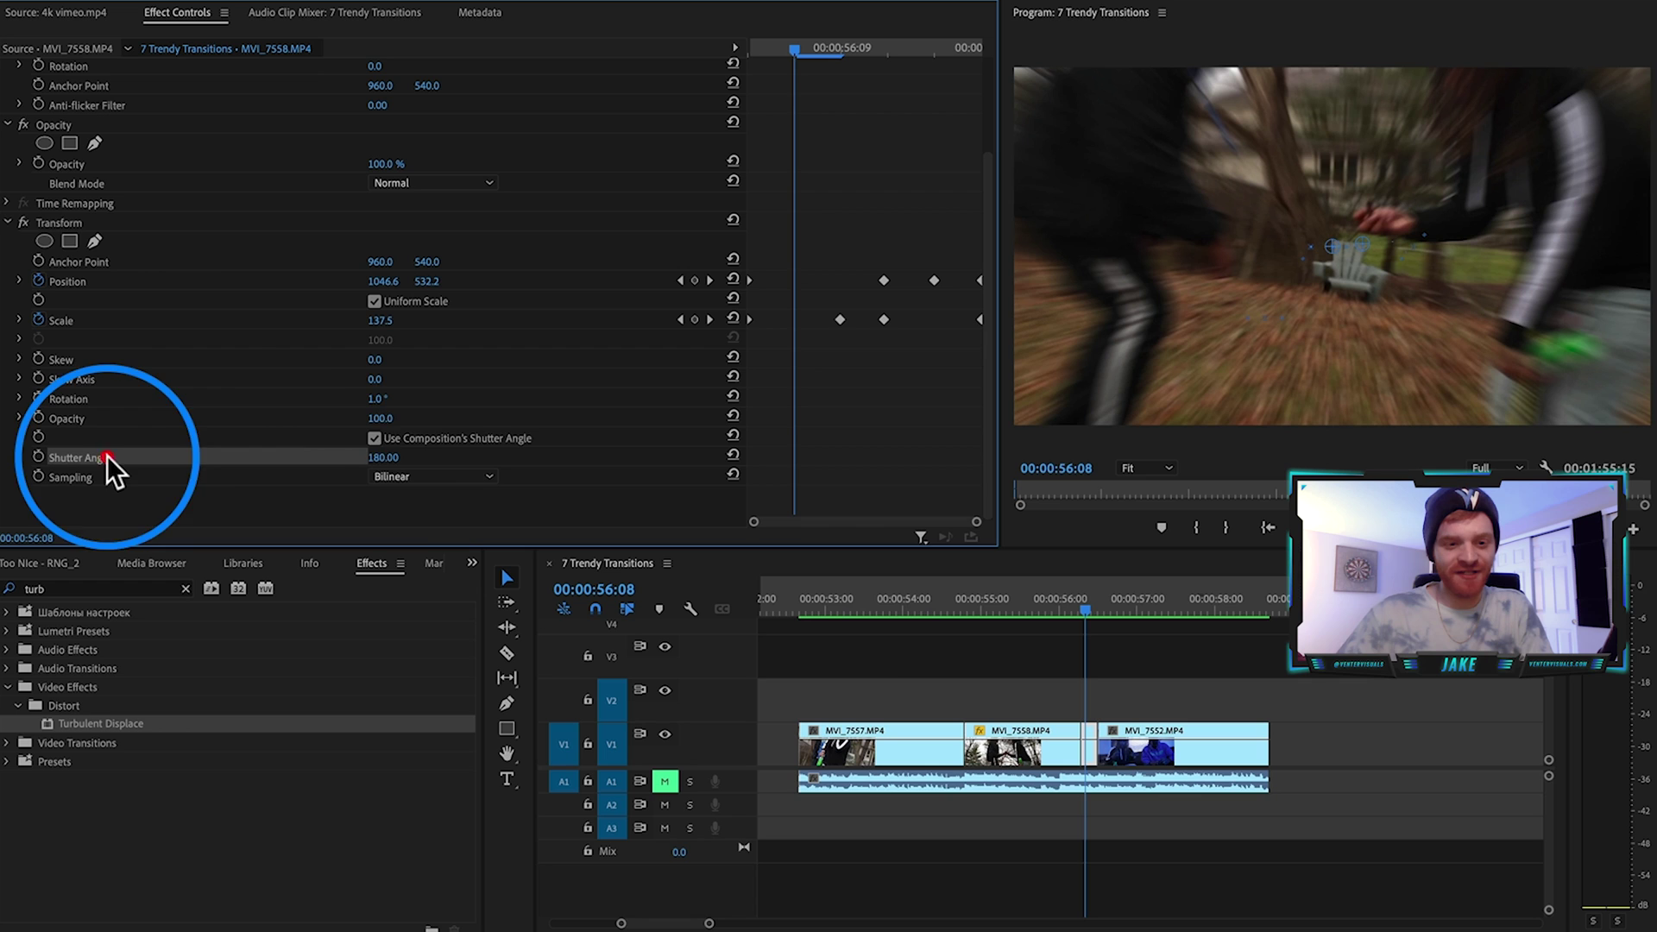
click(95, 280)
click(91, 319)
click(97, 280)
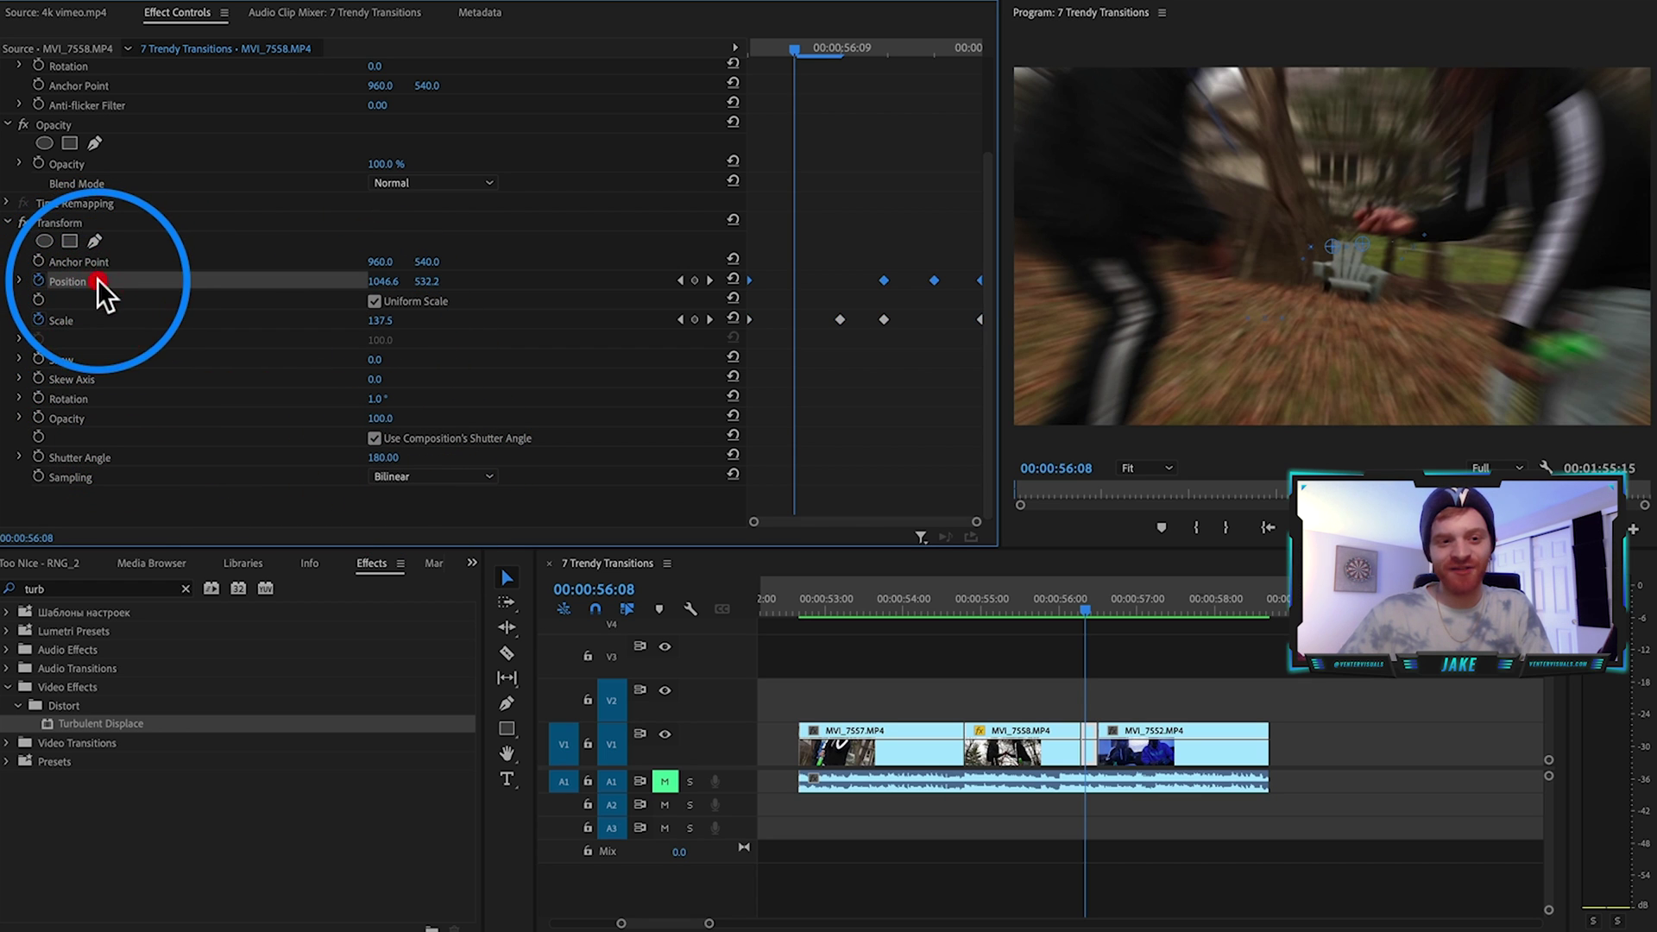
click(142, 222)
click(850, 47)
drag(853, 45, 724, 87)
click(1312, 184)
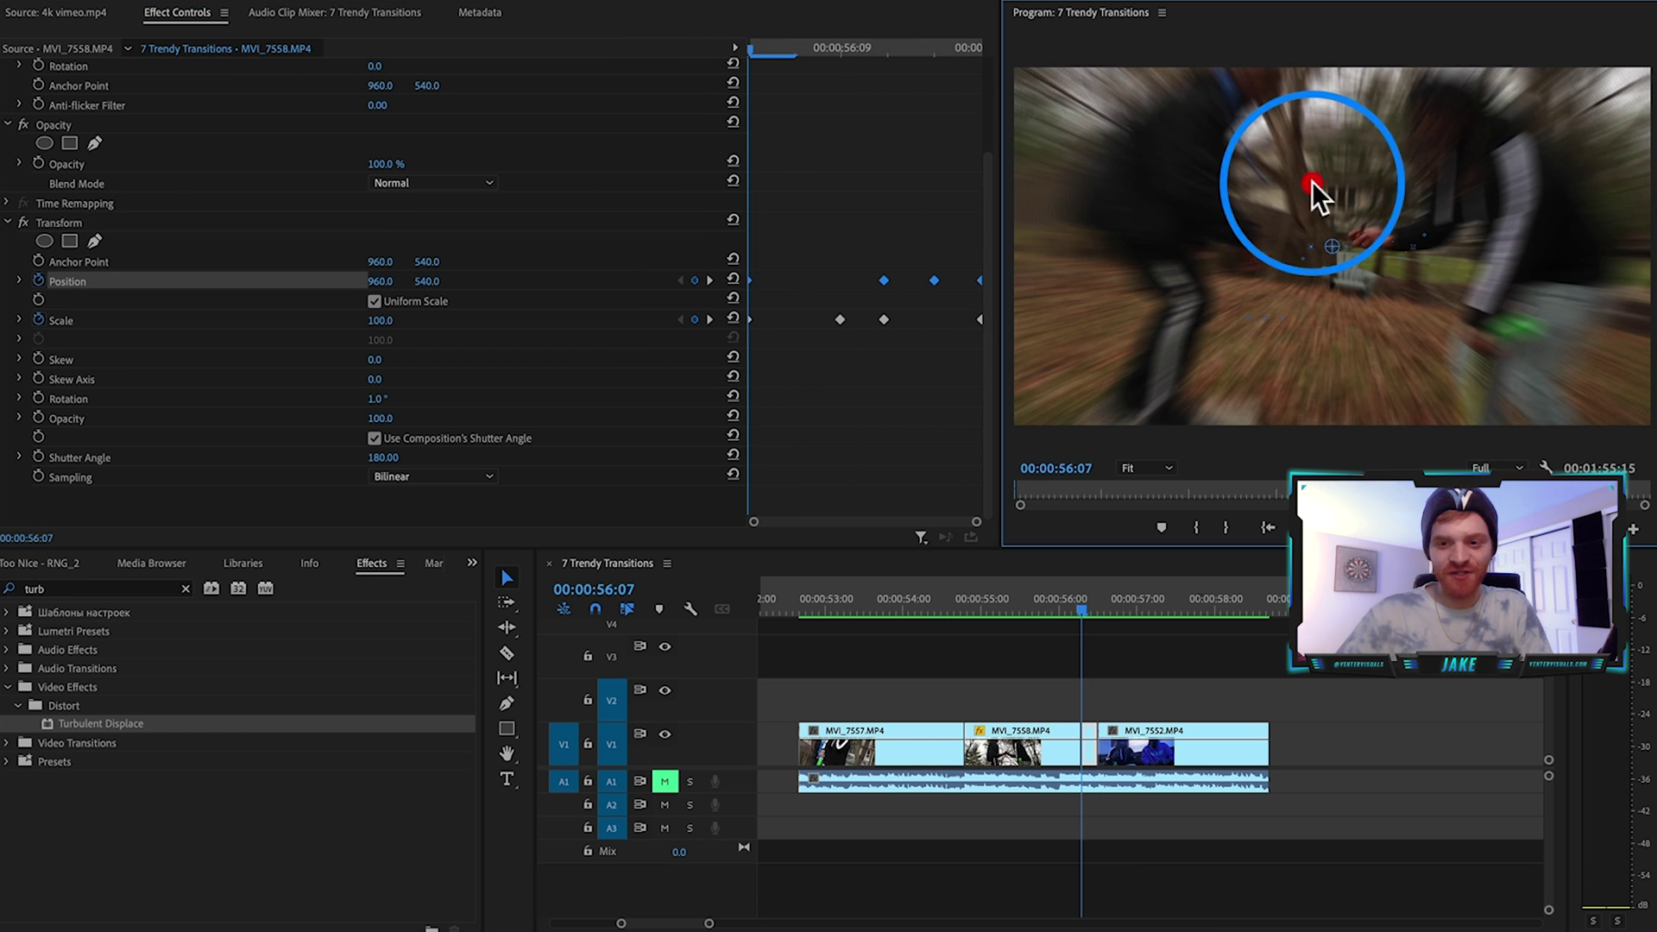
click(759, 296)
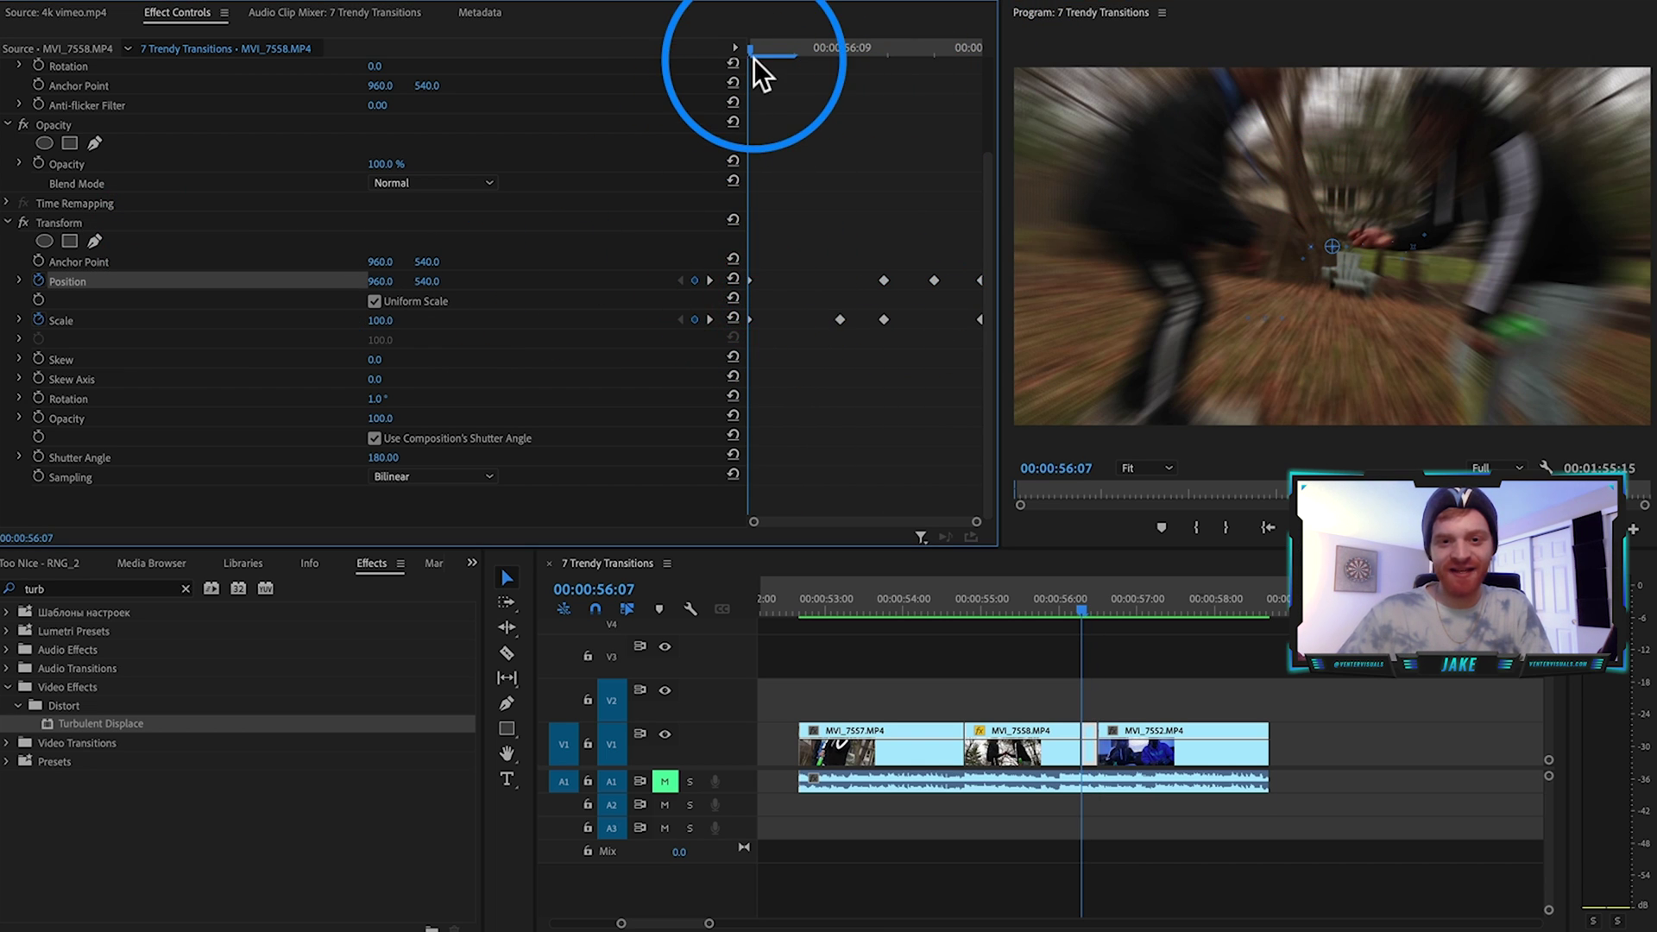
drag(752, 45, 924, 24)
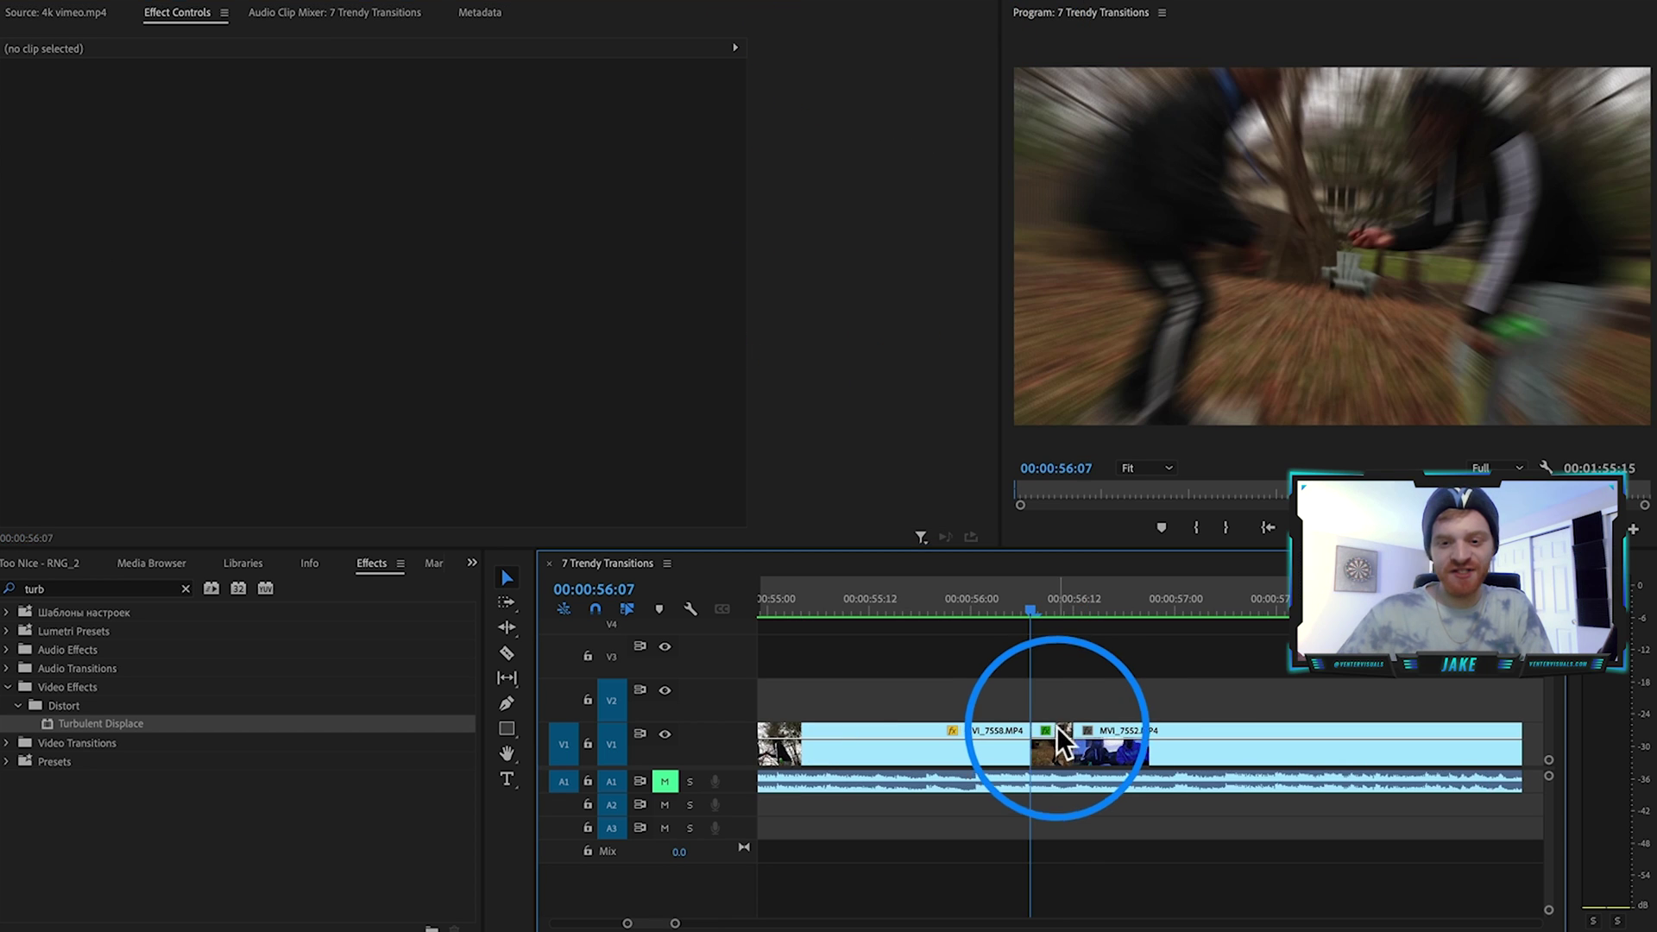
Delete the short MVI_7558.MP4 piece with the finished effect and extend the preceding clip to the start of MVI_7552.MP4
click(1054, 730)
key(BackSpace)
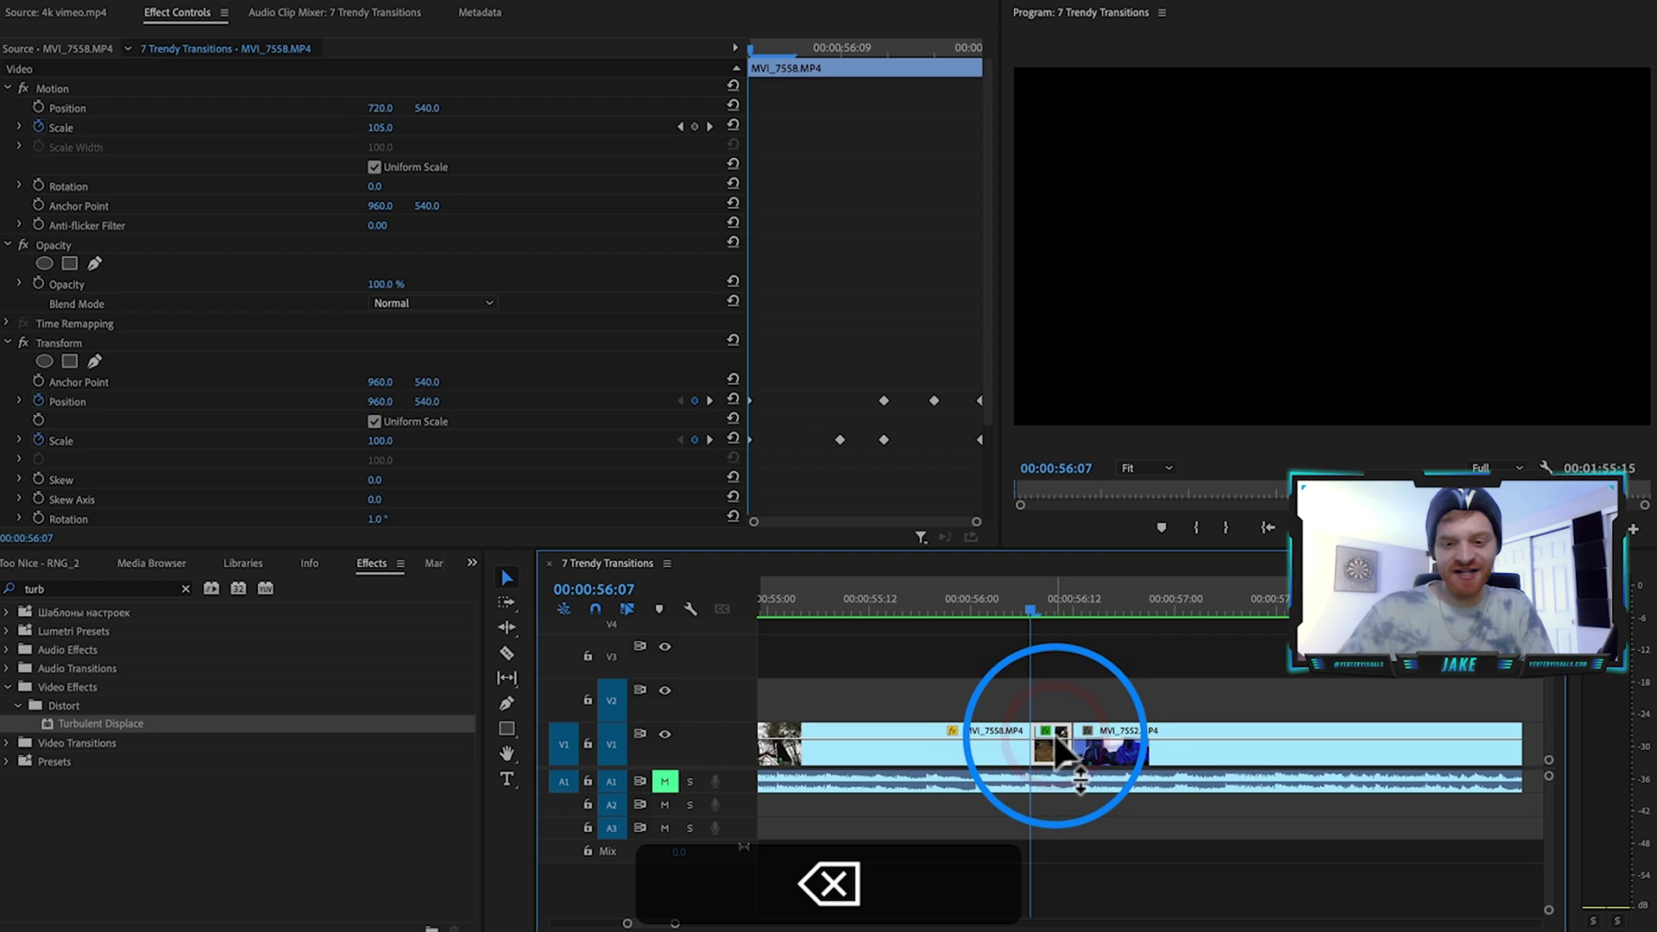
drag(1037, 744, 1213, 749)
click(1095, 682)
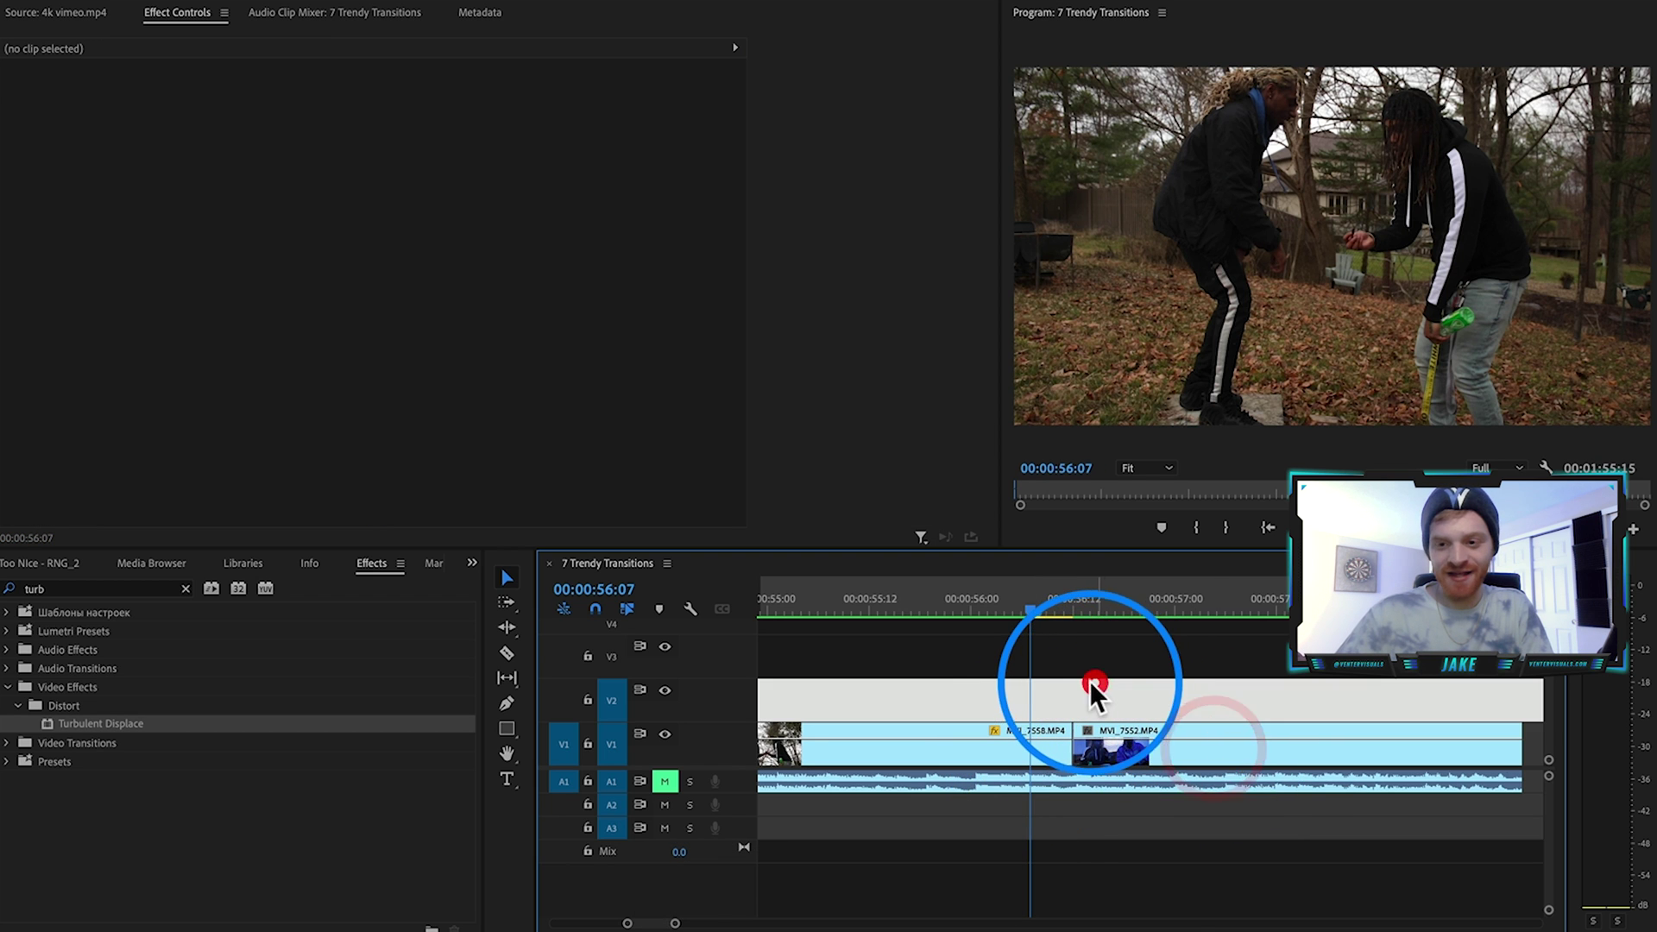
Split MVI_7558.MP4 at 00:00:56:06, a few frames before the cut to MVI_7552.MP4
click(1037, 680)
scroll(1037, 680, up, 2)
click(1010, 609)
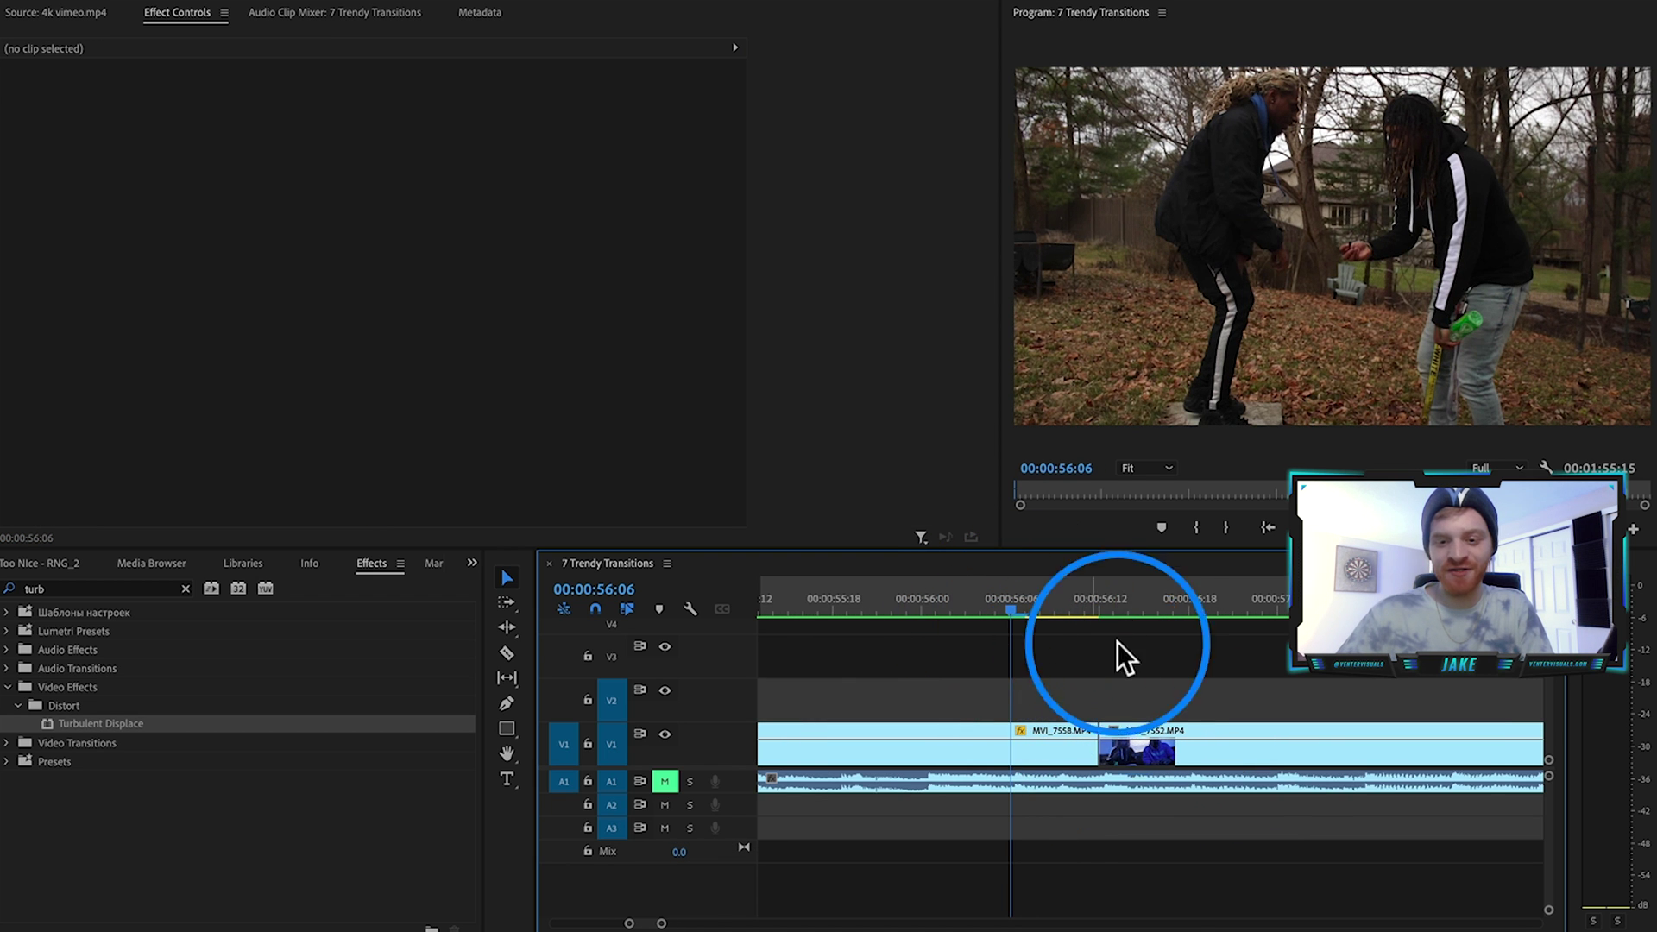
click(1045, 743)
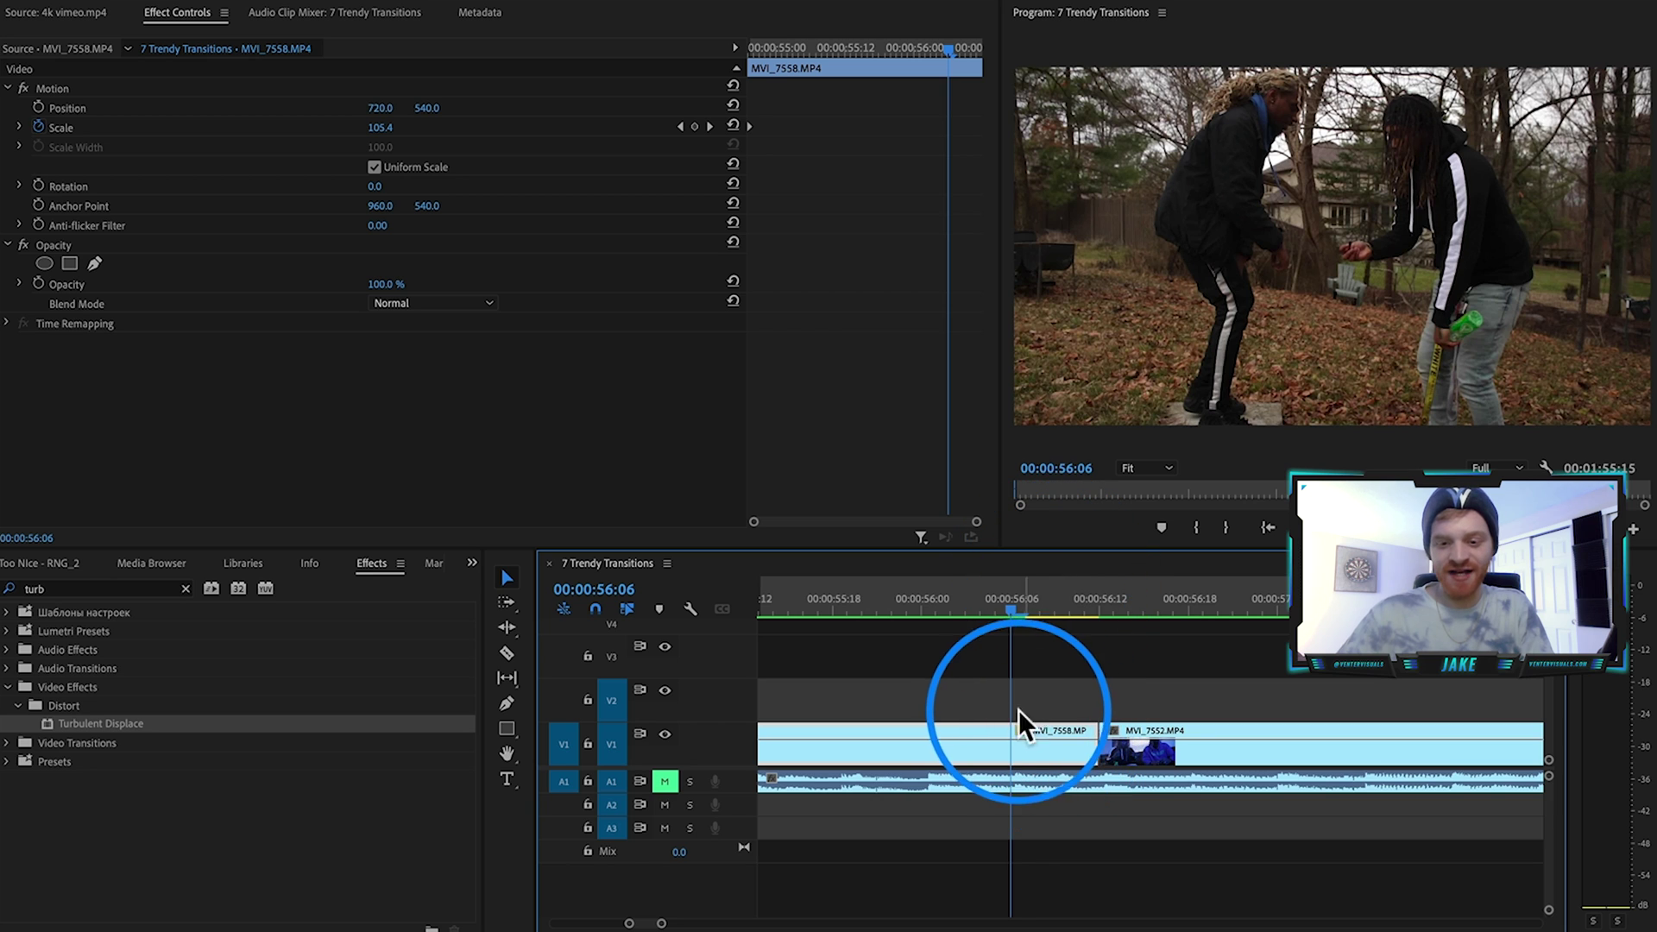
key(c)
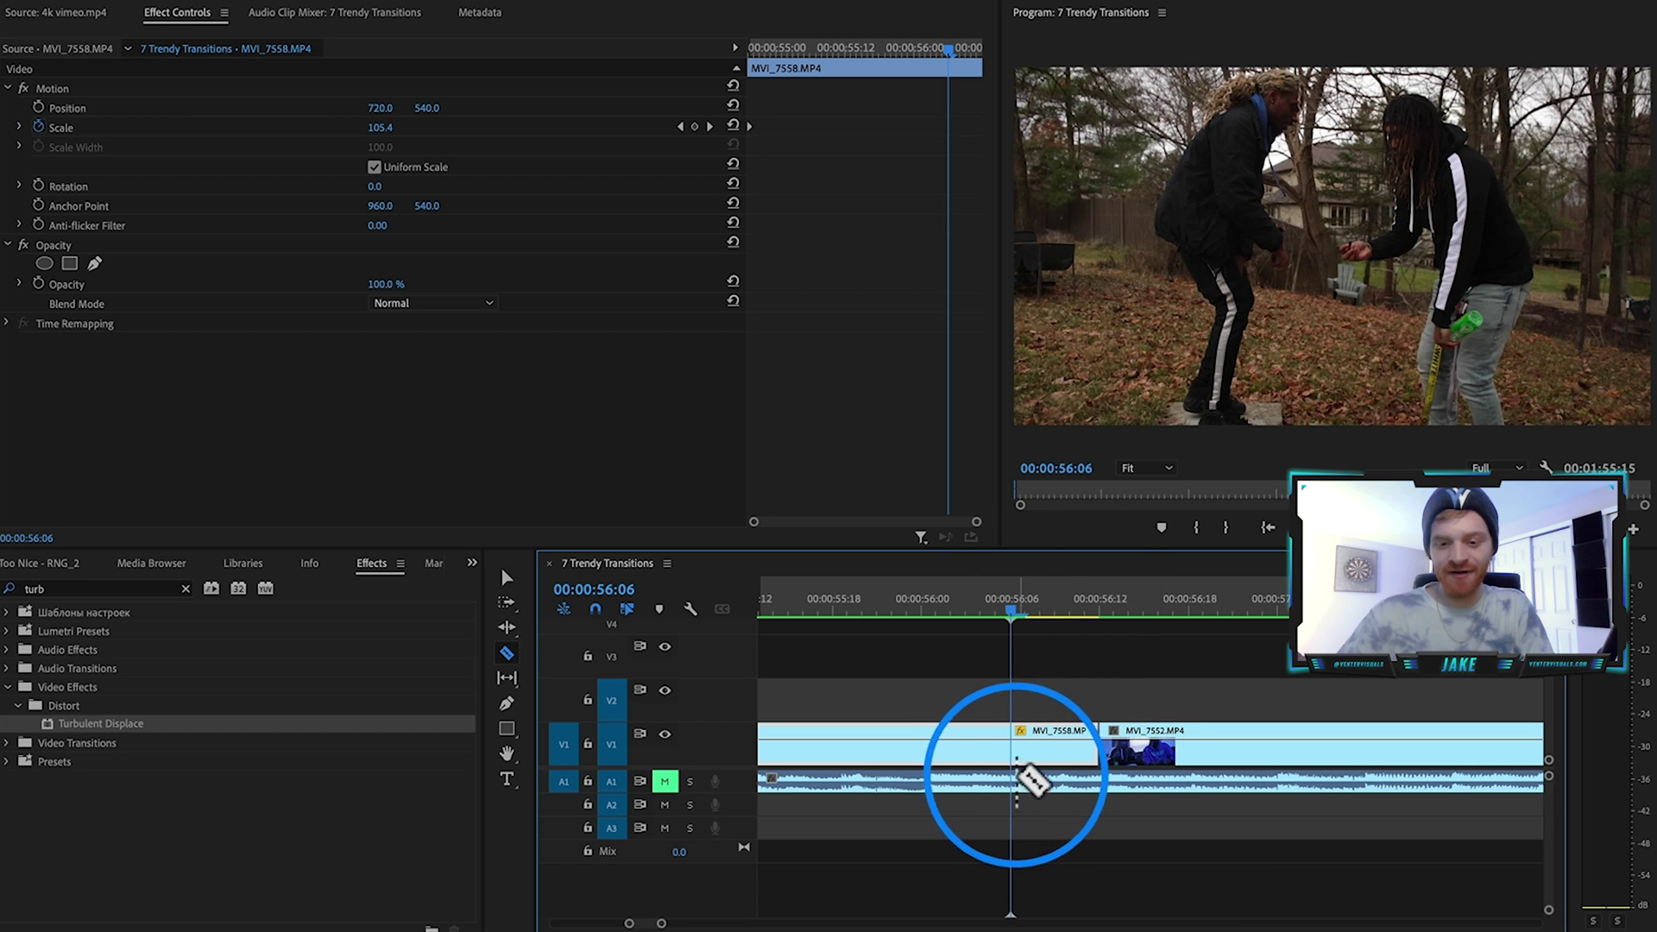
mouse_move(1014, 611)
mouse_down()
mouse_move(1102, 616)
mouse_move(1016, 628)
mouse_up()
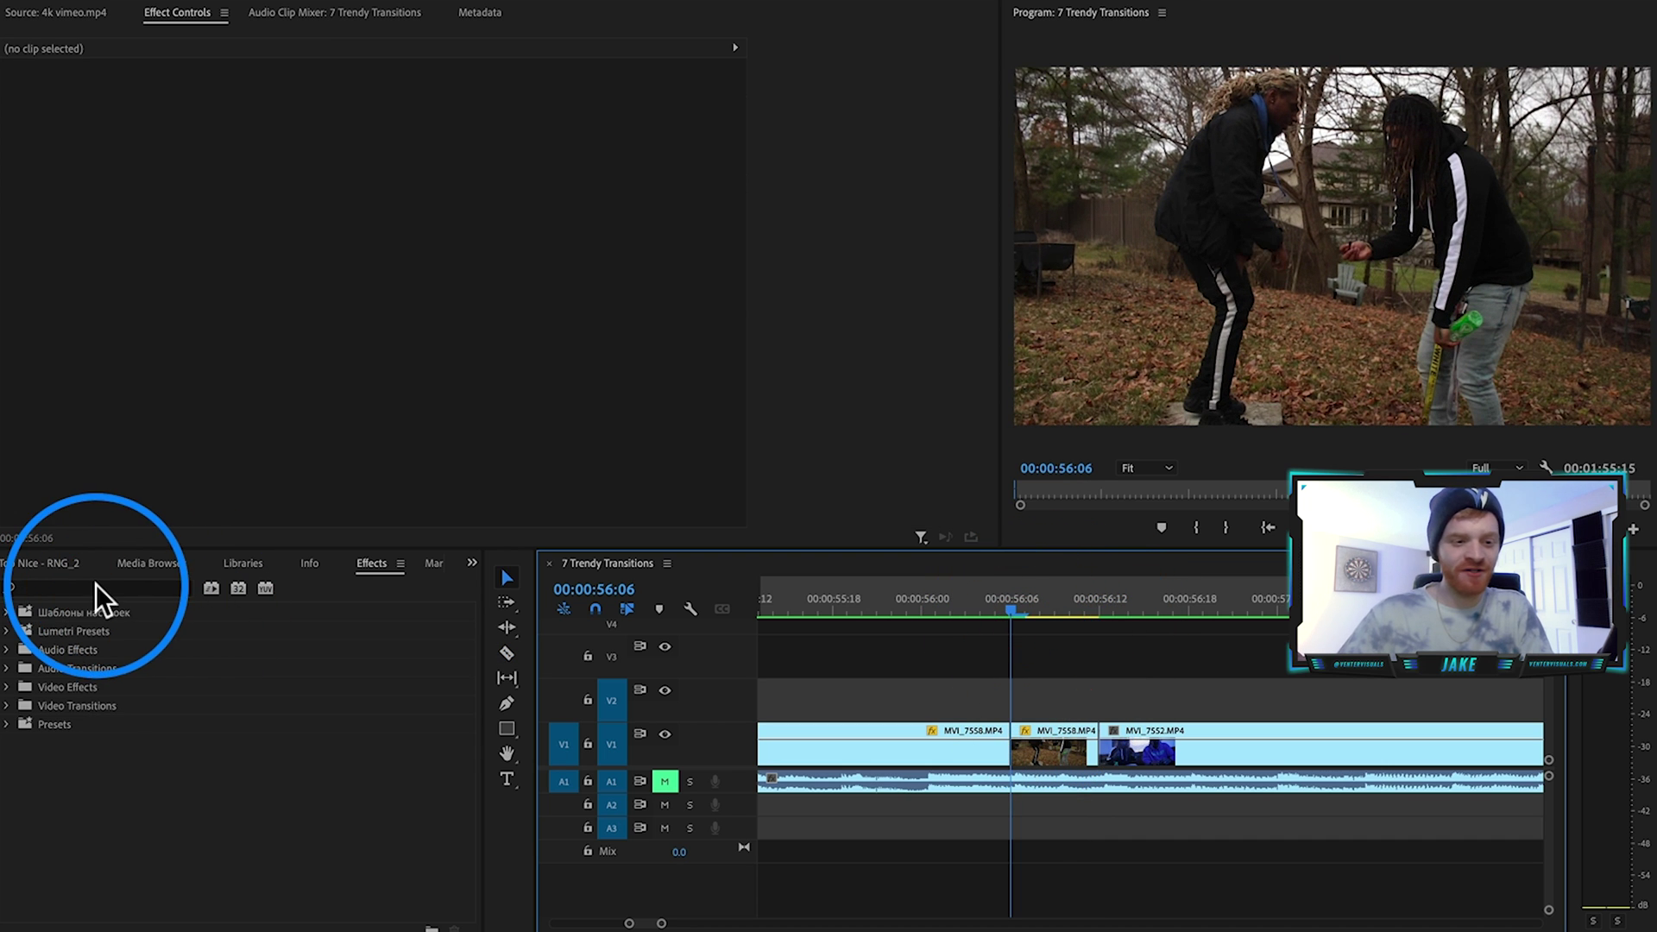
Find the Transform video effect and apply it to the short MVI_7558.MP4 piece before the cut
text(tr)
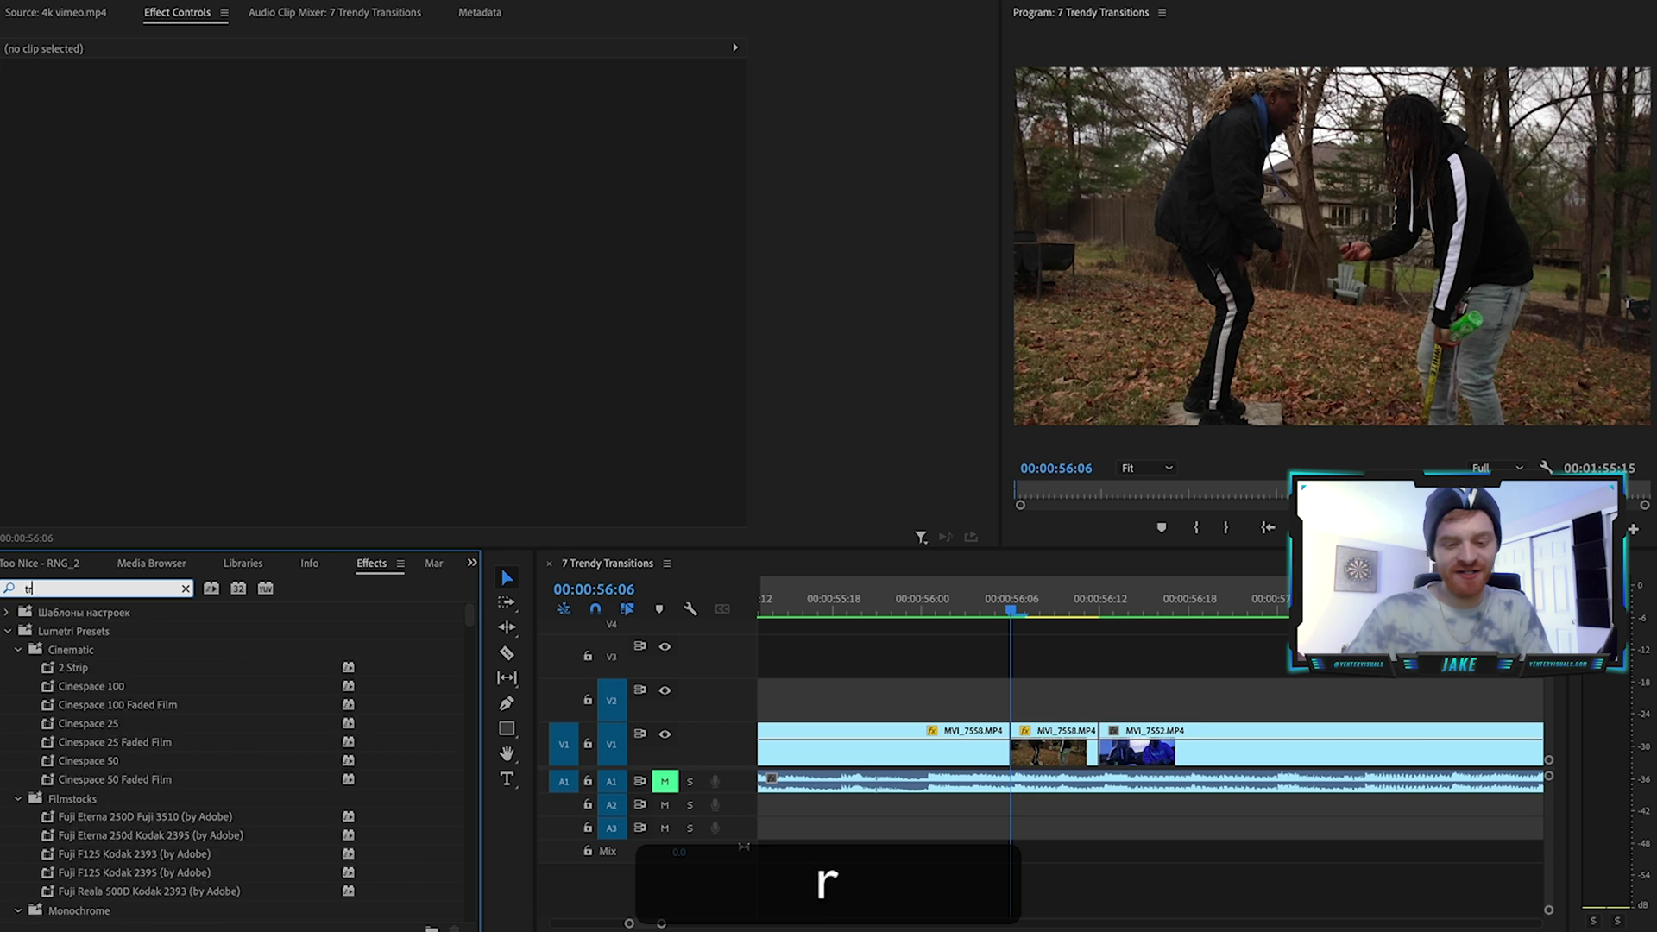
text(ansform)
click(86, 725)
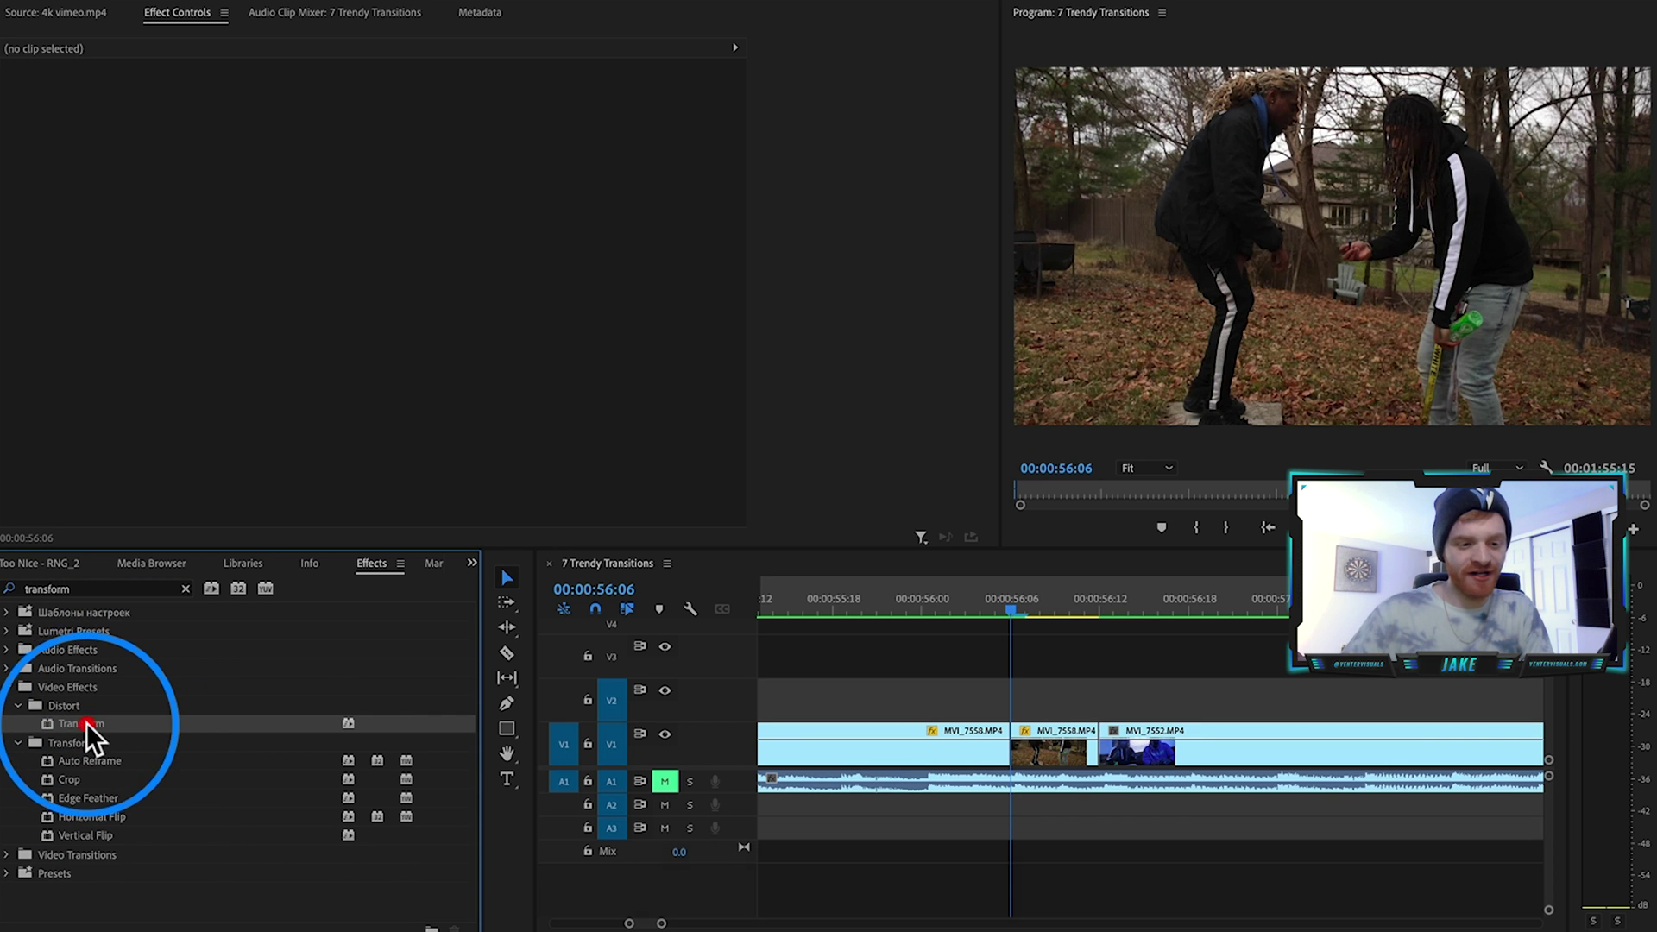
drag(69, 733, 1074, 755)
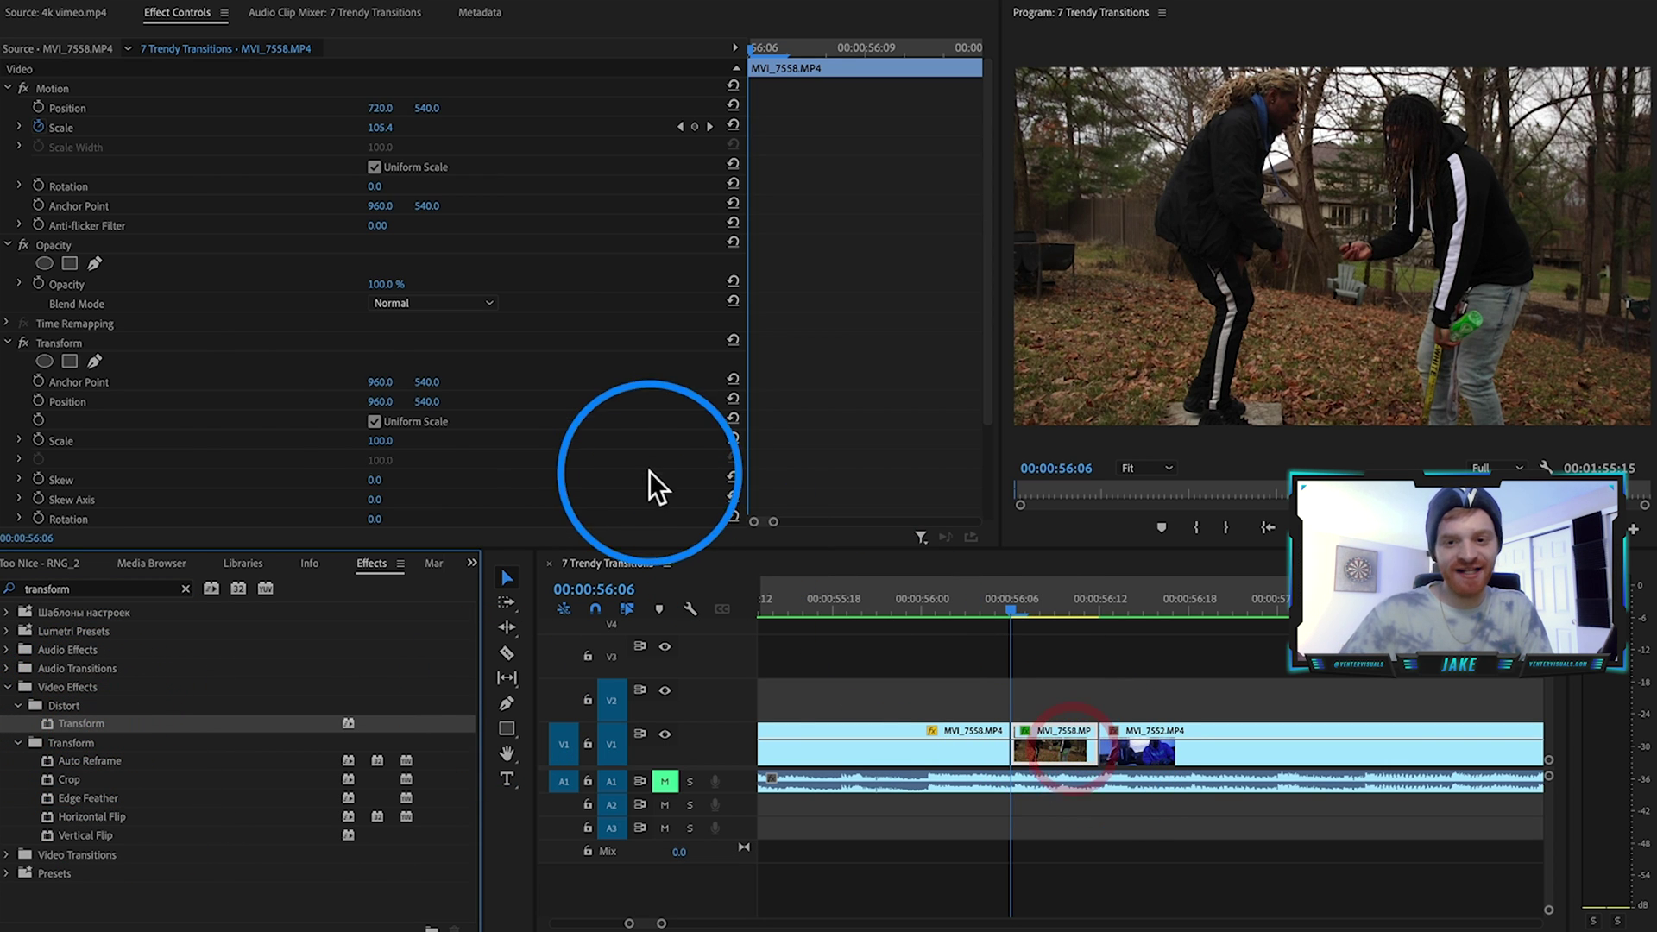
Enable Position and Scale keyframing in Transform and add keyframes at 00:00:56:08 and 00:00:56:10, the second with Position 1050, 724
scroll(283, 380, down, 5)
click(39, 289)
click(39, 328)
click(771, 39)
click(808, 44)
drag(379, 328, 230, 291)
mouse_move(426, 289)
mouse_down()
mouse_move(312, 329)
mouse_move(612, 291)
mouse_move(438, 296)
mouse_up()
click(904, 47)
click(939, 52)
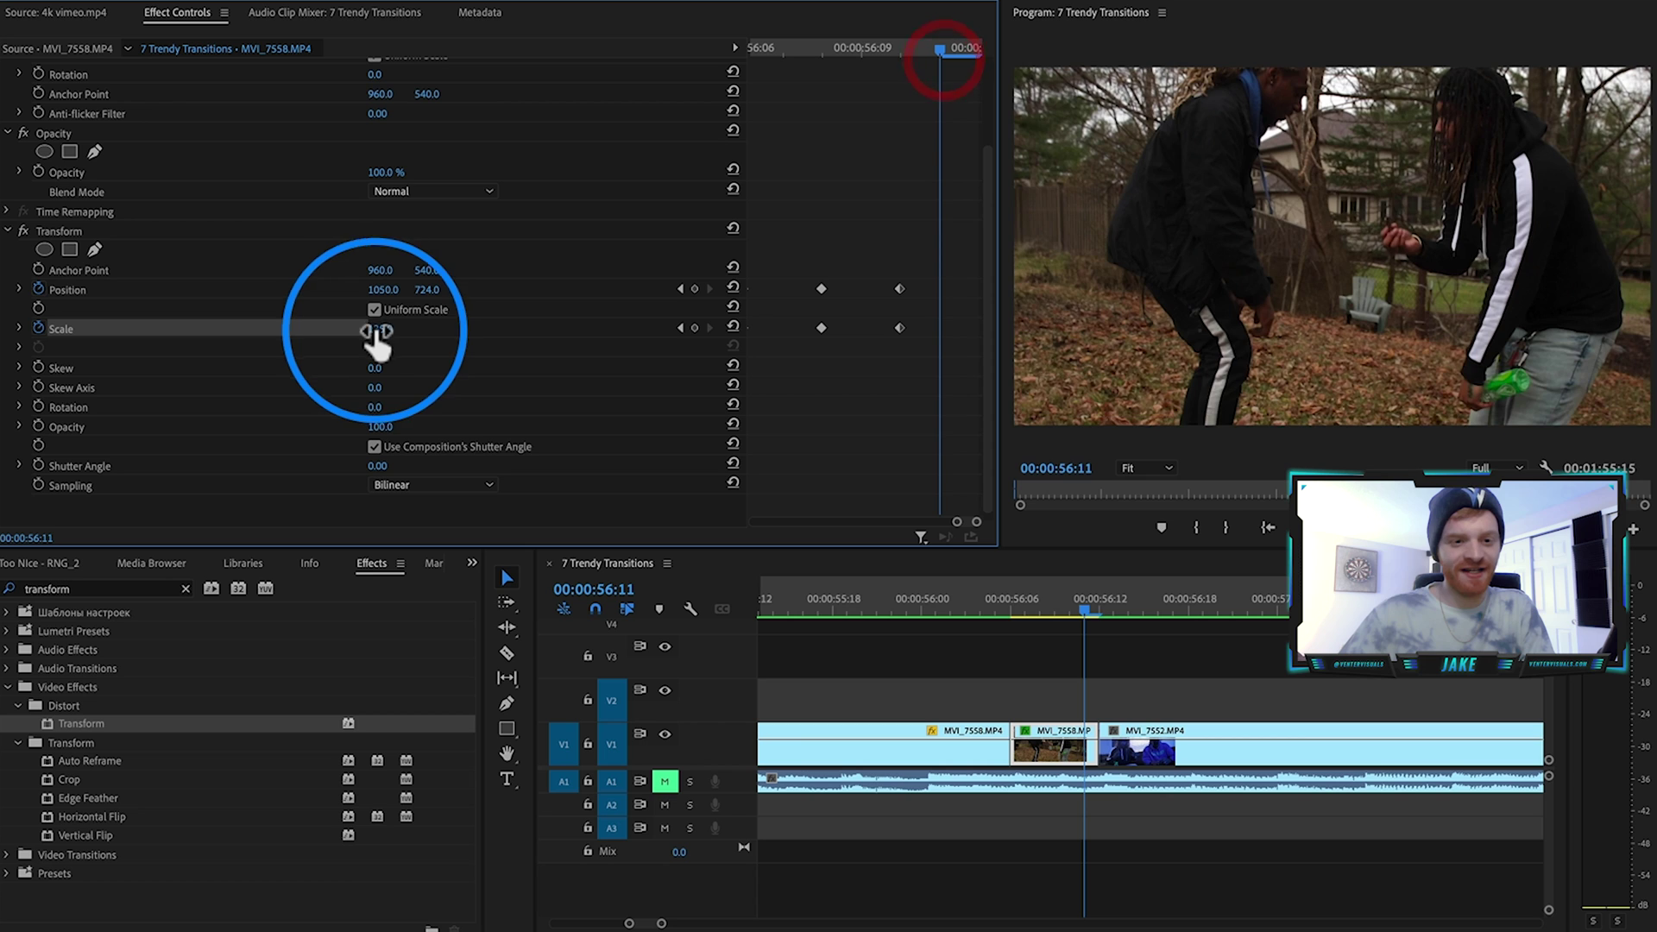
At 00:00:56:11, set Transform's Scale to 98 and horizontal Position to 976, and adjust the vertical Position
drag(374, 329, 343, 330)
drag(431, 292, 283, 291)
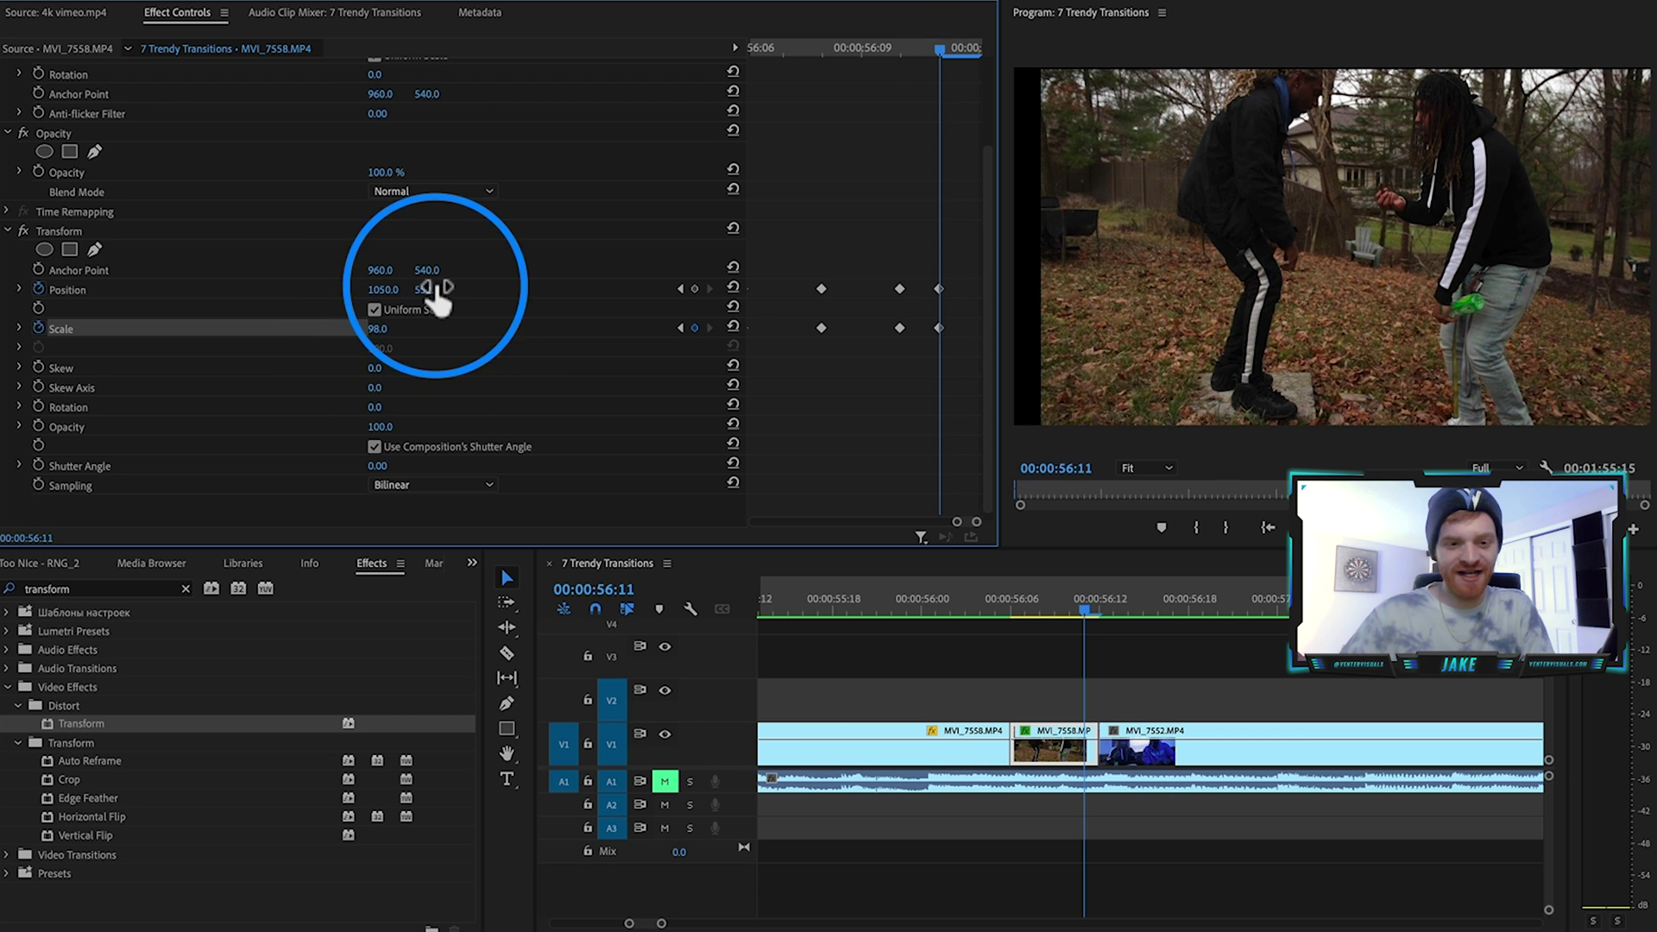
drag(390, 289, 327, 289)
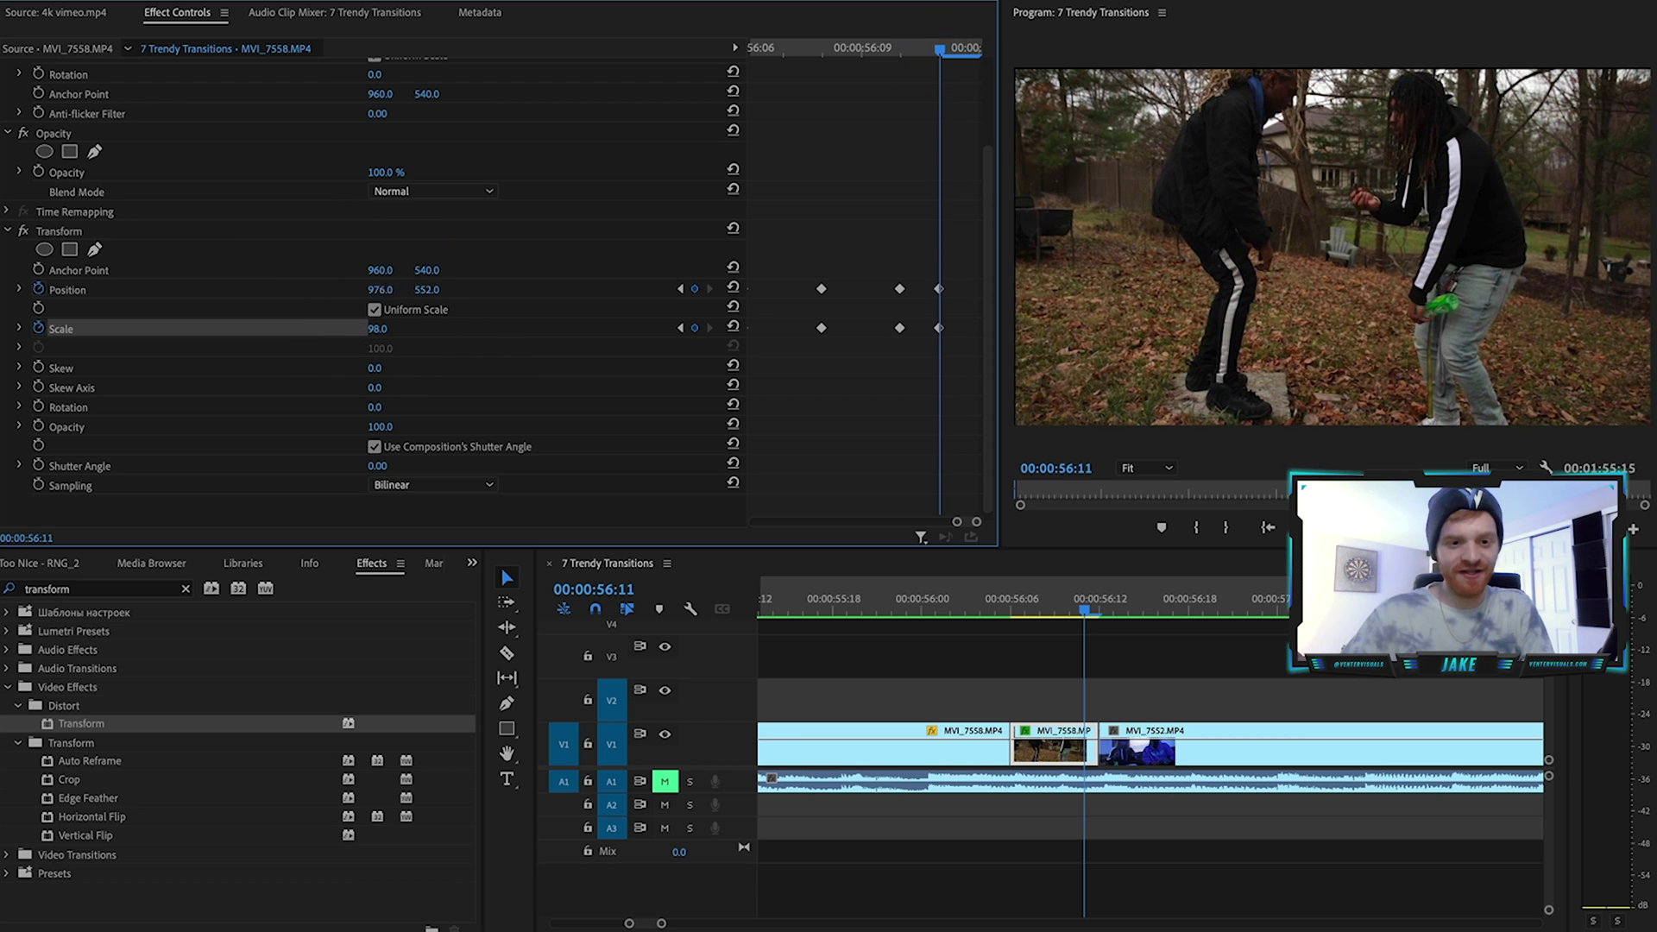
drag(431, 291, 377, 291)
Add Position and Scale keyframes at 00:00:56:09 and at the start of the short piece, and scrub through the move
drag(902, 48, 850, 48)
drag(380, 328, 360, 289)
drag(820, 53, 756, 44)
click(972, 49)
drag(972, 48, 856, 100)
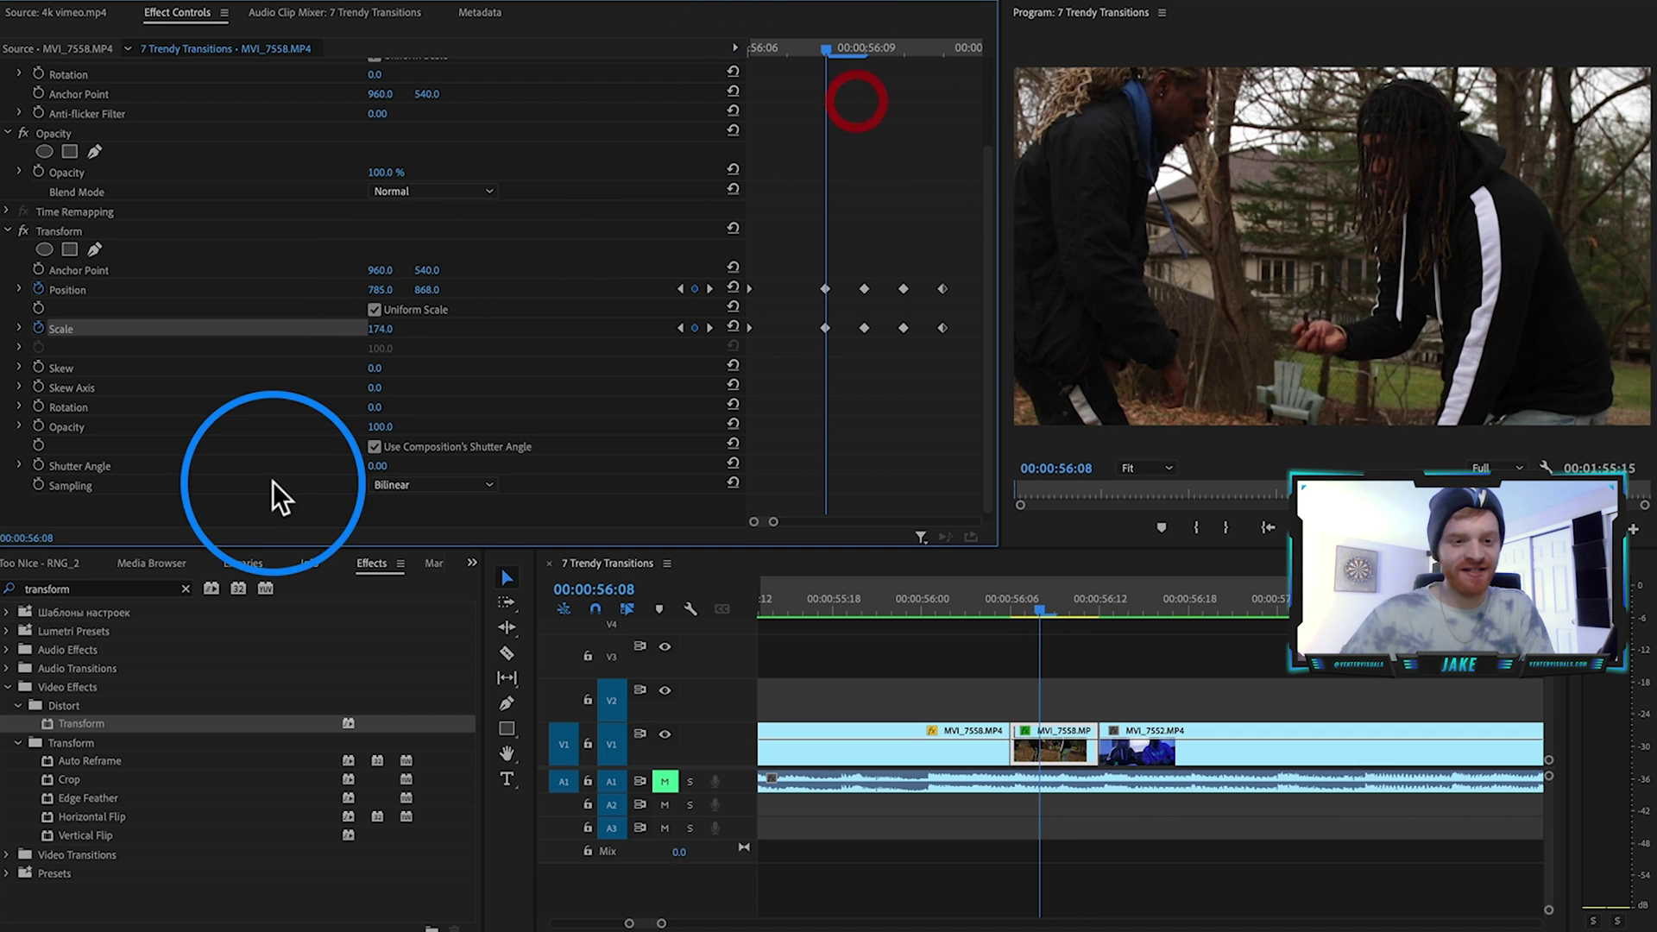
Set Transform's Shutter Angle to 180 and scrub through the shake to check its motion blur
click(99, 471)
click(379, 470)
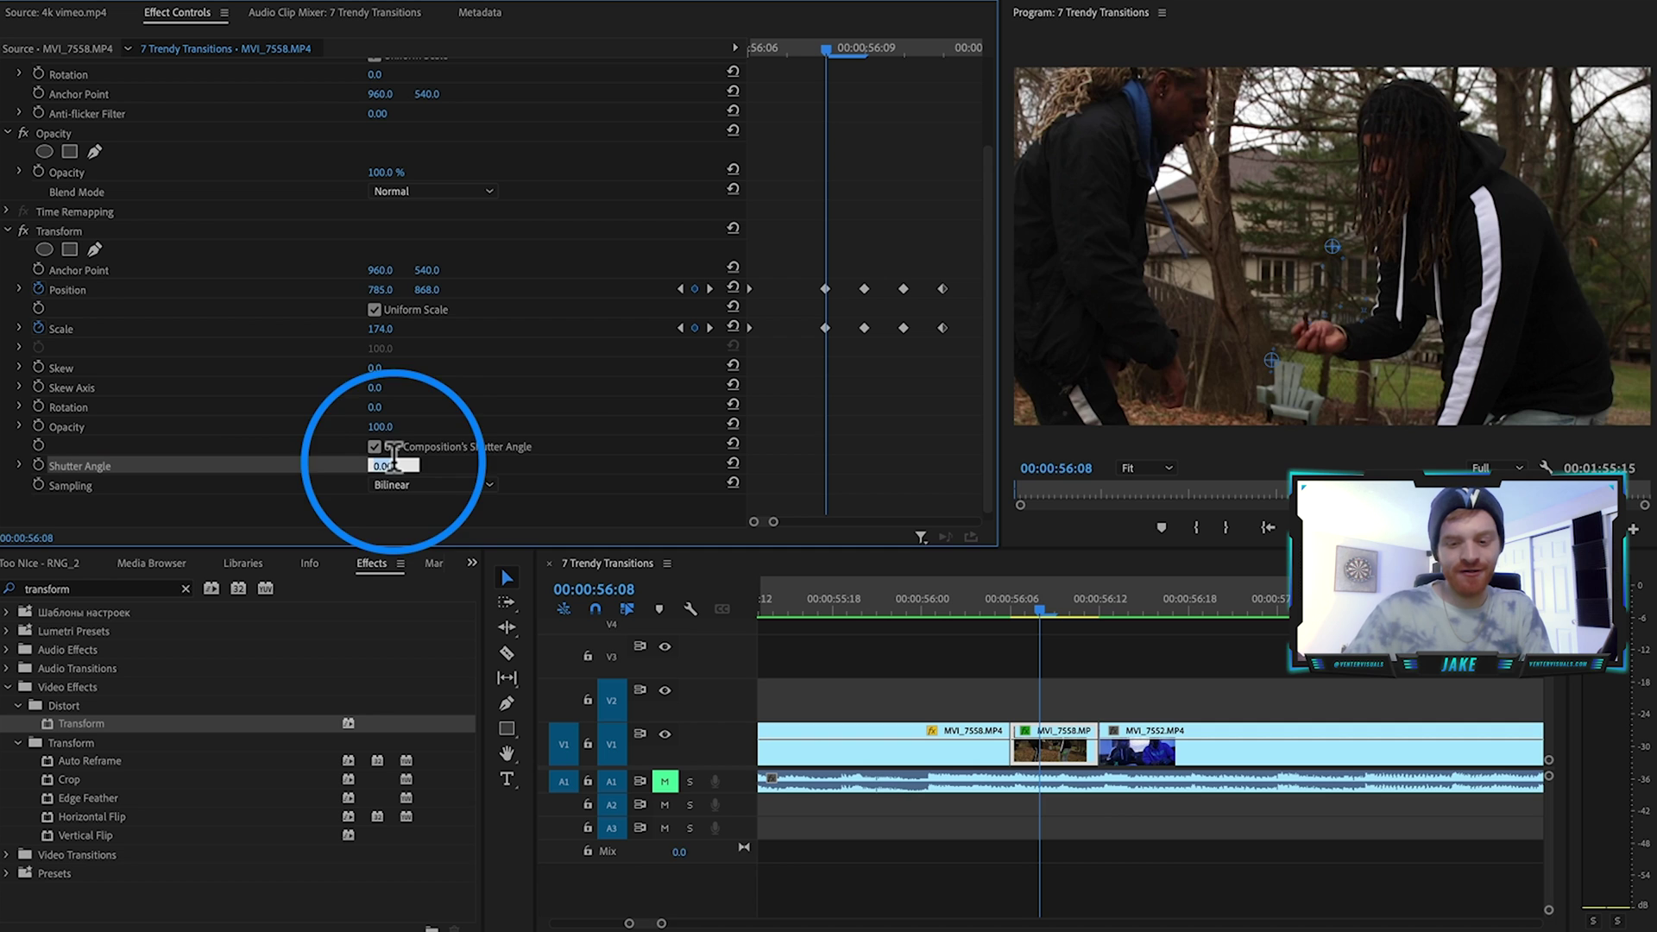
text(180)
key(Return)
drag(856, 52, 992, 50)
Play back the finished zoom shake from MVI_7558.MP4 into MVI_7552.MP4, starting around 00:00:55:20
click(859, 584)
click(878, 662)
click(1055, 660)
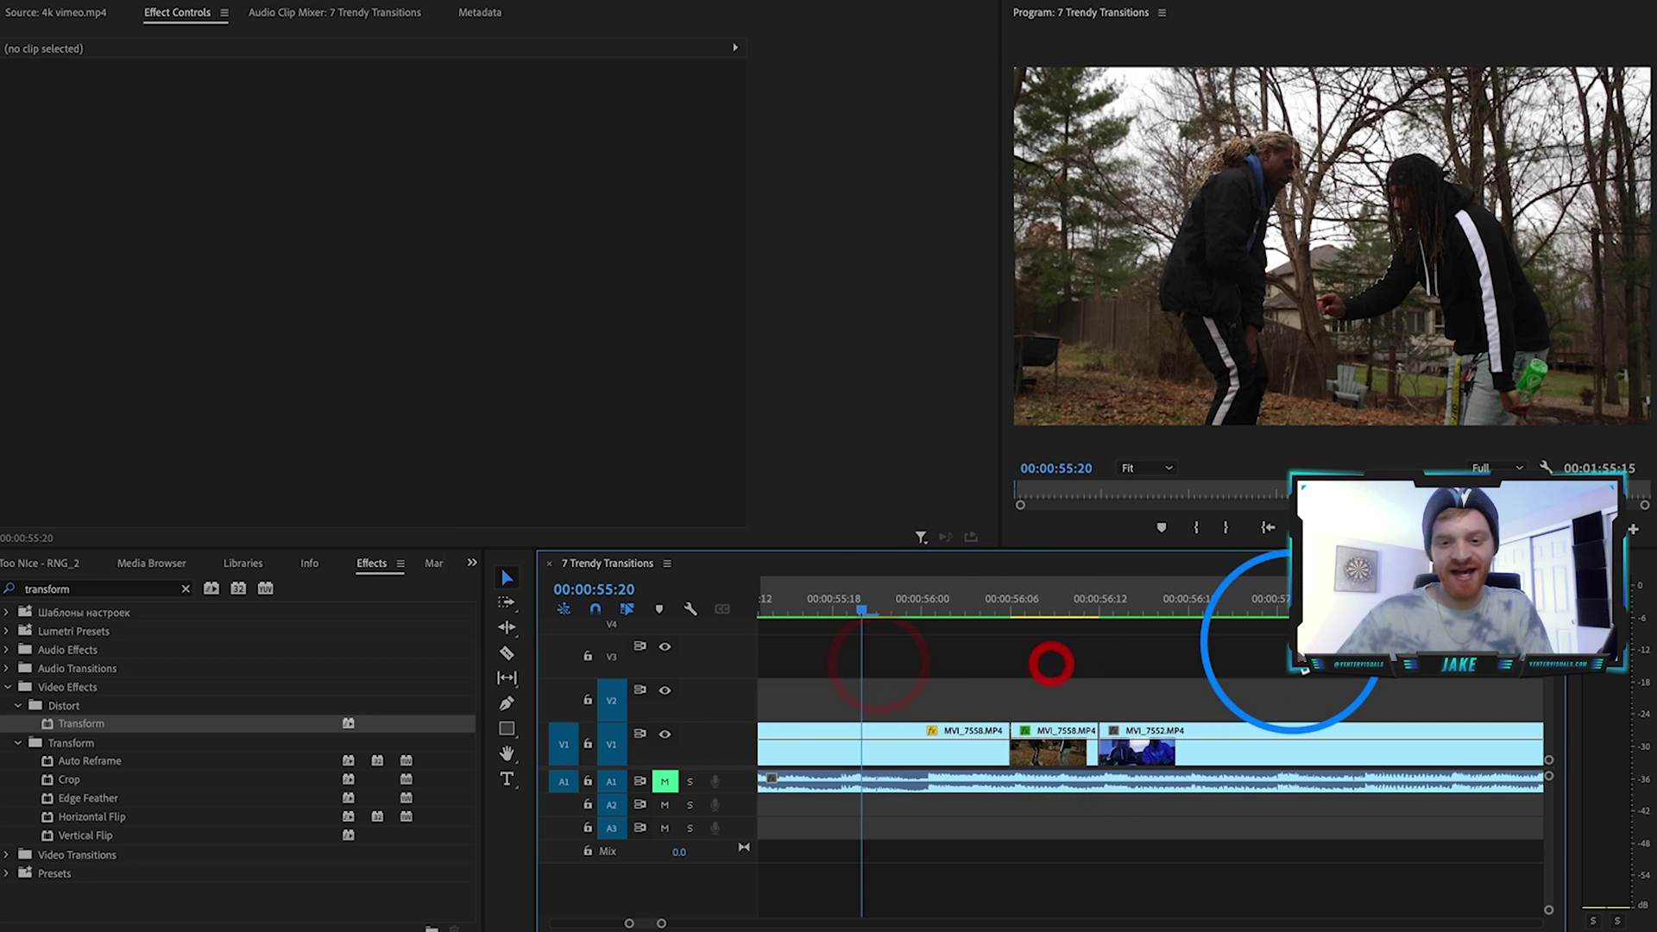
key(space)
click(925, 604)
click(903, 597)
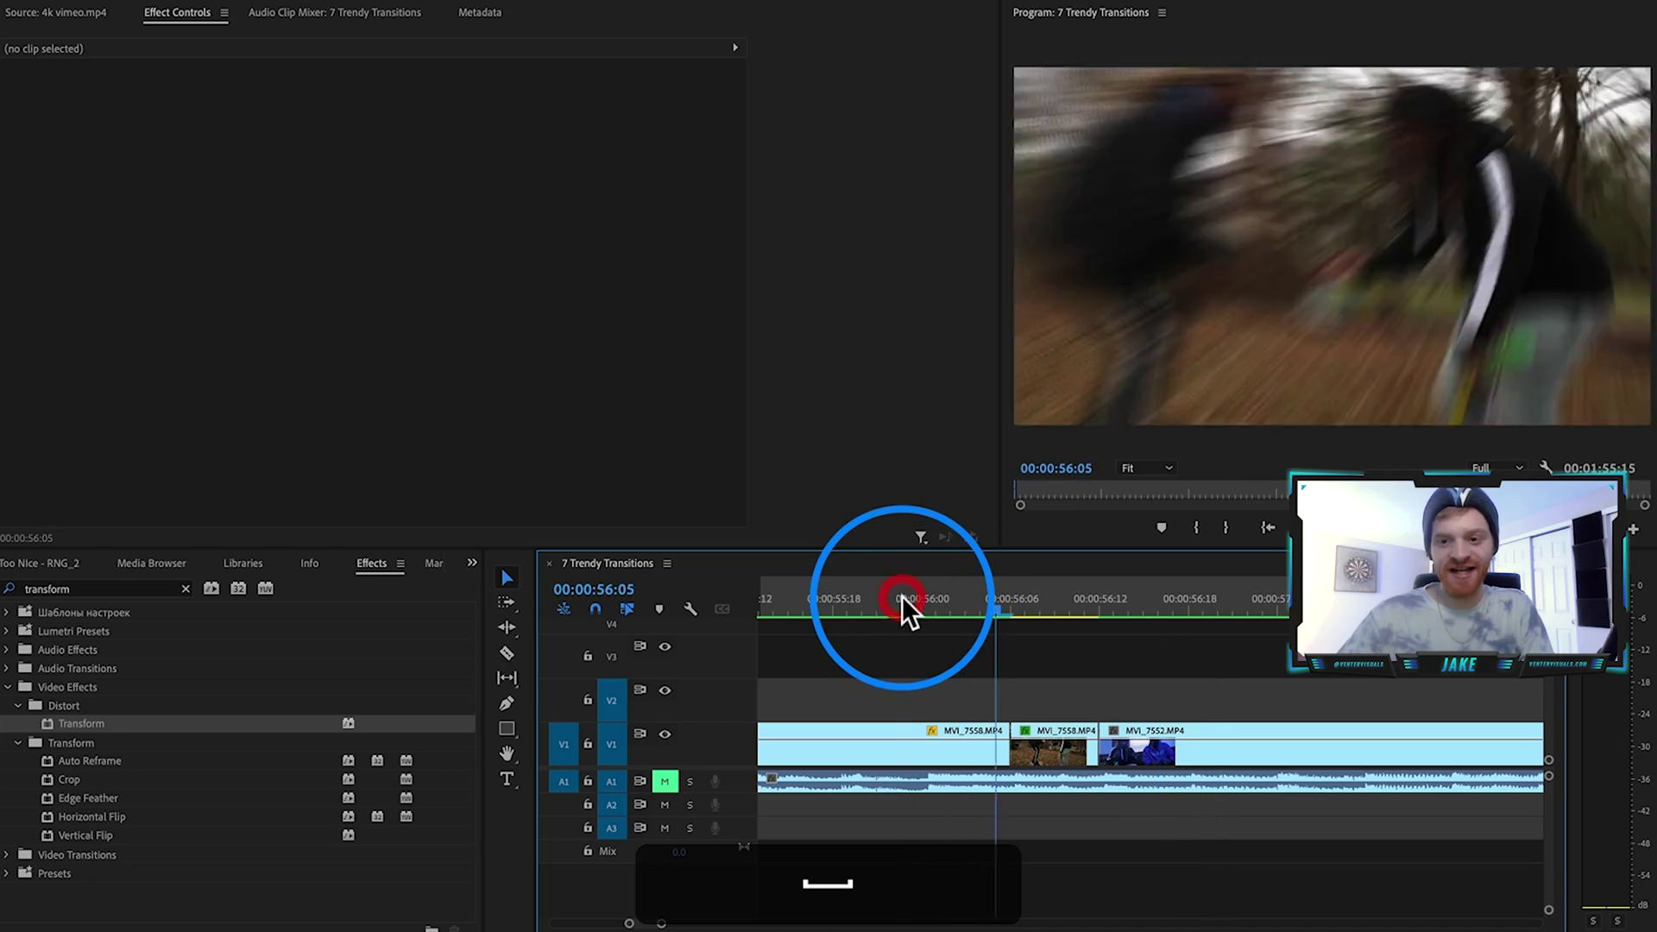
click(903, 597)
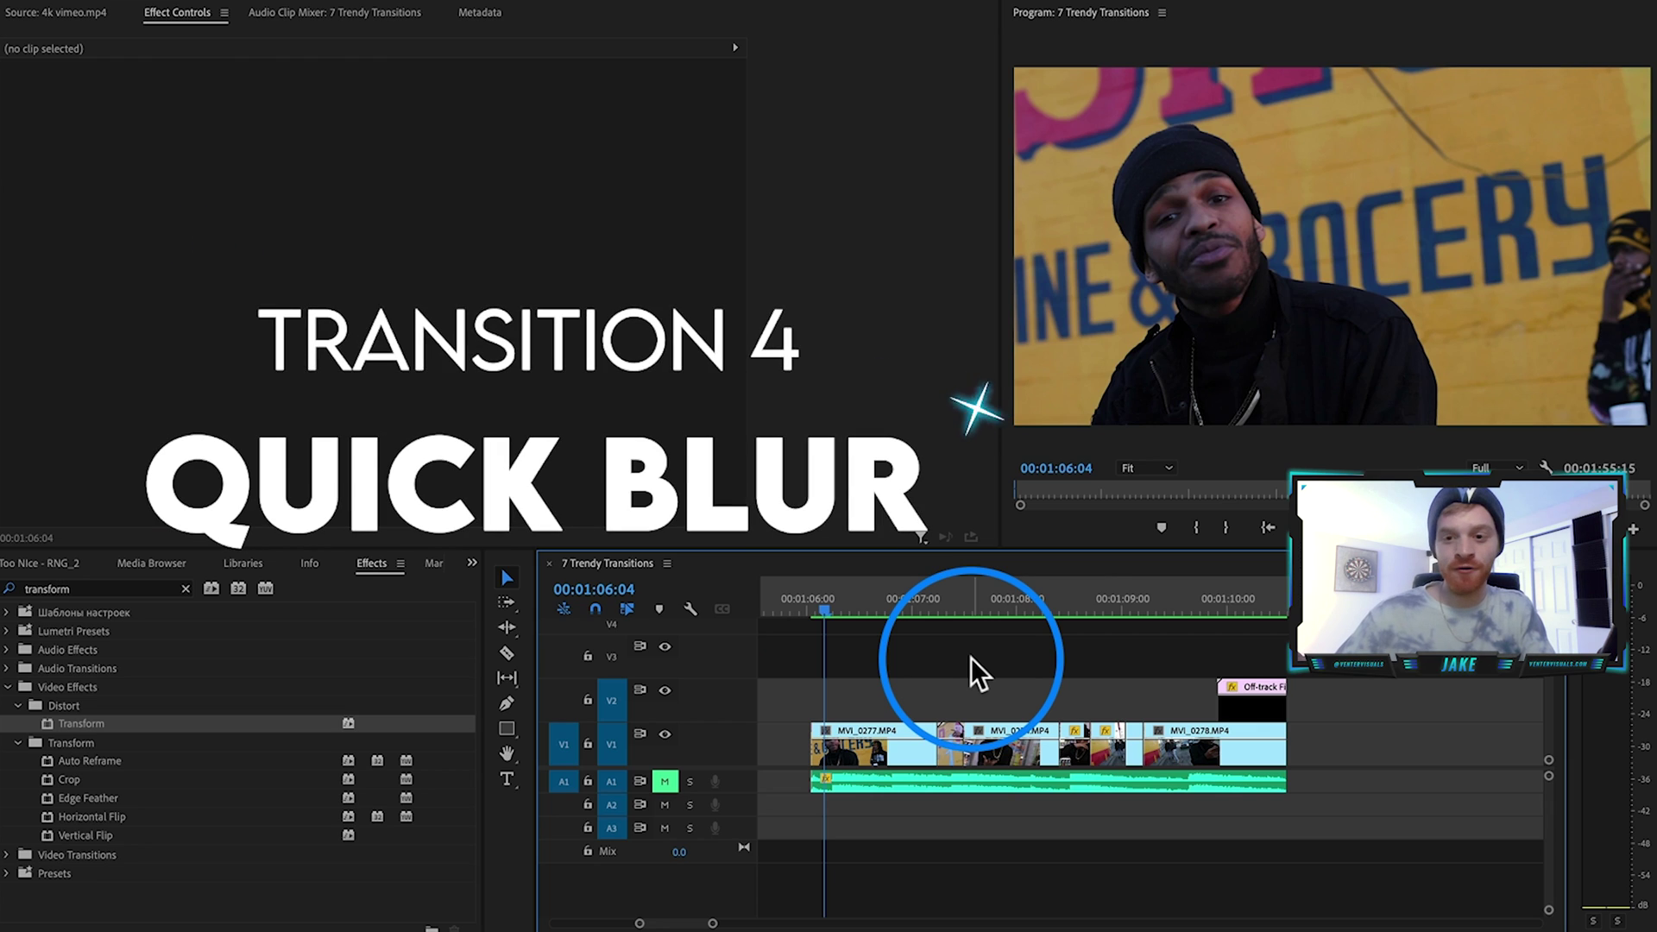
Play the existing quick blur example between MVI_0277.MP4 and MVI_0274.MP4
key(space)
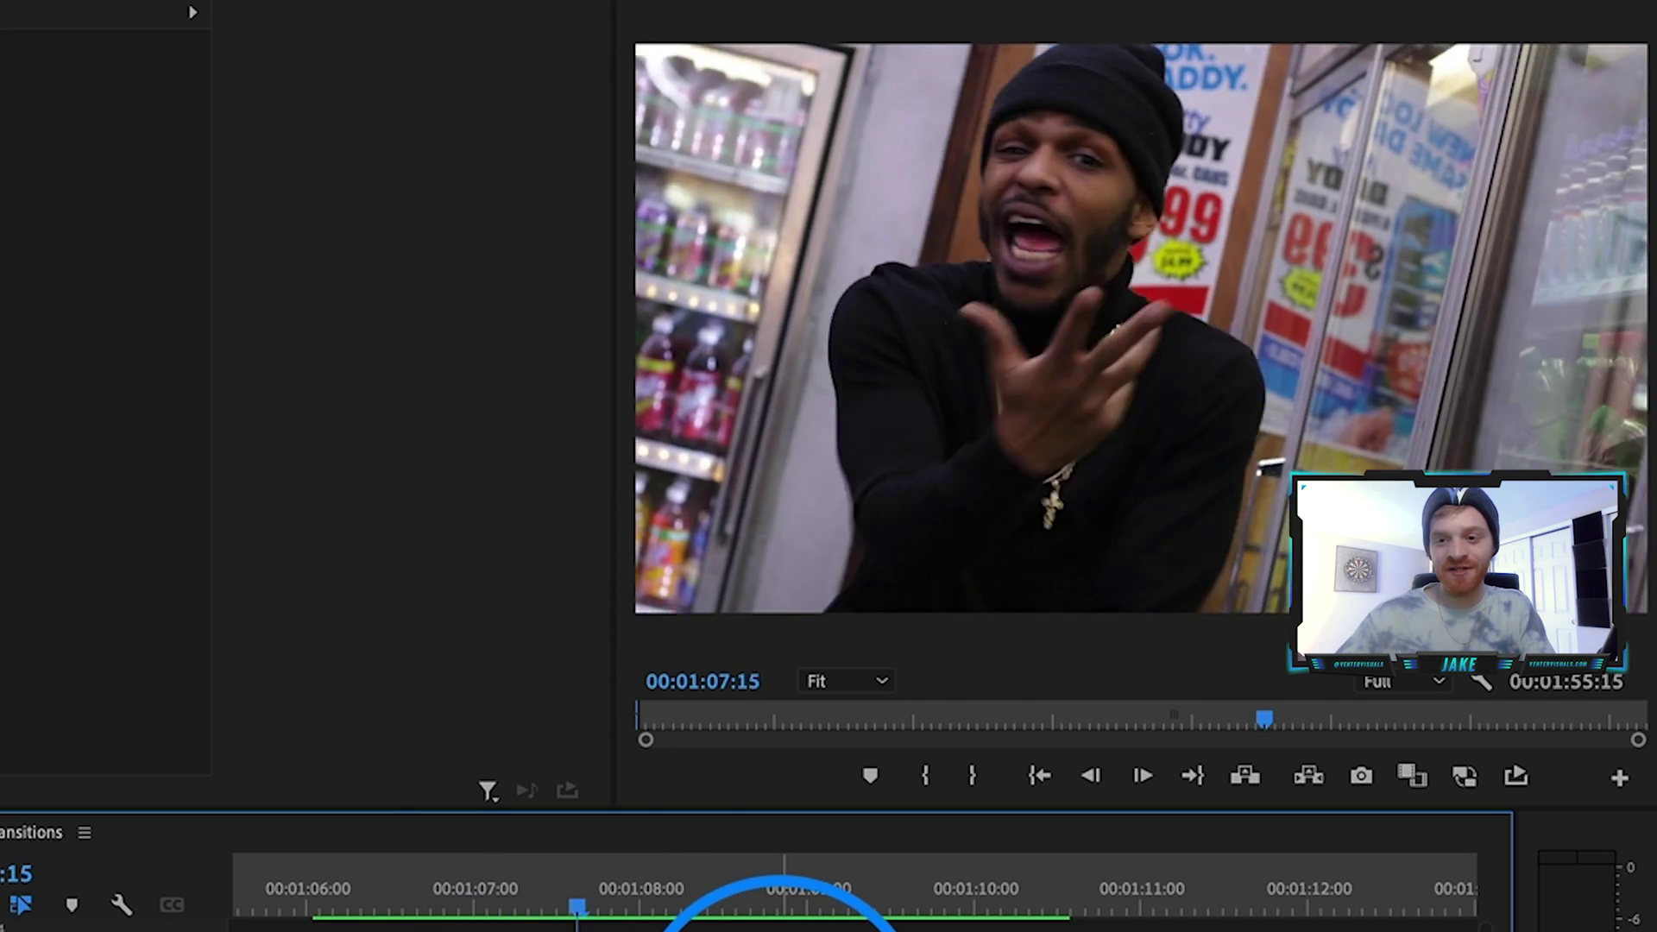
click(395, 882)
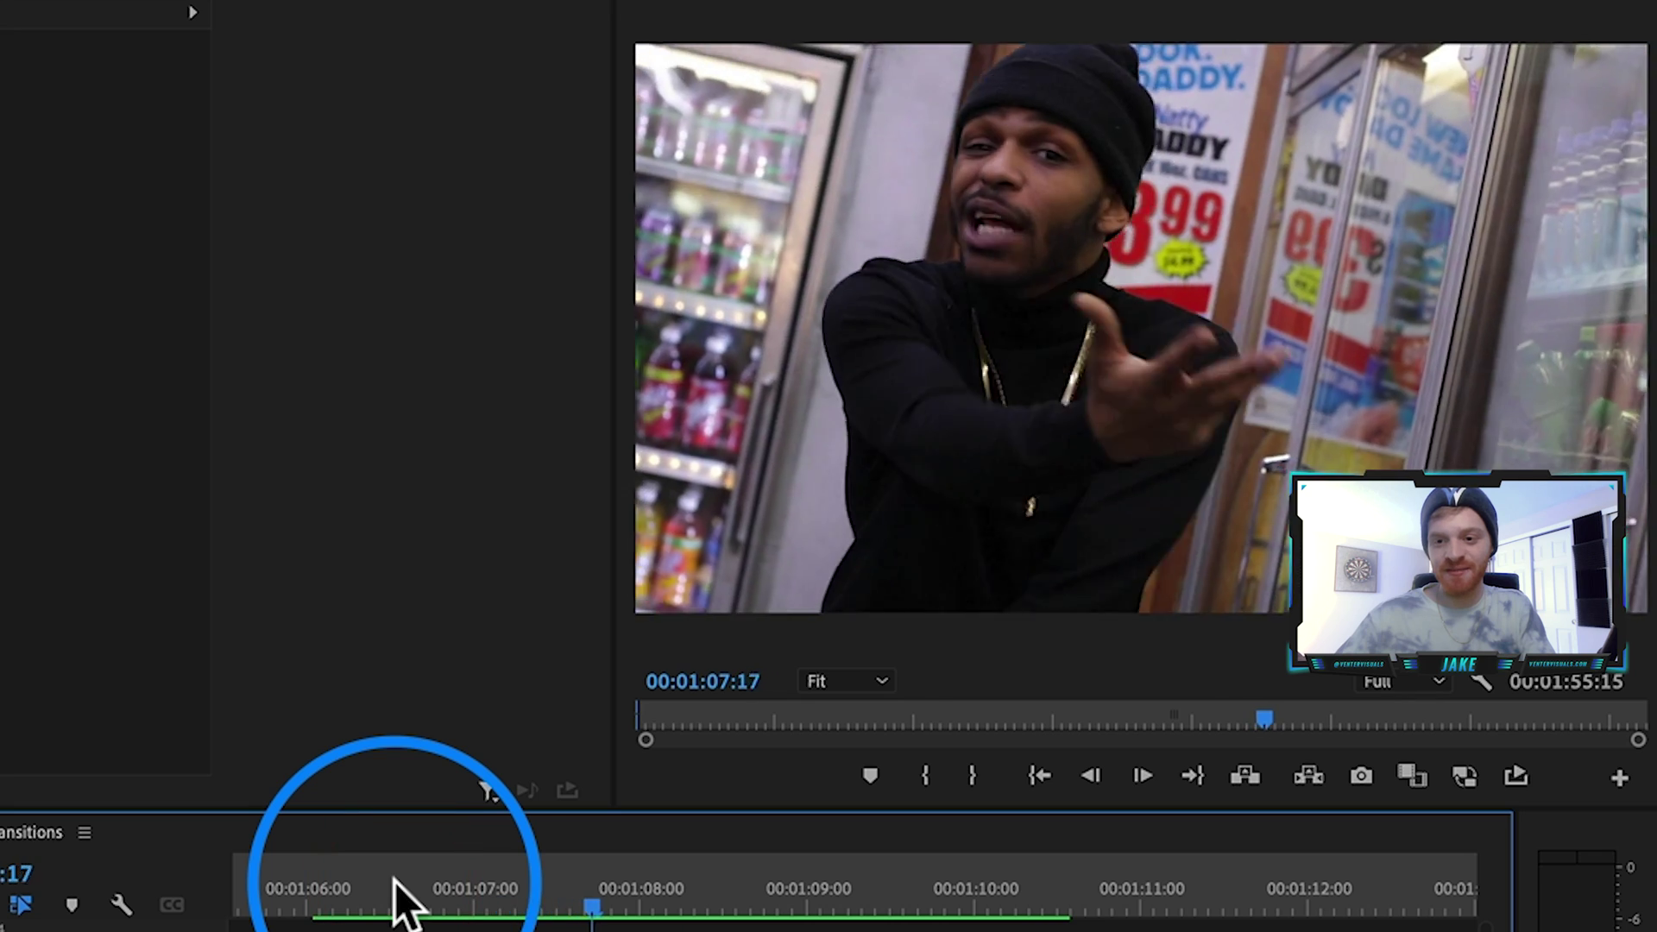
click(395, 882)
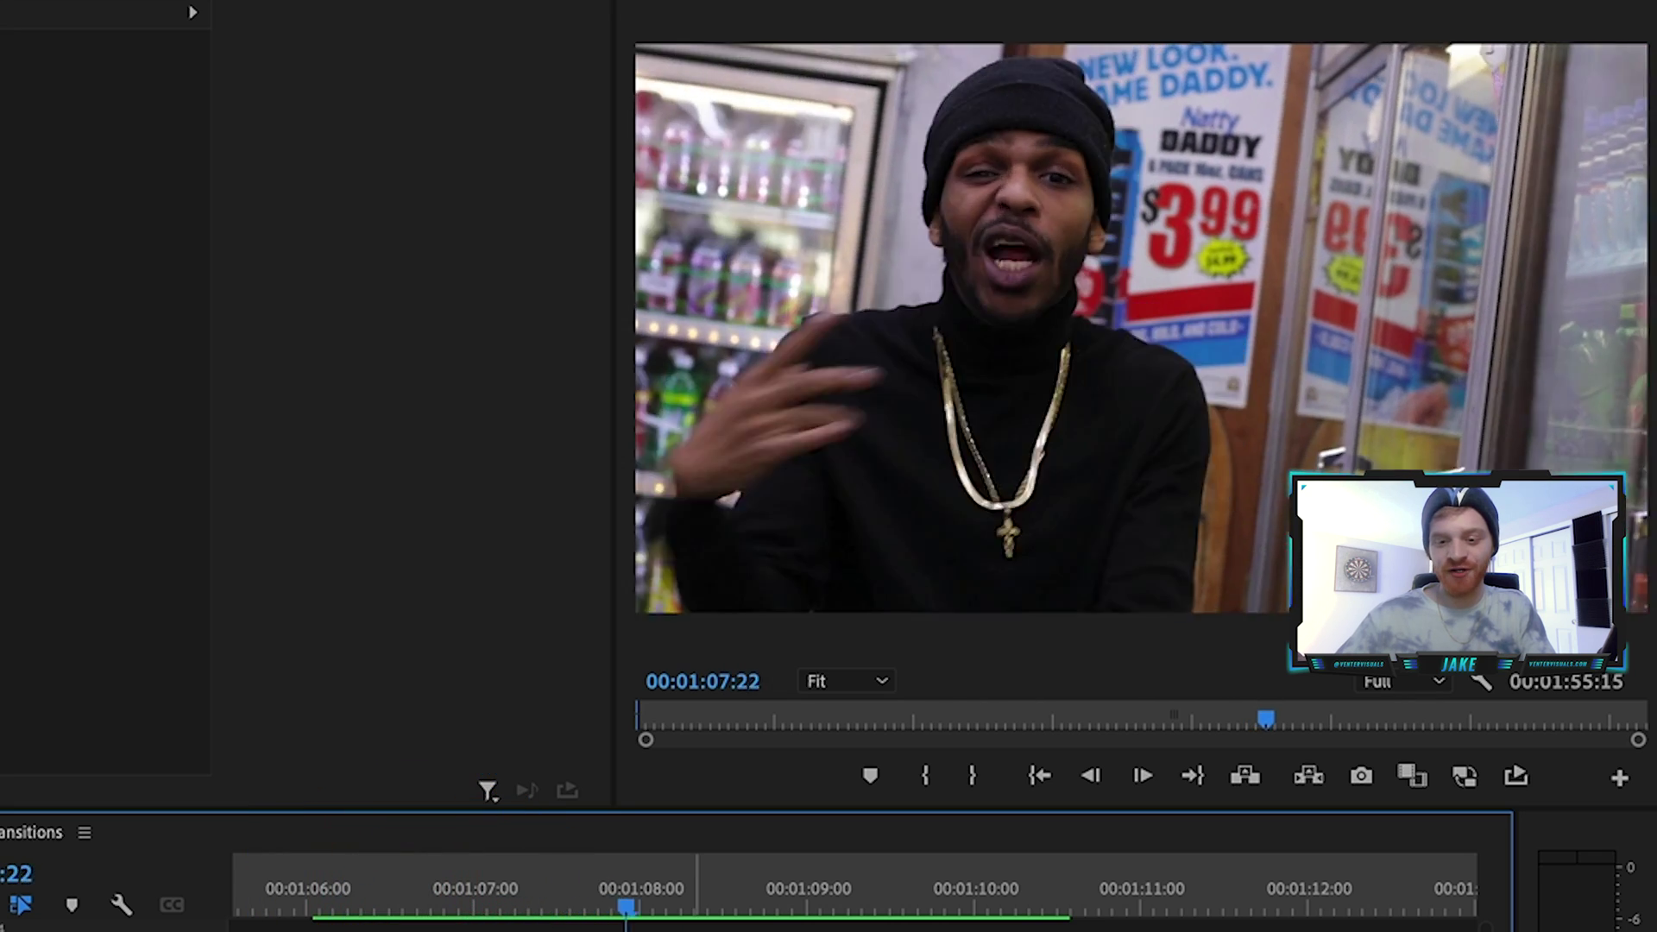
Delete the existing piece between MVI_0277.MP4 and MVI_0274.MP4 and extend the clips to meet at 00:01:07:09
click(960, 759)
key(BackSpace)
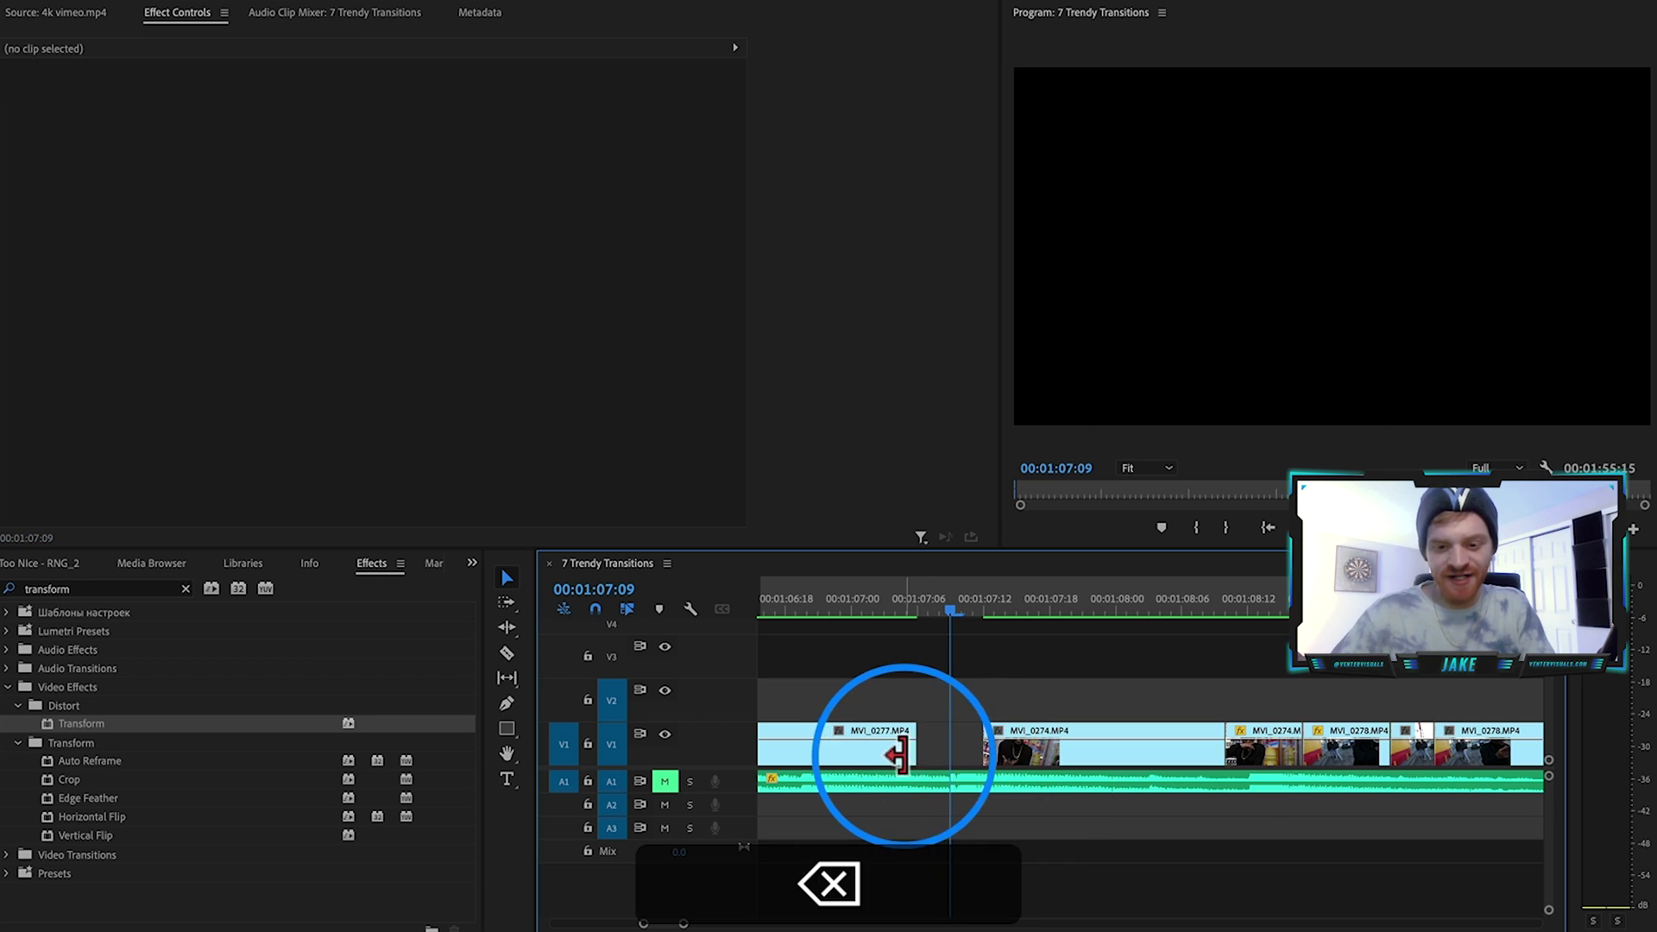
drag(904, 755, 931, 754)
drag(938, 592, 950, 598)
click(945, 742)
key(=)
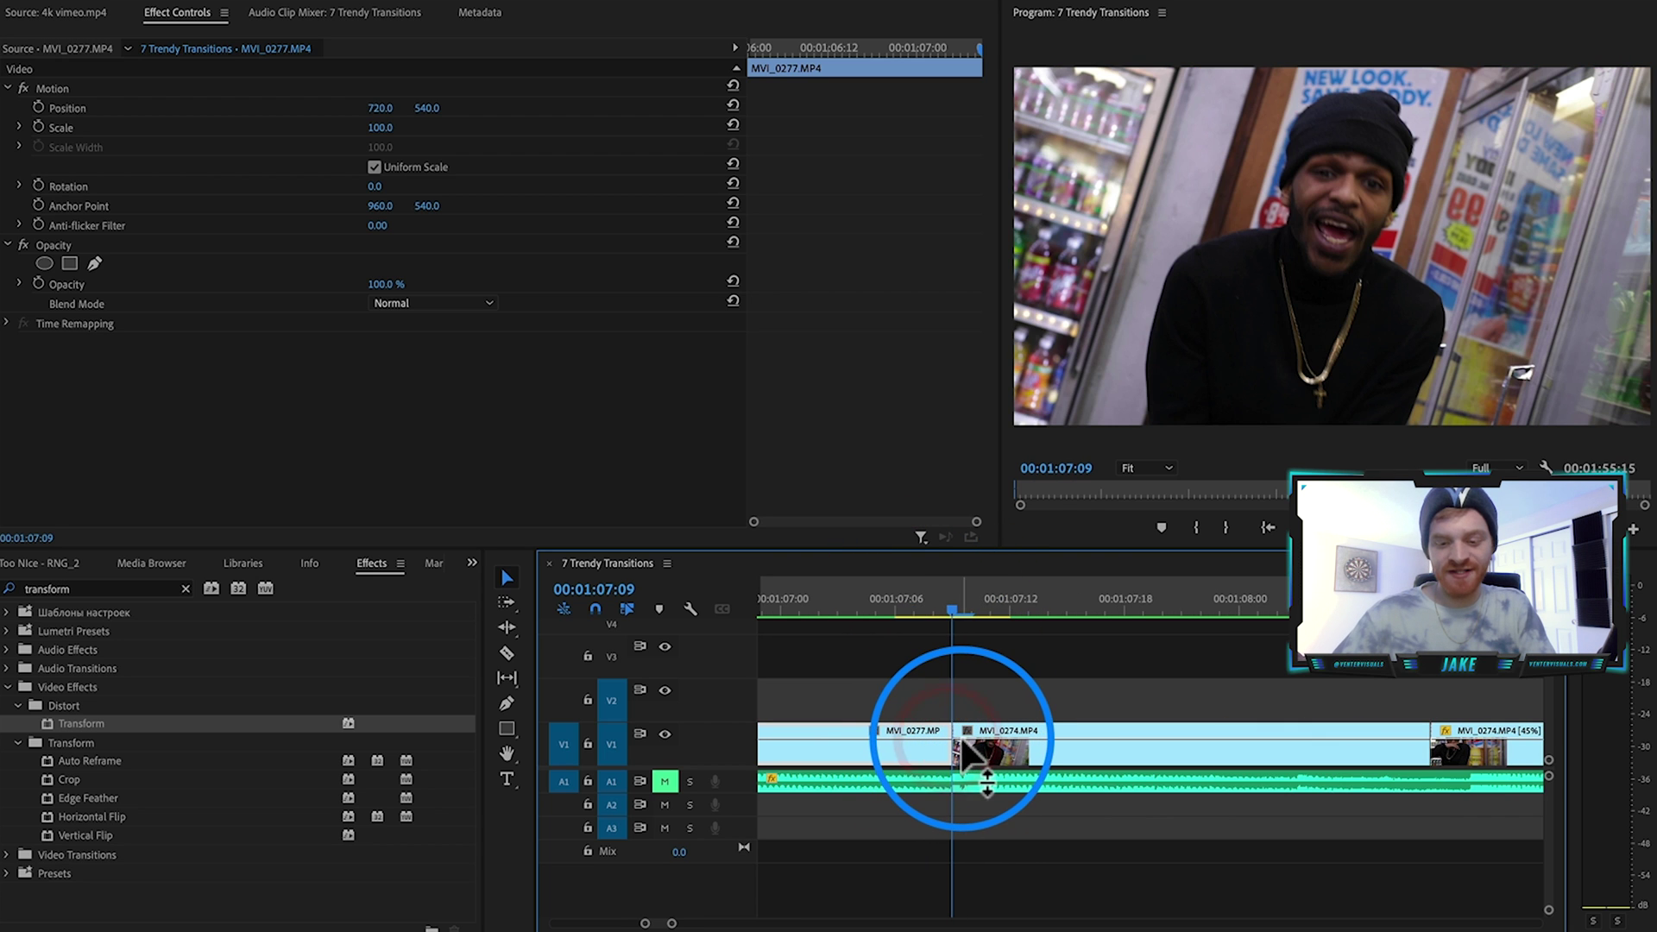
Cut MVI_0277.MP4 at 00:01:07:04 and MVI_0274.MP4 at 00:01:07:14, five frames either side of their shared edit point
key(shift+Left)
key(c)
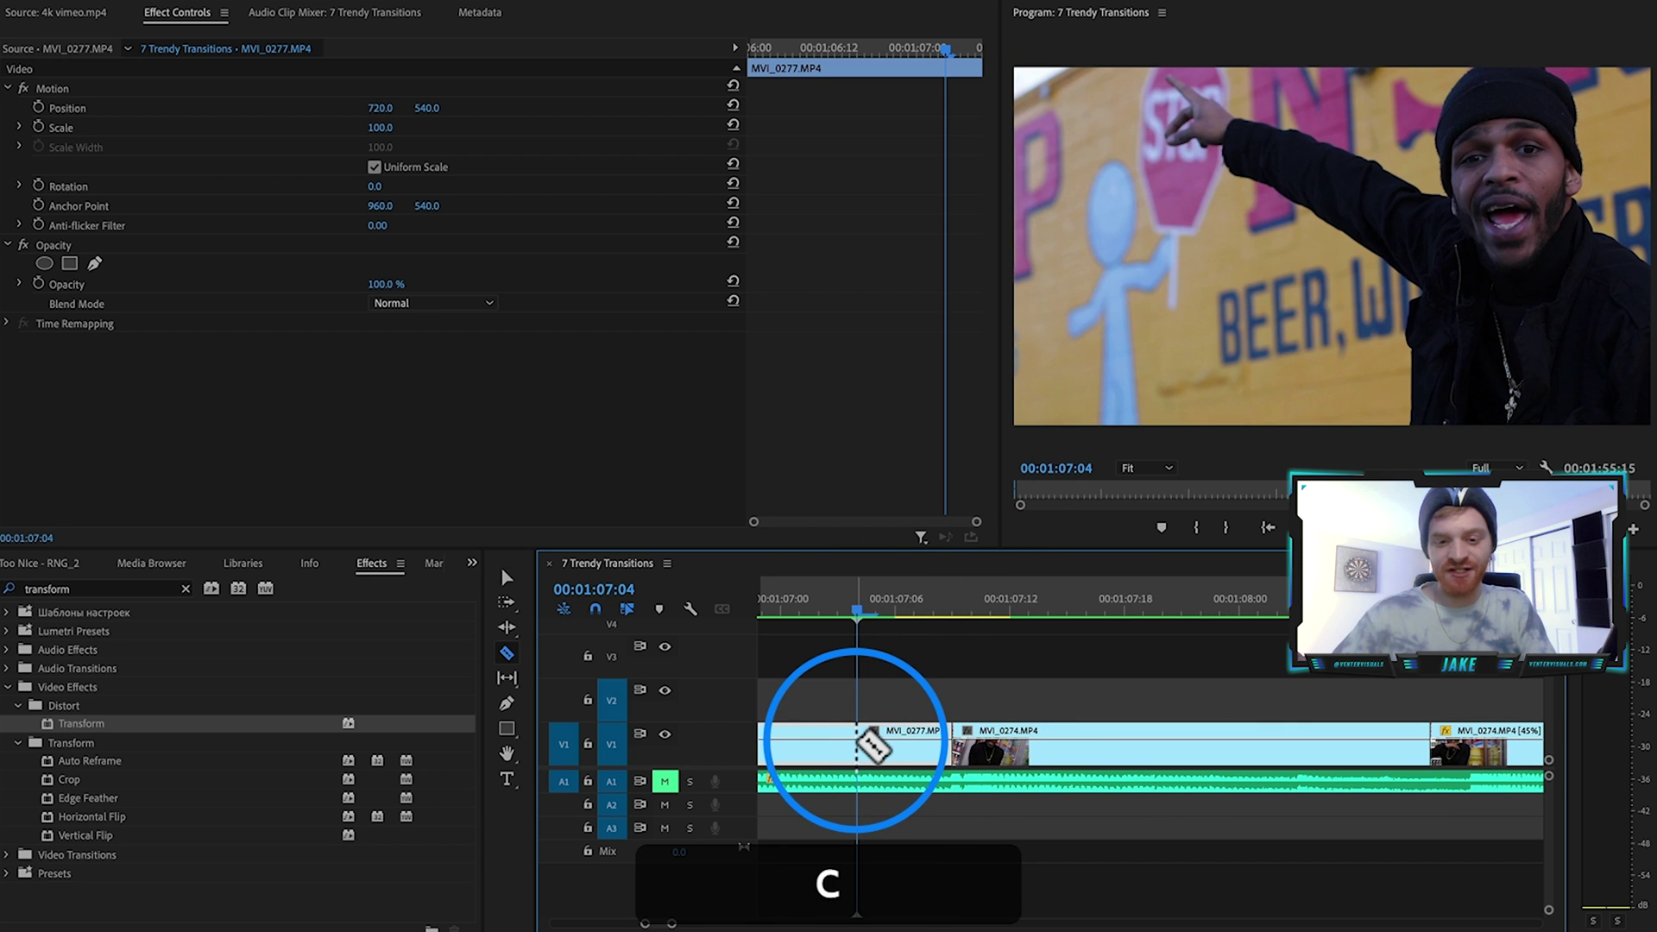
click(856, 741)
key(shift+Right)
key(shift+Right)
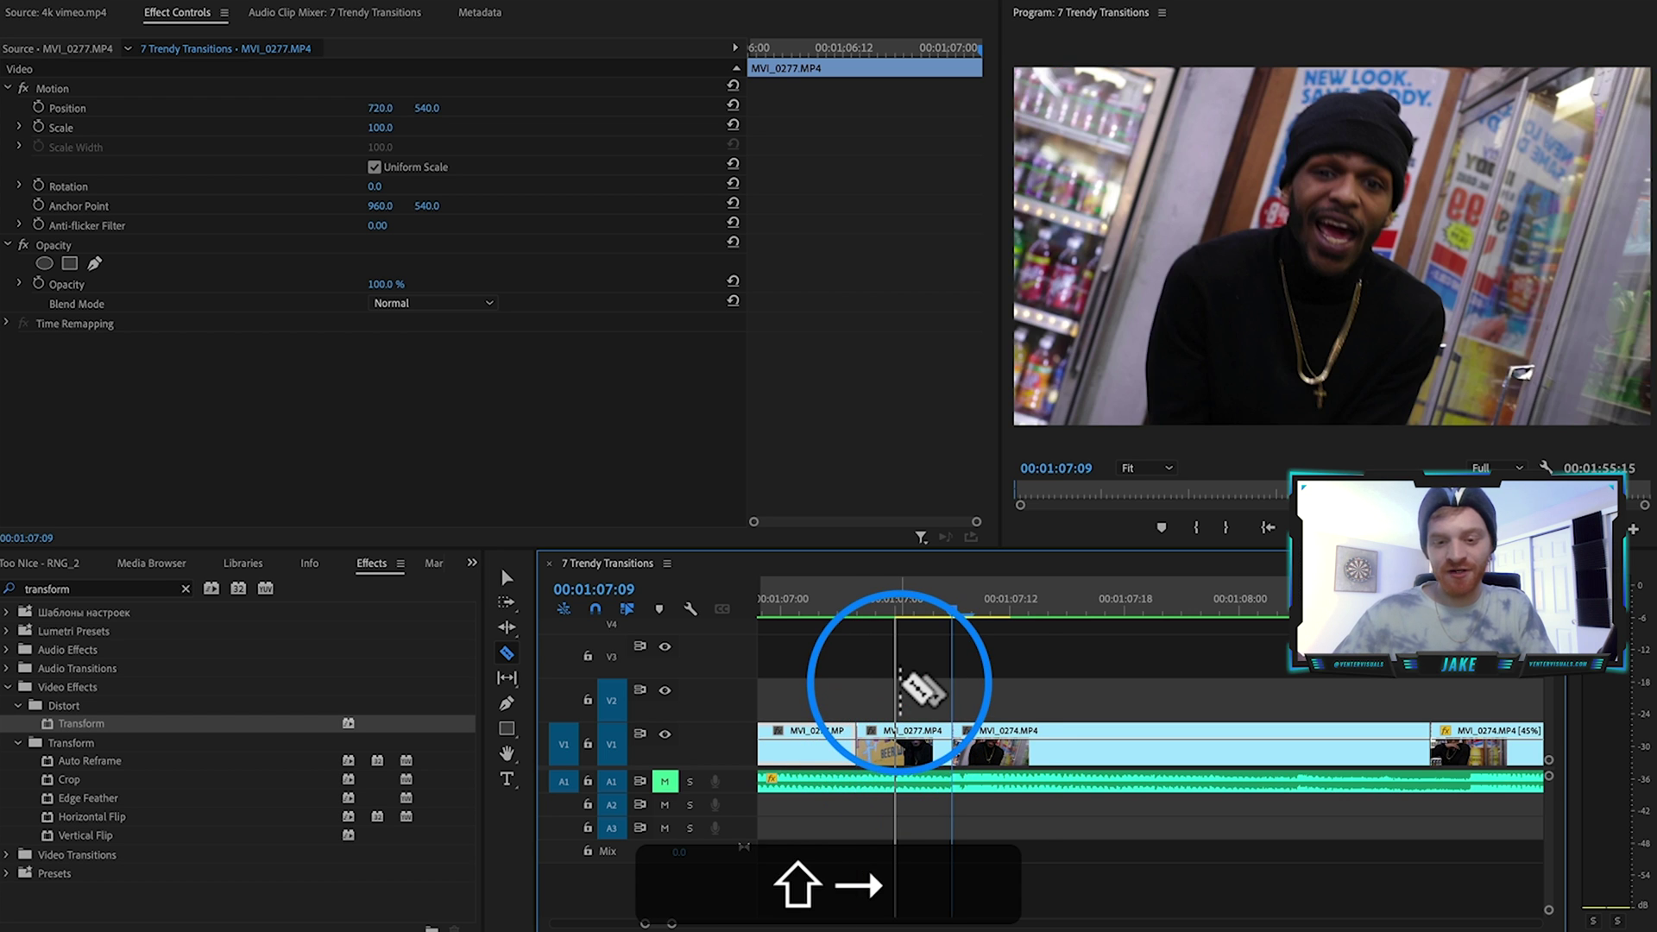
click(1049, 740)
key(v)
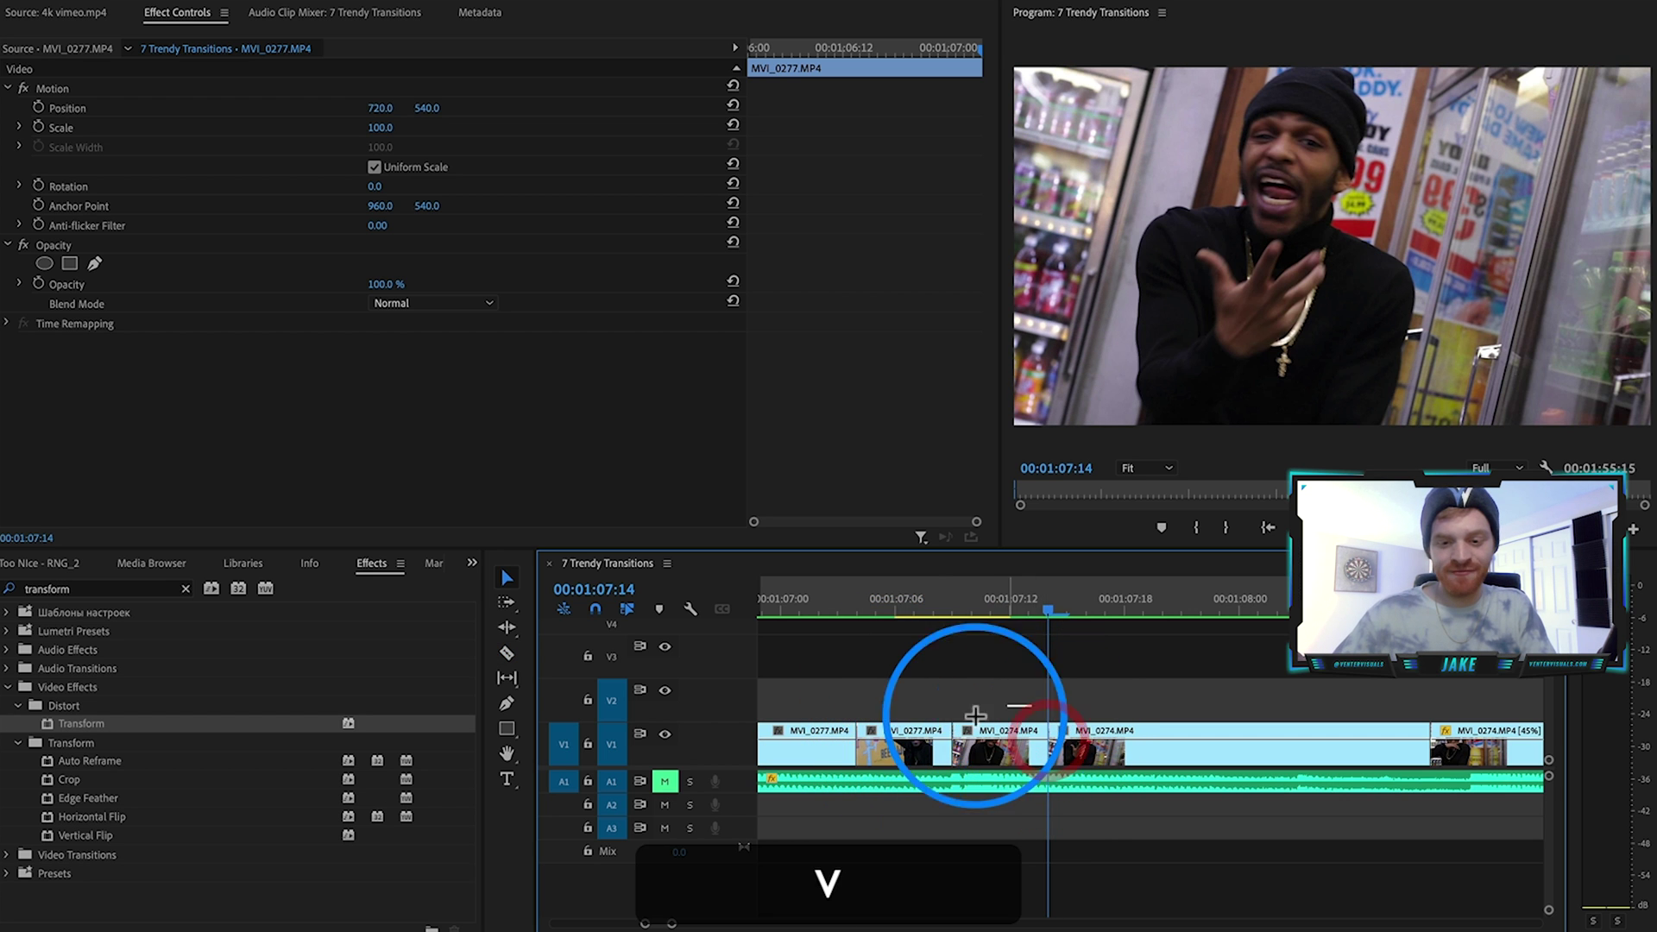
Select the two short pieces around the edit point and nest them with the default name
drag(999, 705, 934, 734)
drag(966, 606, 939, 637)
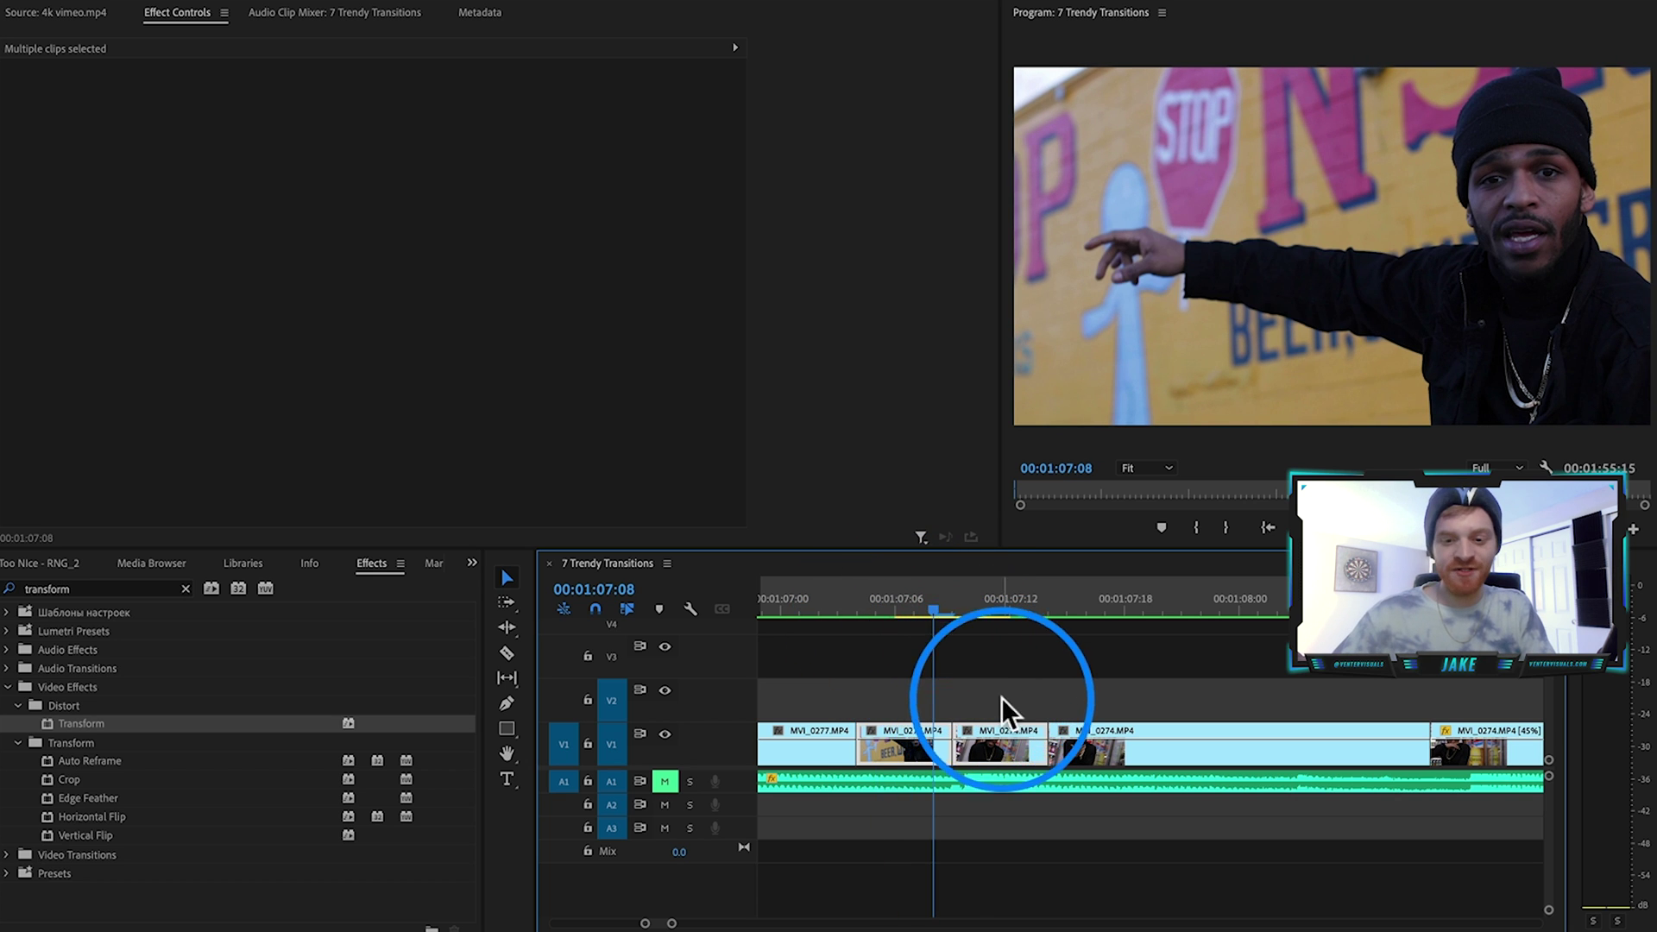
right_click(925, 755)
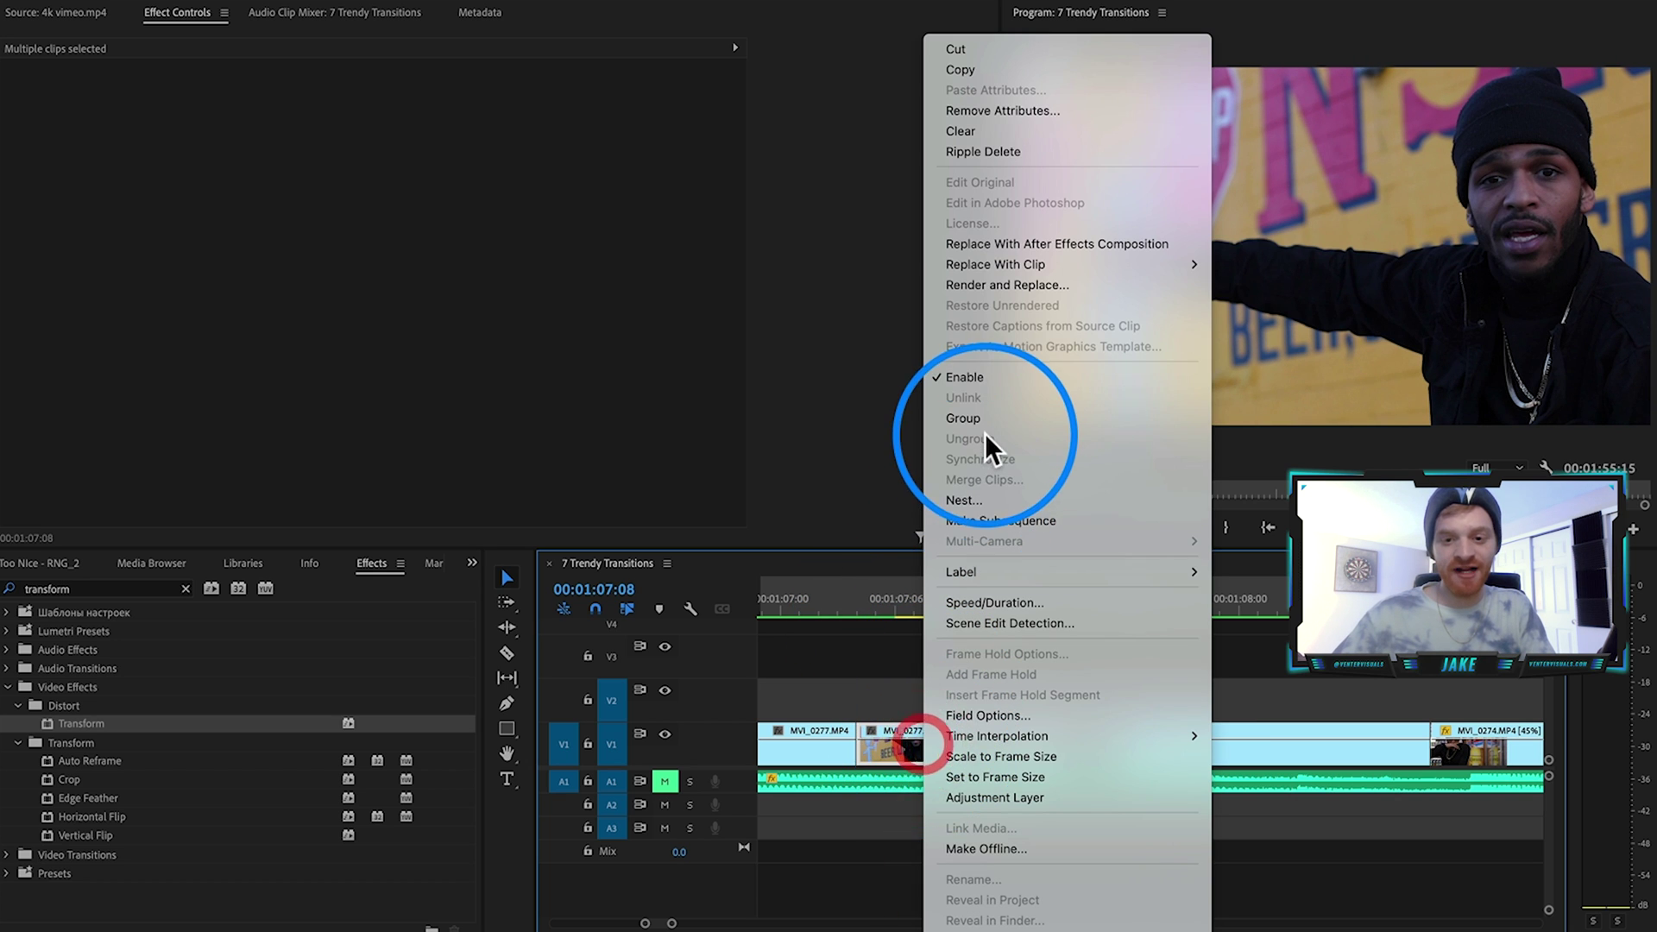
click(974, 499)
click(869, 480)
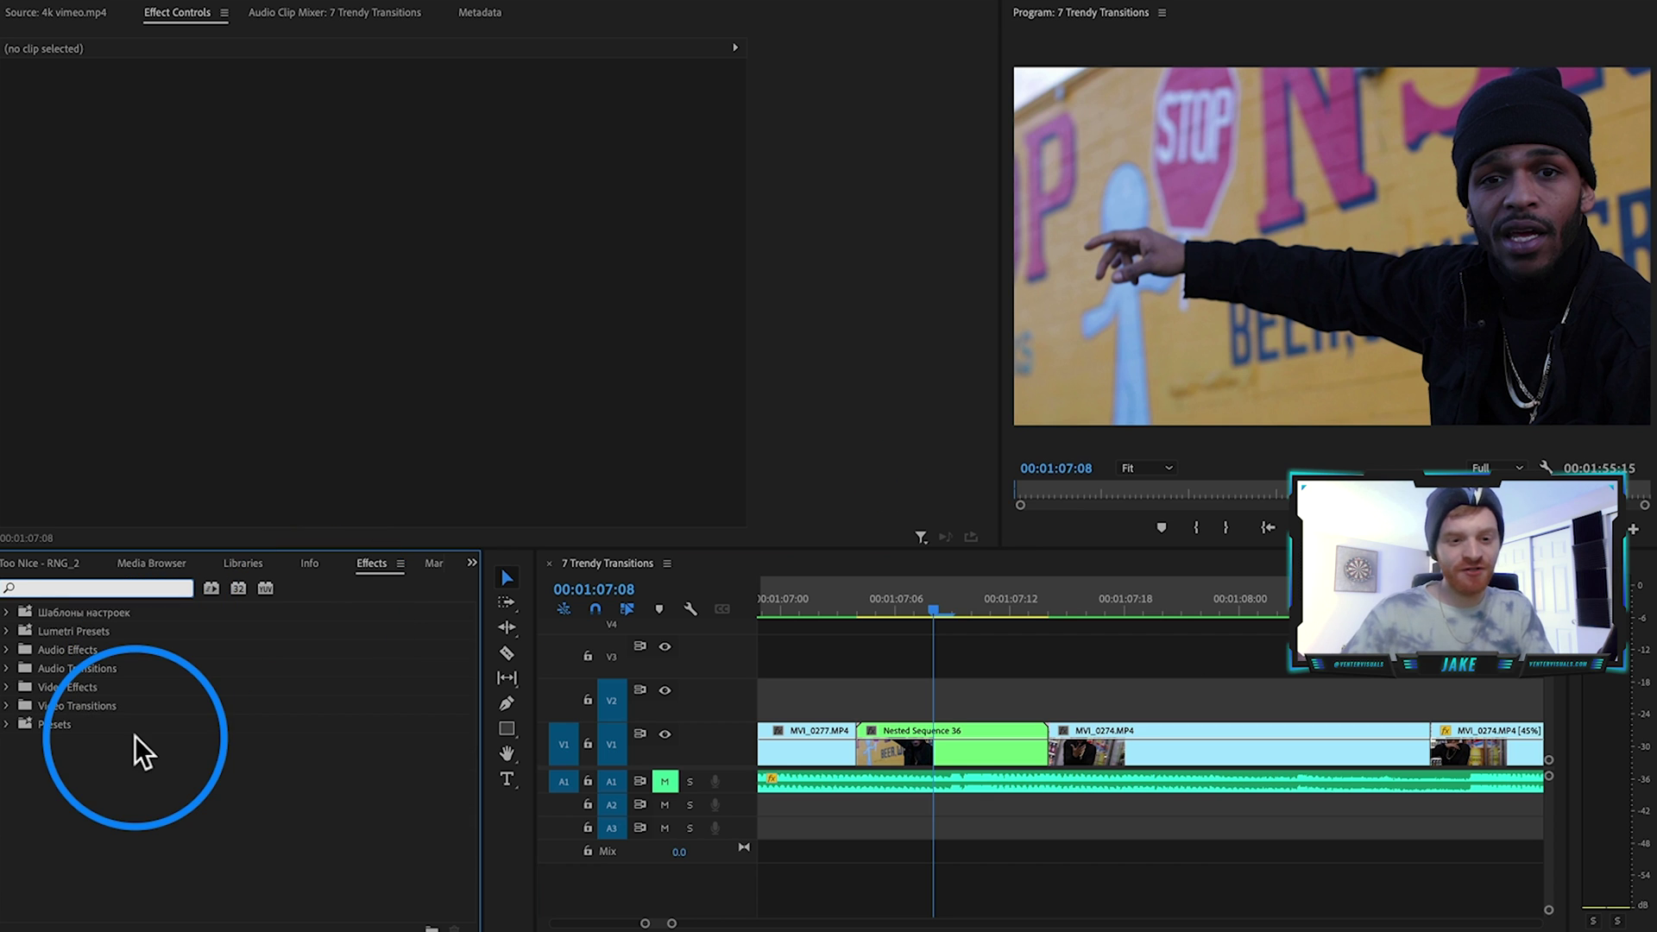
Find Gaussian Blur, apply it to the nested sequence, and set Blur Dimensions to Horizontal
text(gaus)
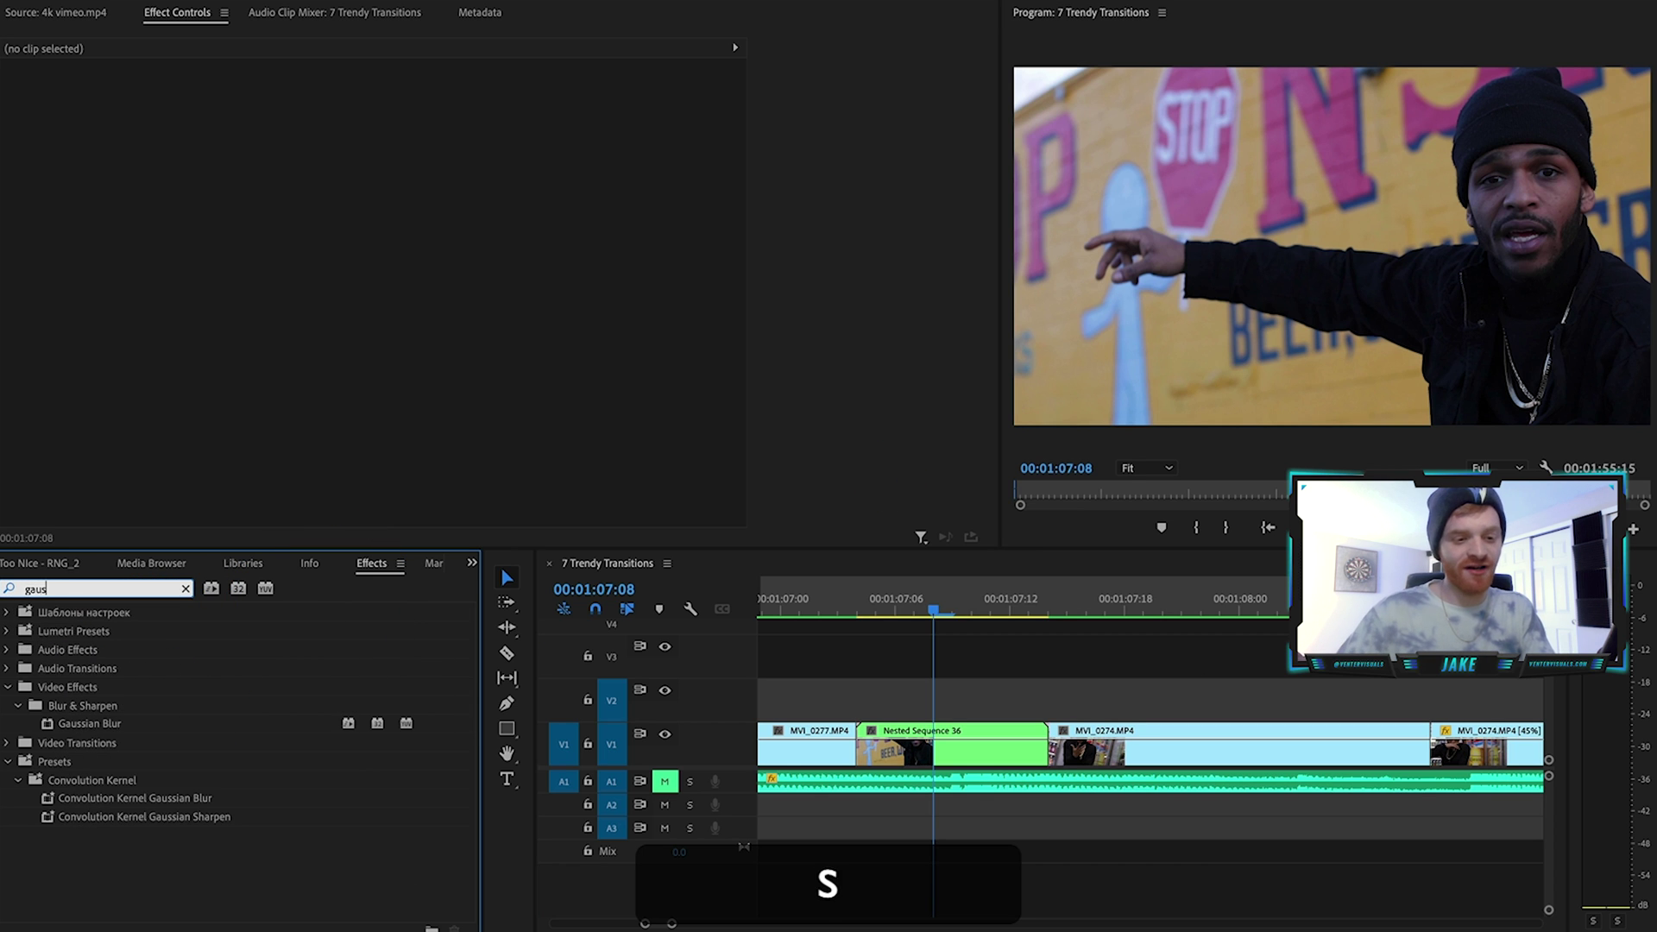
click(110, 724)
drag(53, 723, 993, 759)
click(476, 400)
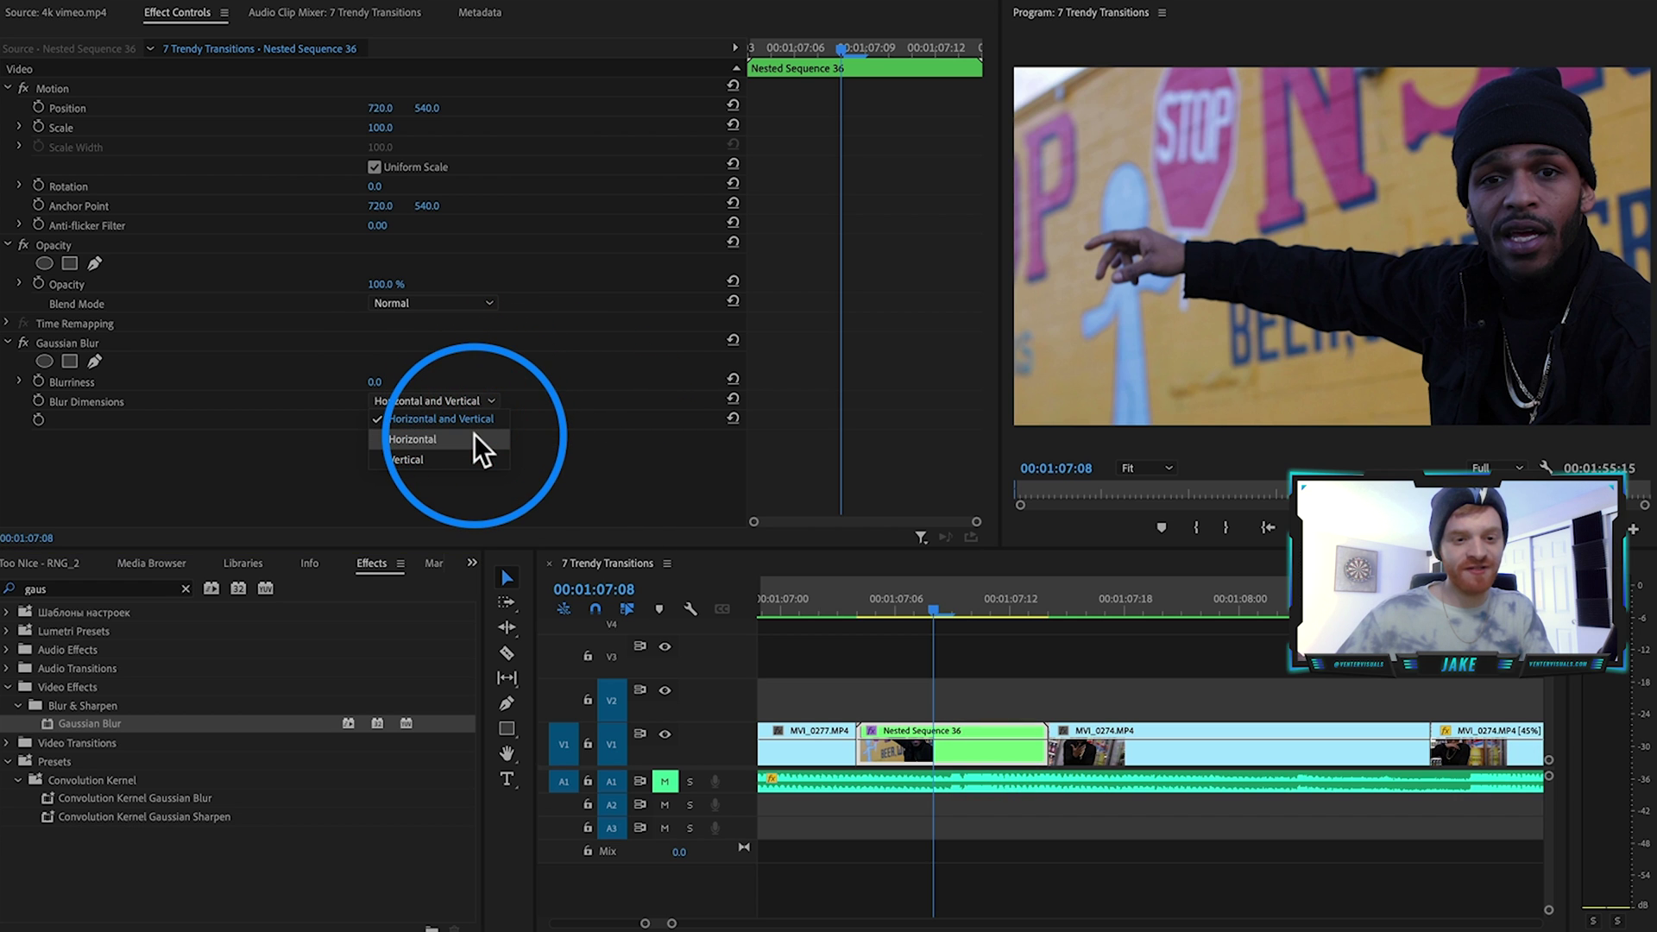
click(473, 436)
Keyframe Gaussian Blur's Blurriness from 0 at the start of the nest to a very strong blur at the cut
click(39, 380)
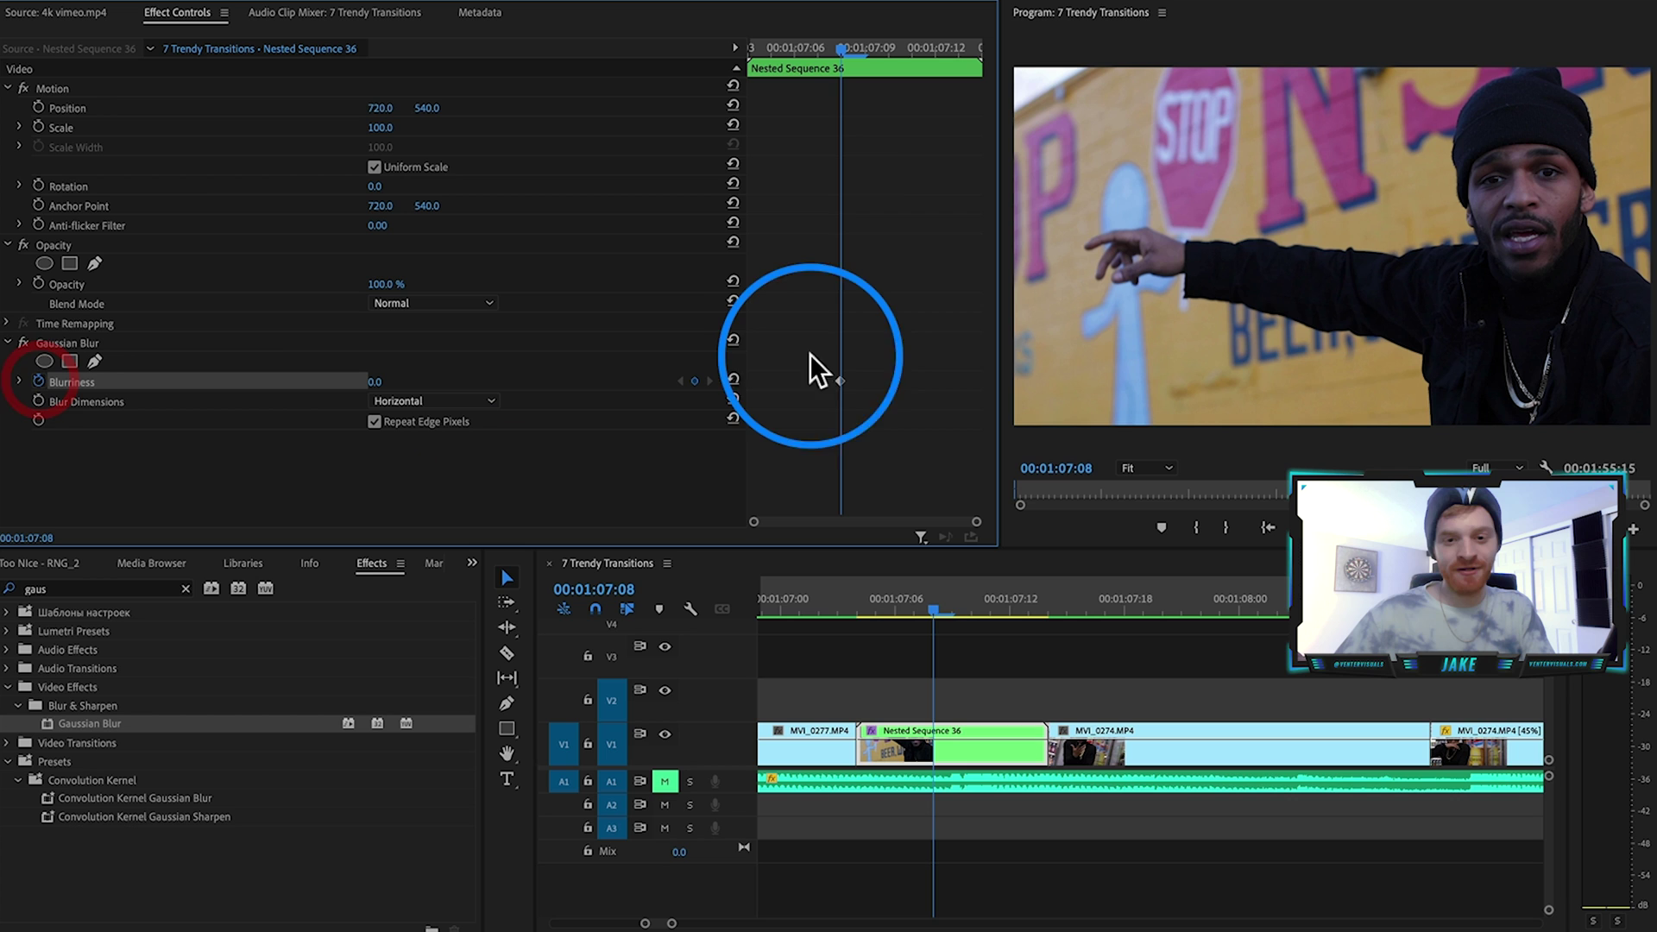
drag(842, 381, 614, 386)
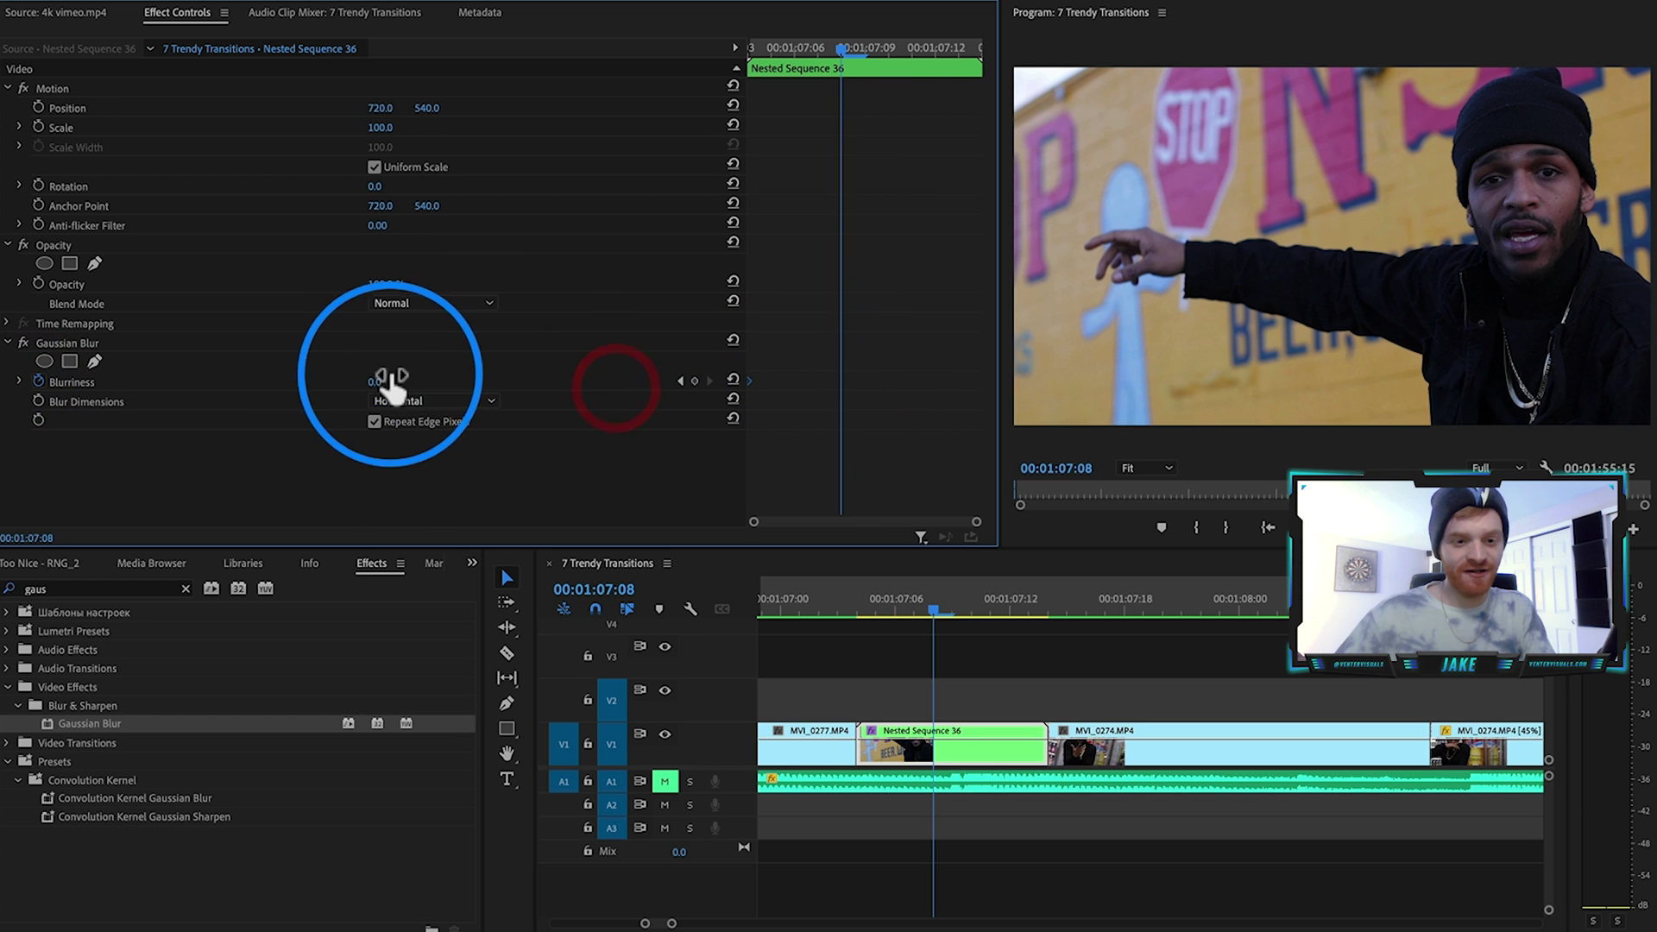
drag(390, 381, 659, 259)
drag(840, 381, 857, 381)
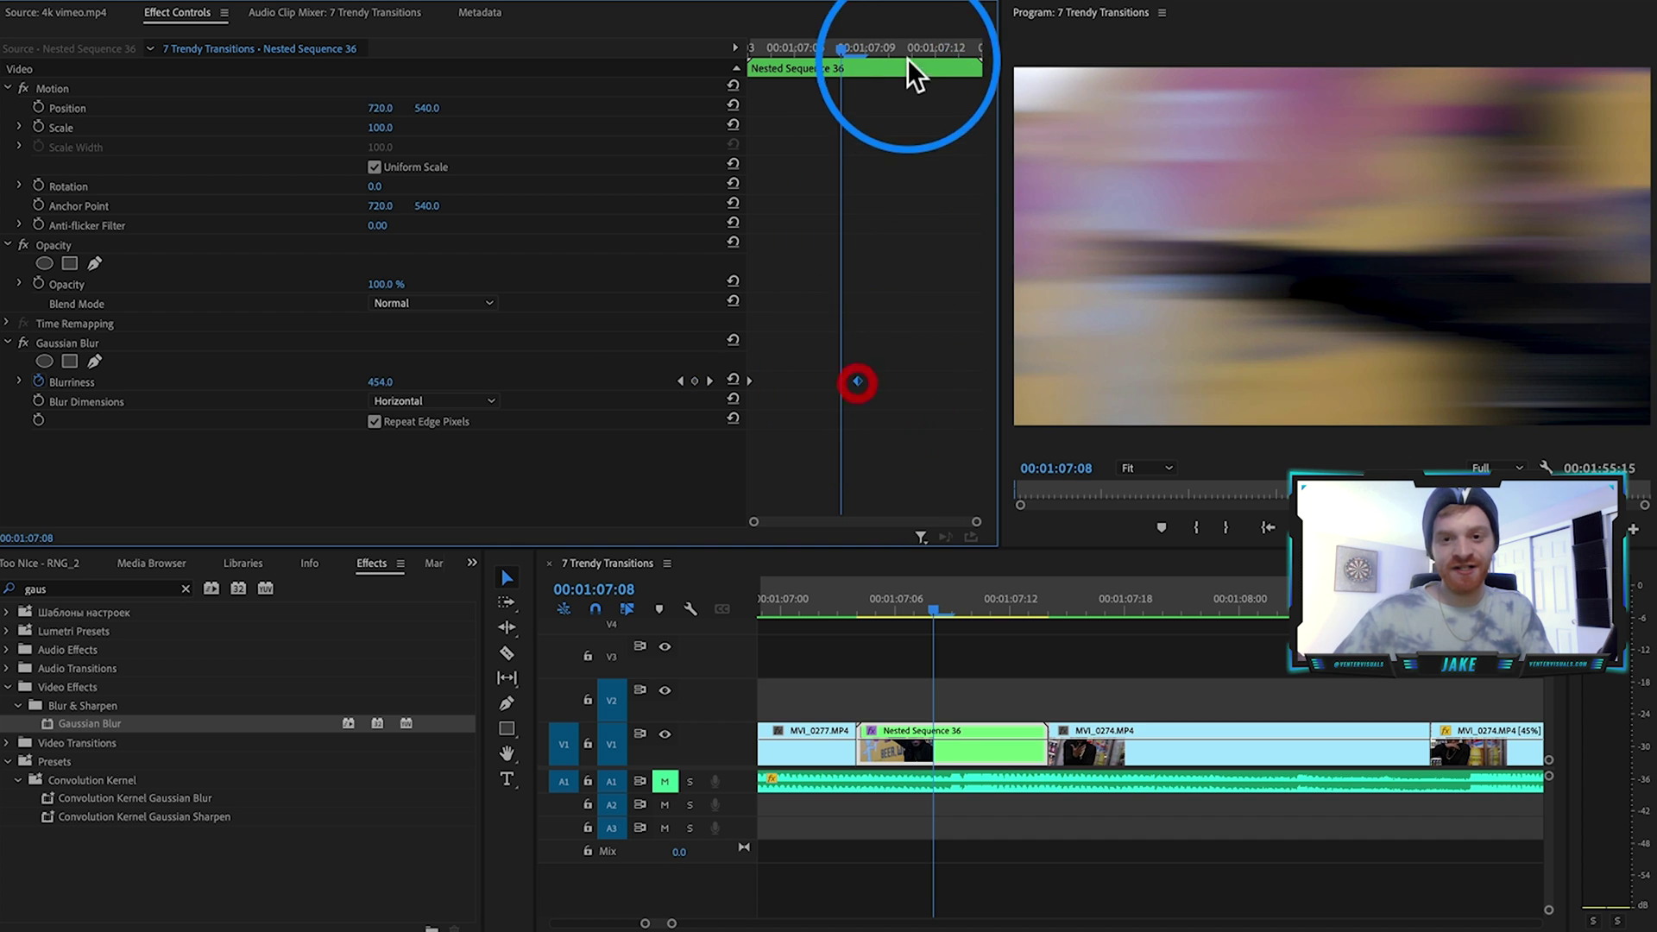
Add a zero Blurriness keyframe after the cut, tighten the outer keyframes around the cut, and play back the blur
click(947, 48)
click(732, 379)
drag(960, 380, 1158, 380)
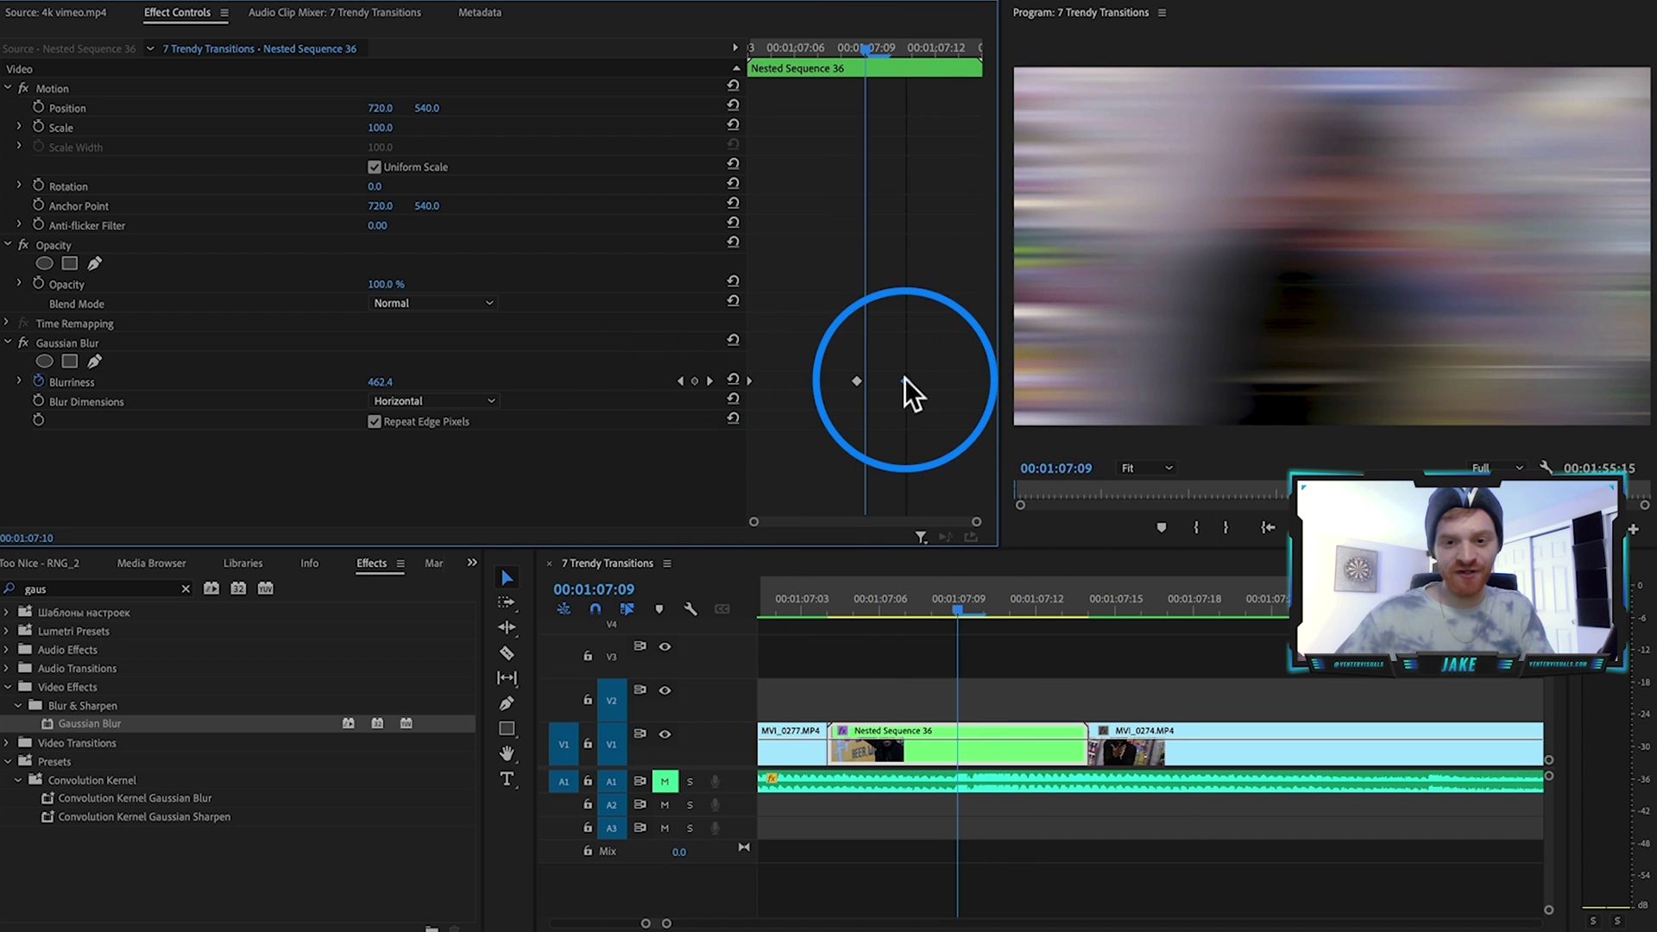
click(904, 380)
drag(748, 380, 818, 381)
click(846, 602)
key(space)
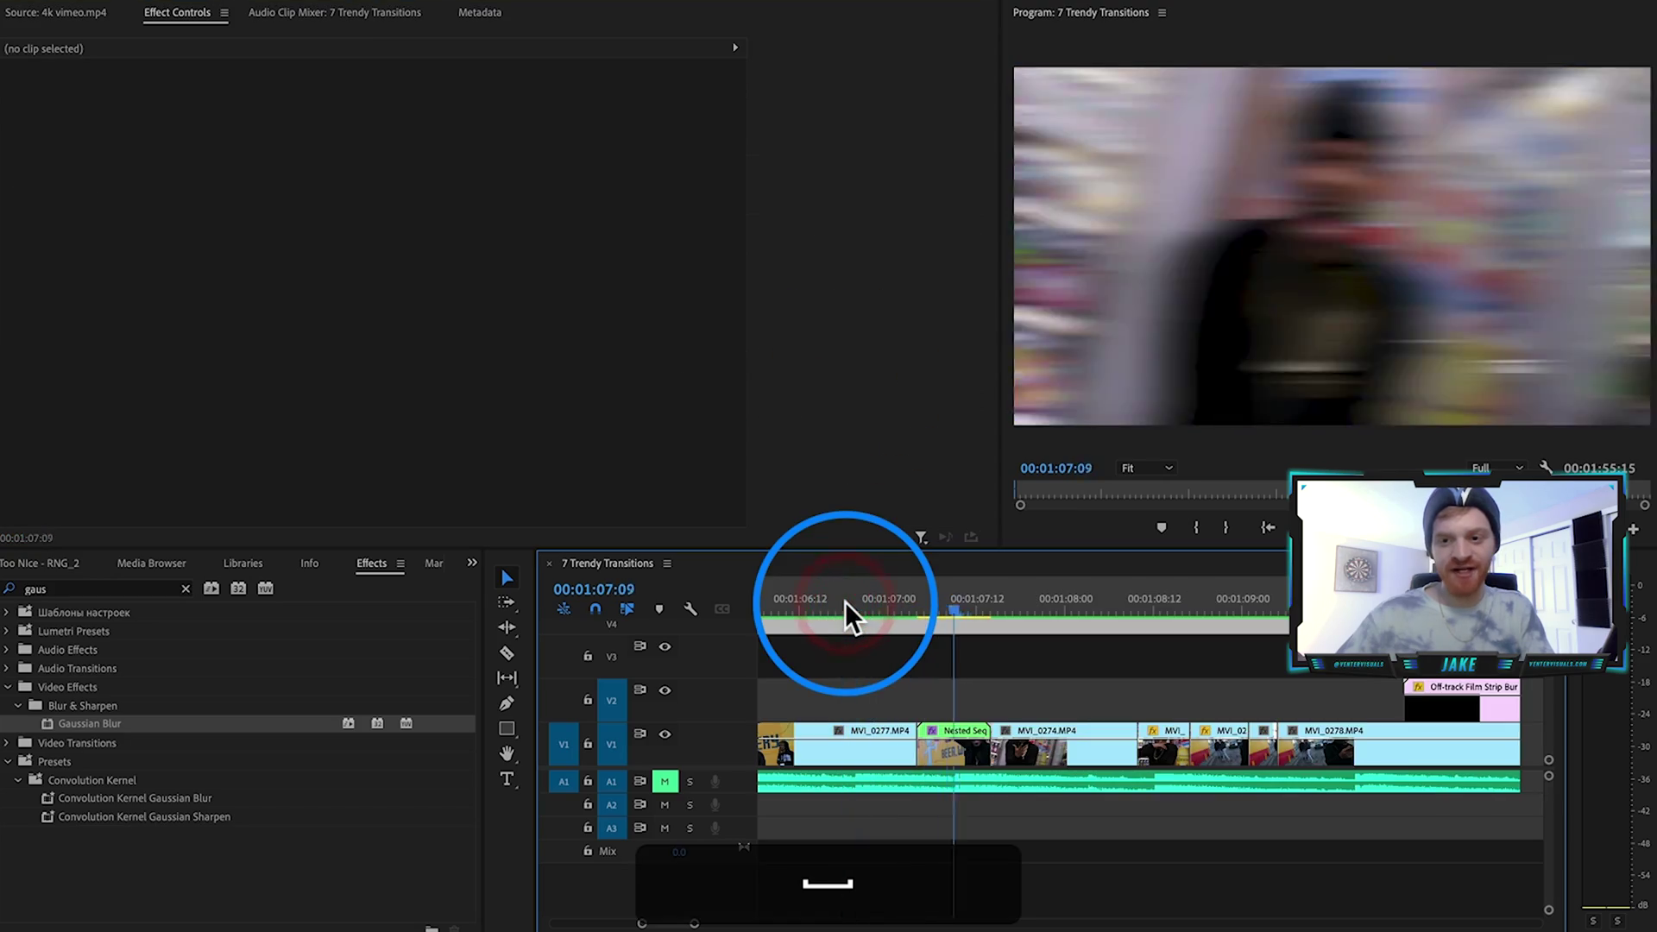
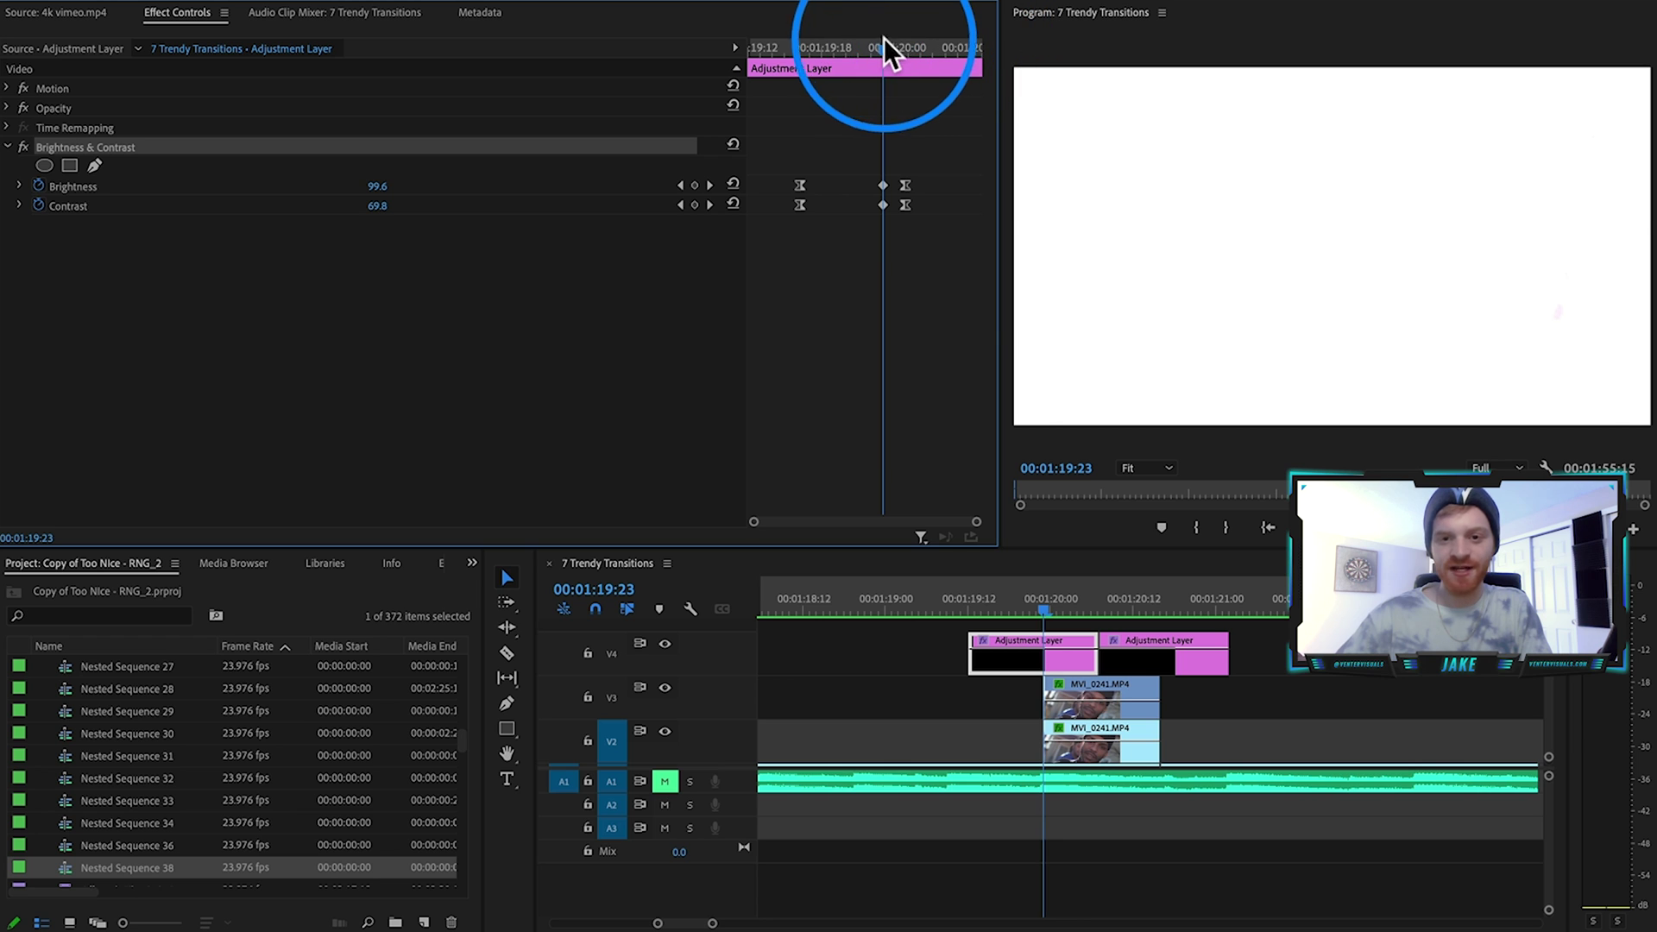
Duplicate the first Brightness & Contrast Adjustment Layer over the end of the stacked MVI_0241.MP4 pieces and scrub through the flash
drag(1039, 608, 1112, 610)
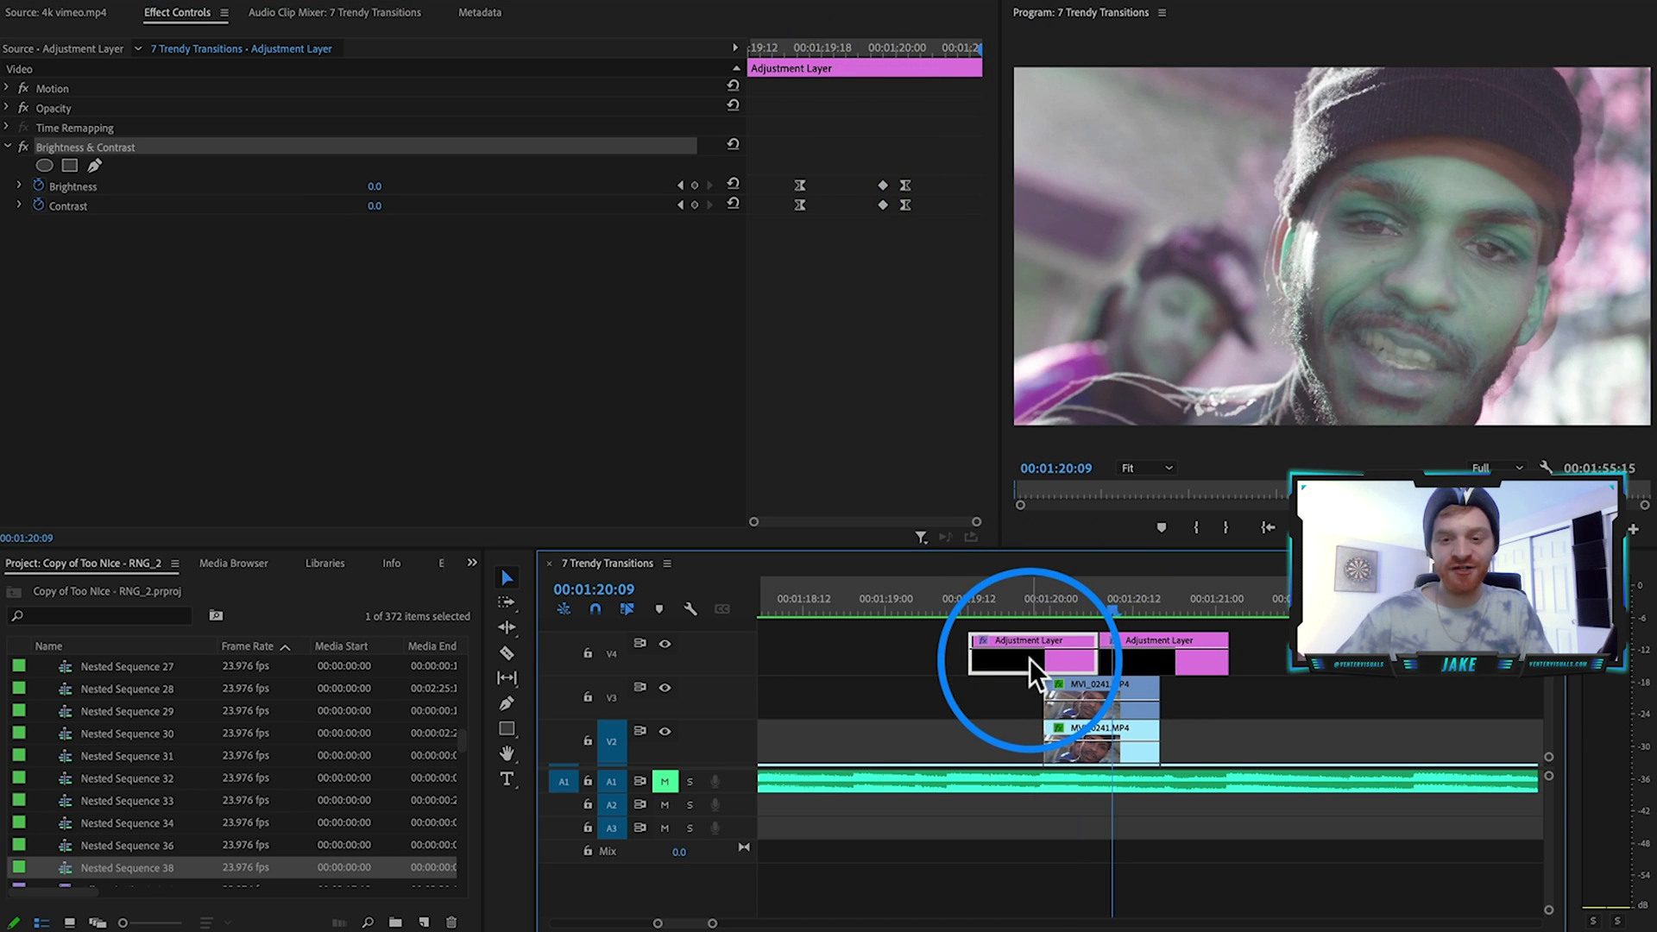
alt+drag(1013, 660, 1147, 670)
drag(1131, 607, 1172, 614)
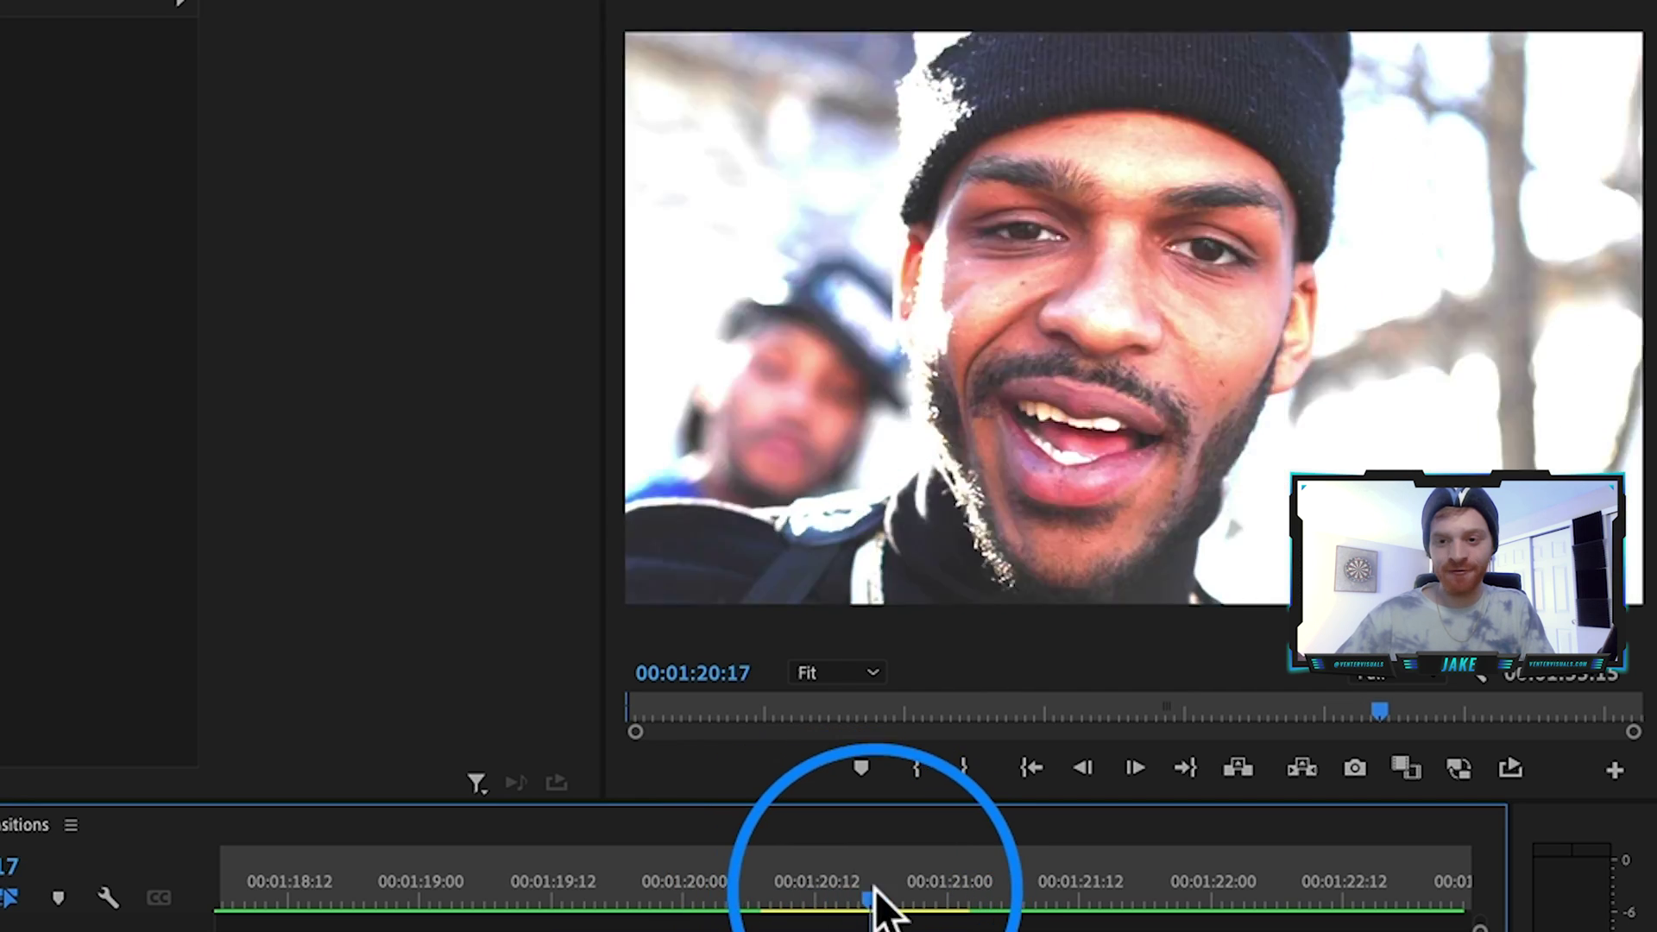
drag(871, 902, 915, 925)
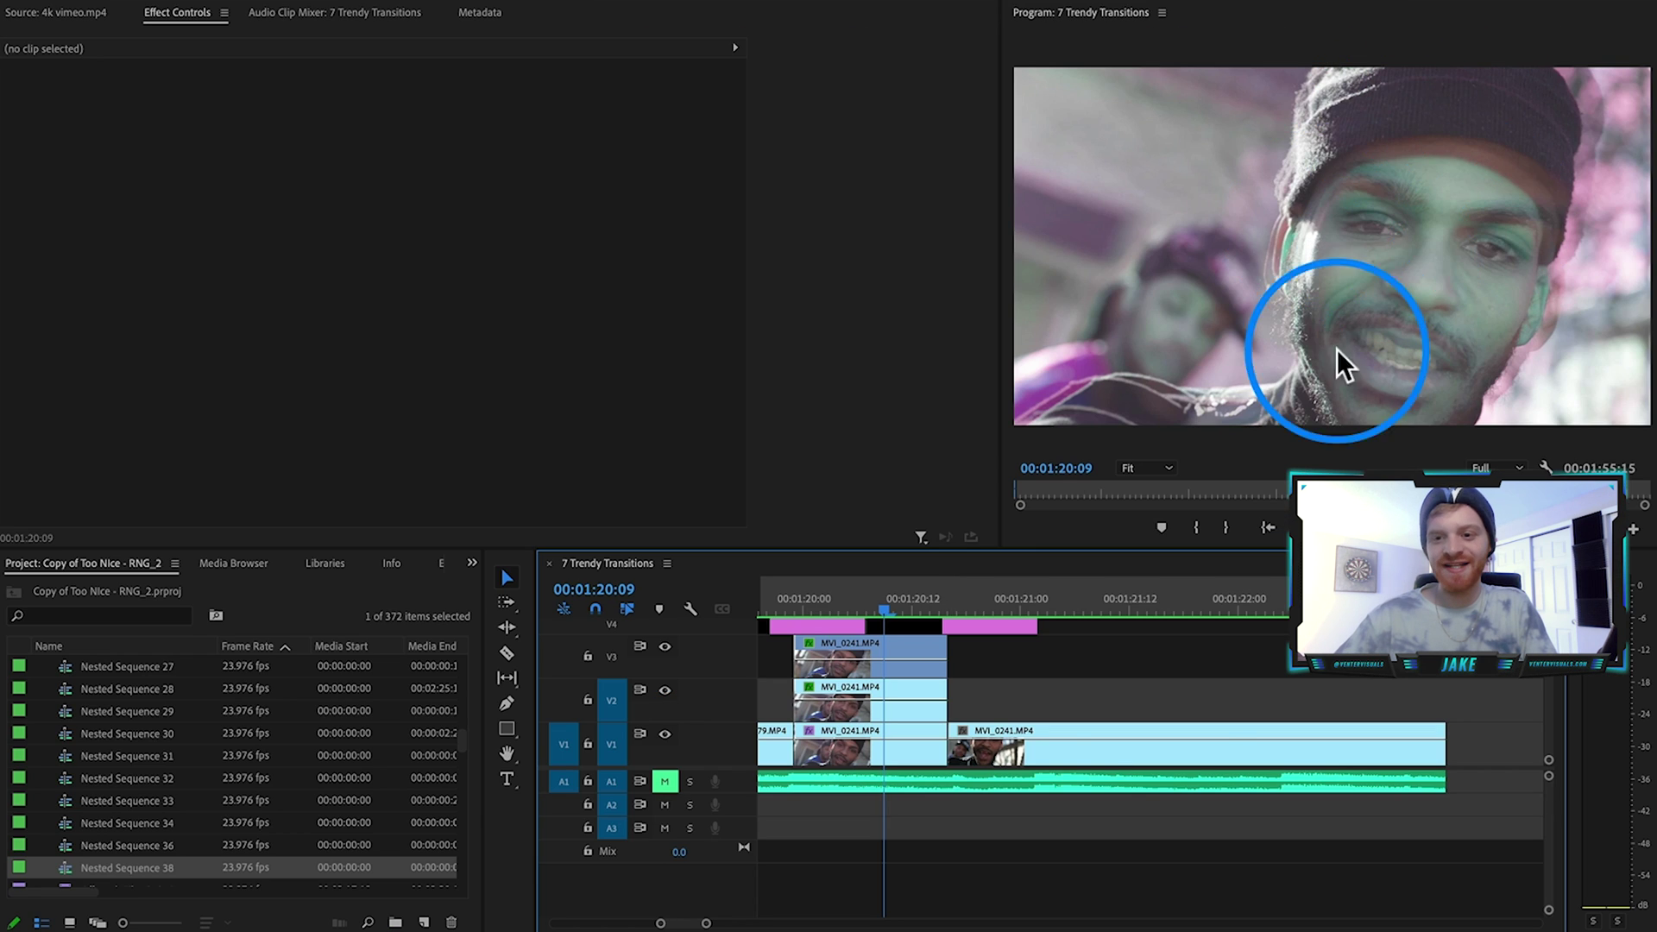
Stack two copies of the separate MVI_0241.MP4 clip near 00:01:24:13 directly above it on tracks V2 and V3
scroll(1148, 686, right, 2)
scroll(1148, 686, down, 3)
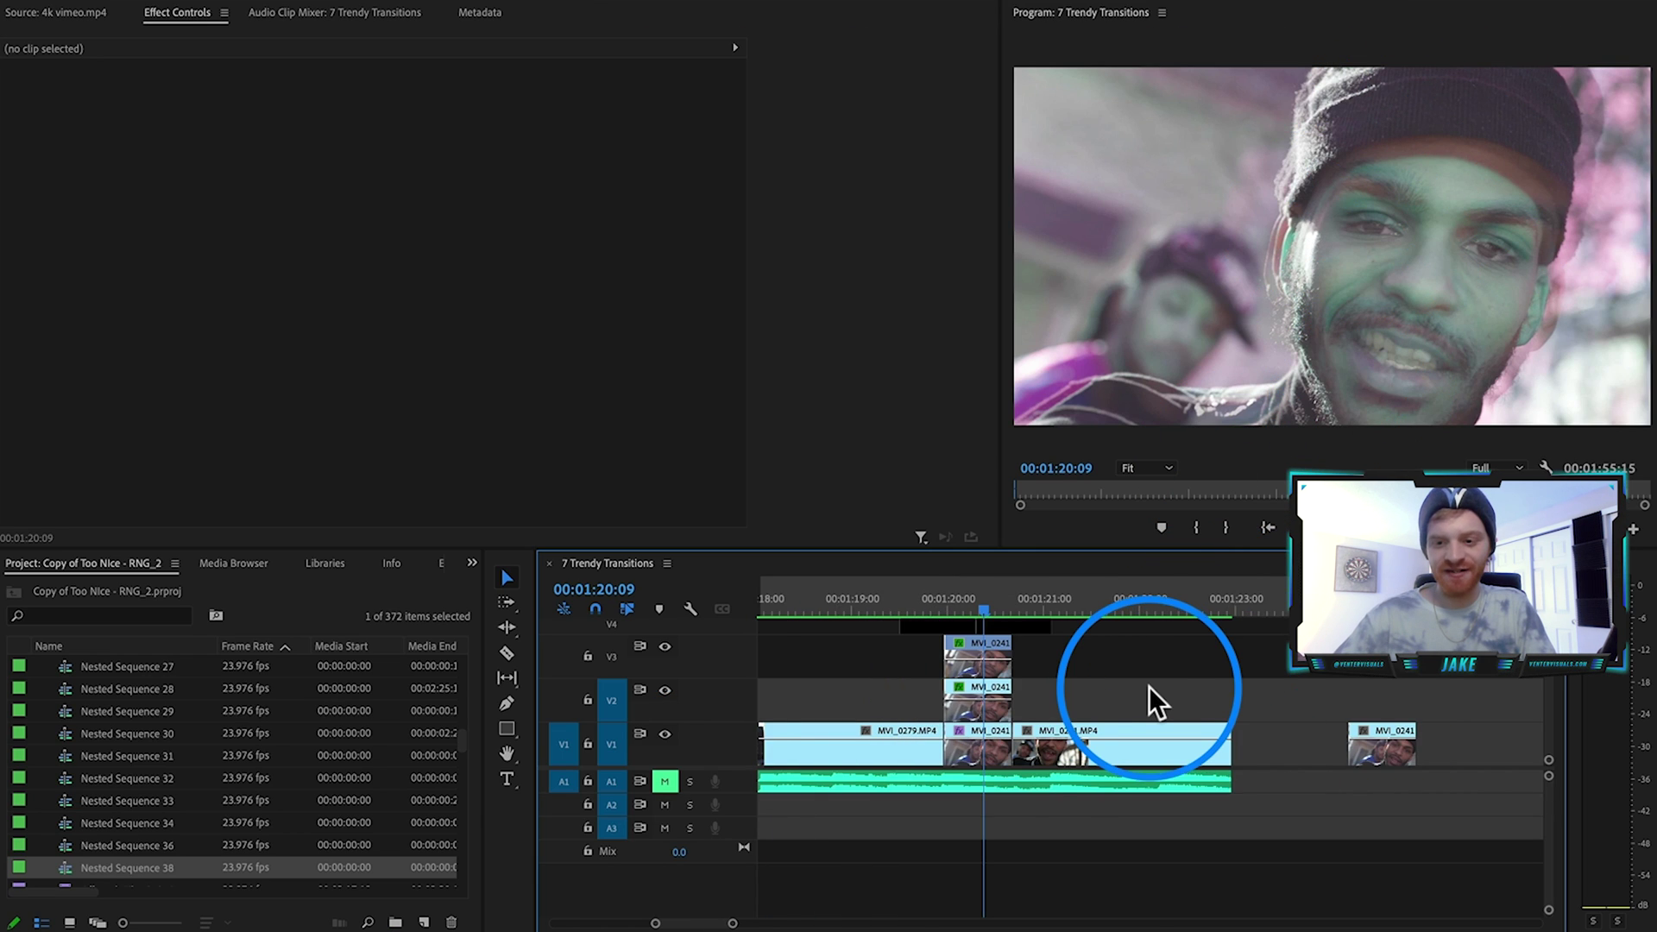
scroll(1148, 686, down, 1)
click(913, 733)
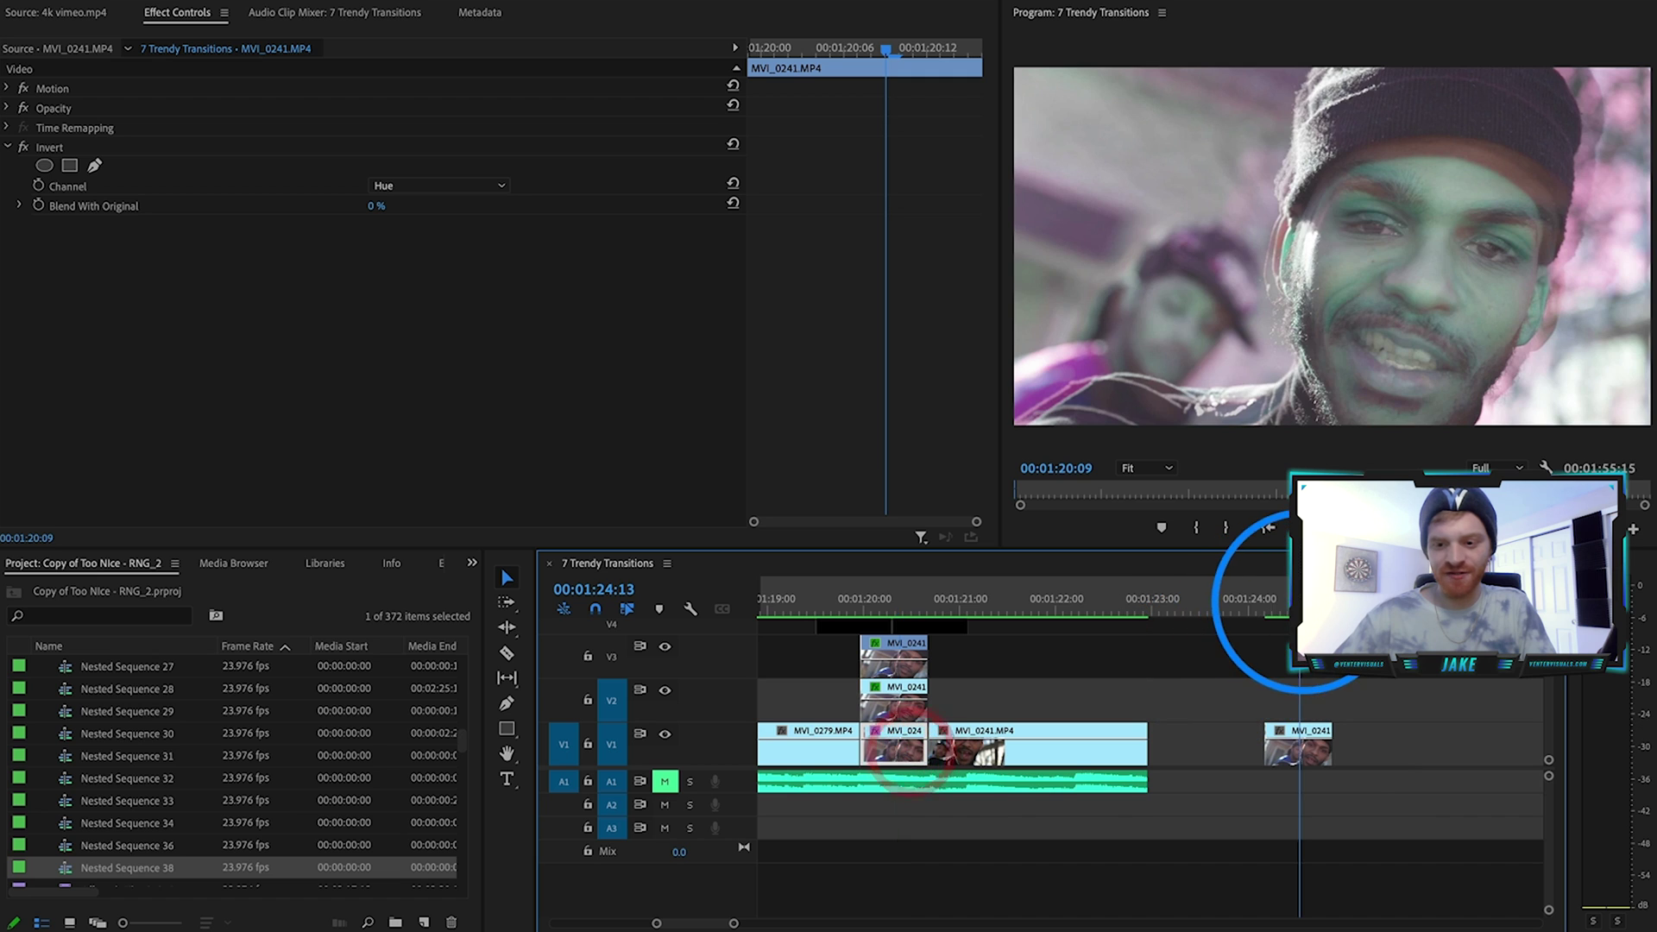
scroll(1337, 705, down, 1)
click(1225, 742)
scroll(1226, 742, down, 1)
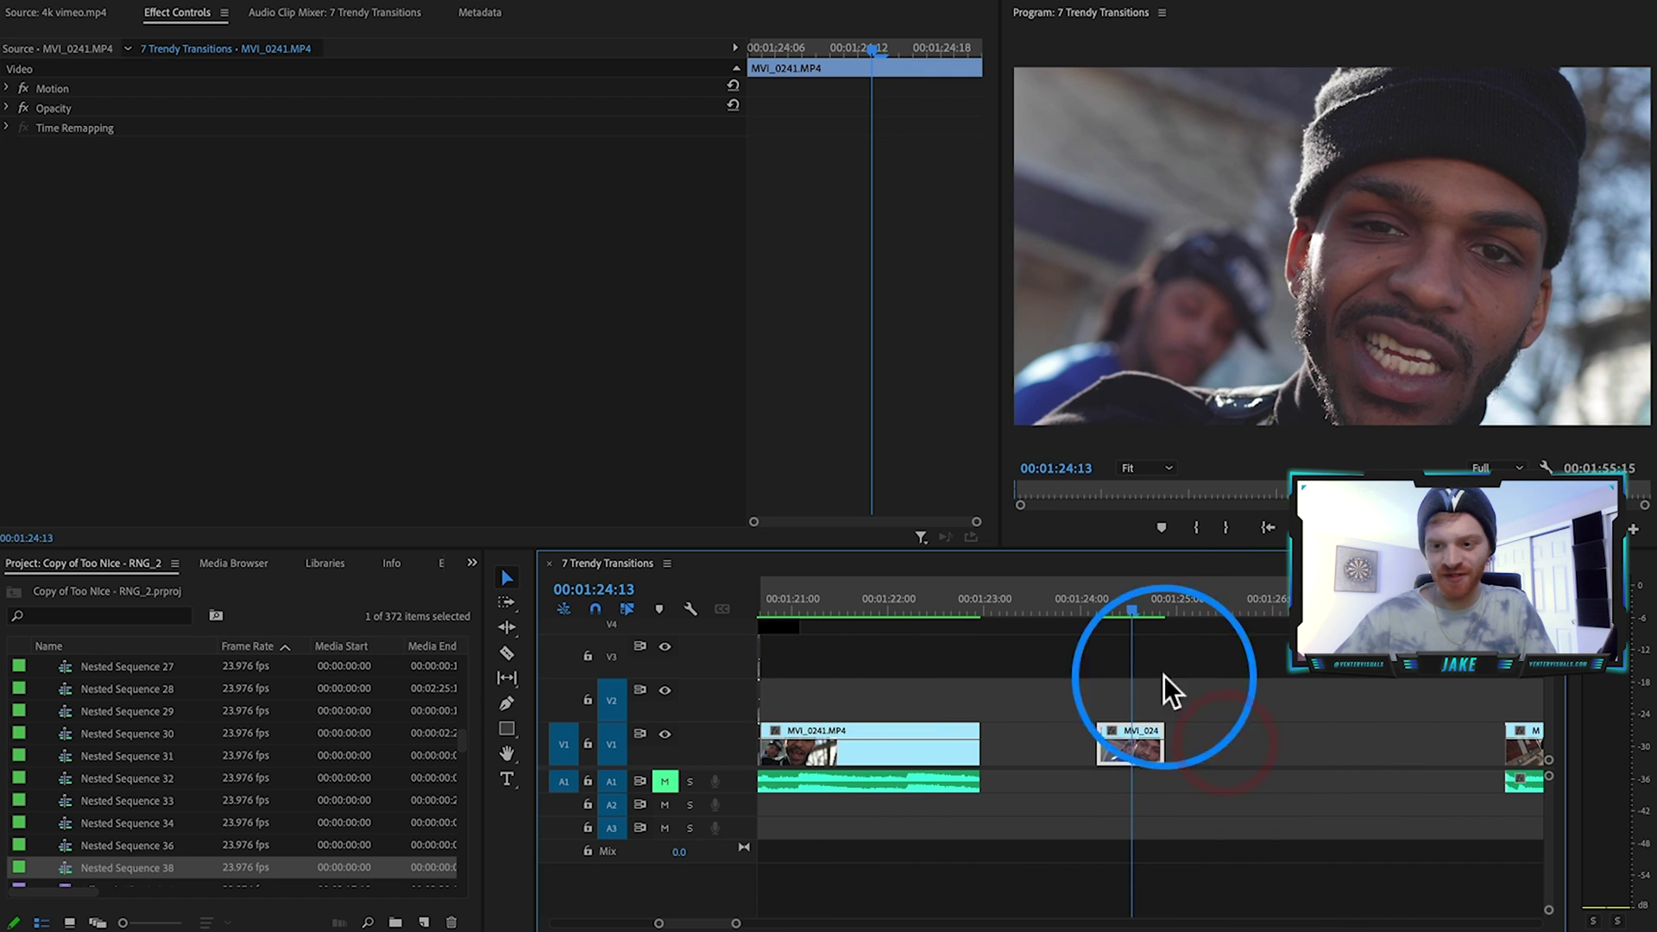
drag(1127, 754, 1148, 655)
click(1147, 654)
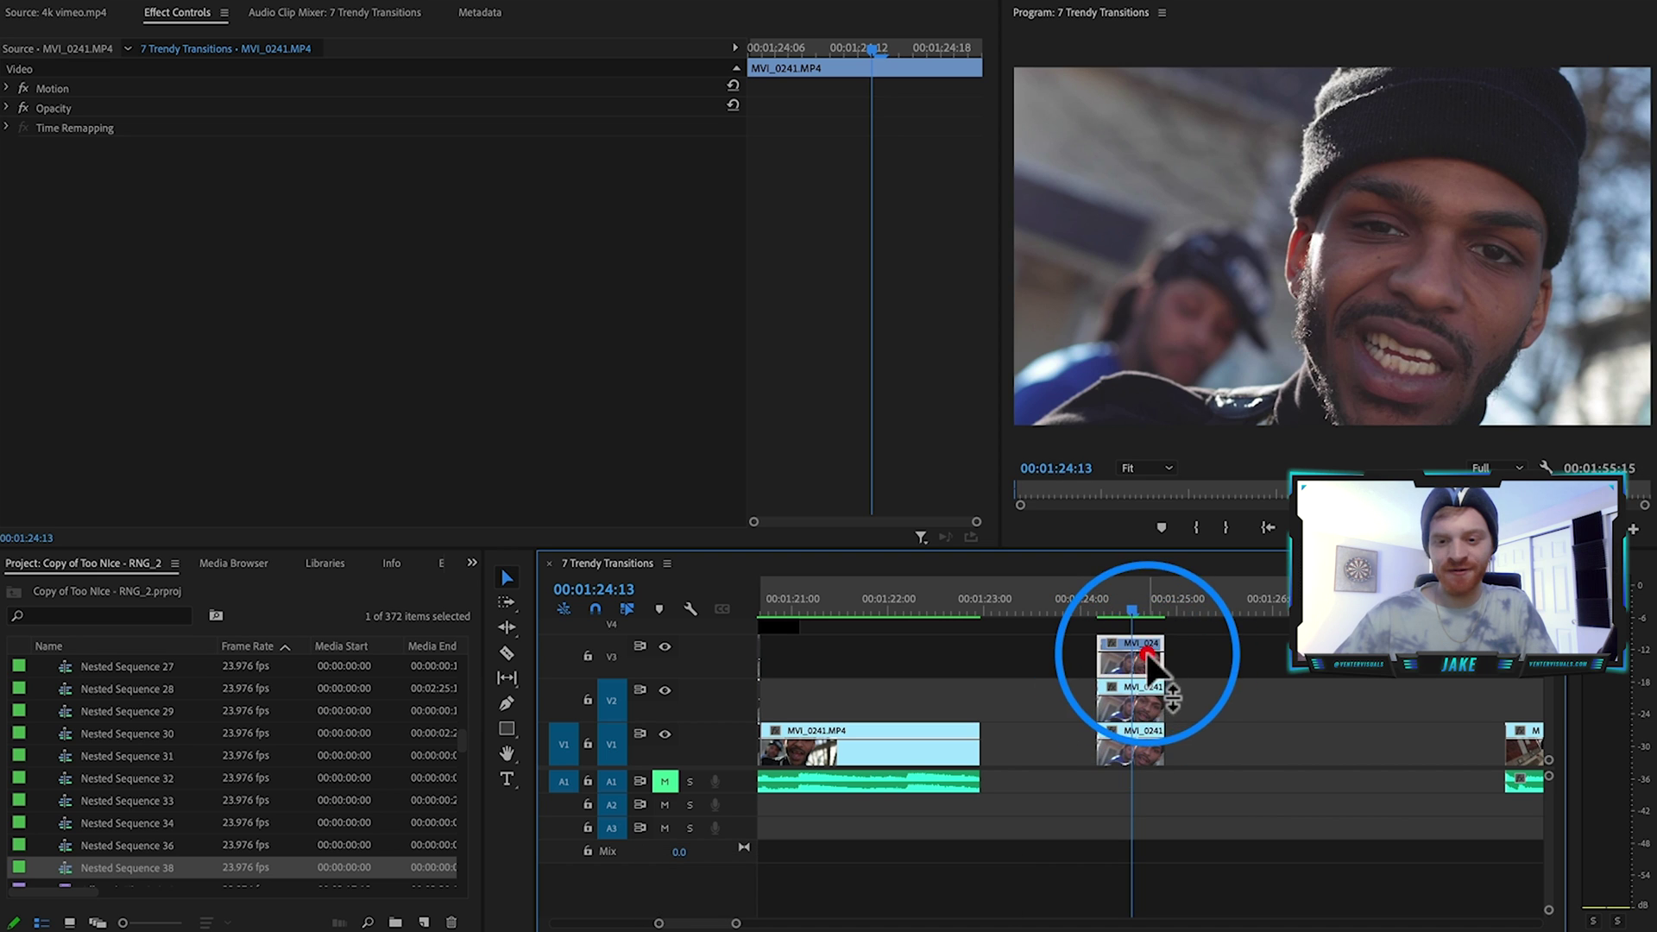
Set the V3 copy of MVI_0241.MP4 to Scale 105 and Opacity 50%
scroll(1152, 683, up, 3)
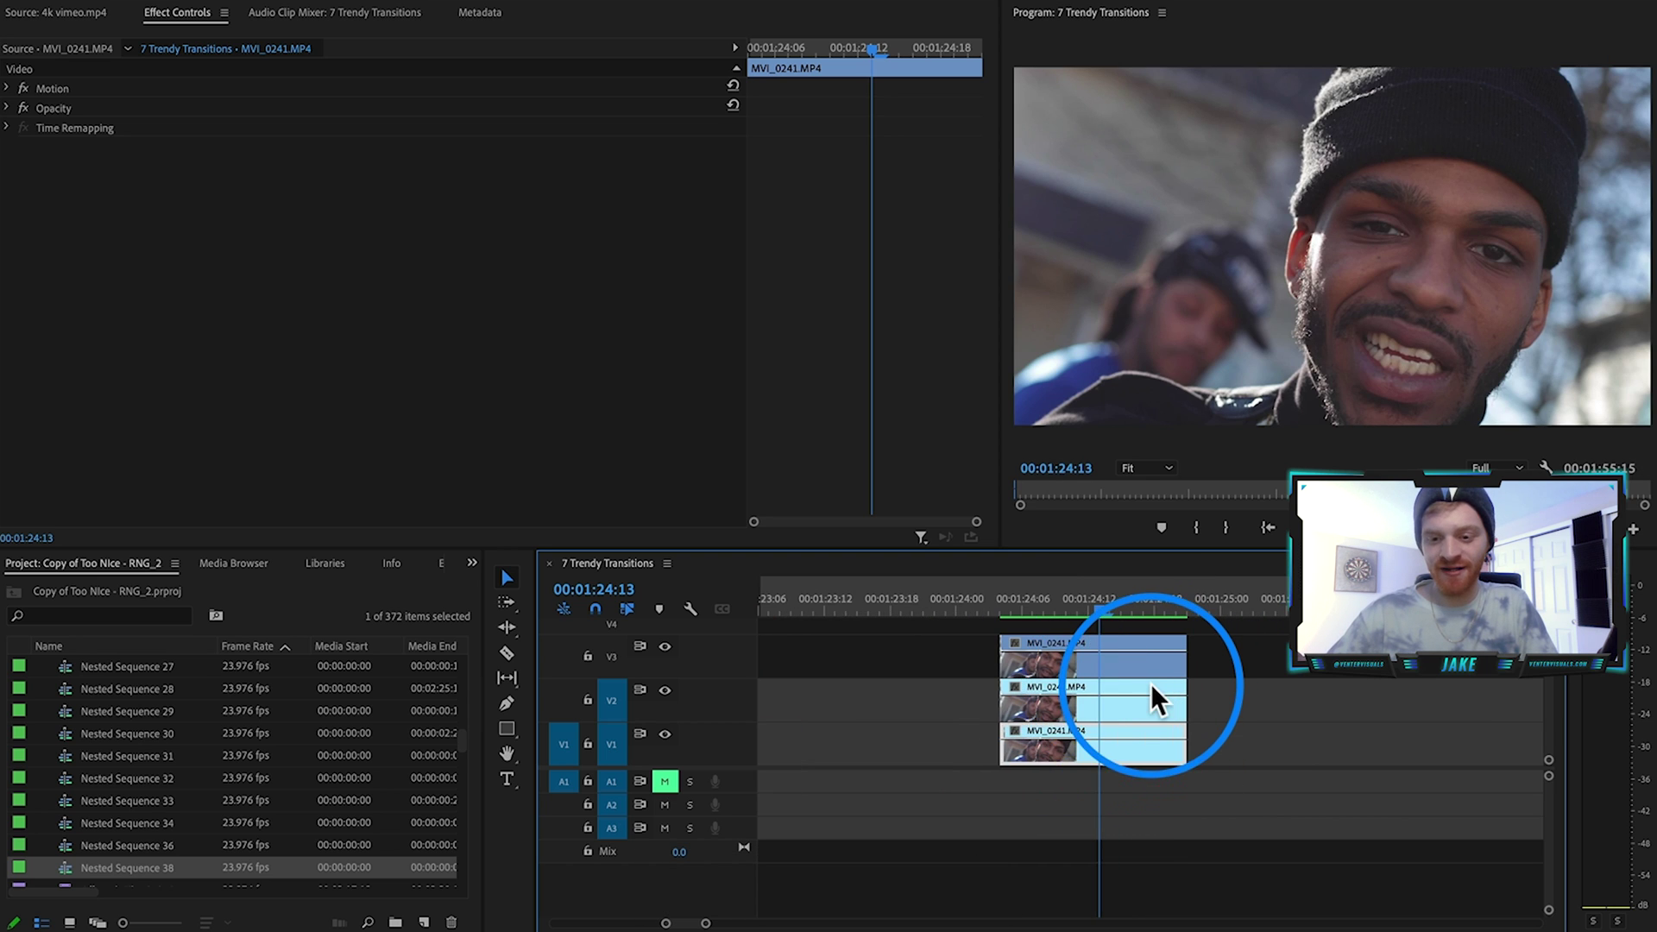
click(1144, 713)
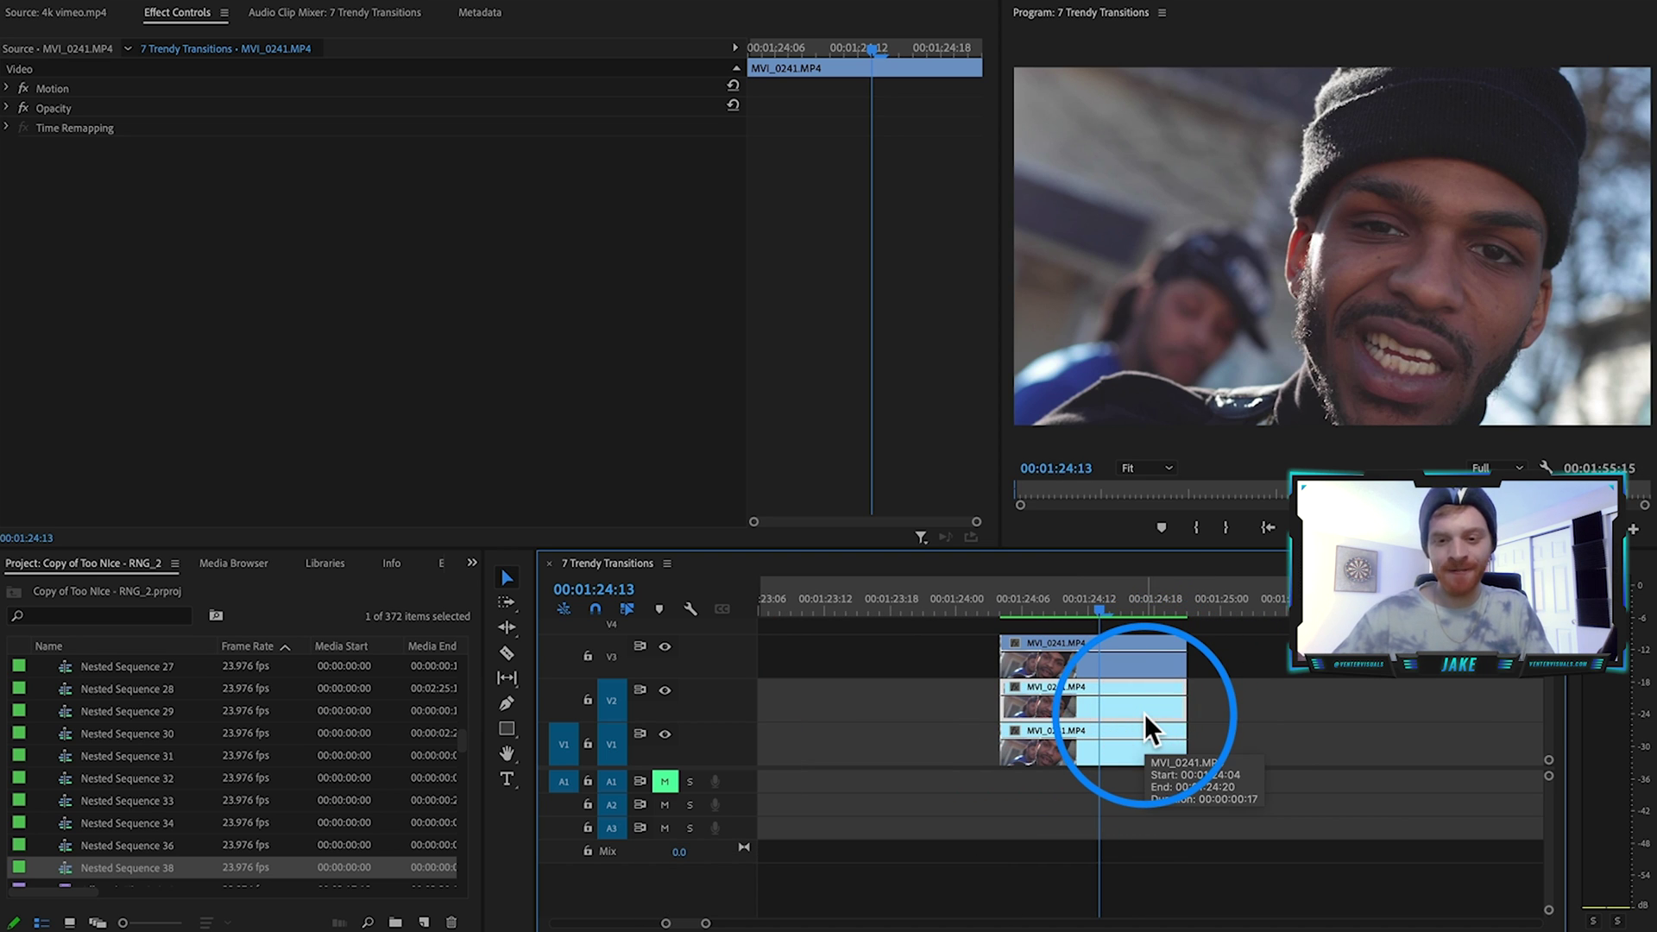
click(1013, 664)
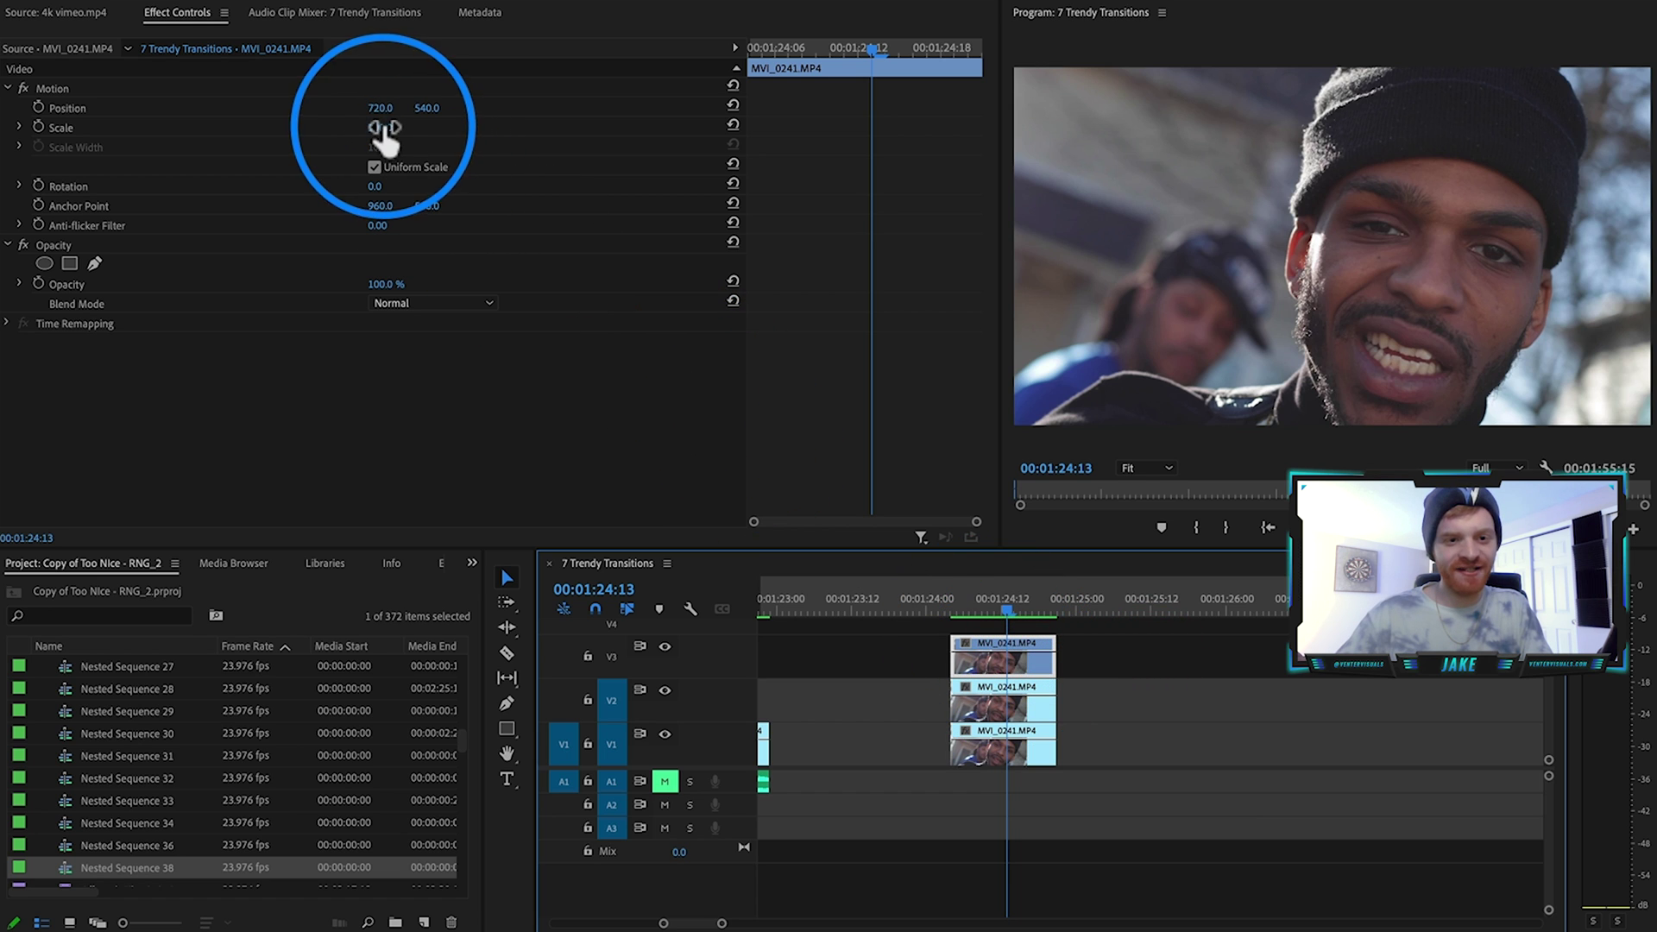
drag(383, 127, 381, 127)
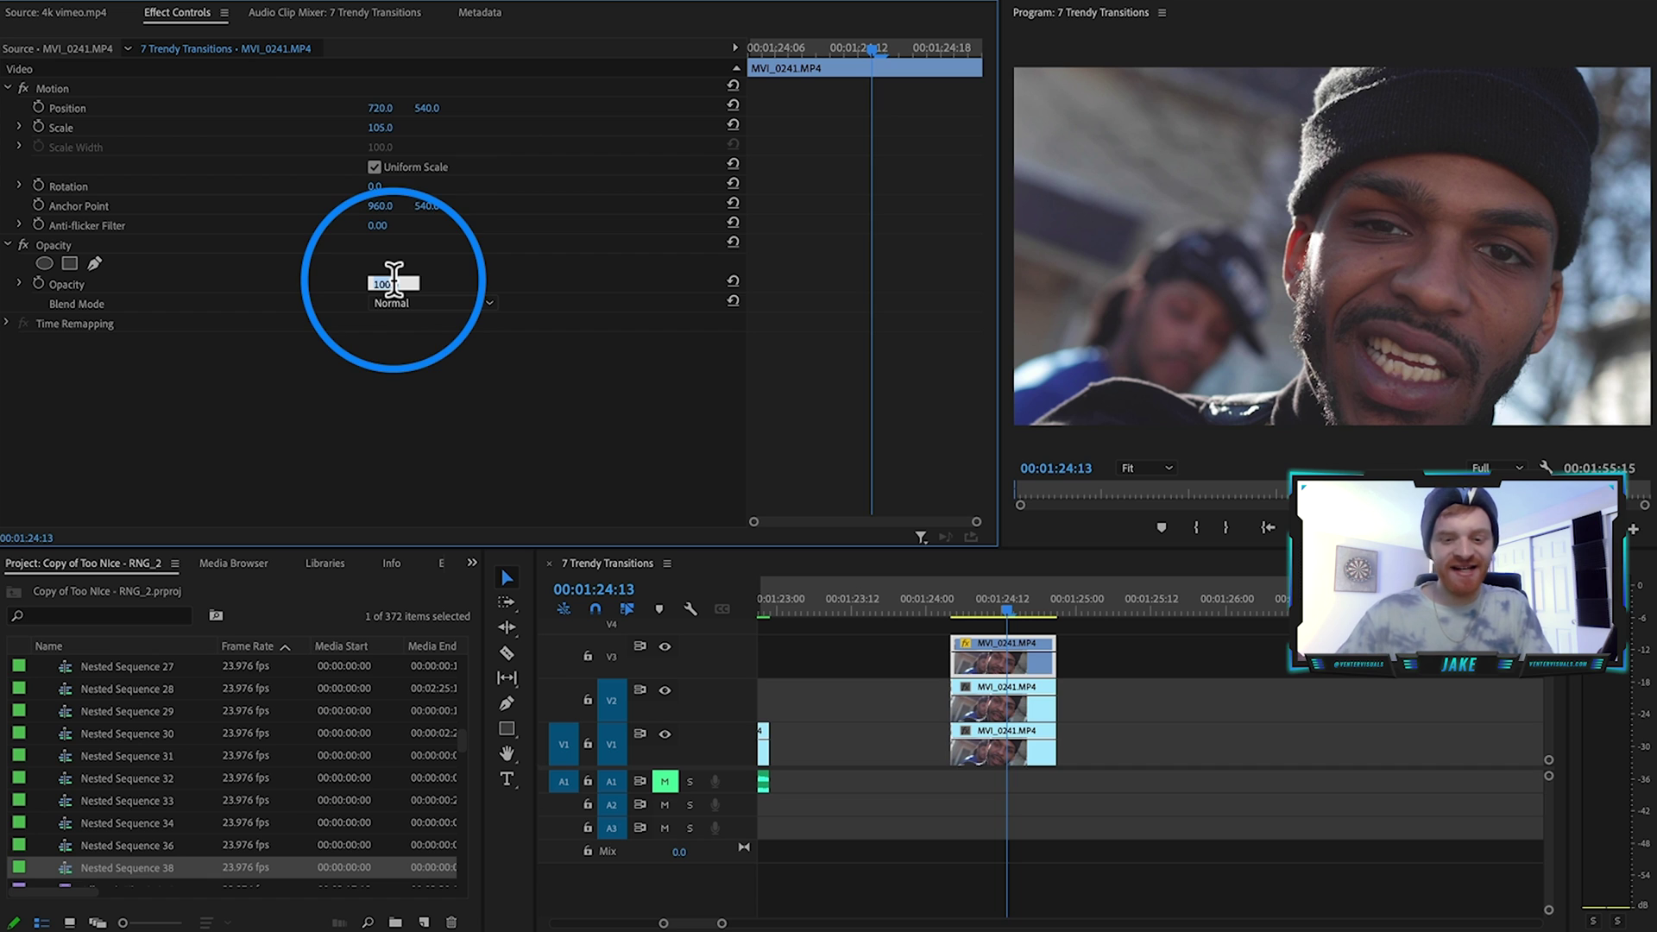
text(50)
key(Return)
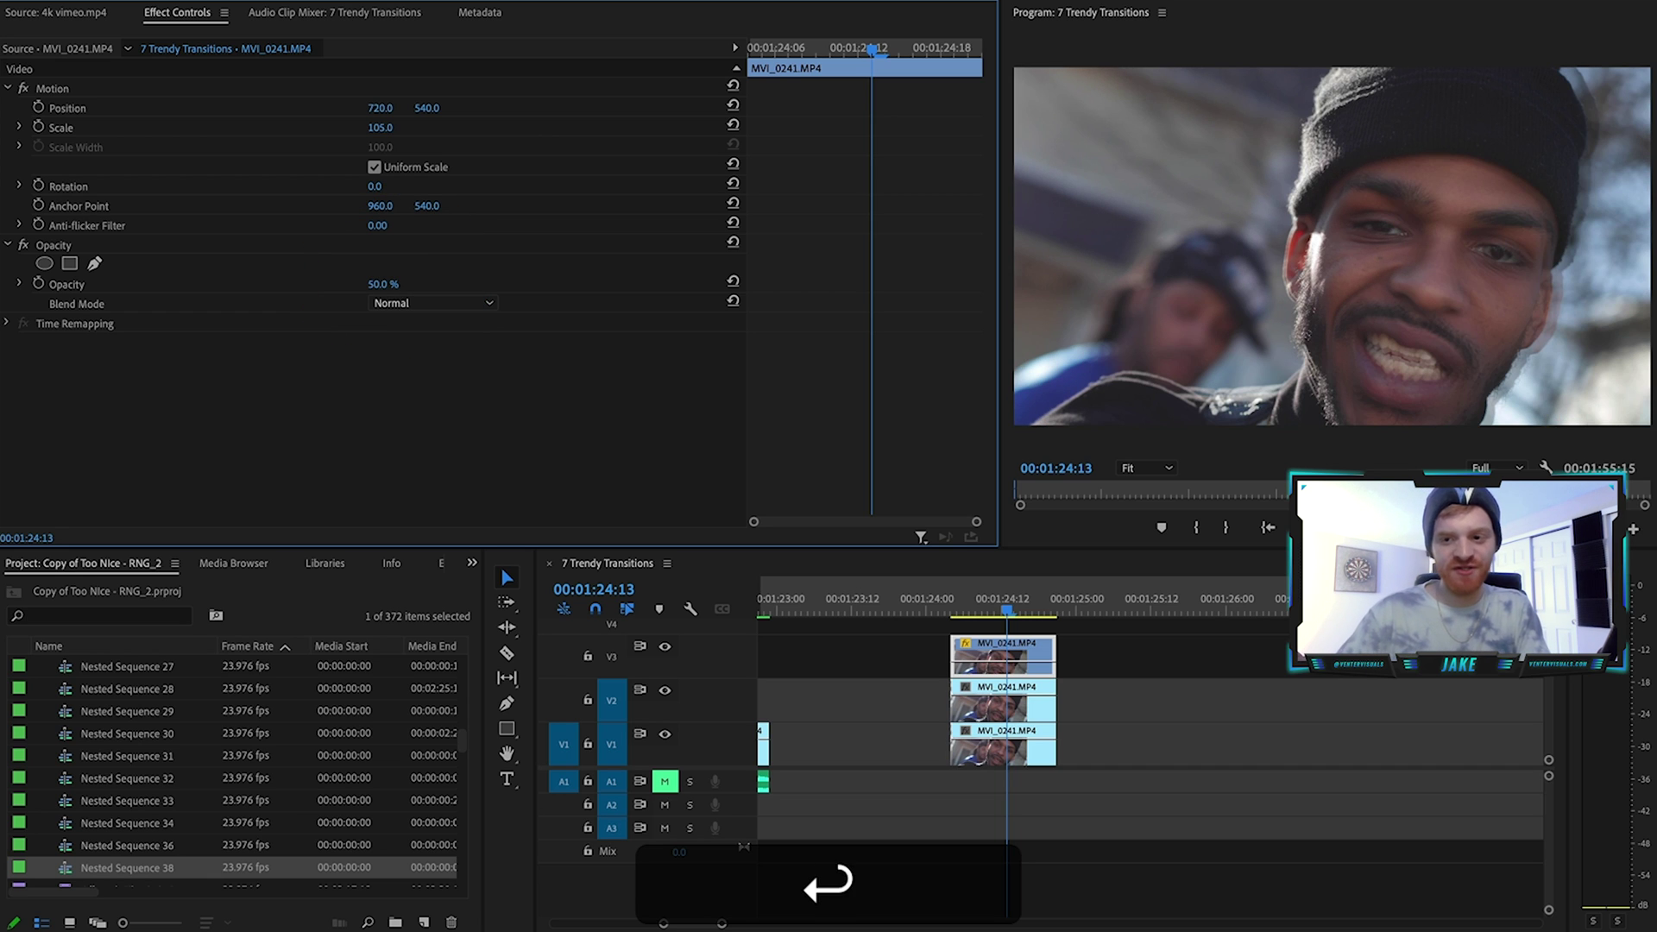
Set the V3 copy's blend mode to Lighten, and give the V2 copy horizontal Position 676, Scale 110, Opacity 80% and Screen blending
click(402, 303)
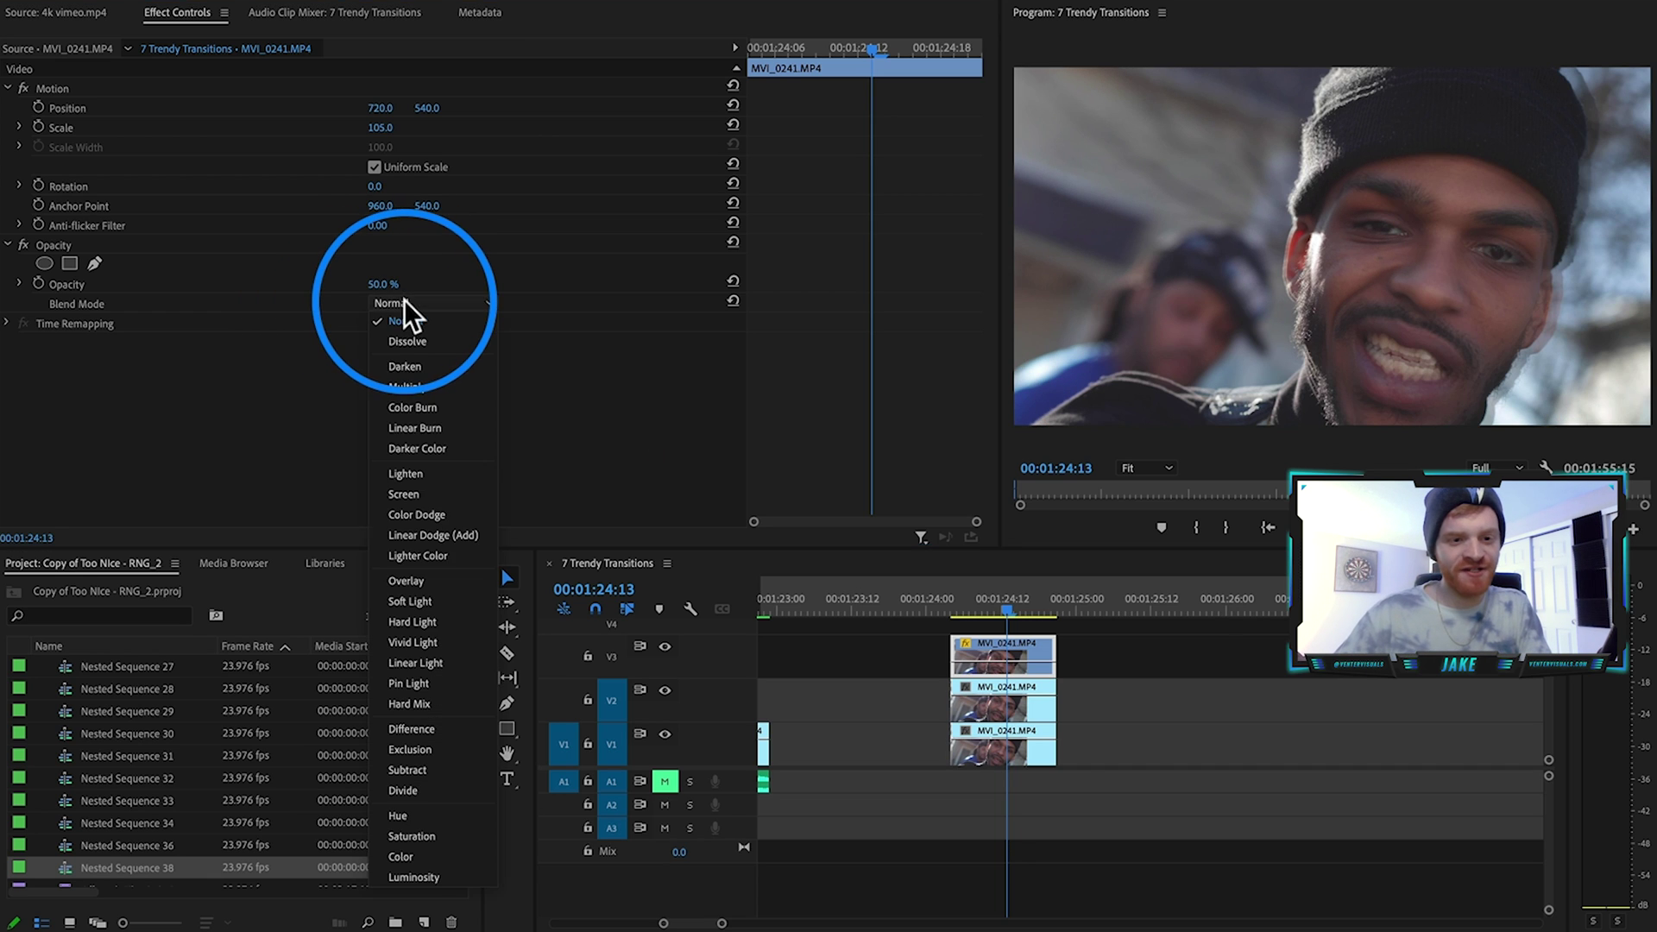
click(452, 476)
click(1025, 706)
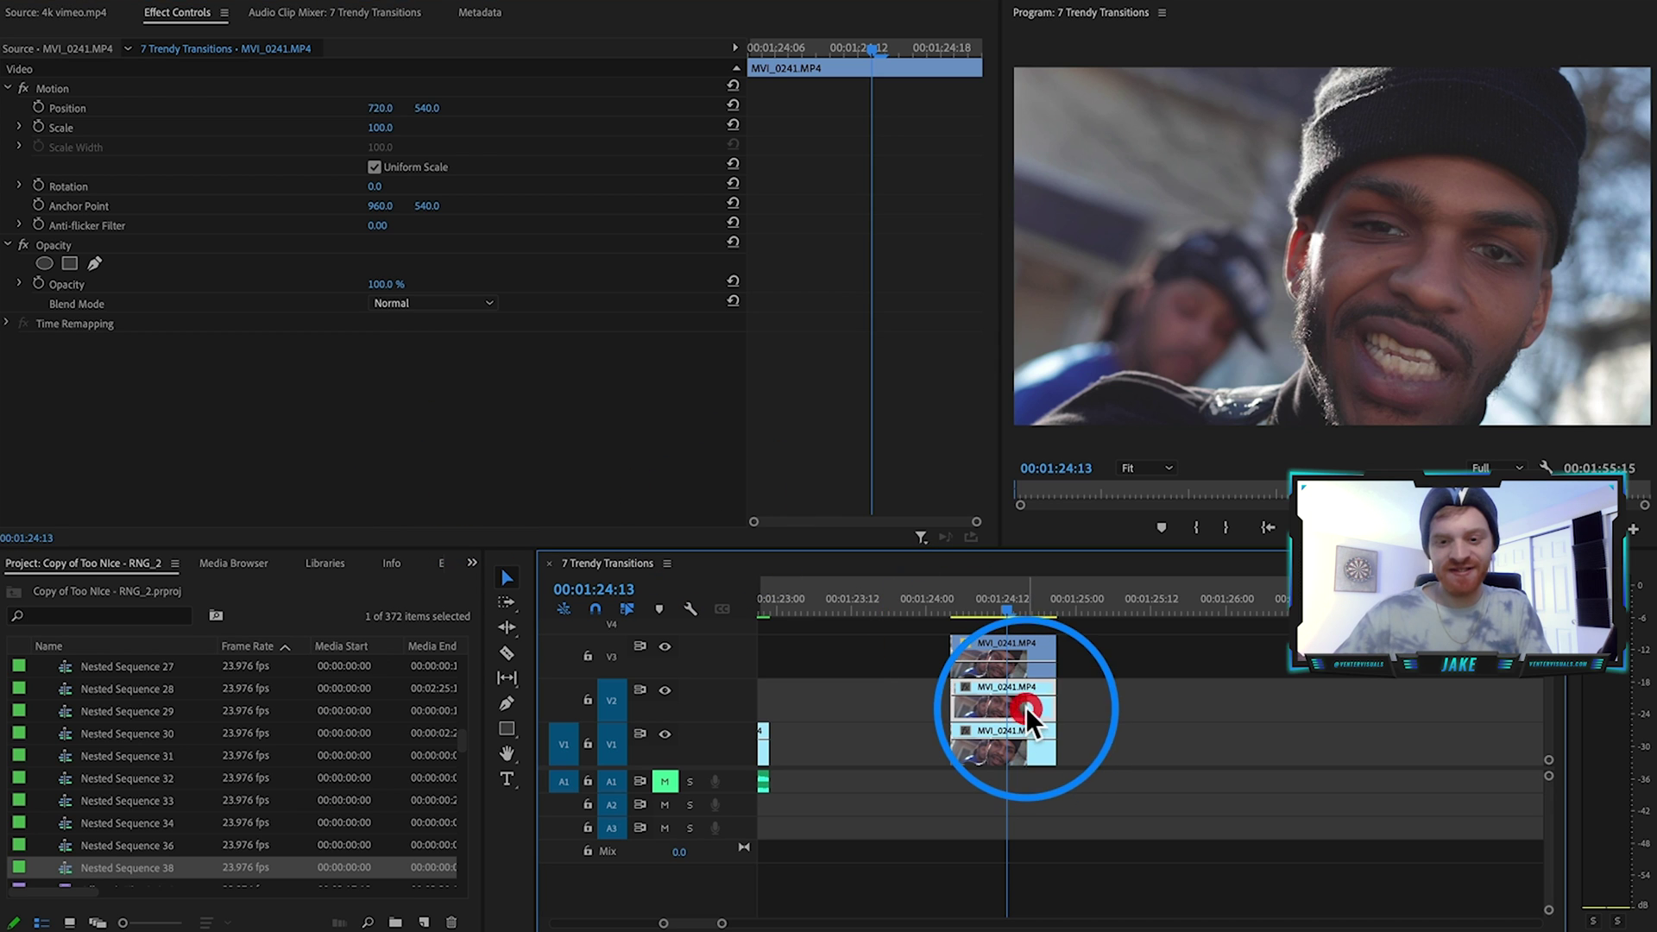
click(386, 284)
text(8)
drag(387, 128, 347, 107)
click(444, 303)
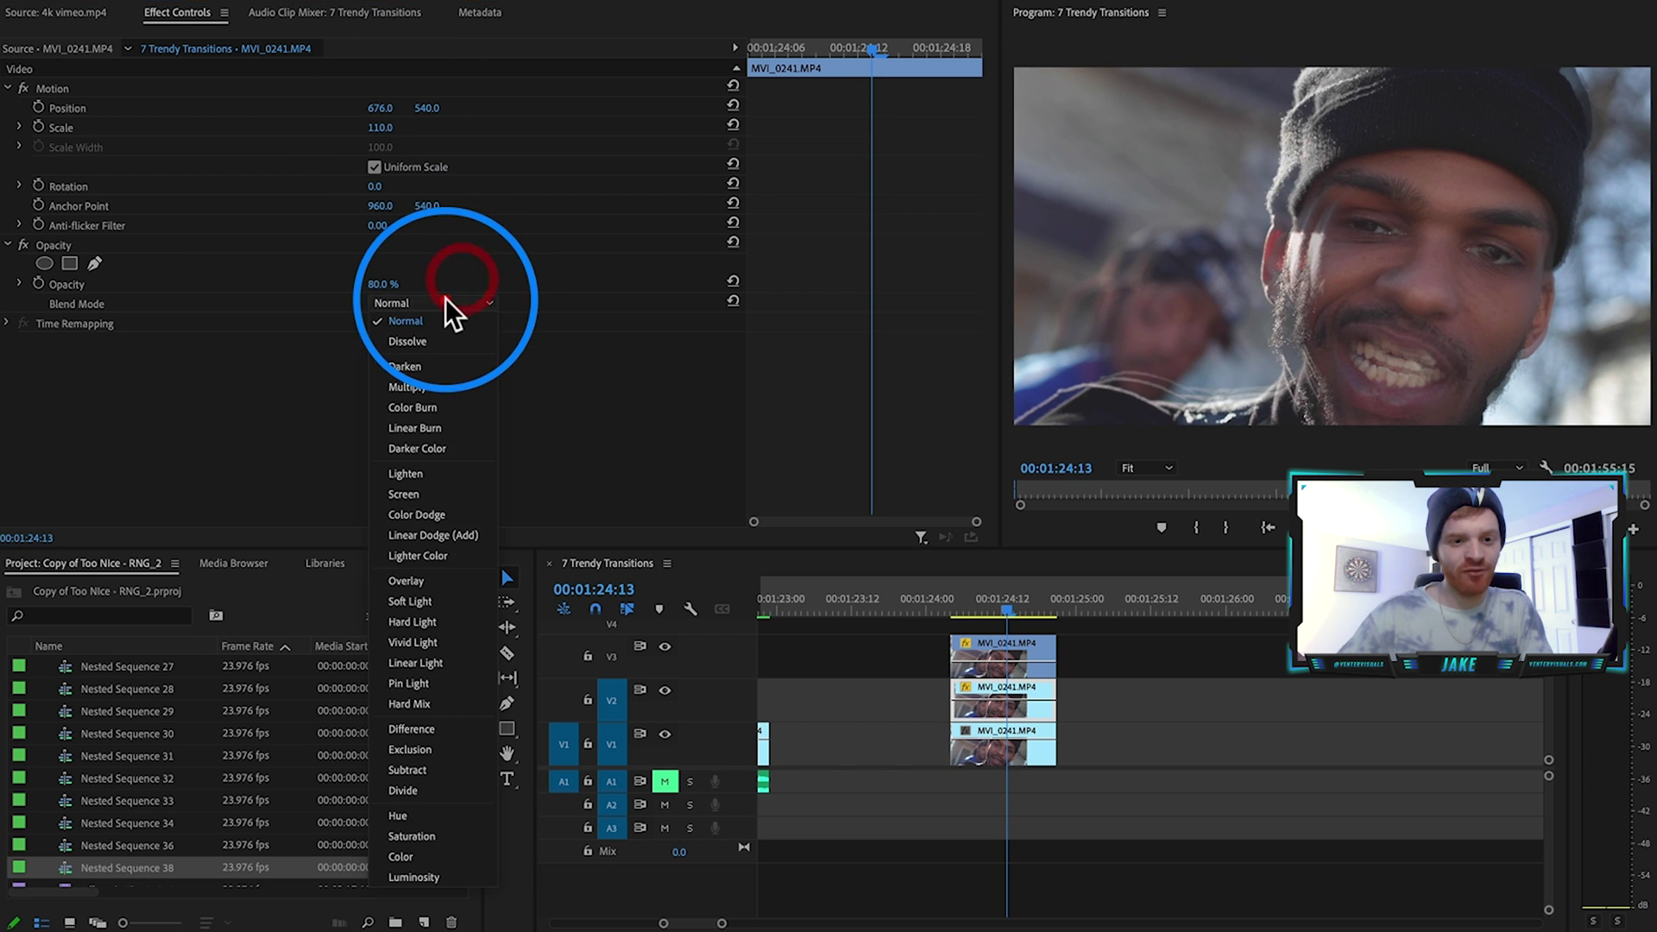
click(444, 492)
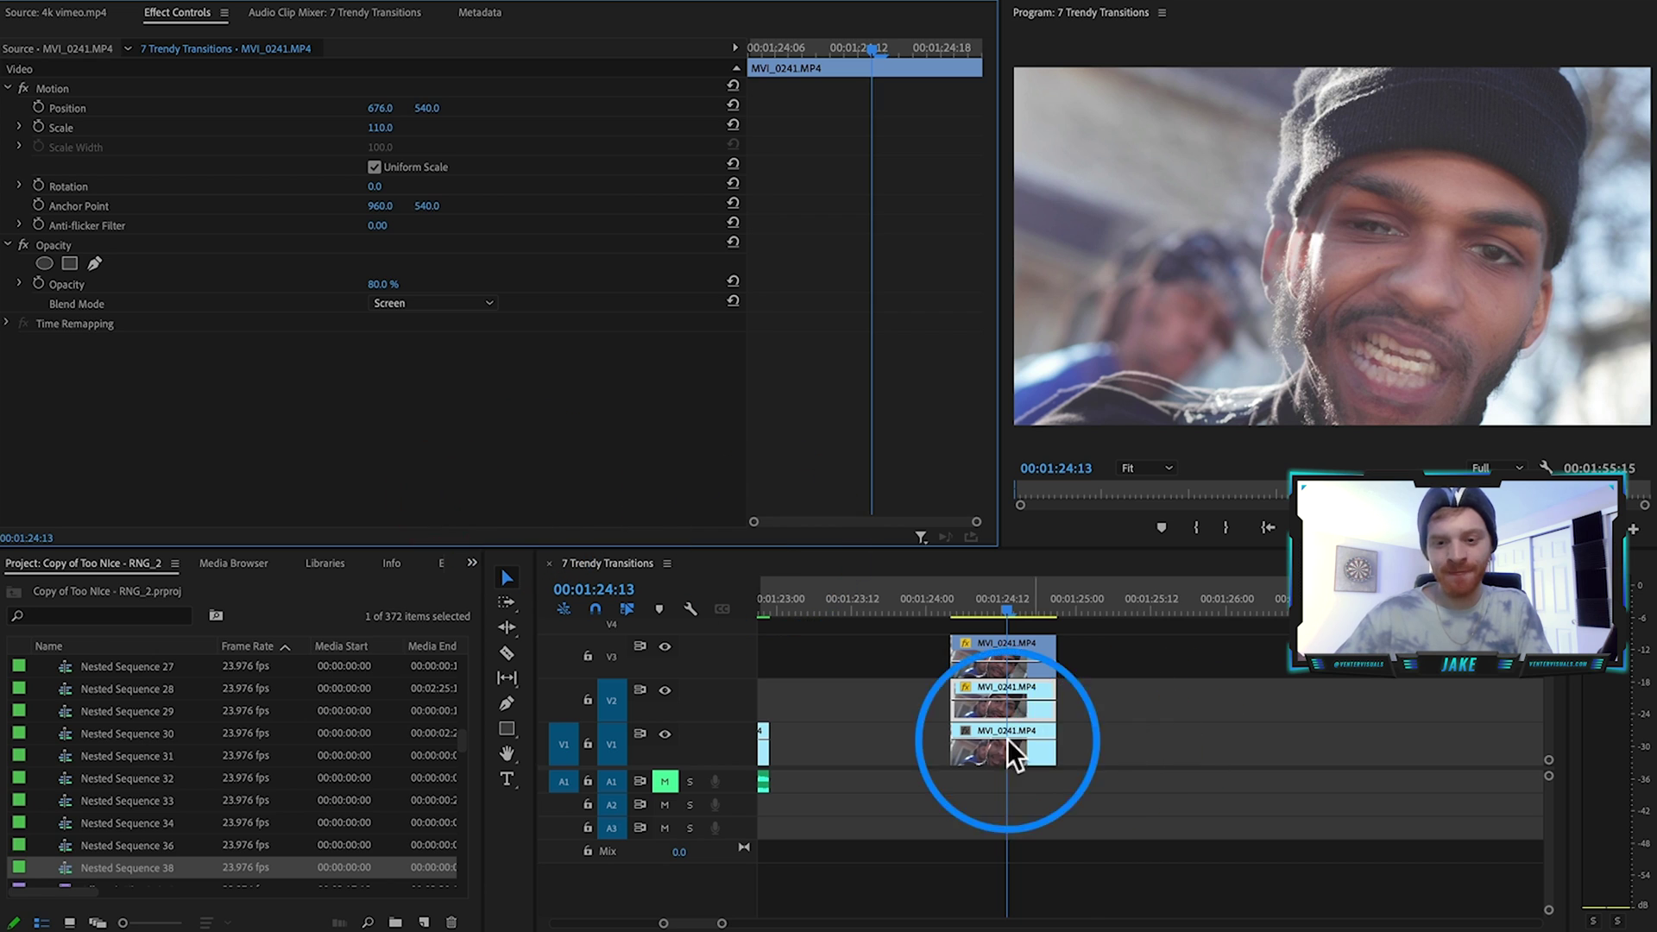
Apply the Invert video effect to the V2 copy of MVI_0241.MP4 and set its Channel to In Phase Chrominance
click(880, 721)
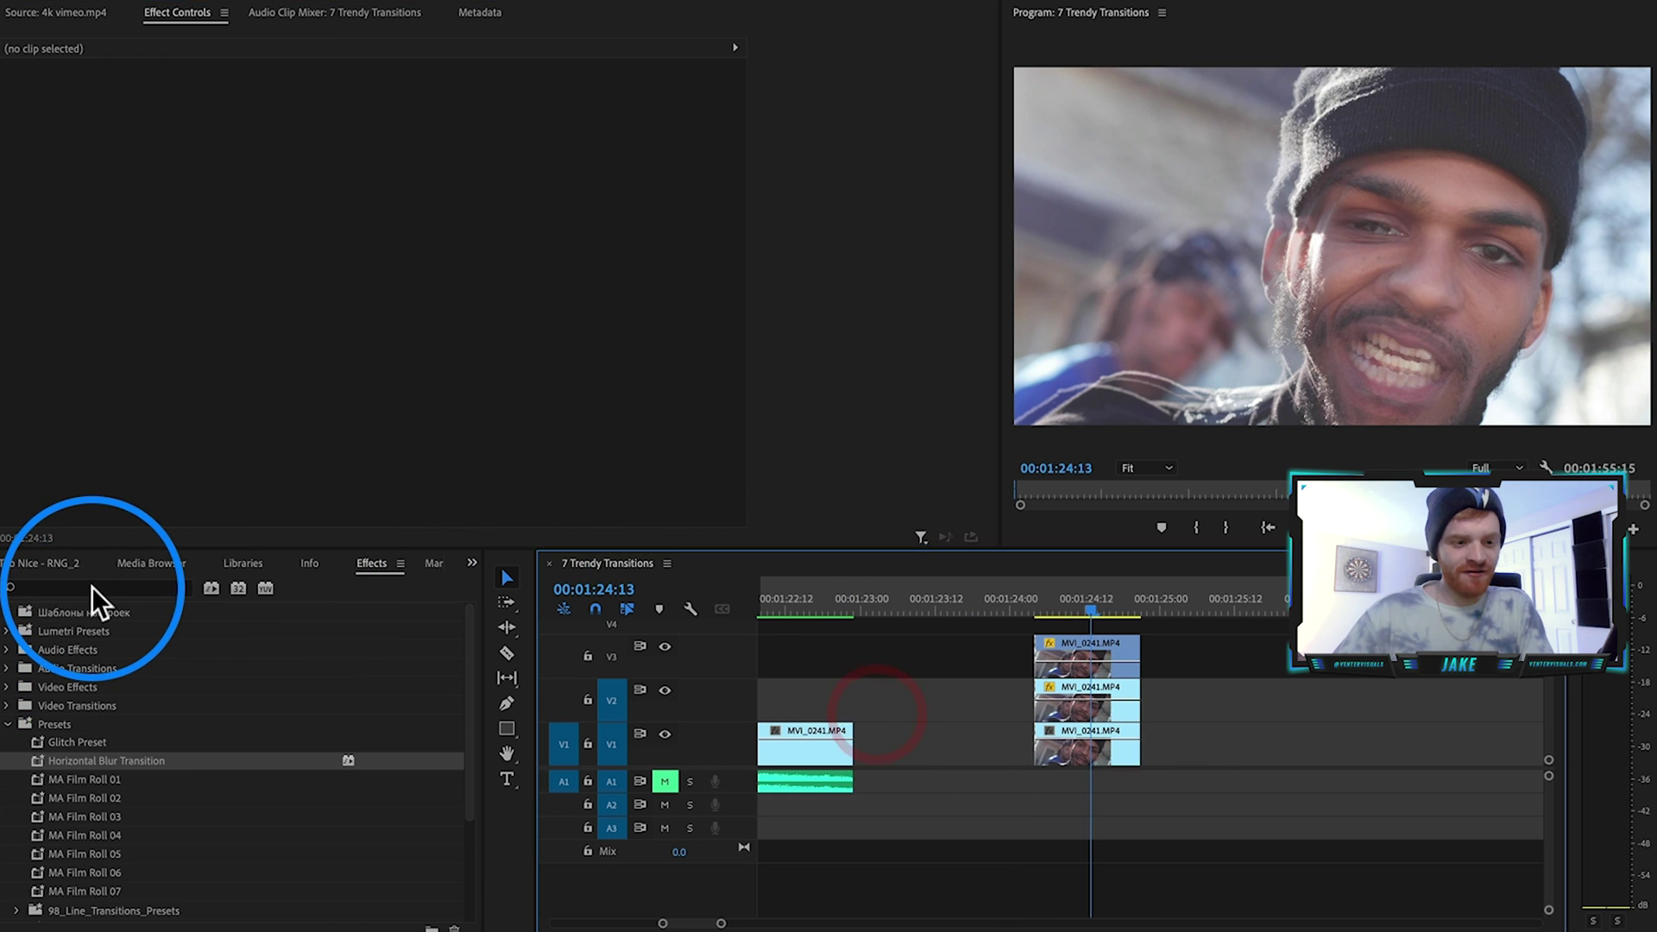
click(92, 588)
text(invert)
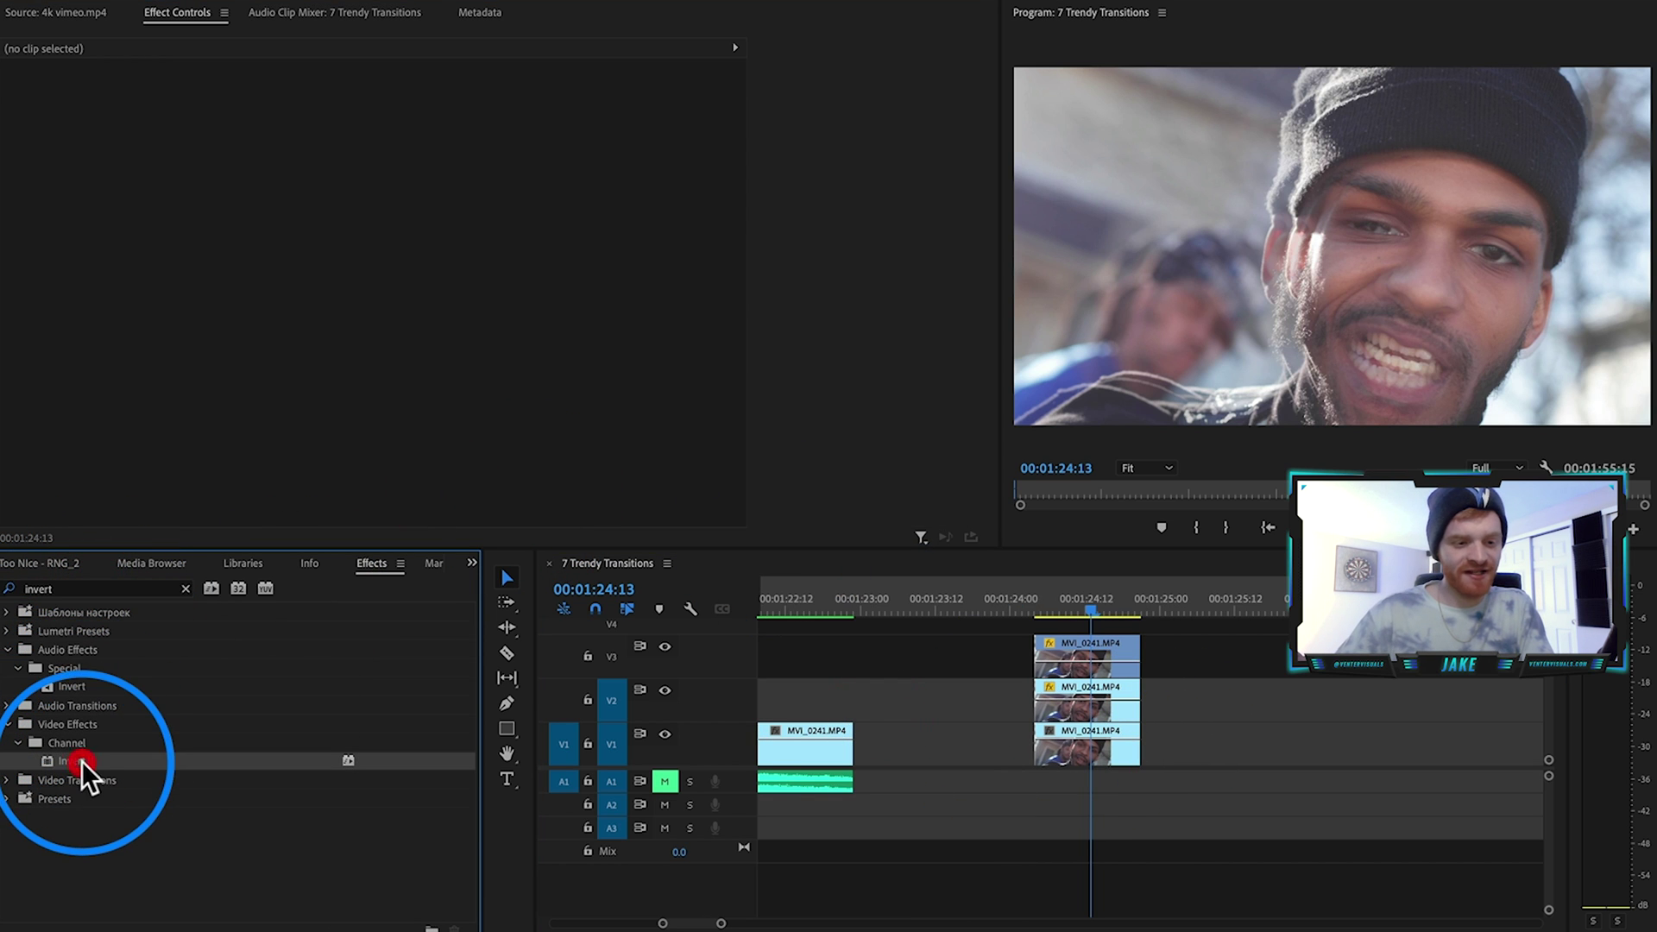
drag(81, 759, 1087, 700)
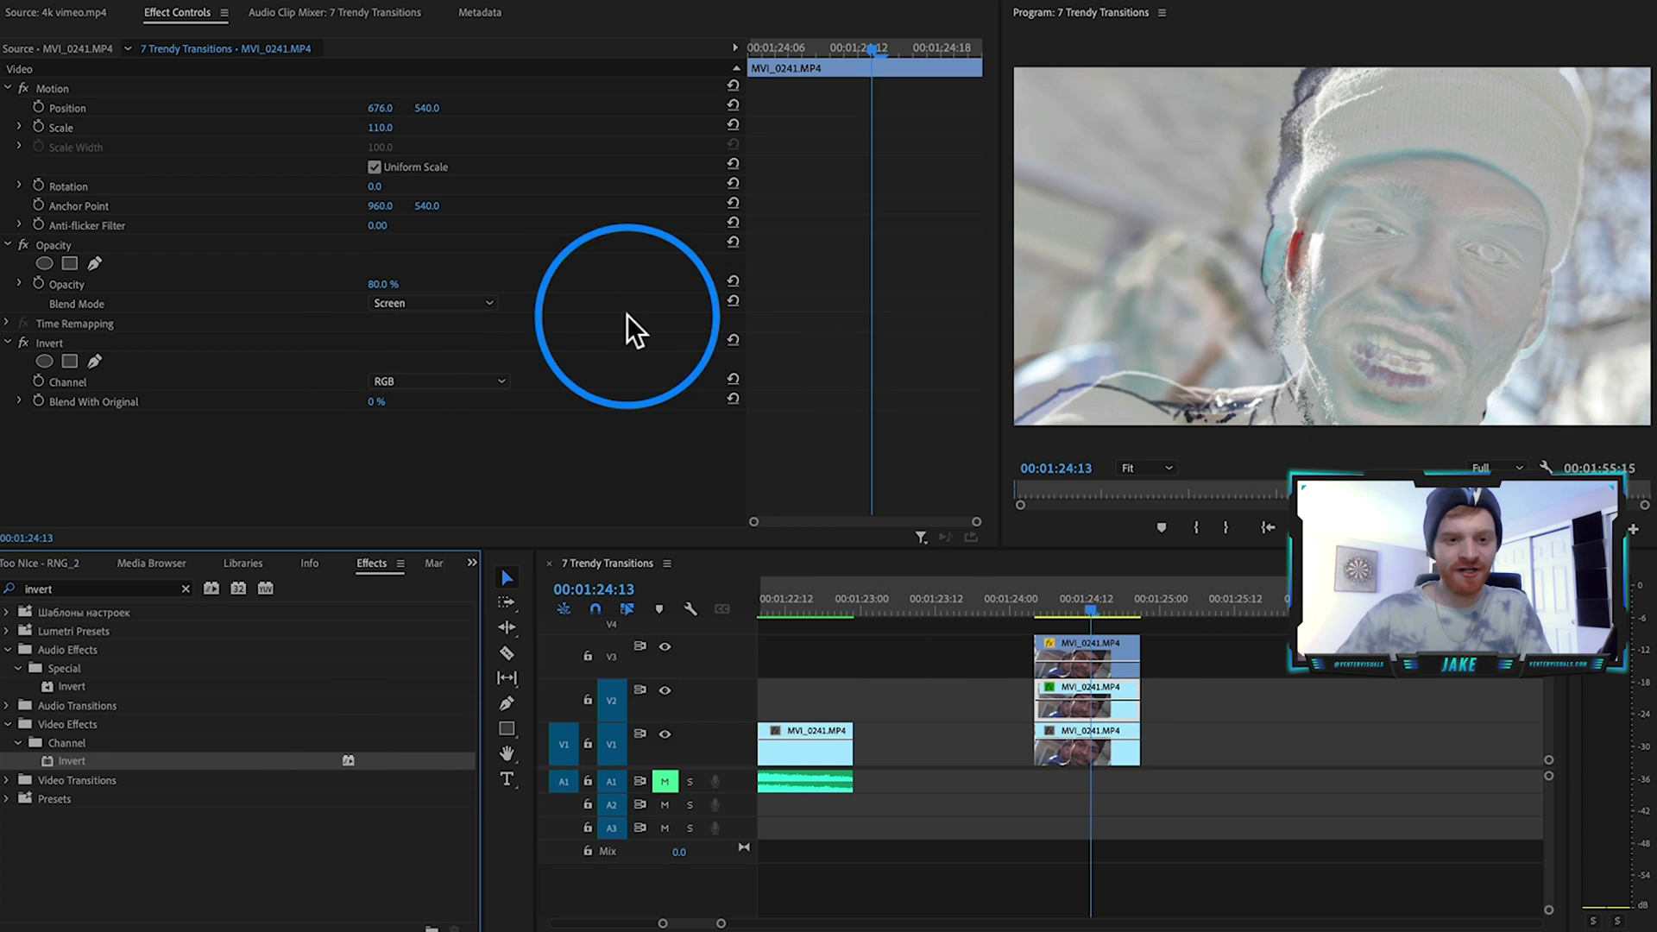
click(458, 381)
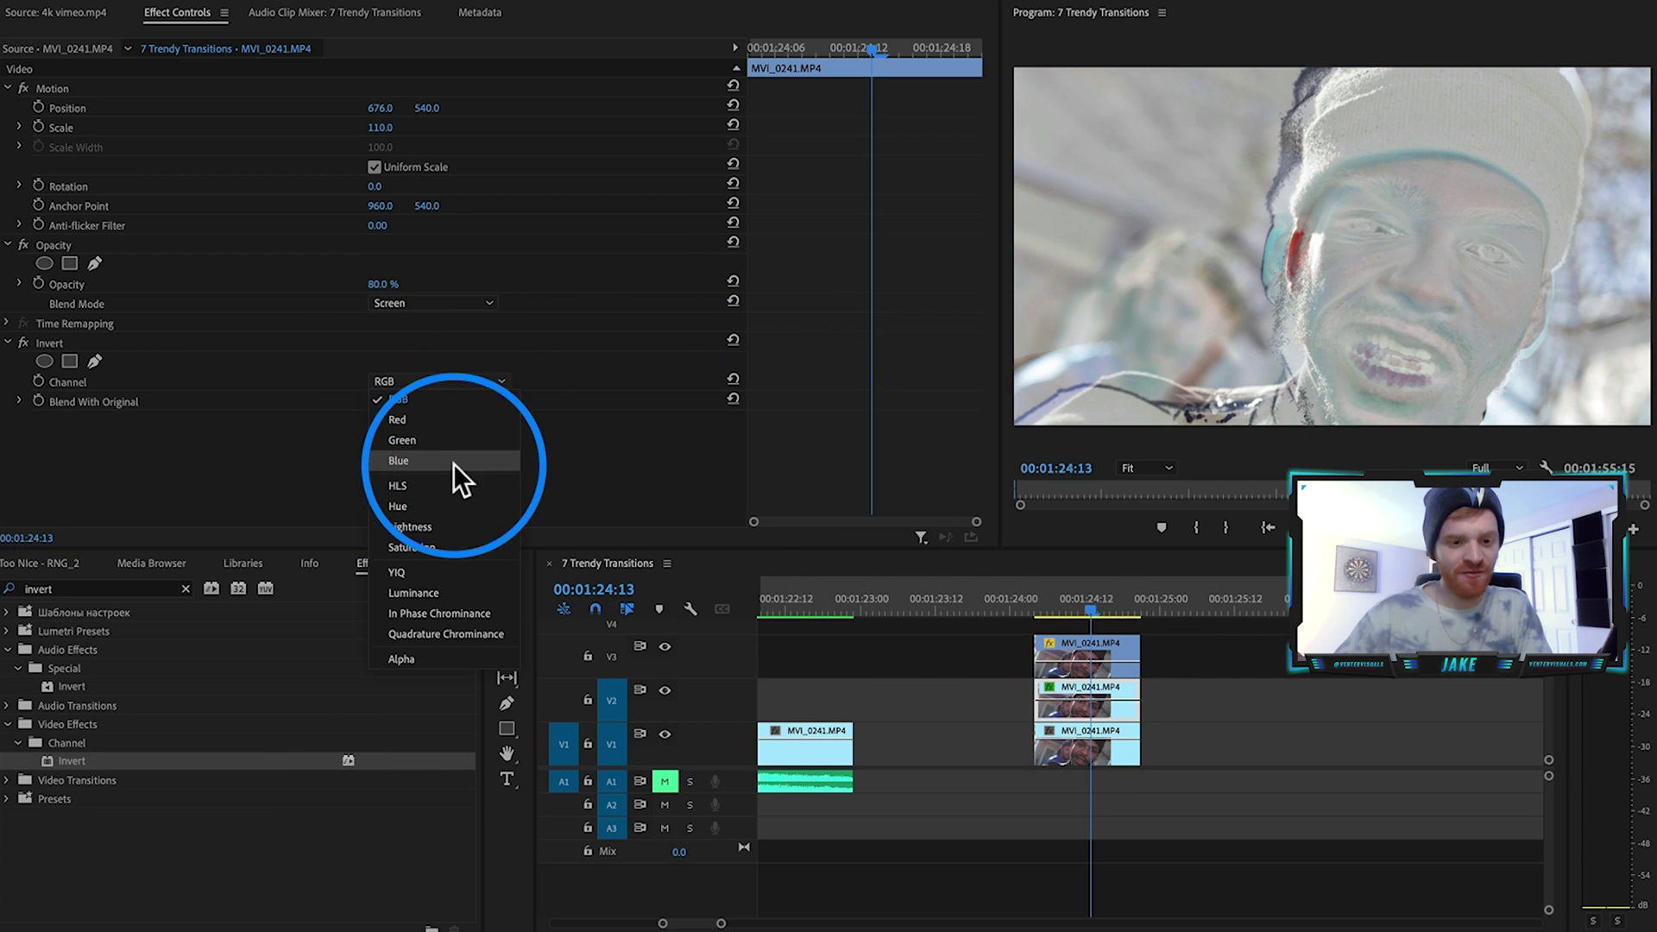
click(462, 609)
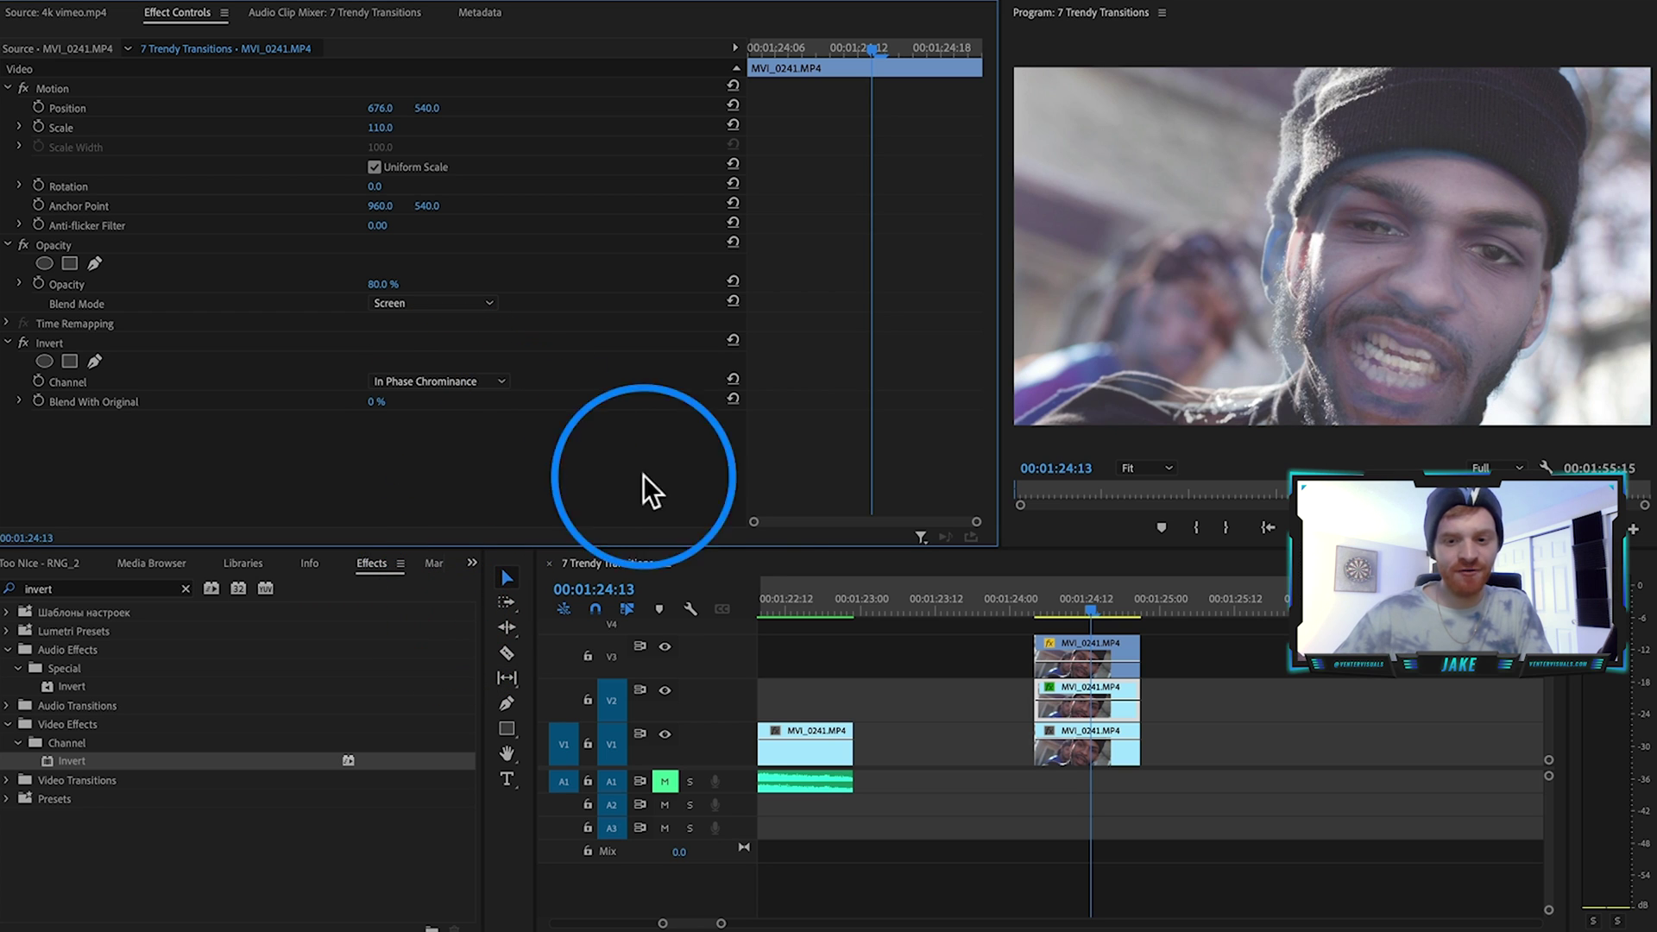
Copy the Invert effect onto the V3 copy, set its Channel to Hue, and shift the copy's horizontal Position to about 760
click(79, 342)
key(super+c)
click(1096, 649)
key(super+v)
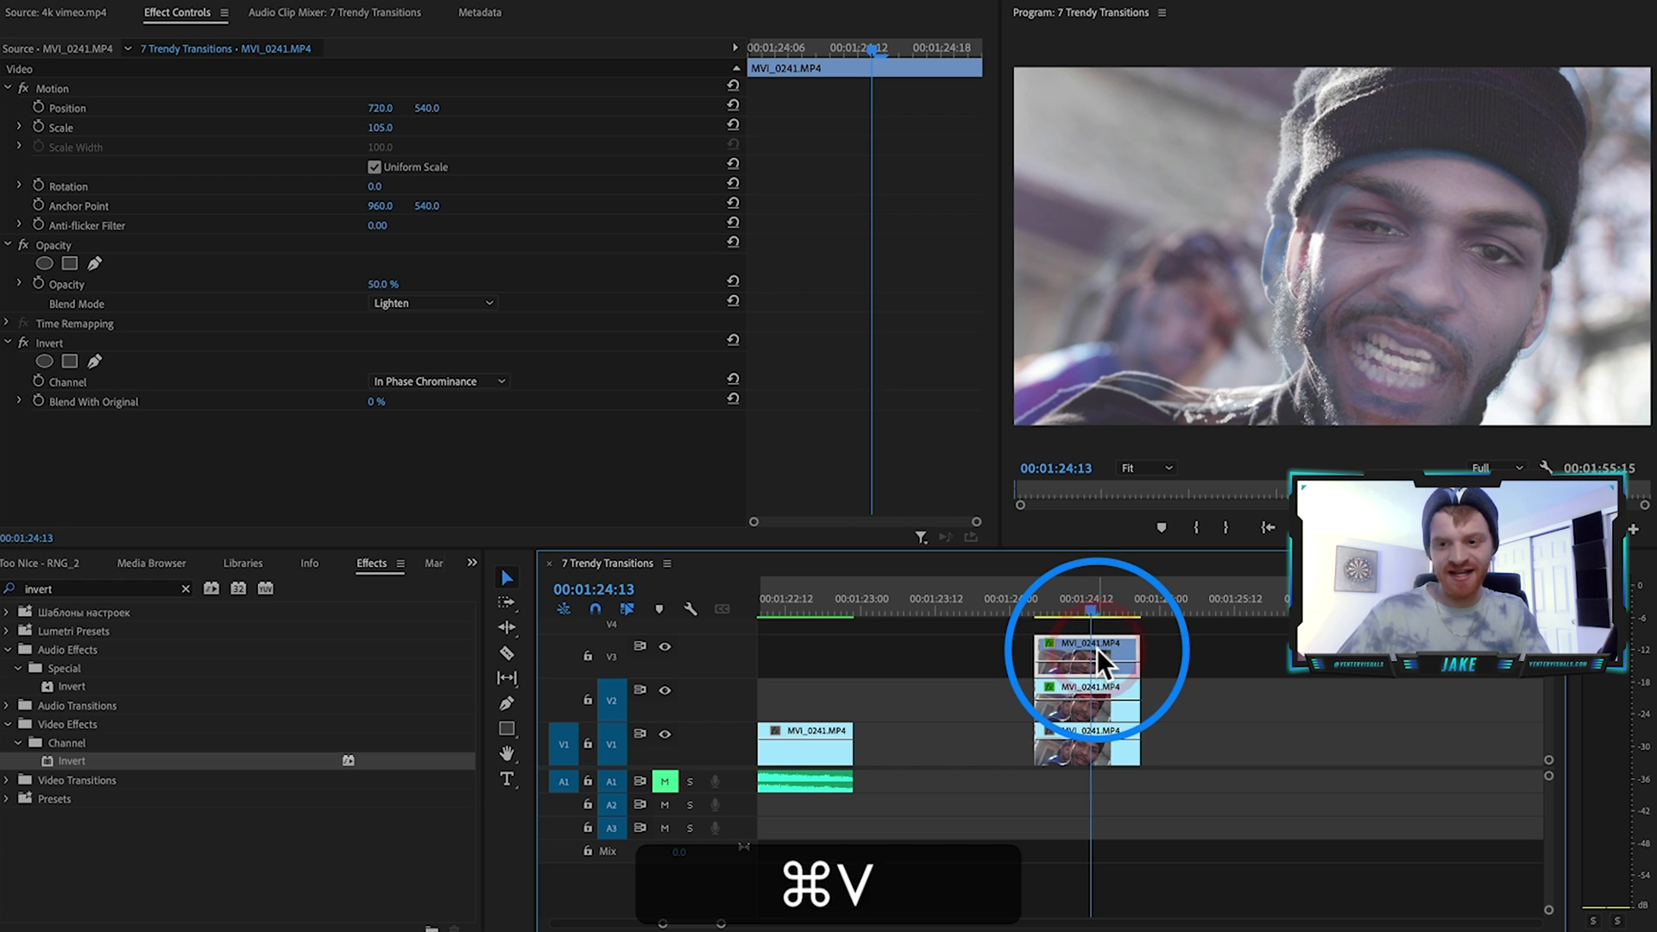
scroll(1096, 649, left, 3)
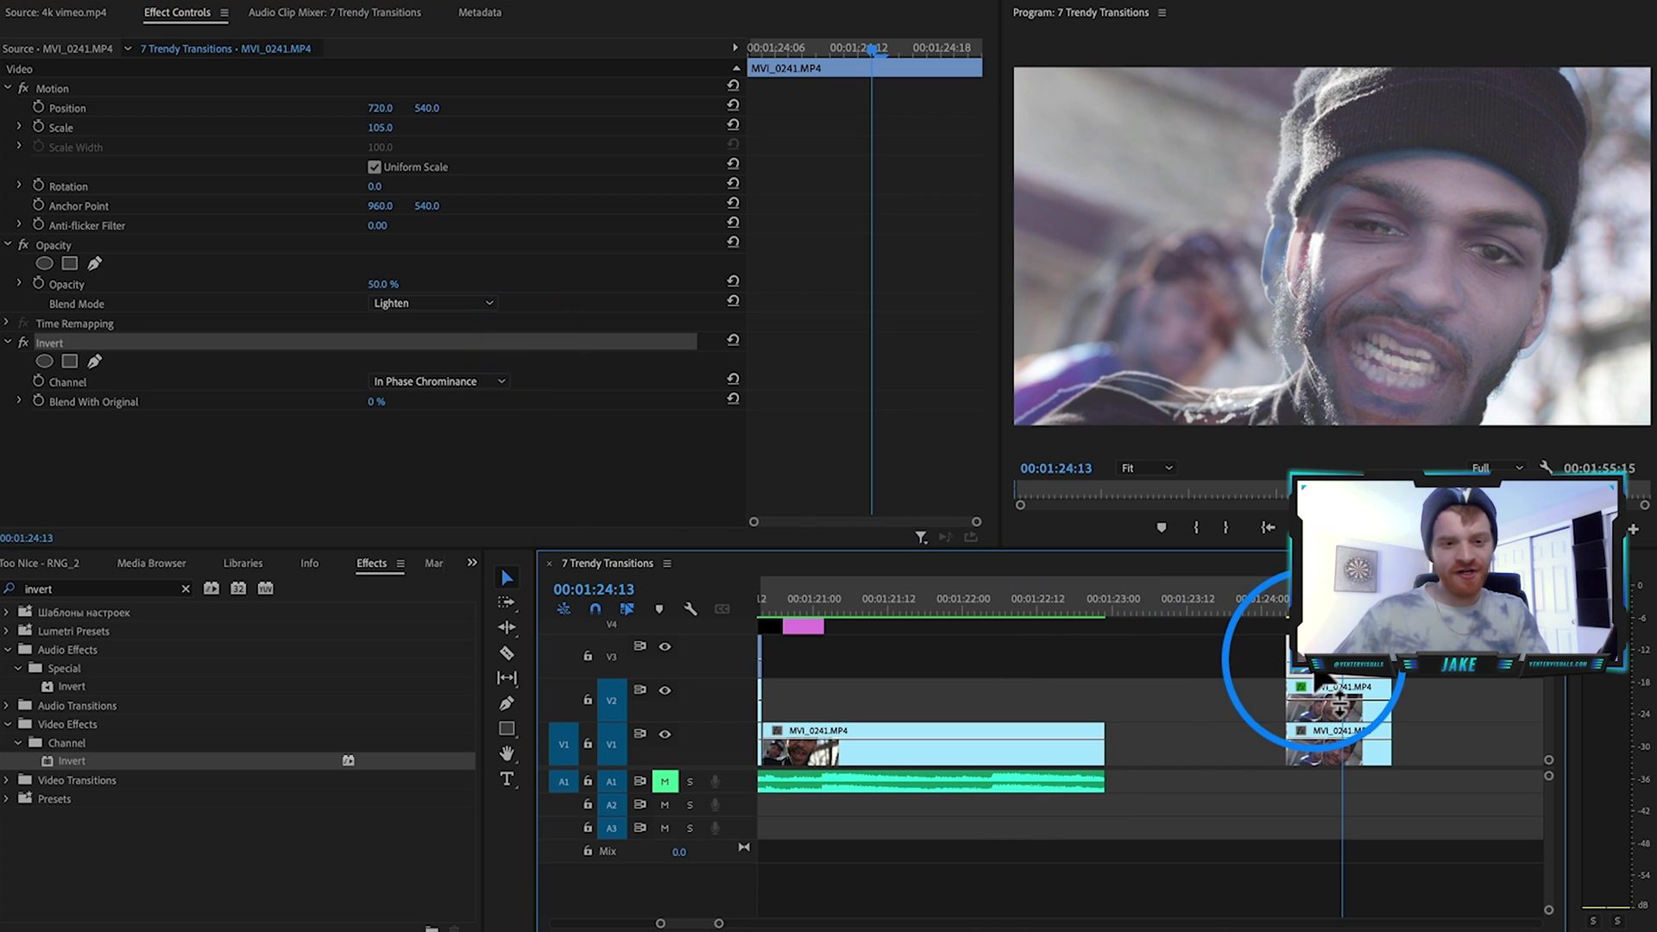
click(423, 380)
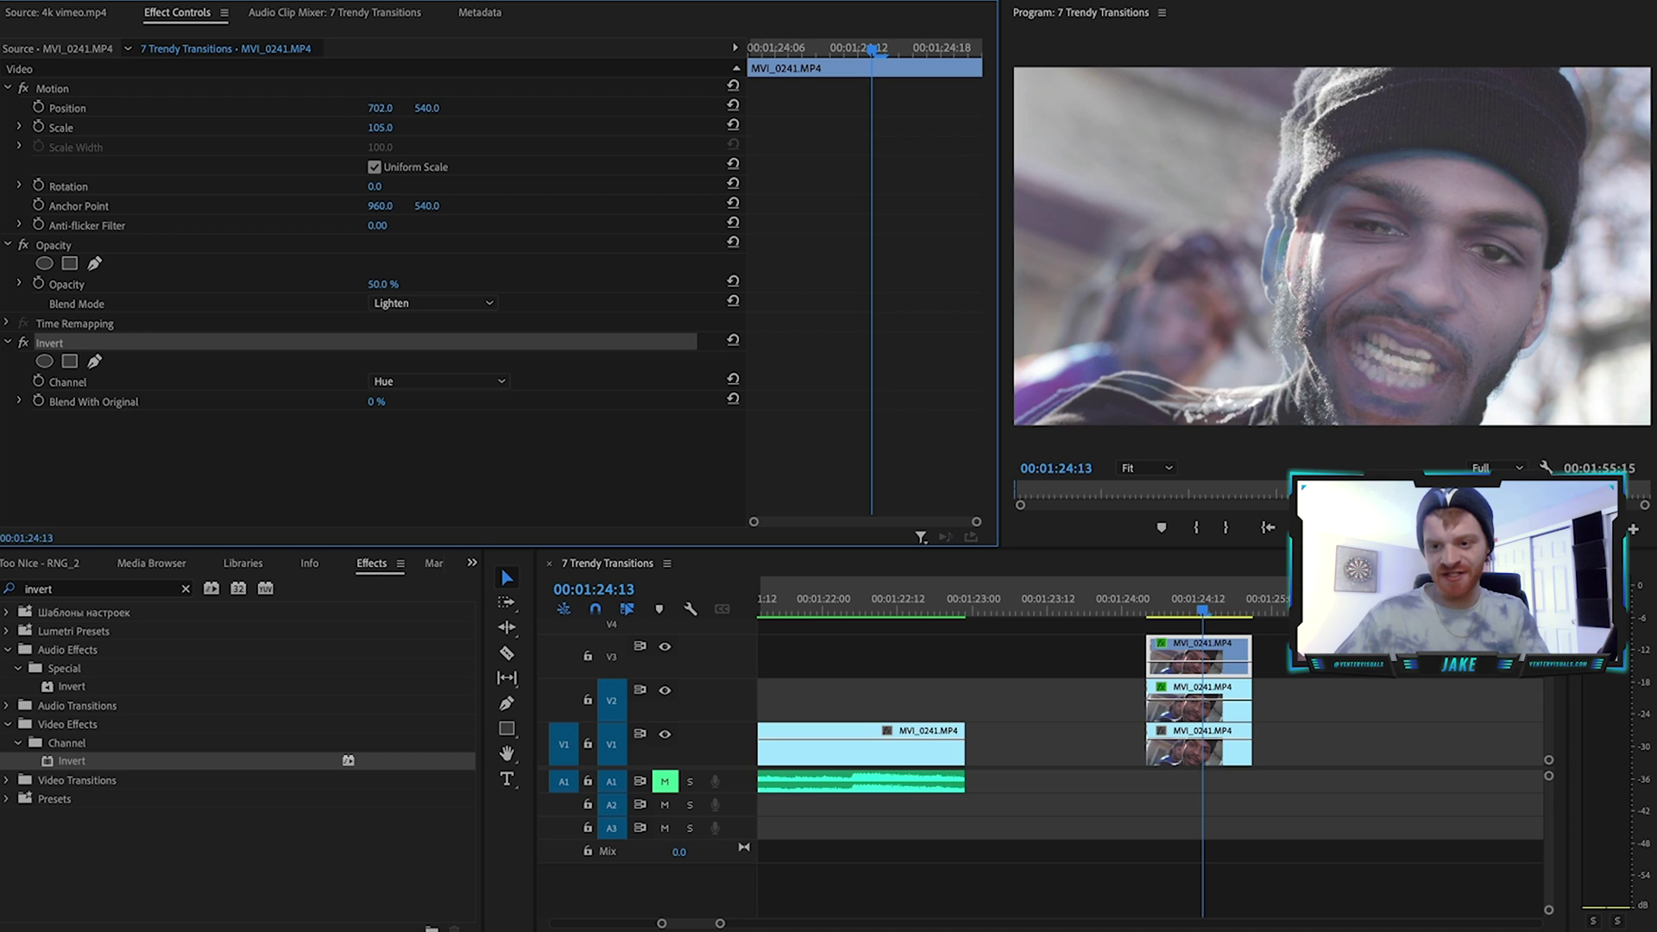
drag(380, 108, 434, 108)
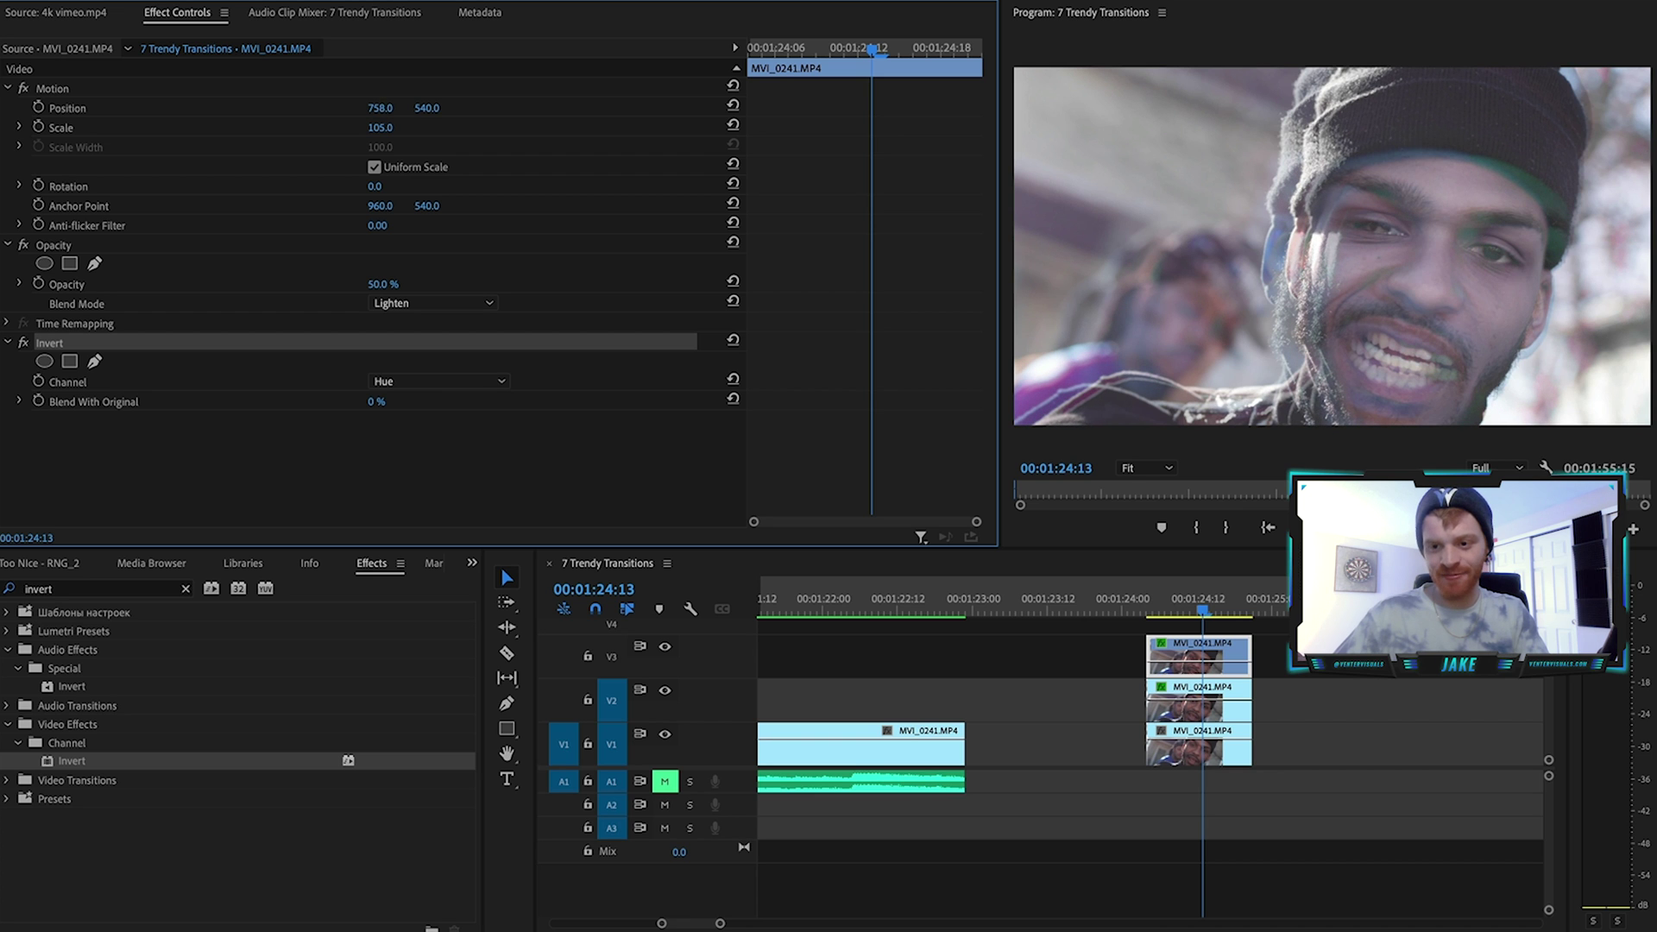
Animate the V3 copy's Position from a keyframe at the clip start to a horizontal value of 626 at 00:01:24:11
mouse_move(1202, 610)
mouse_down()
mouse_move(1239, 613)
mouse_move(1169, 613)
mouse_move(1191, 611)
mouse_up()
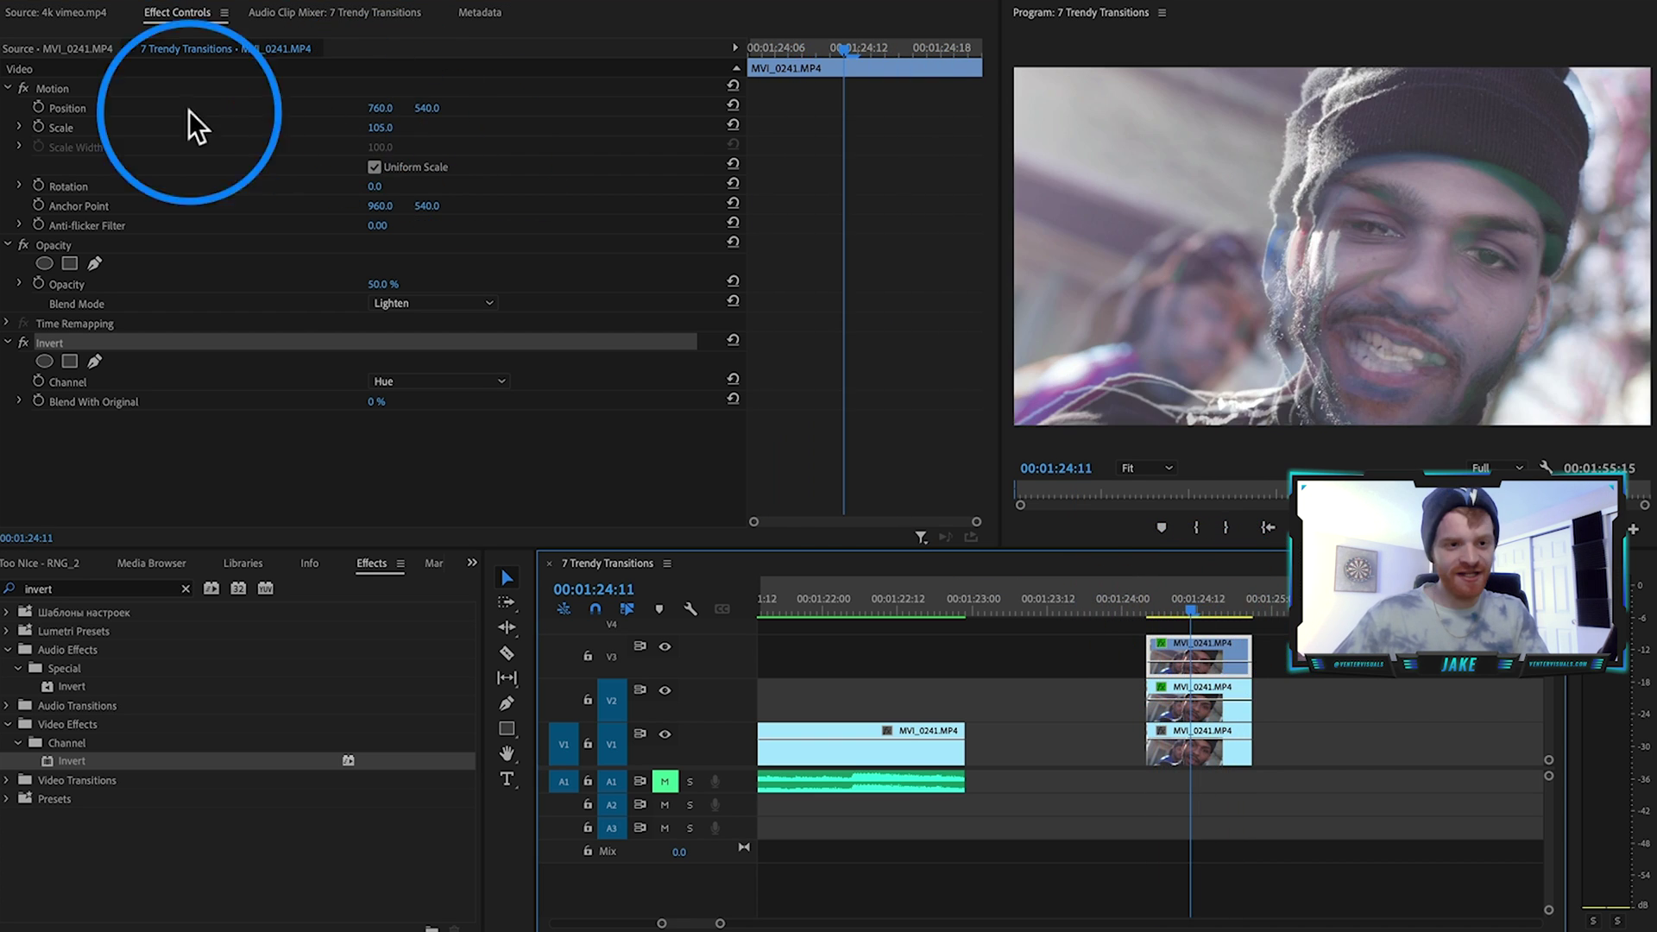
click(38, 107)
click(622, 107)
drag(383, 108, 257, 108)
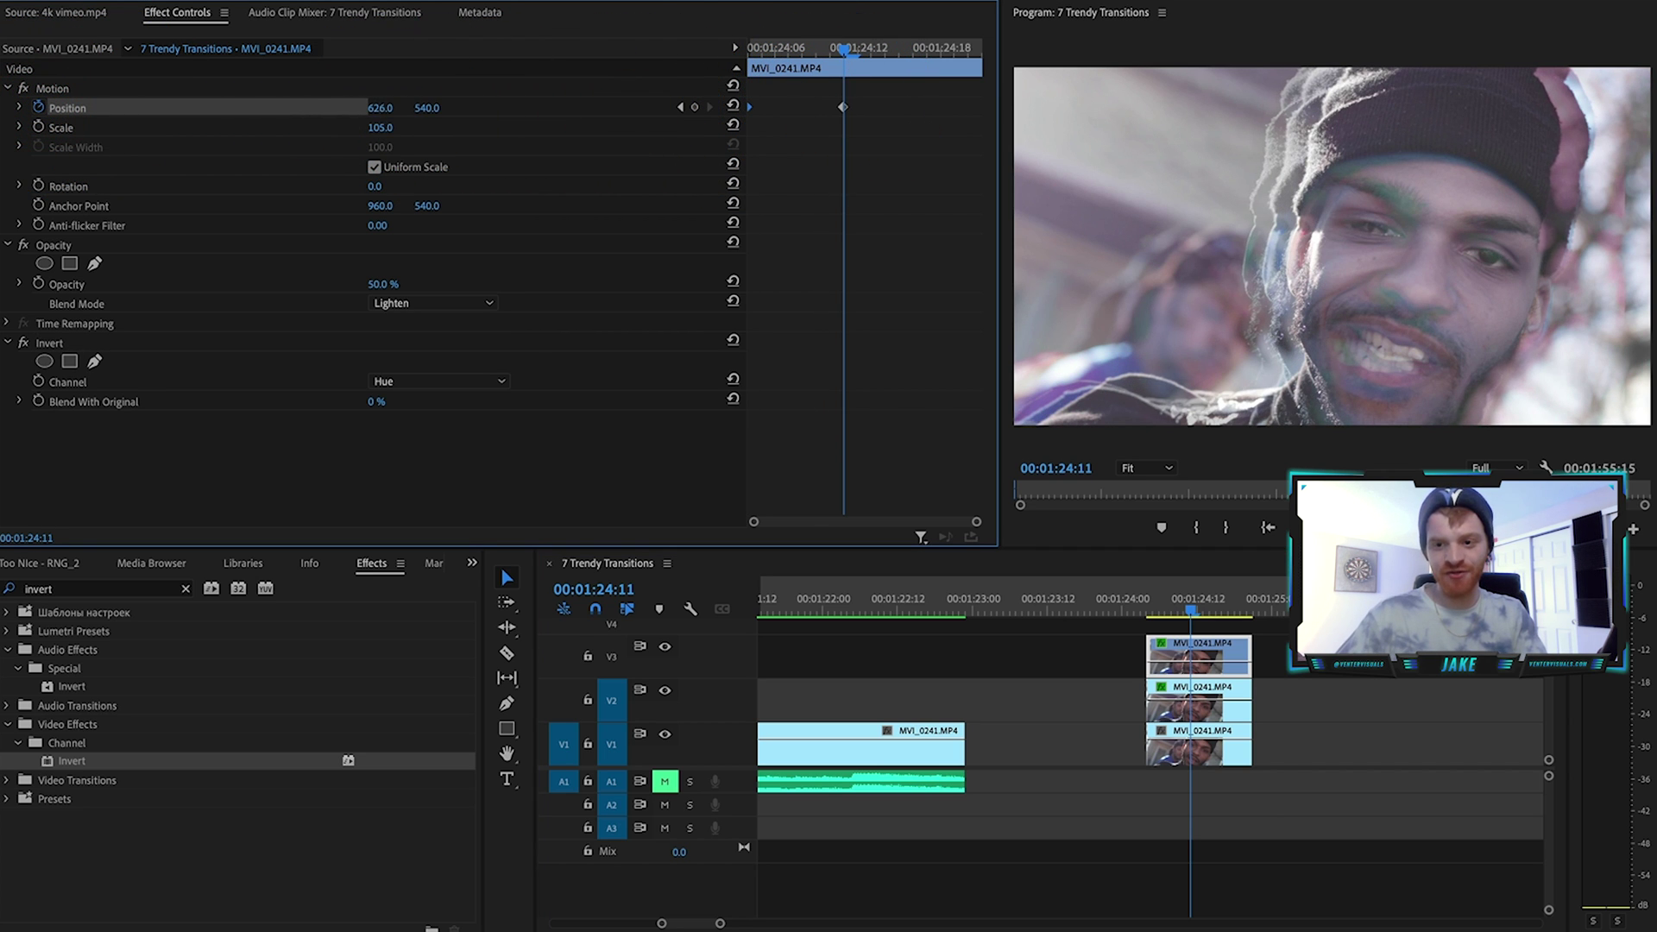
Scrub through the stacked inverted copies and the finished flash transition around 00:01:20:13
click(1219, 704)
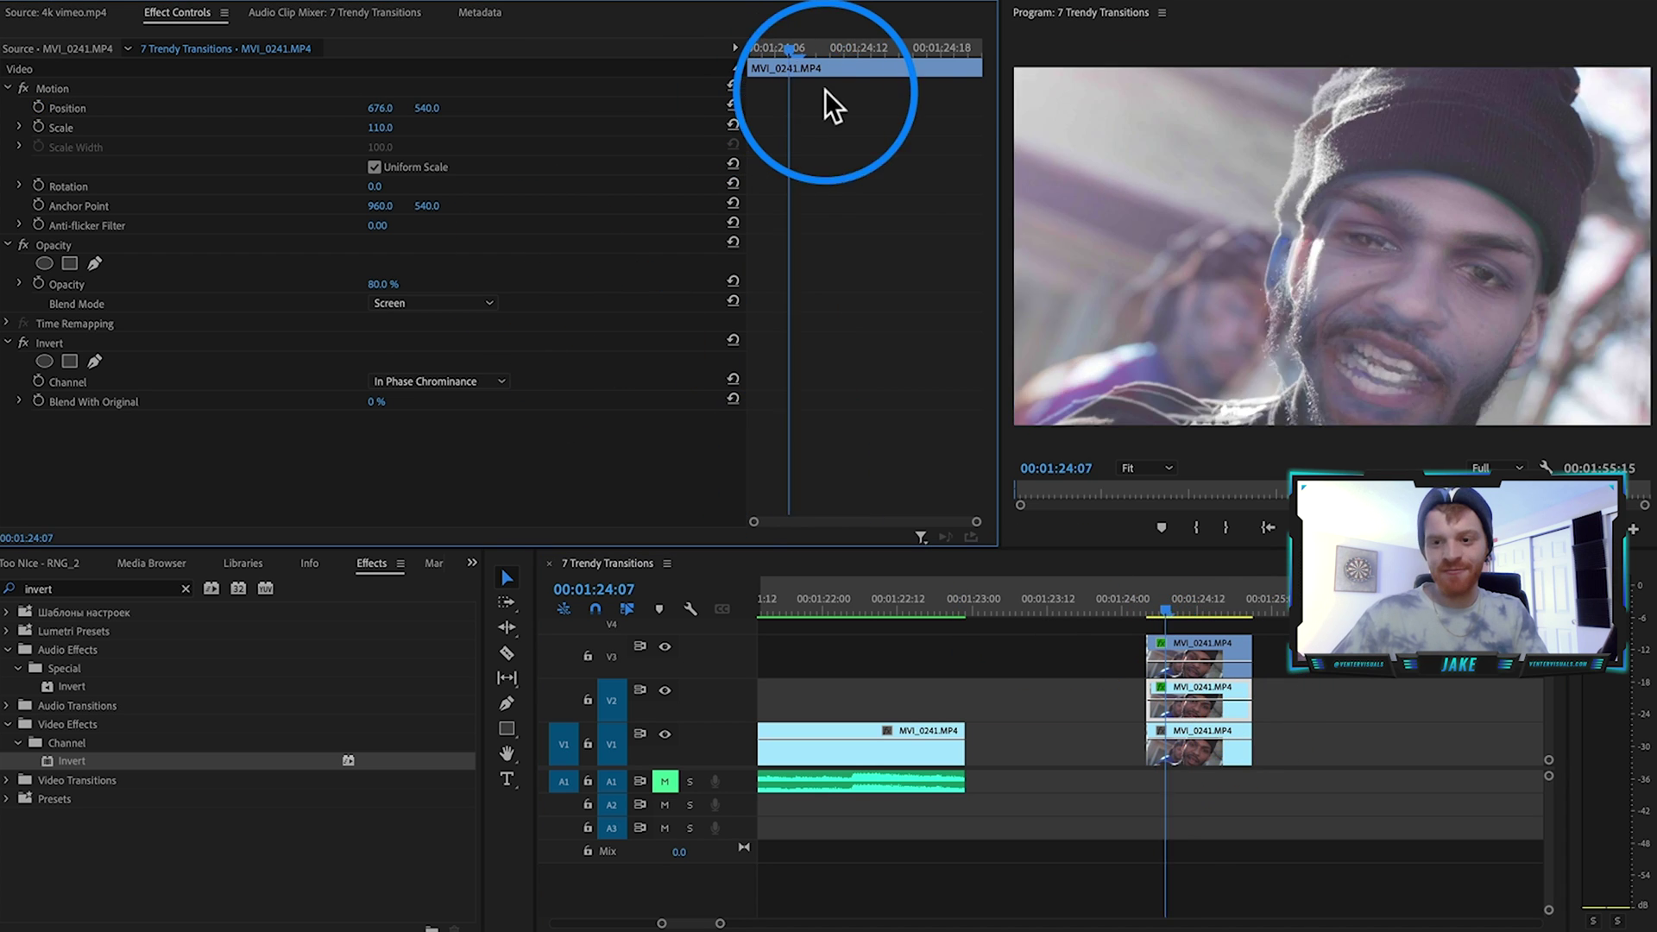
drag(793, 93, 918, 107)
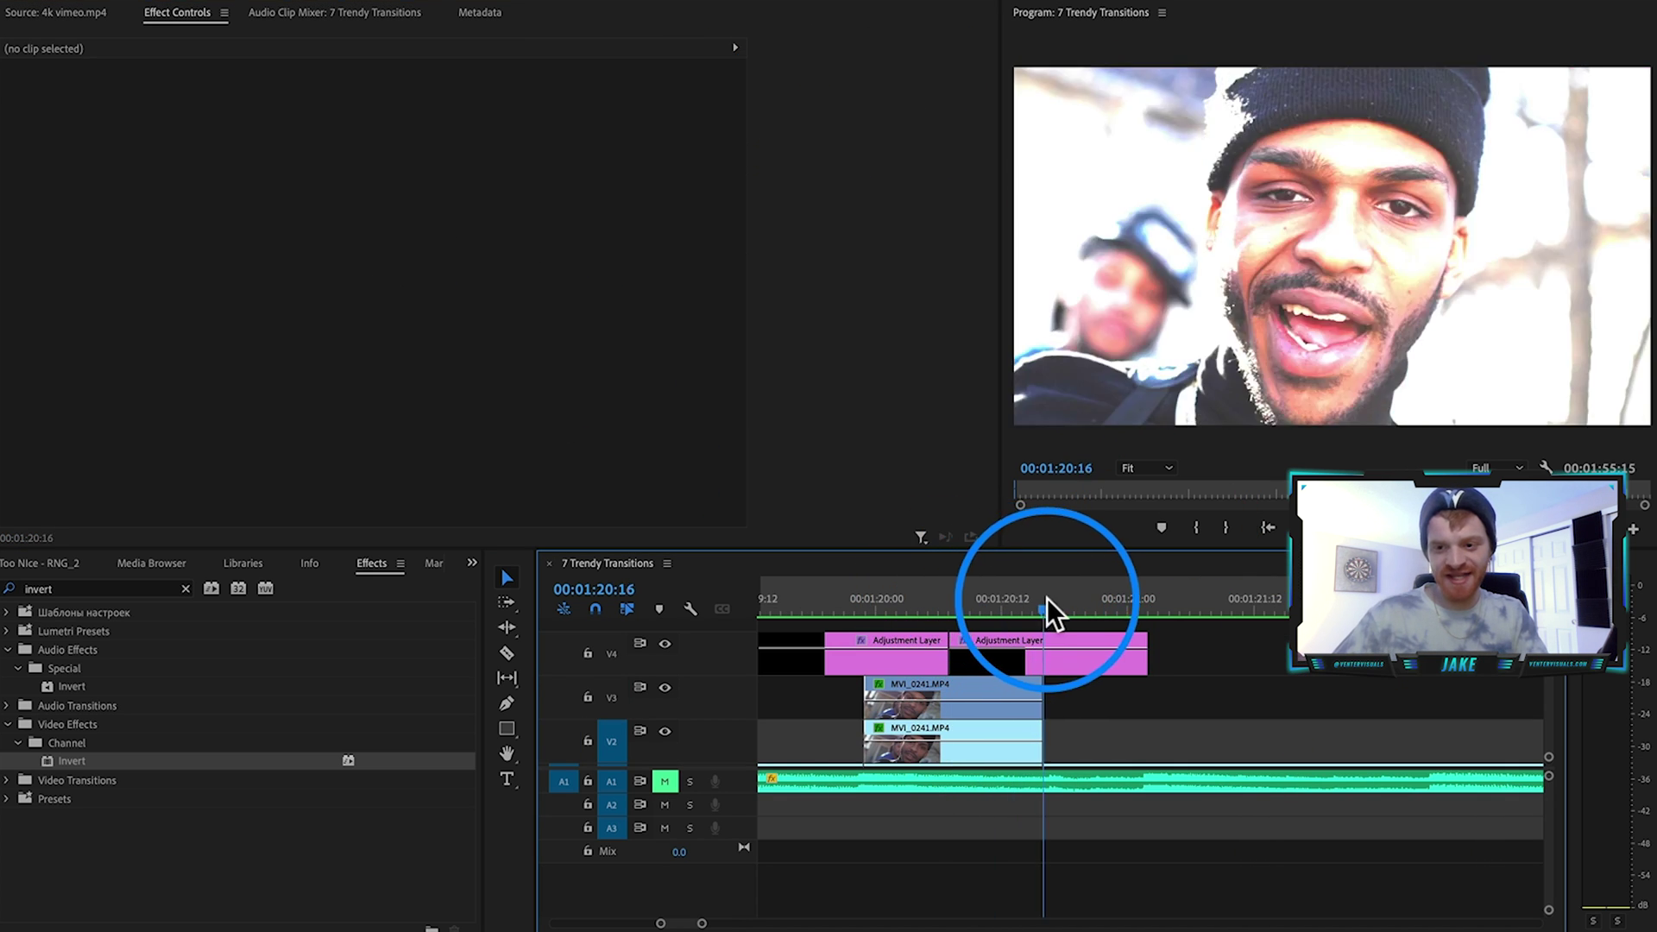
drag(1047, 598, 1016, 620)
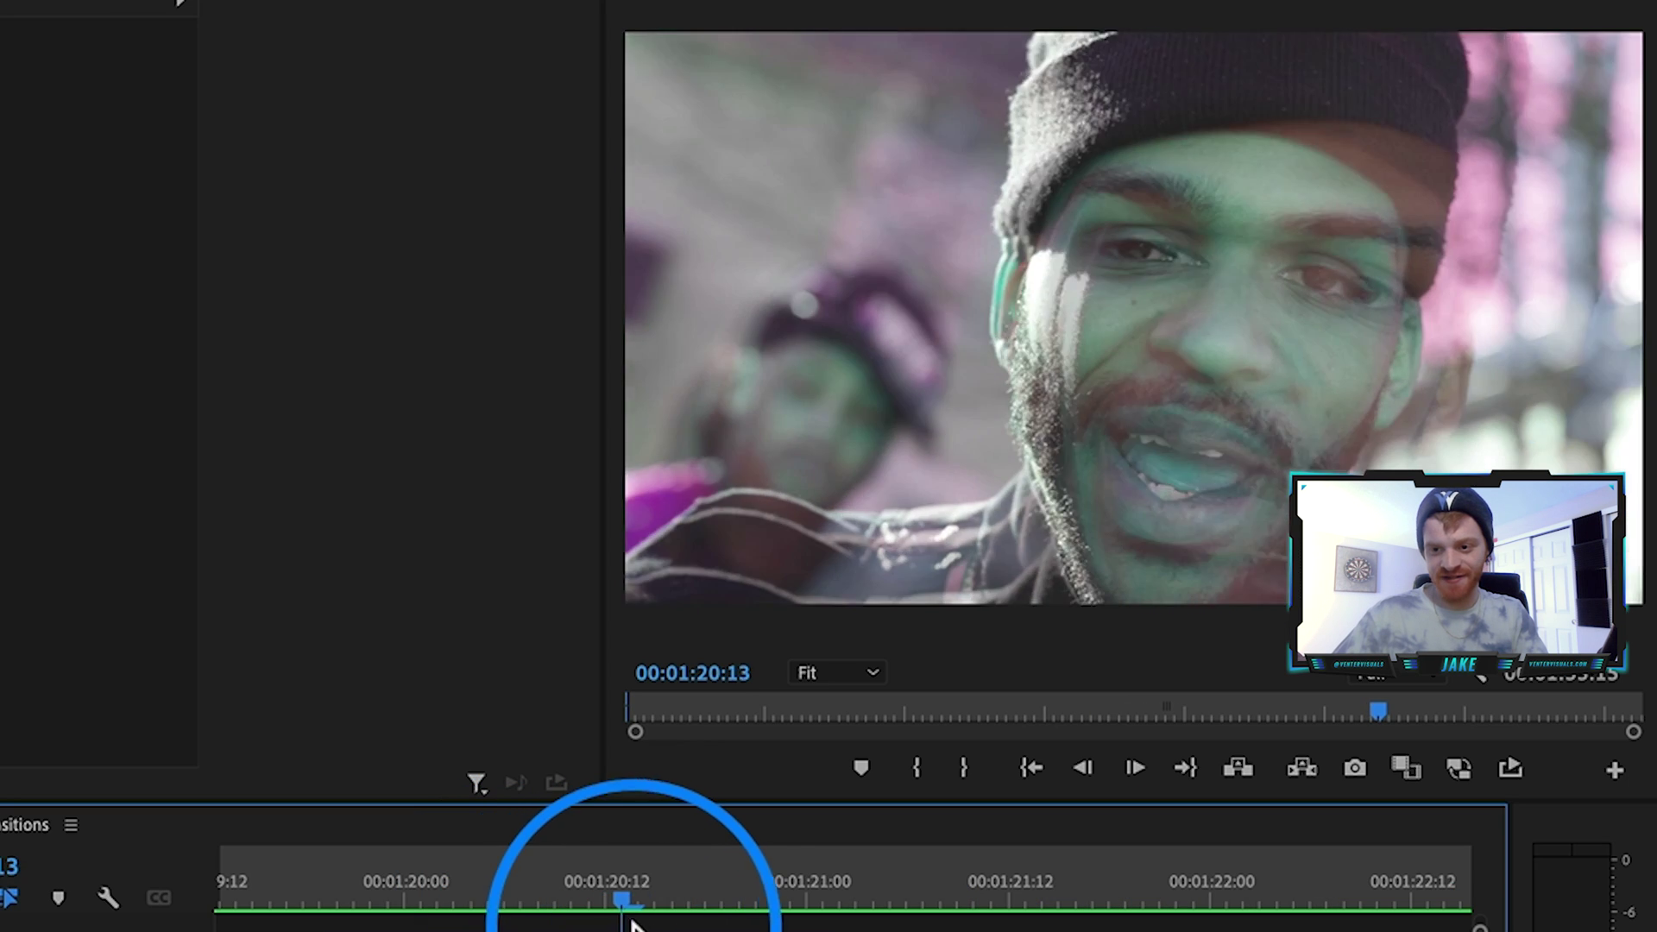
drag(630, 925, 970, 901)
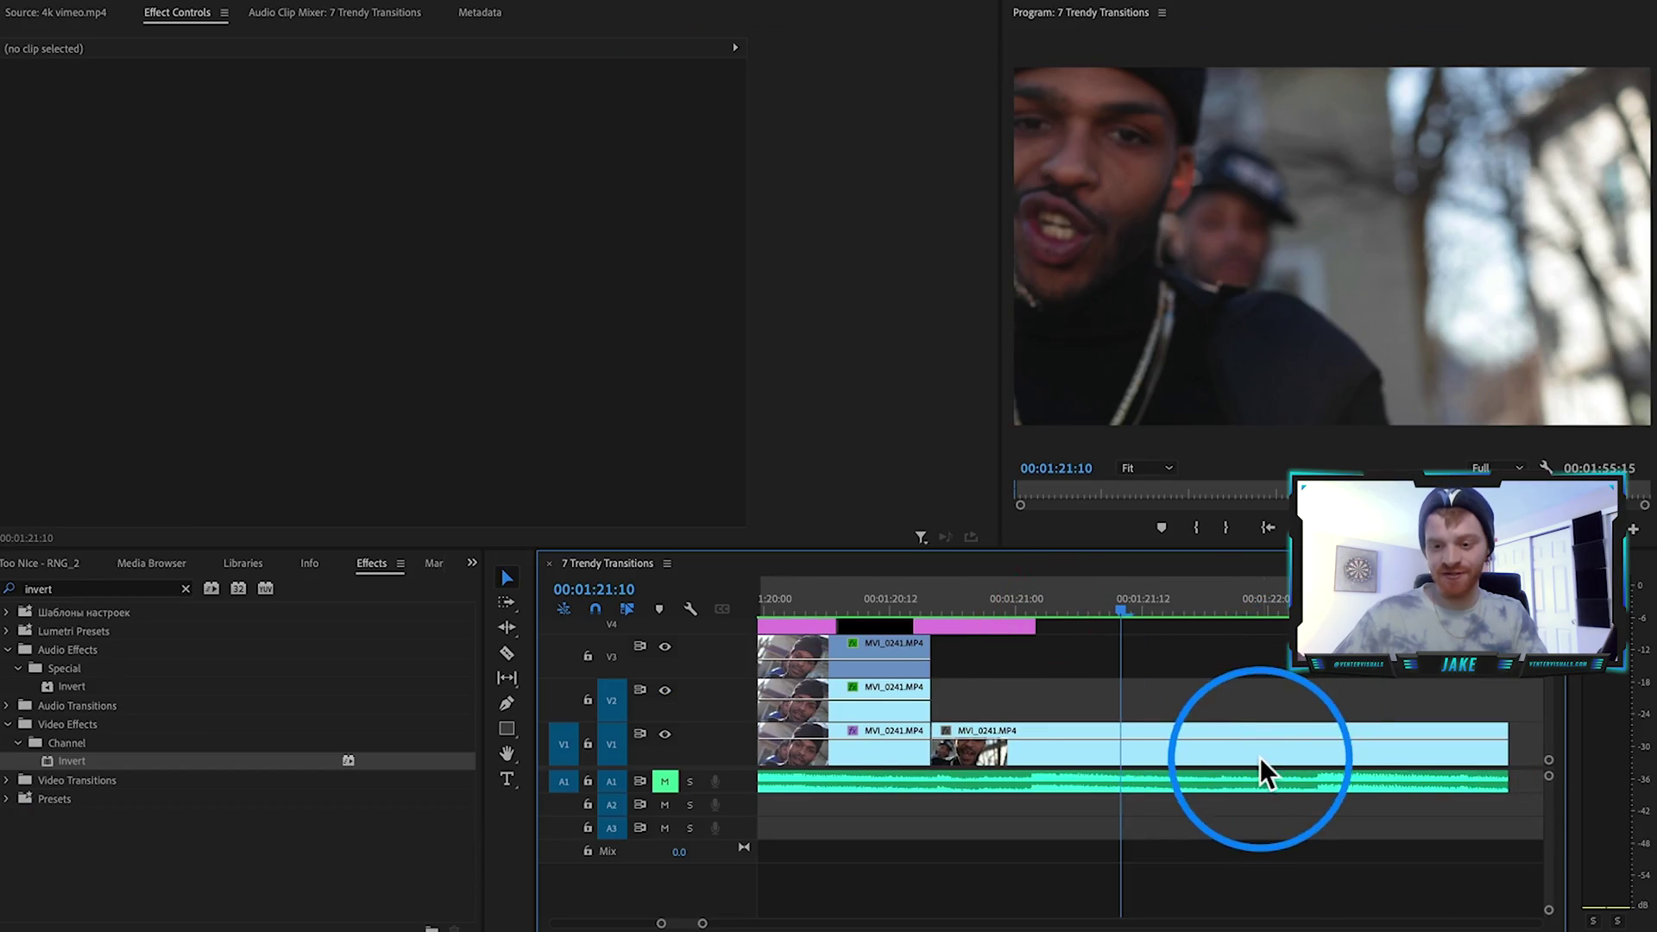
Move on to the MVI_8102.MP4 and MVI_8103.MP4 section and play back the slide example from 00:01:31:20
click(1260, 757)
drag(1122, 604, 1362, 630)
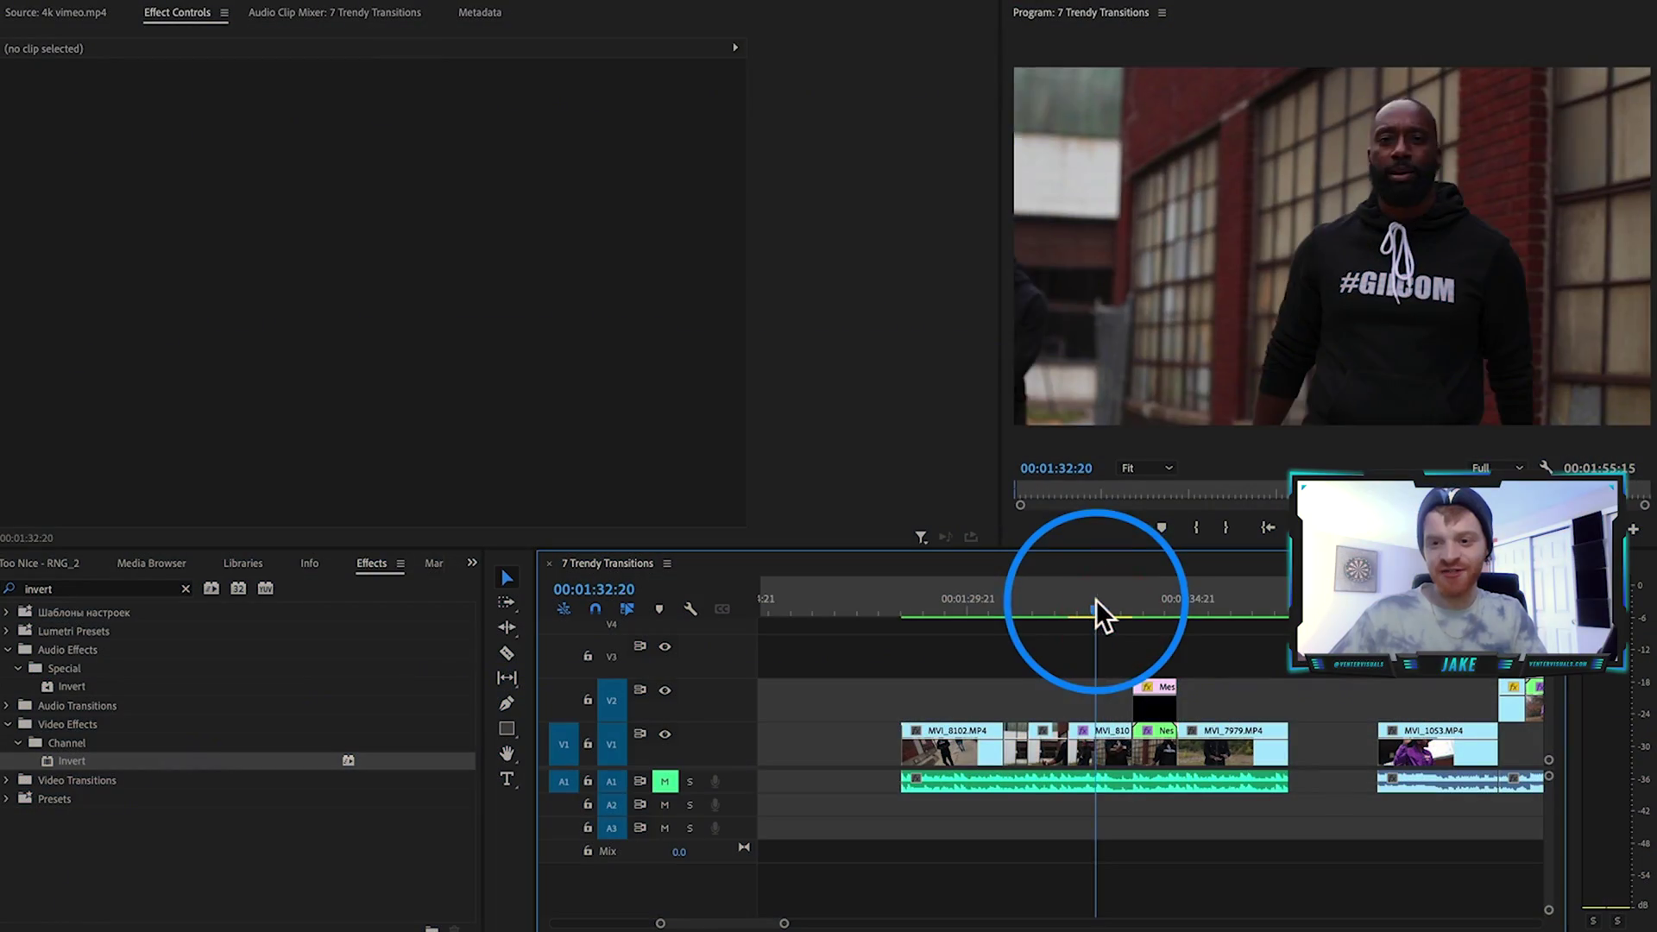
drag(1096, 598, 1053, 625)
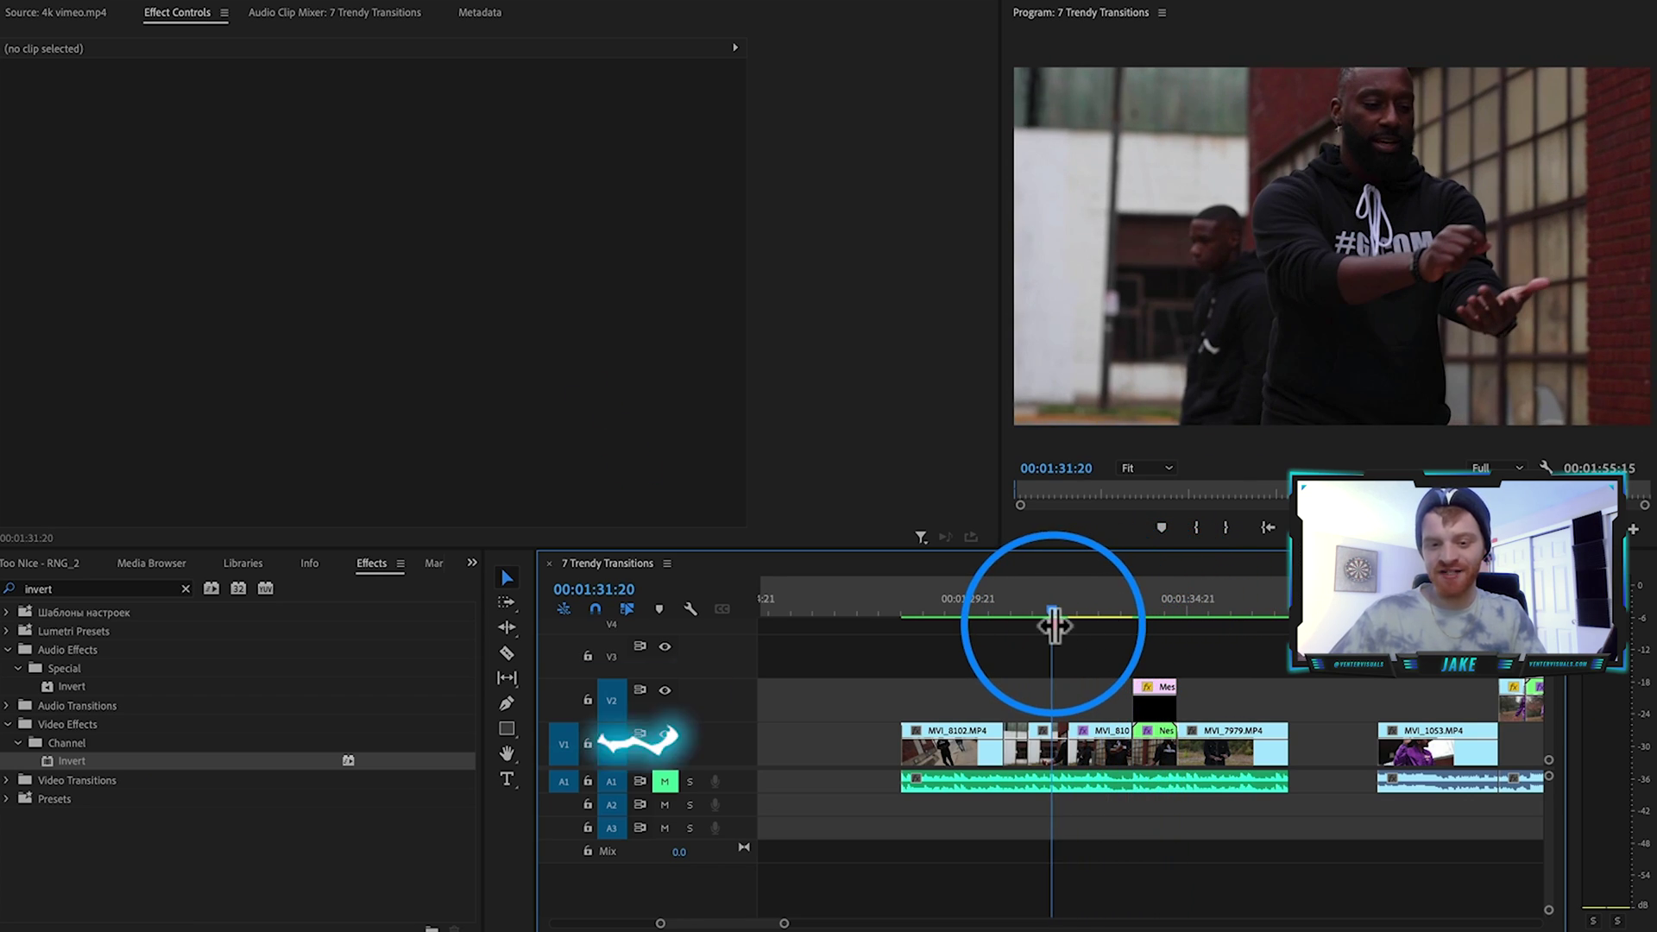
key(space)
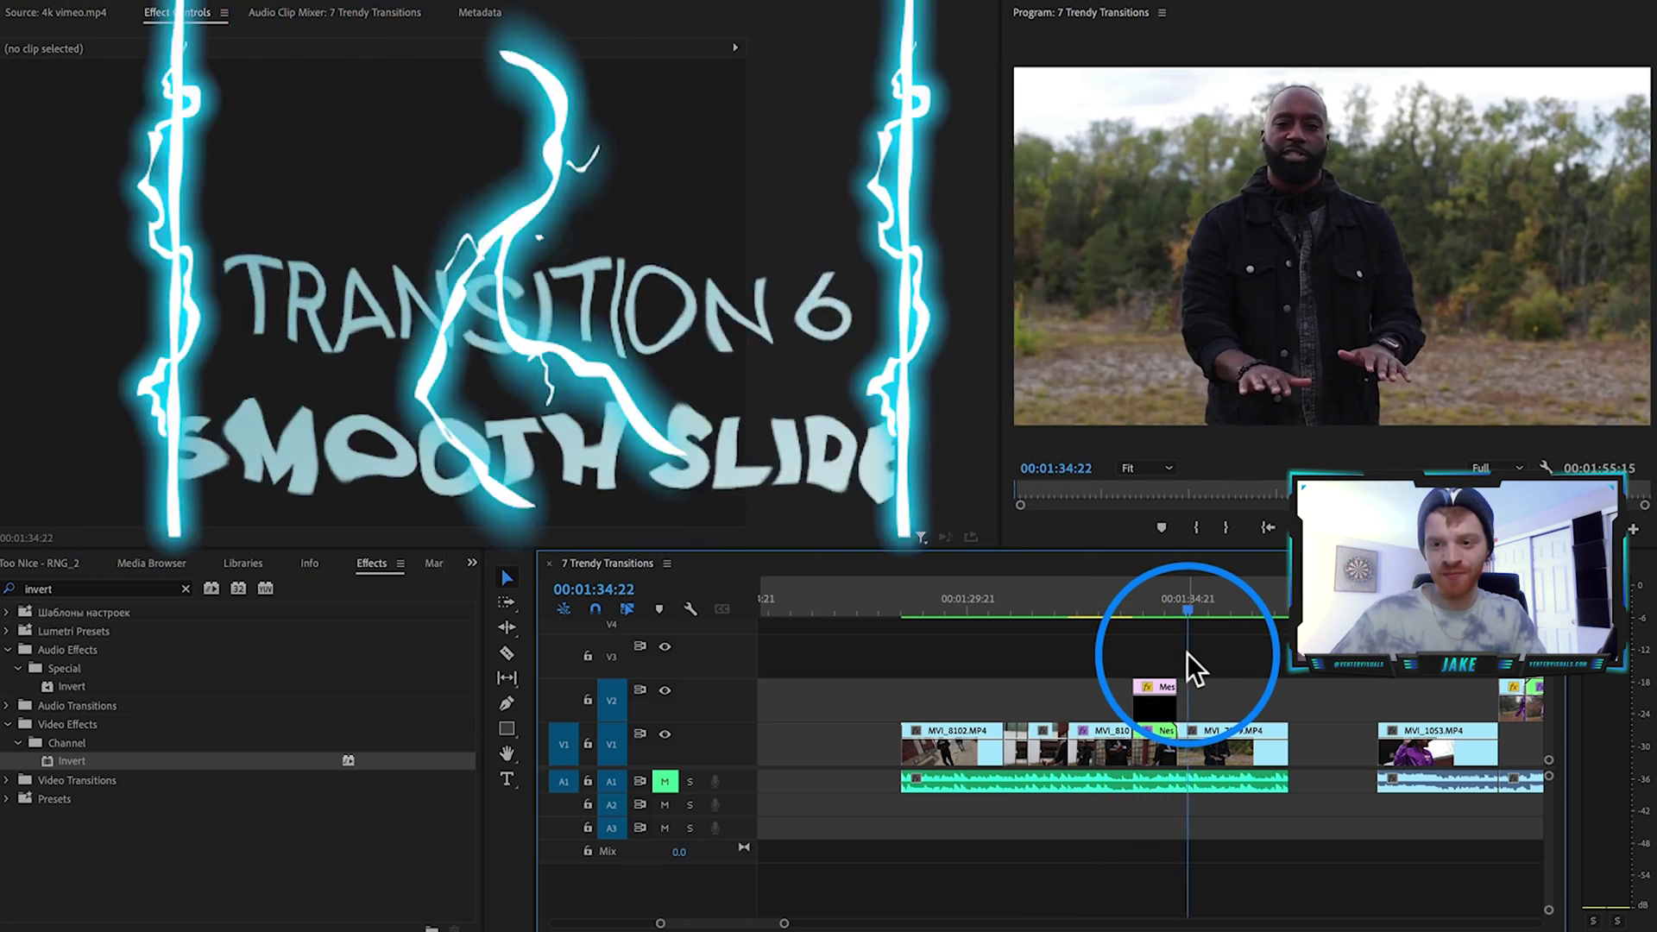
Split MVI_8102.MP4 at 00:01:30:13, five frames before its cut to MVI_8103.MP4
mouse_move(1174, 597)
mouse_down()
mouse_move(1217, 602)
mouse_move(1168, 624)
mouse_up()
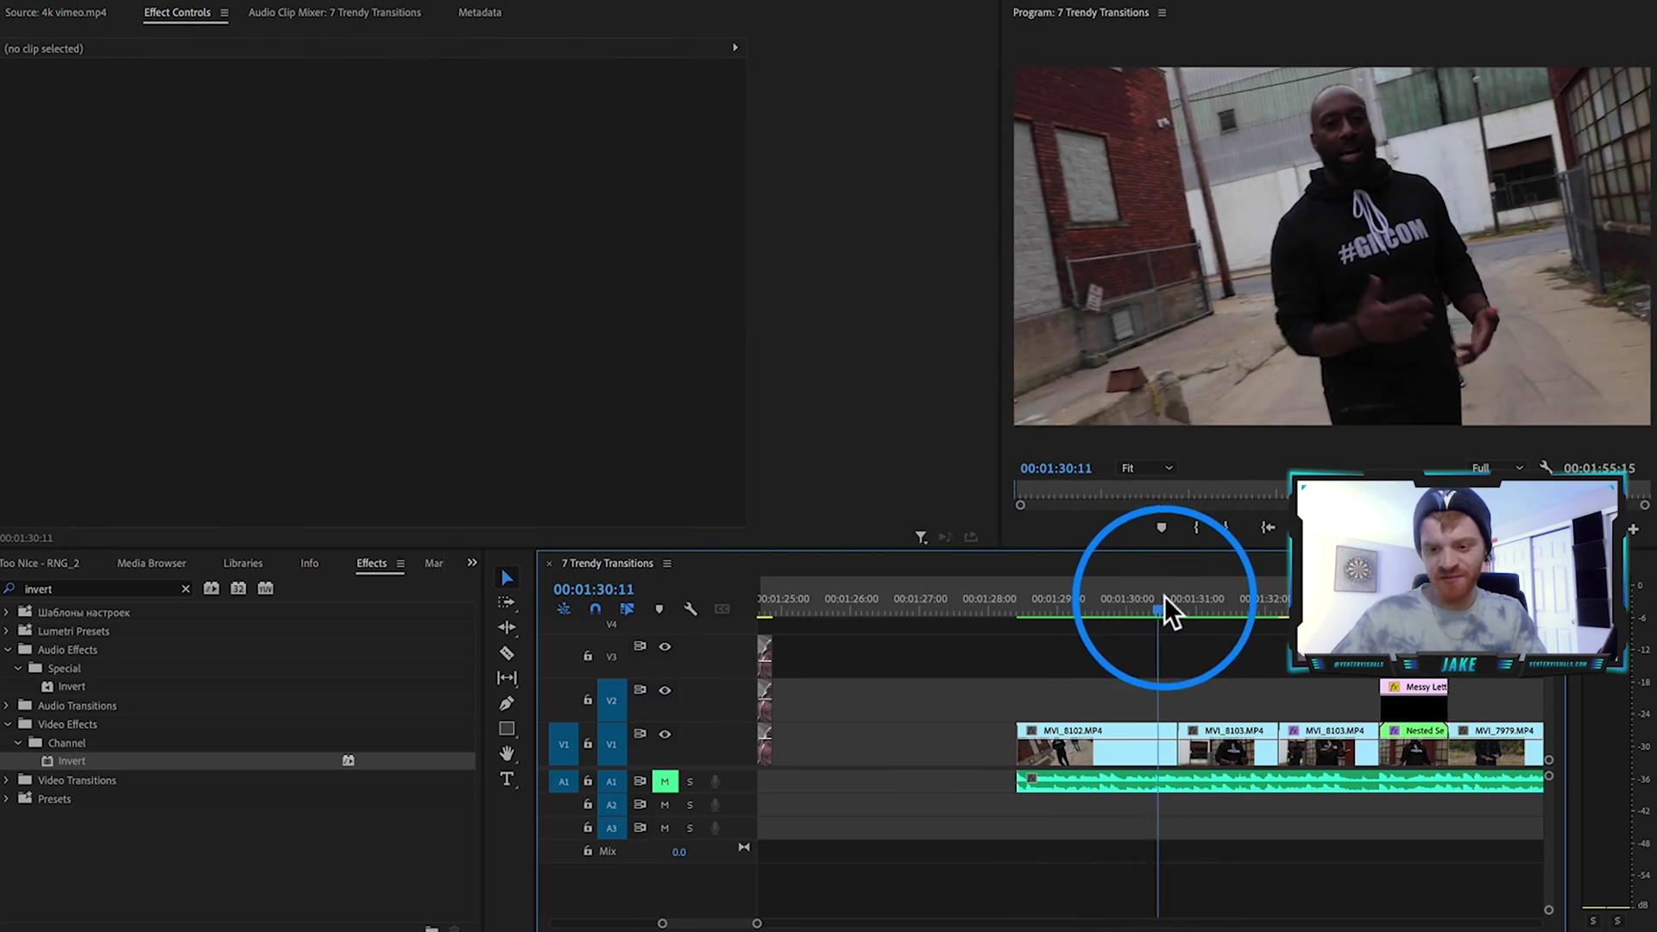
key(equal)
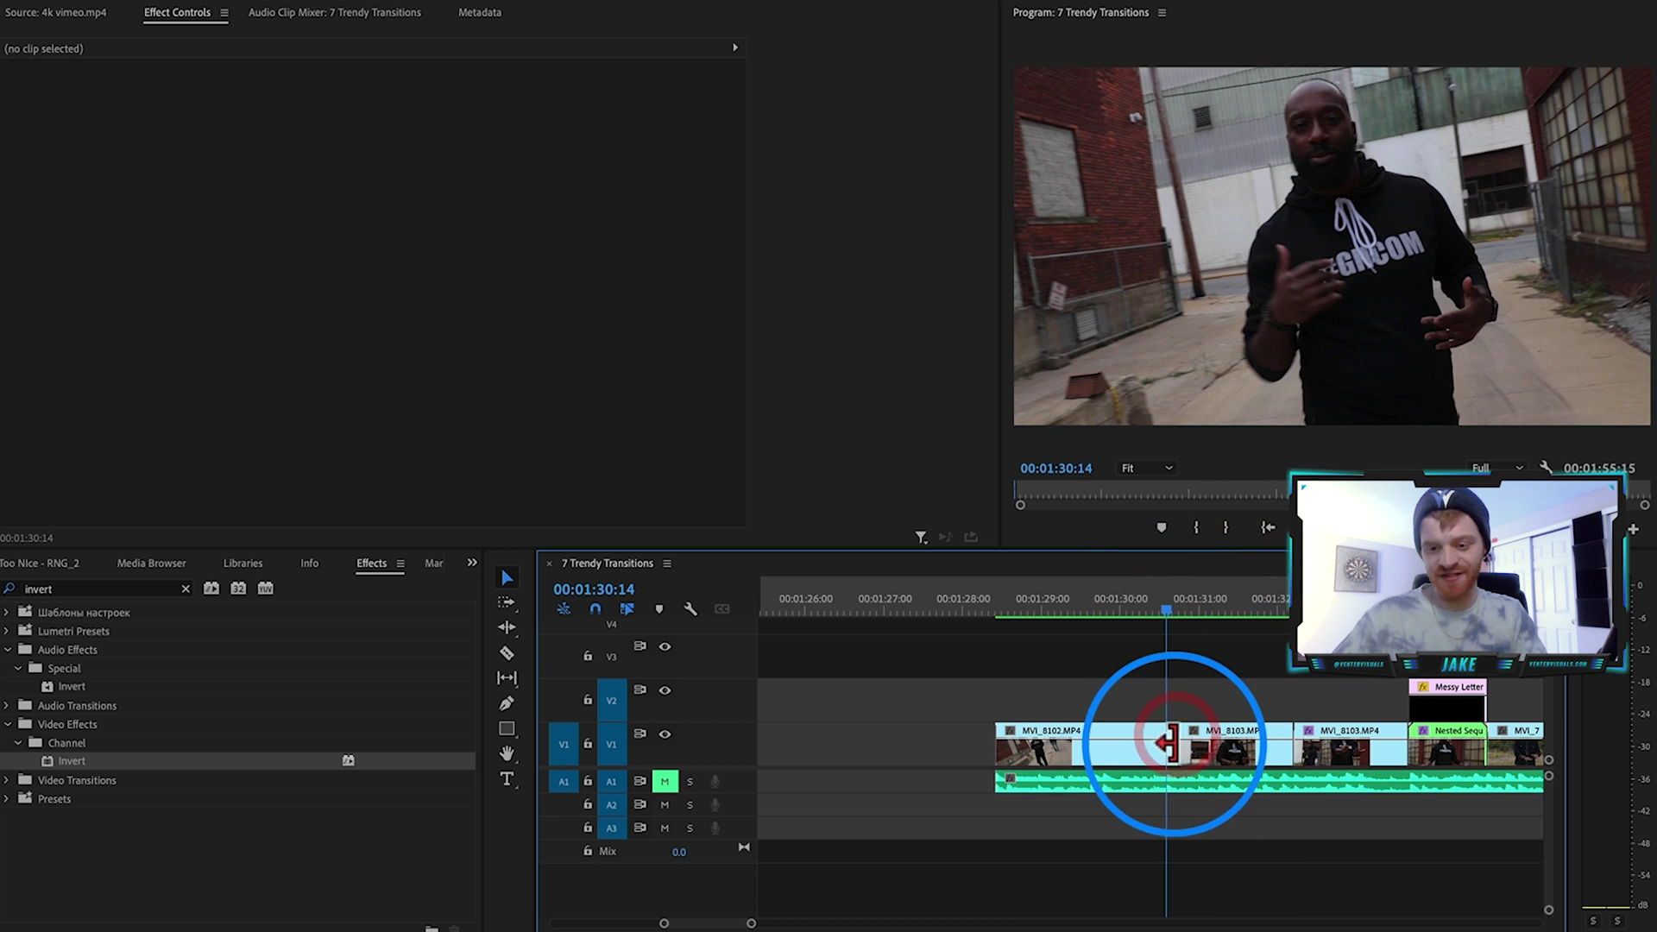
key(equal)
drag(1169, 610, 1176, 610)
key(equal)
click(1182, 742)
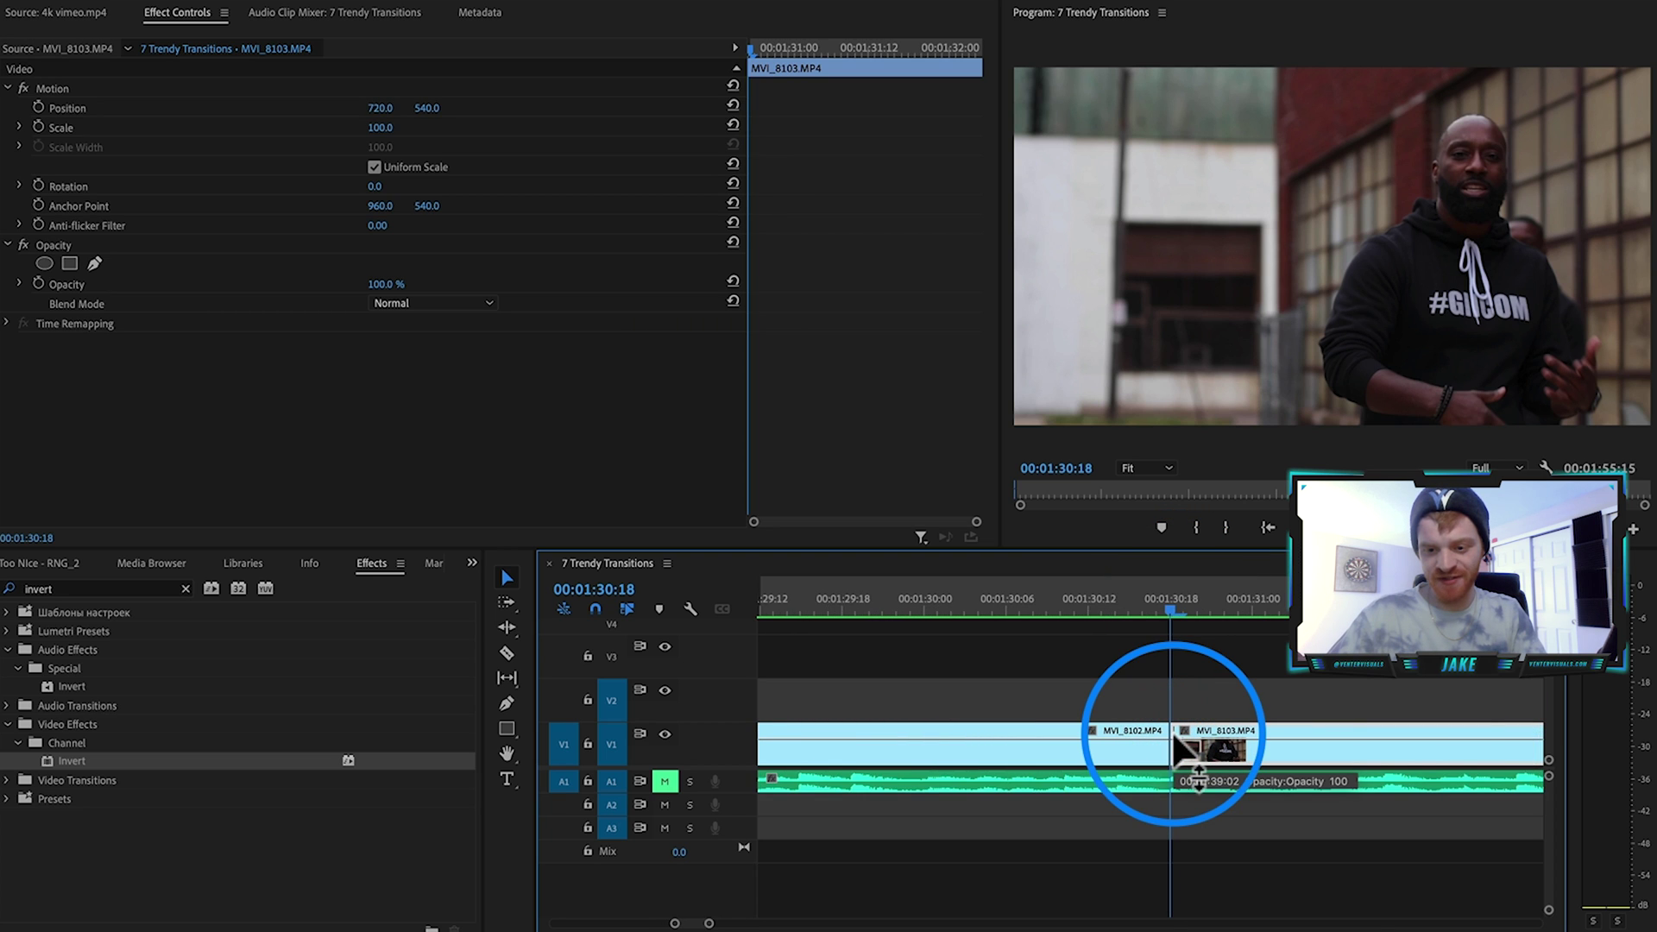
key(minus)
click(1177, 699)
key(shift+Left)
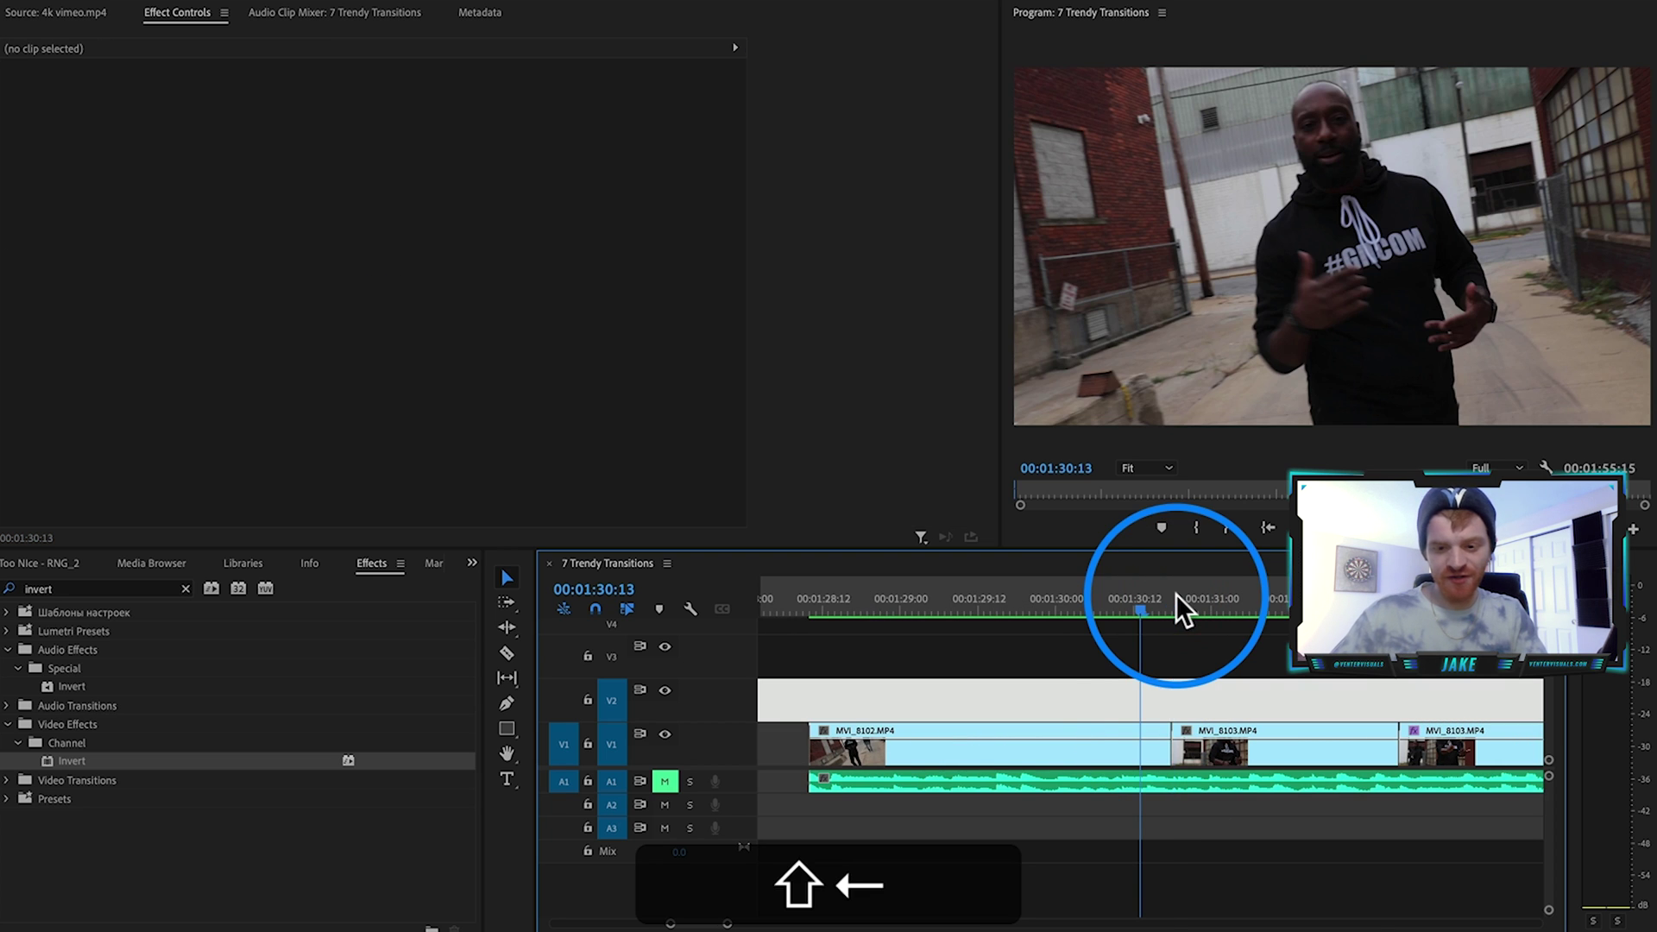
key(shift+c)
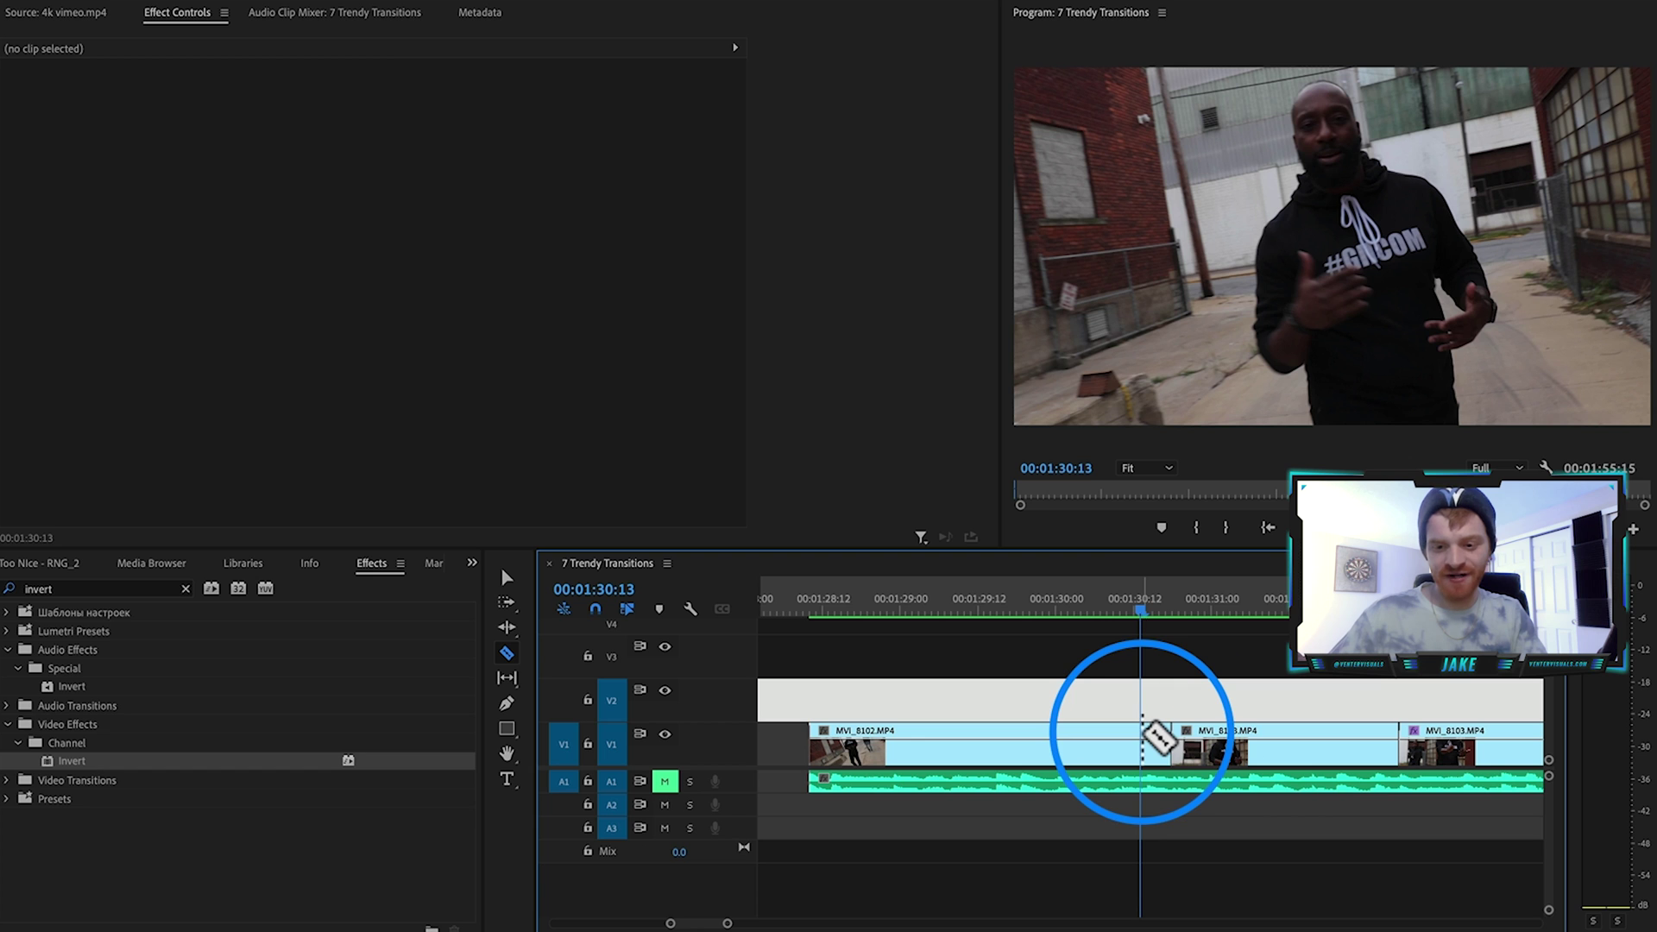
click(1142, 741)
Split MVI_8103.MP4 five frames after the cut and select the two short pieces around it
key(shift+Right)
key(shift+Right)
click(1204, 734)
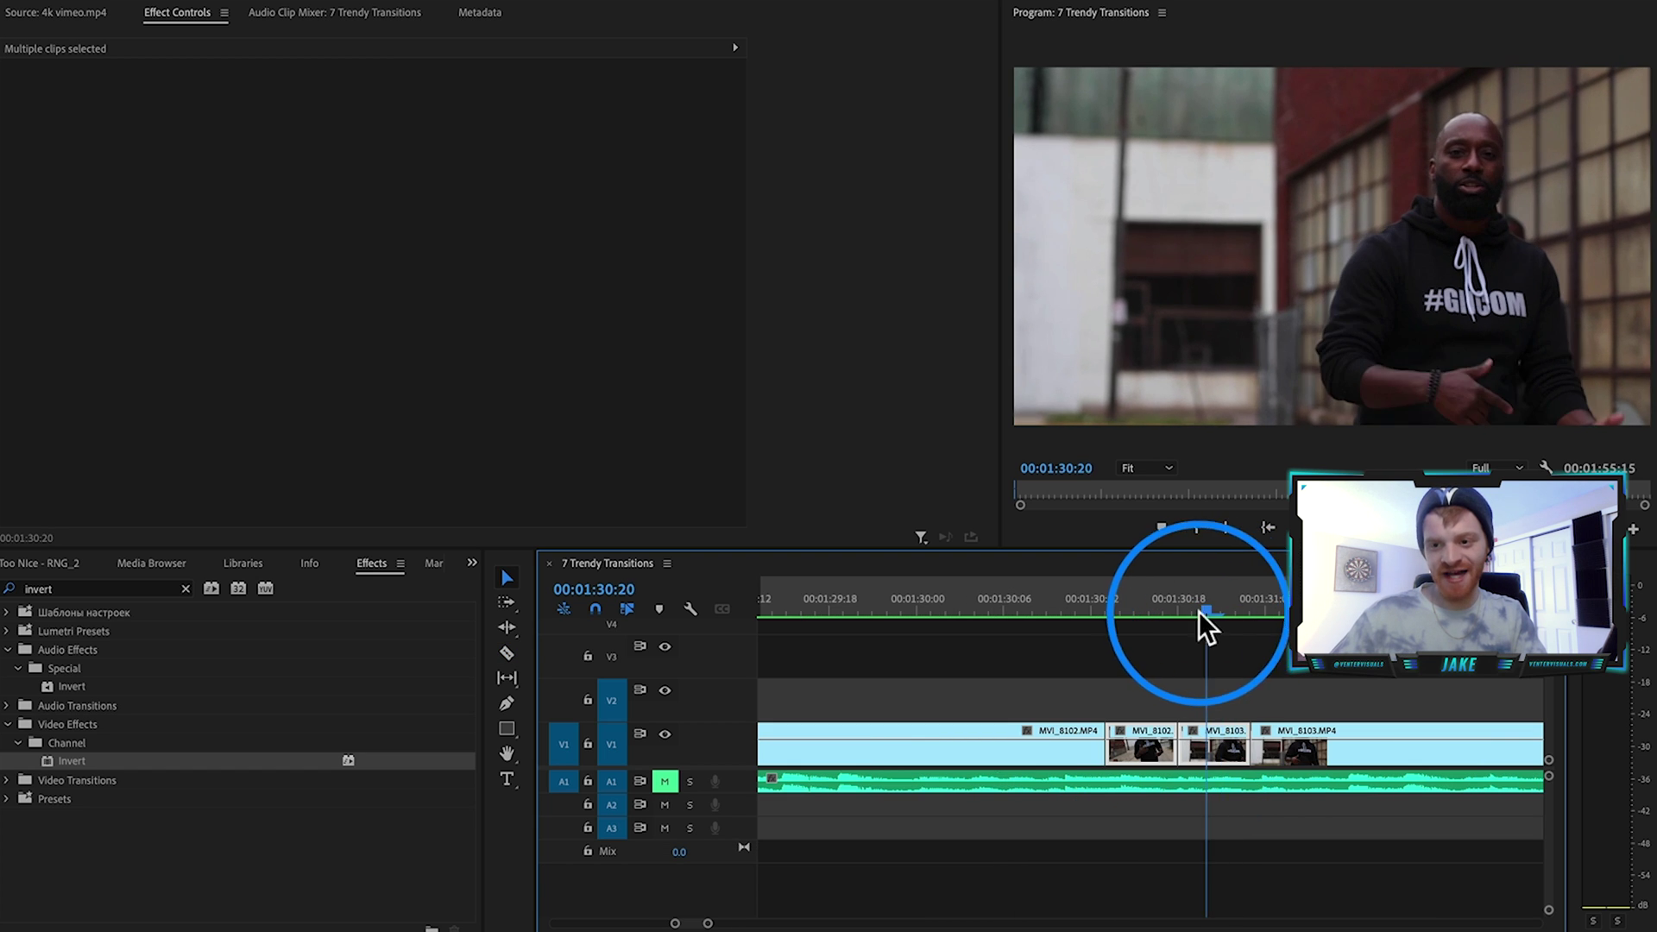
Nest the two selected short pieces of MVI_8102.MP4 and MVI_8103.MP4 under the default name
drag(1199, 610, 1115, 637)
right_click(1161, 751)
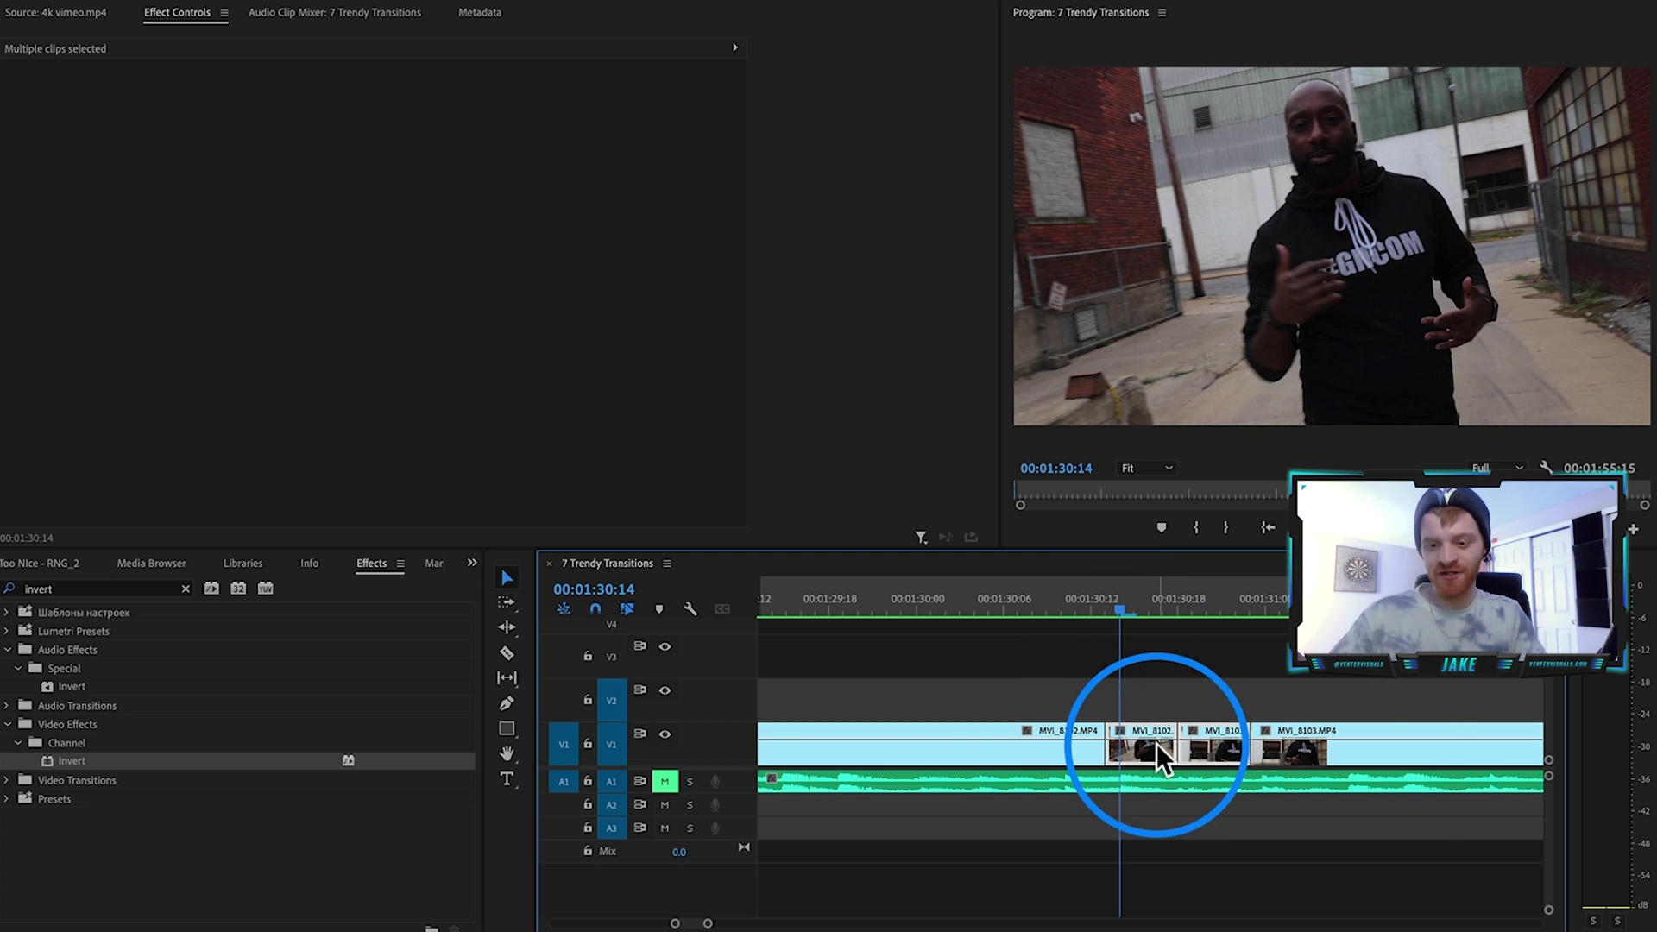
click(1203, 504)
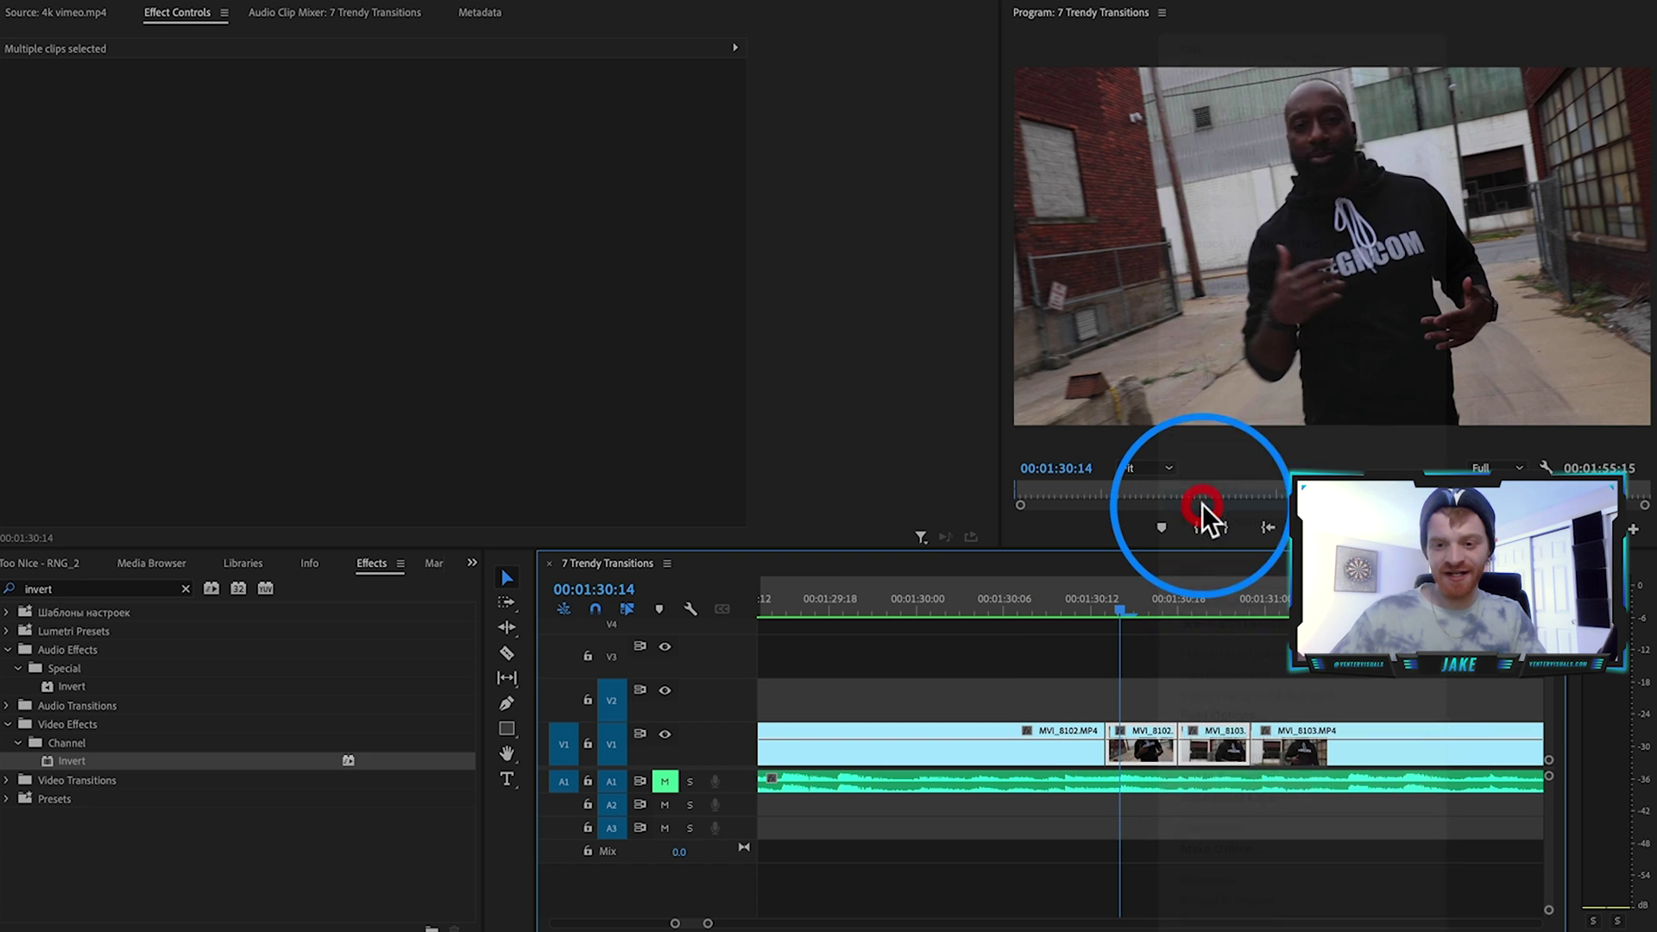
click(864, 477)
Find the Offset video effect and apply it to the new nested sequence
click(185, 588)
click(130, 592)
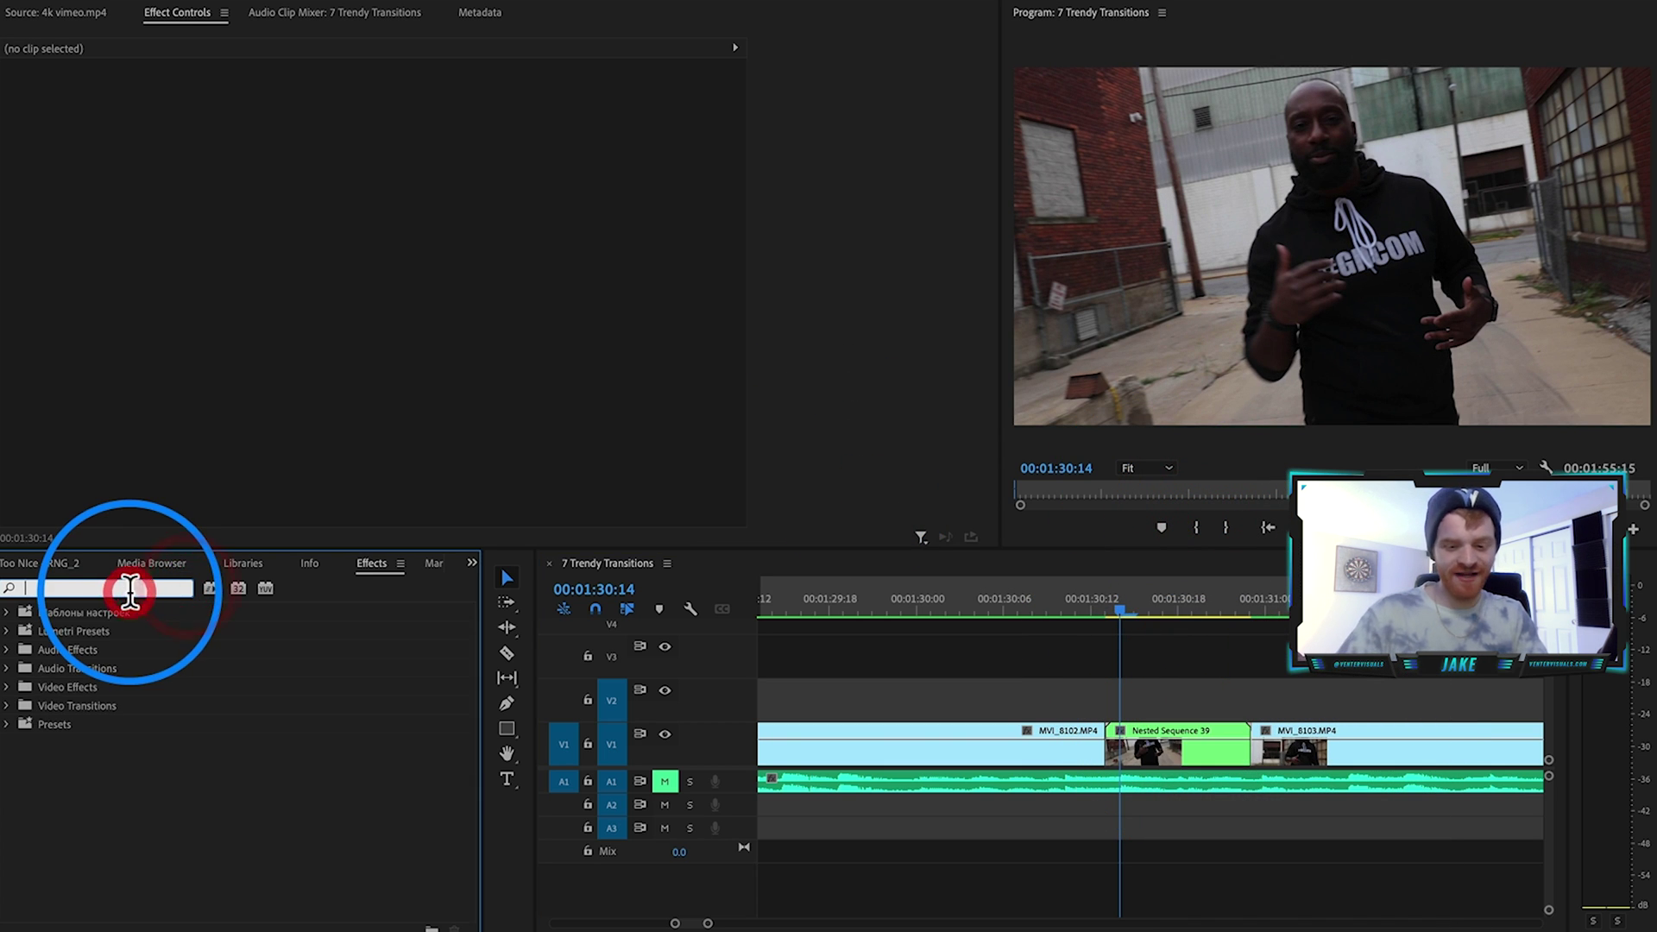
text(offset)
drag(82, 727, 1220, 748)
Keyframe Offset's Shift Center To at the nested clip's start and set its horizontal value to -6480 at 00:01:30:14
click(37, 381)
drag(771, 382, 733, 381)
drag(398, 382, 320, 382)
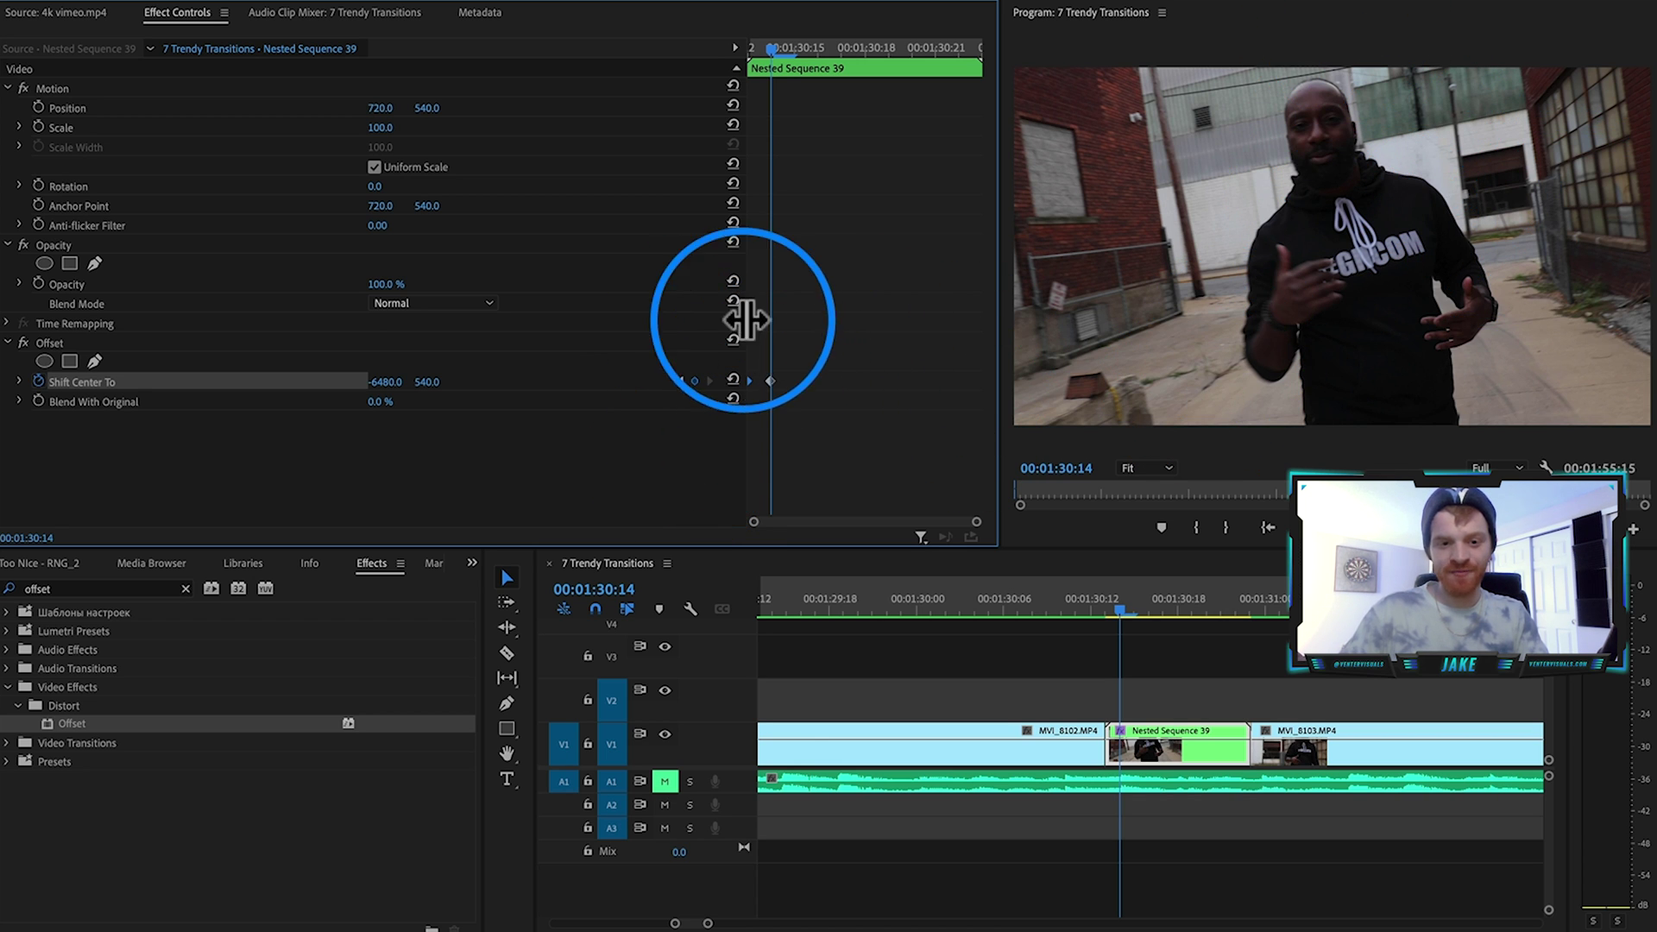
Try other horizontal values for Offset's Shift Center To at 00:01:30:14 and return it to -6480
drag(432, 382, 444, 382)
key(super+z)
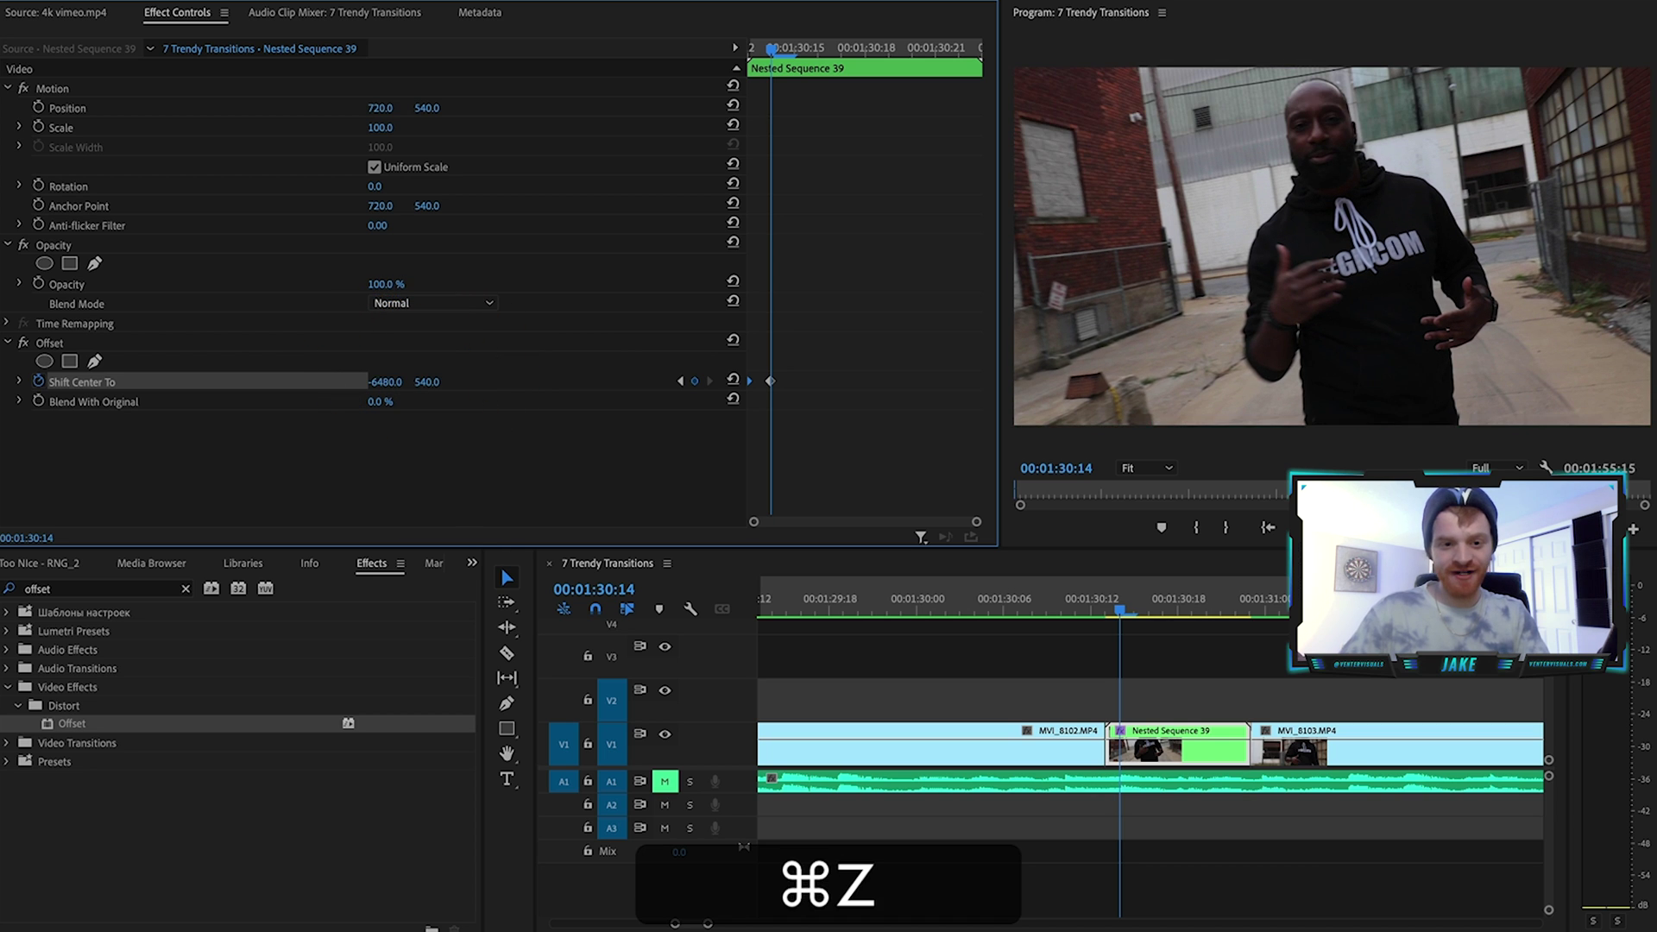
key(super+z)
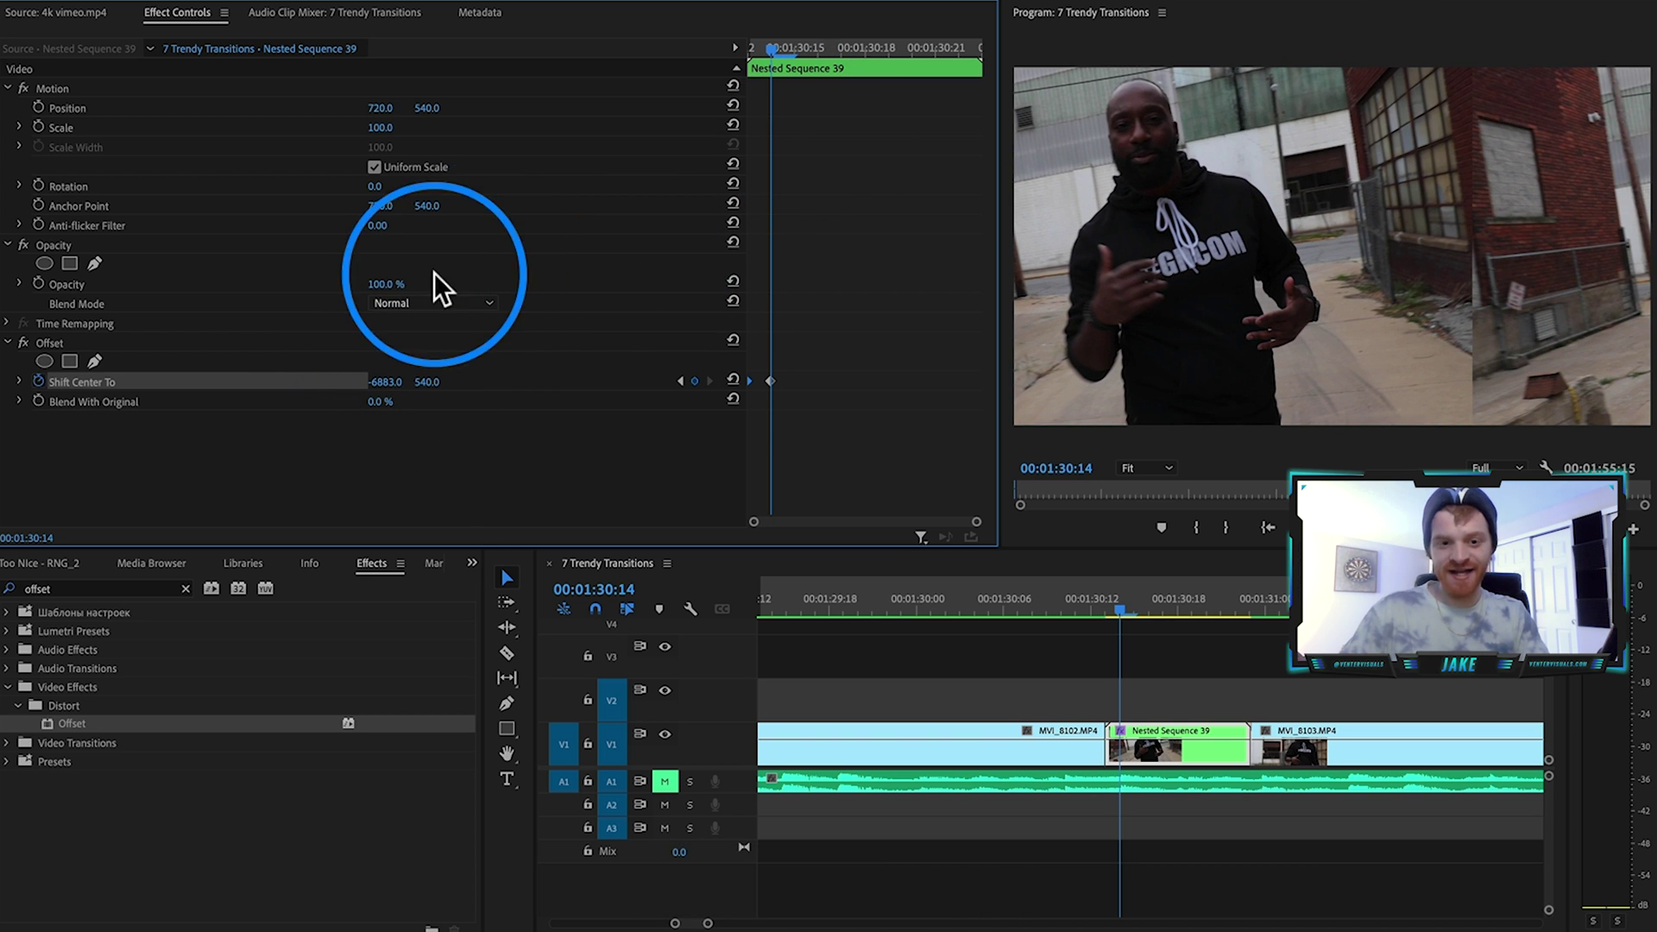
click(732, 377)
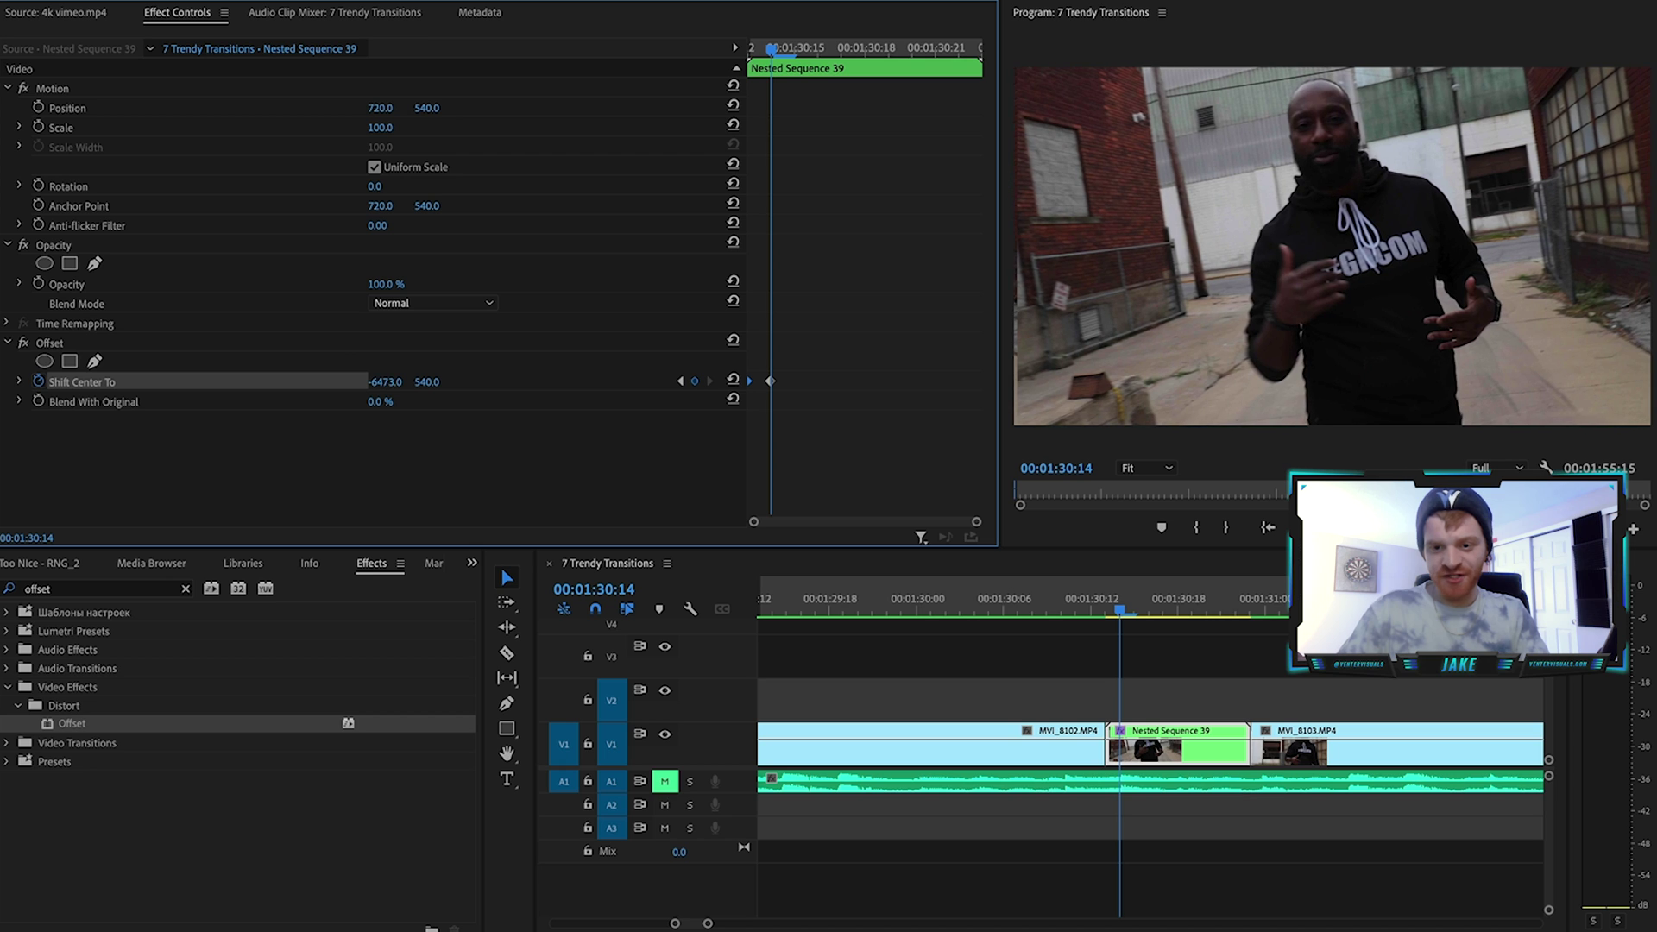
drag(385, 381, 379, 381)
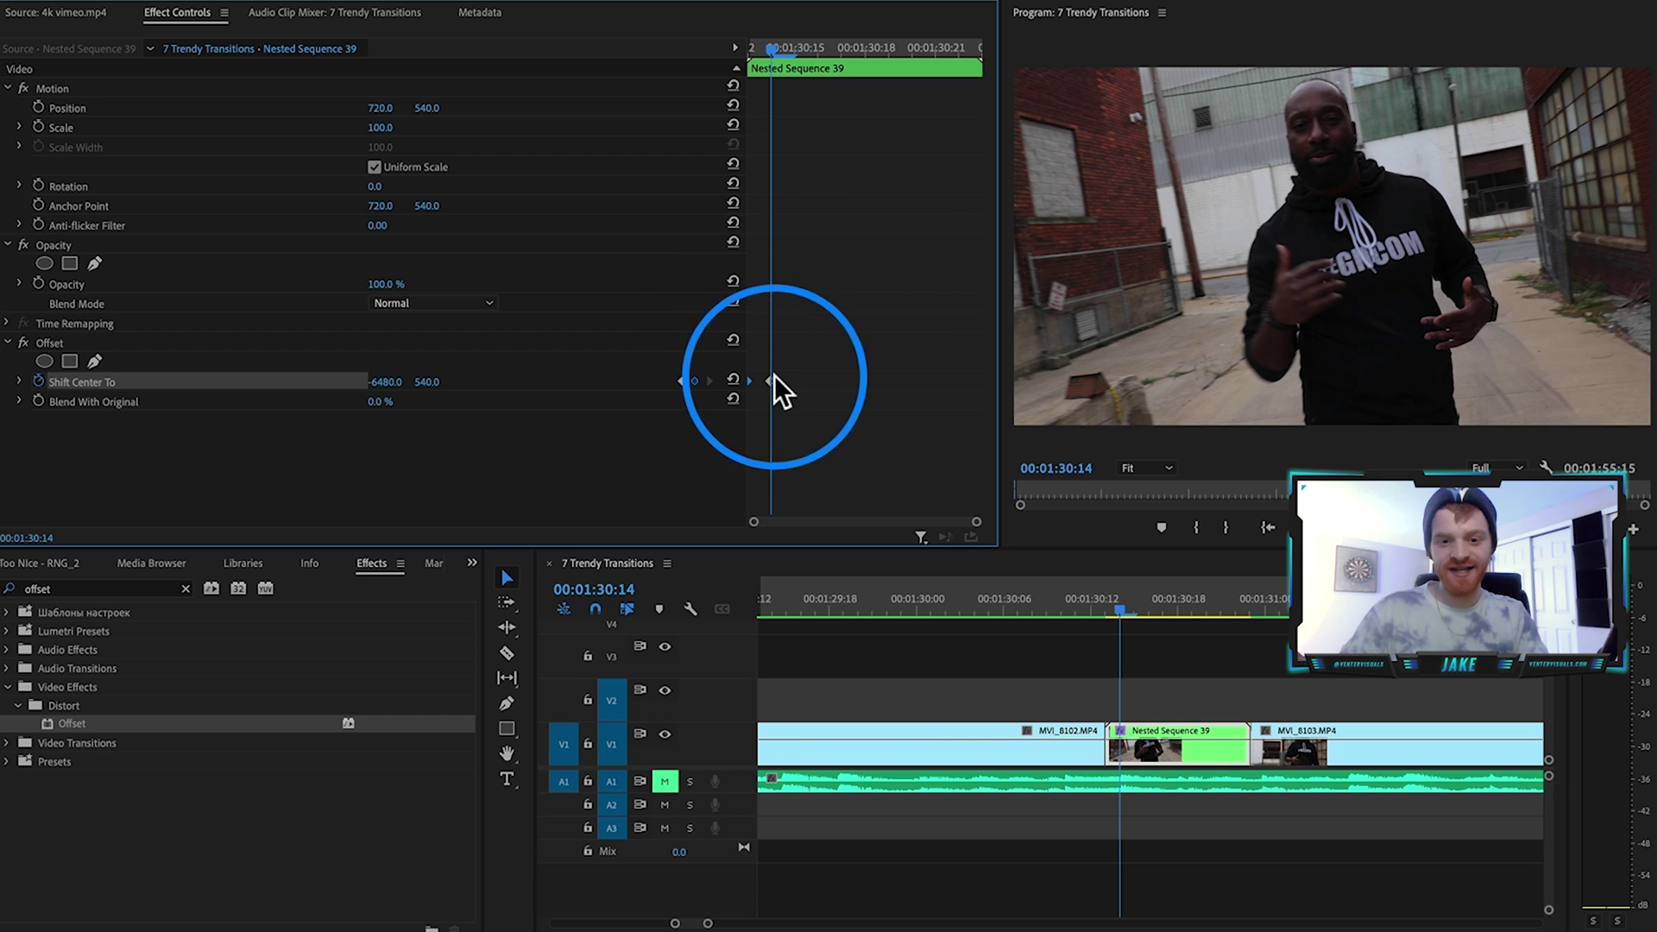
Move the -6480 Shift Center To keyframe to the nested clip's end, and set Ease Out on the first keyframe and Ease In on the last
drag(774, 376, 1042, 400)
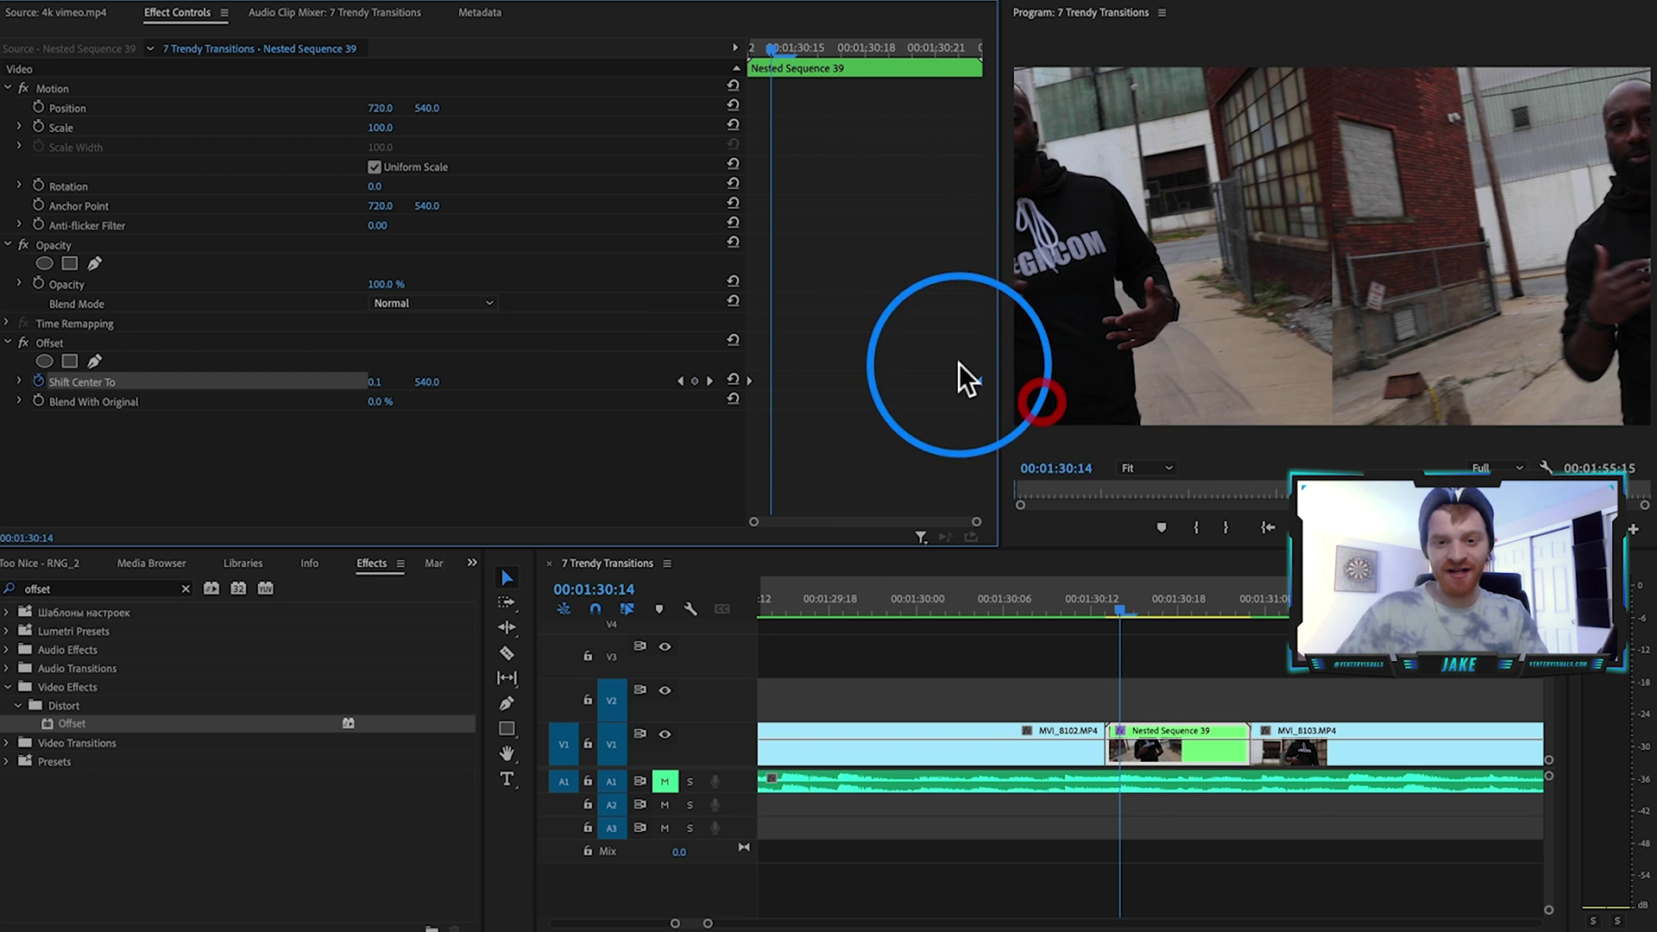
right_click(749, 380)
mouse_move(820, 557)
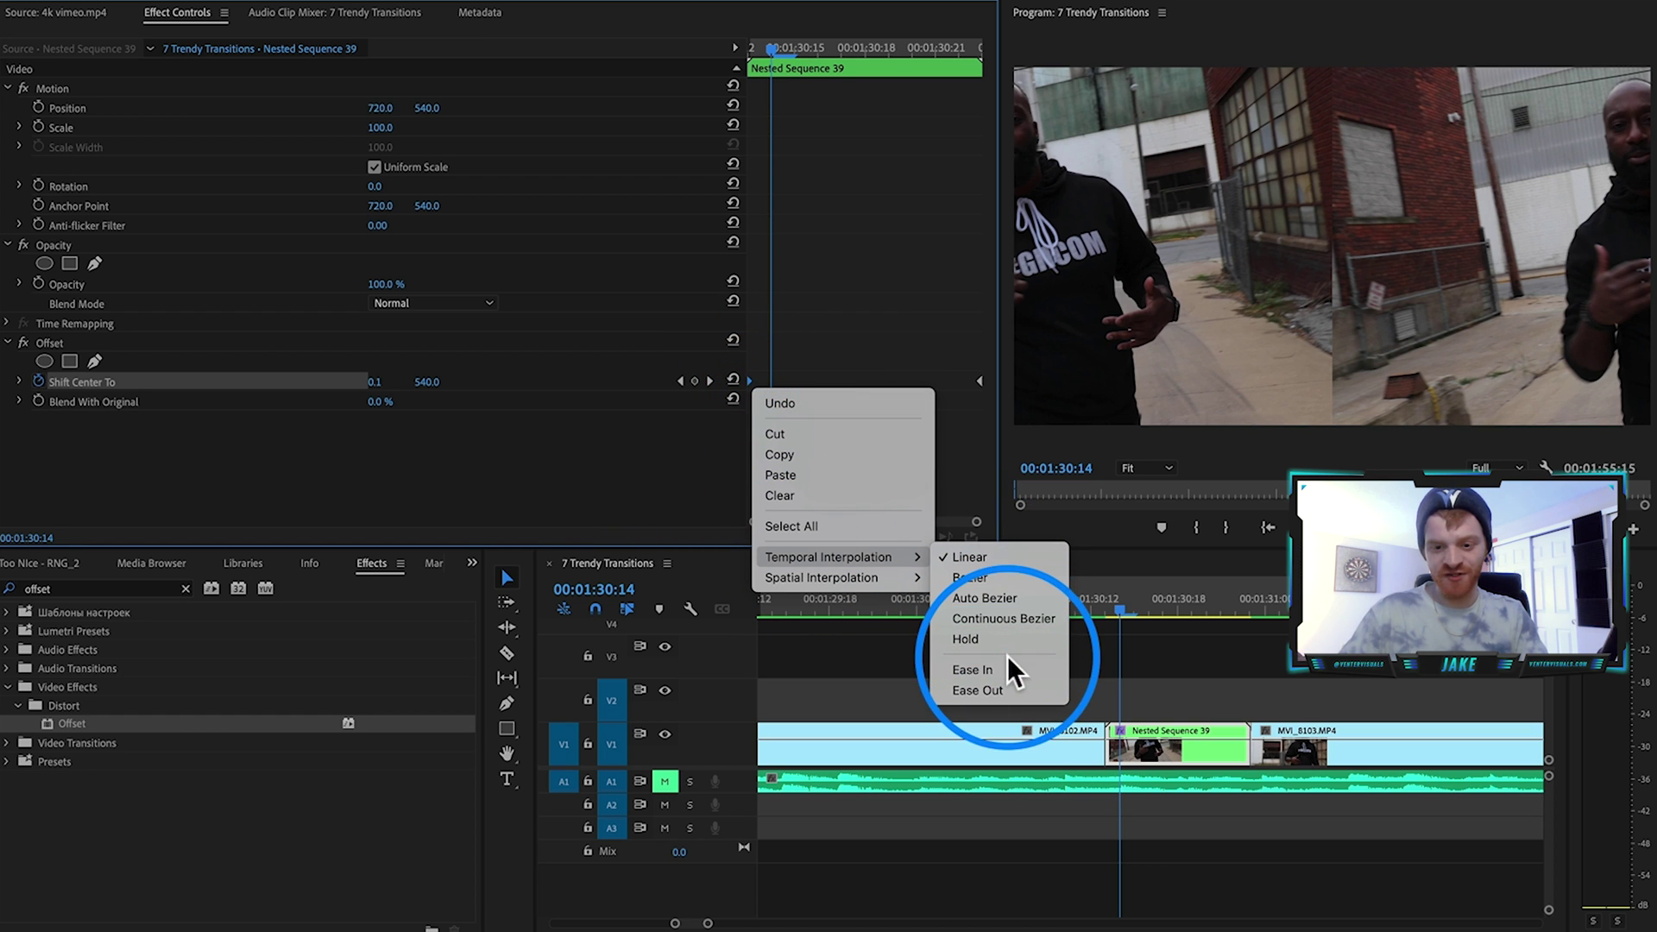
click(1006, 687)
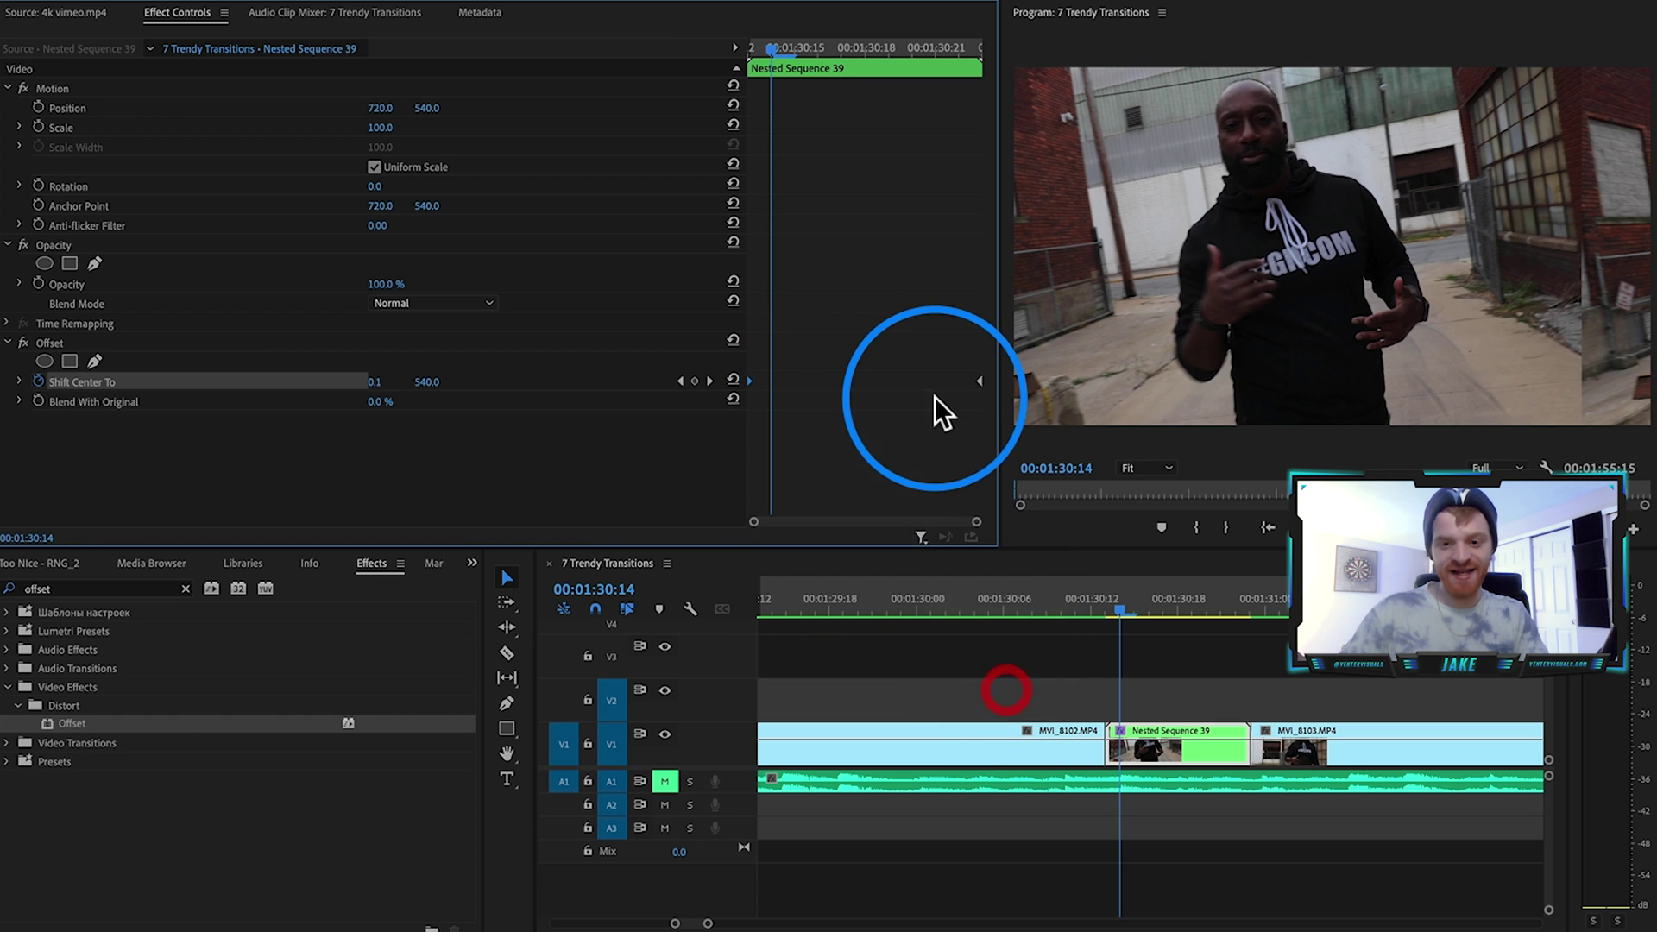
right_click(976, 380)
mouse_move(1042, 558)
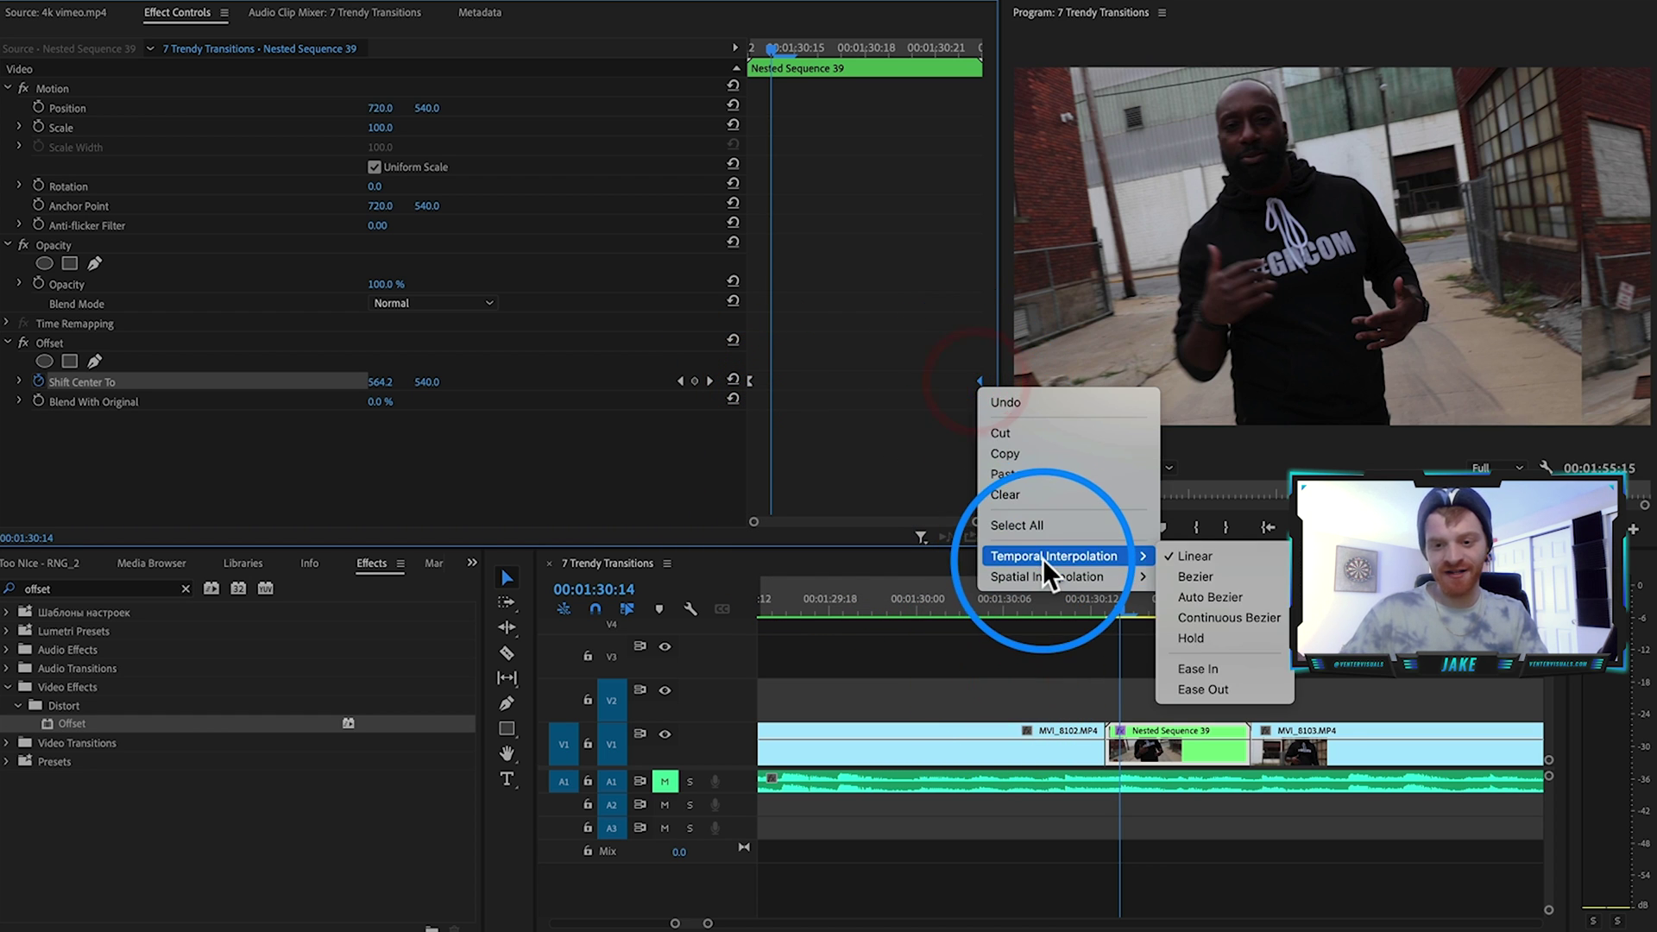
click(1214, 666)
Reshape Shift Center To's velocity curve by stretching the first keyframe's ease handle toward the clip's middle, and collapse the Offset settings
click(19, 381)
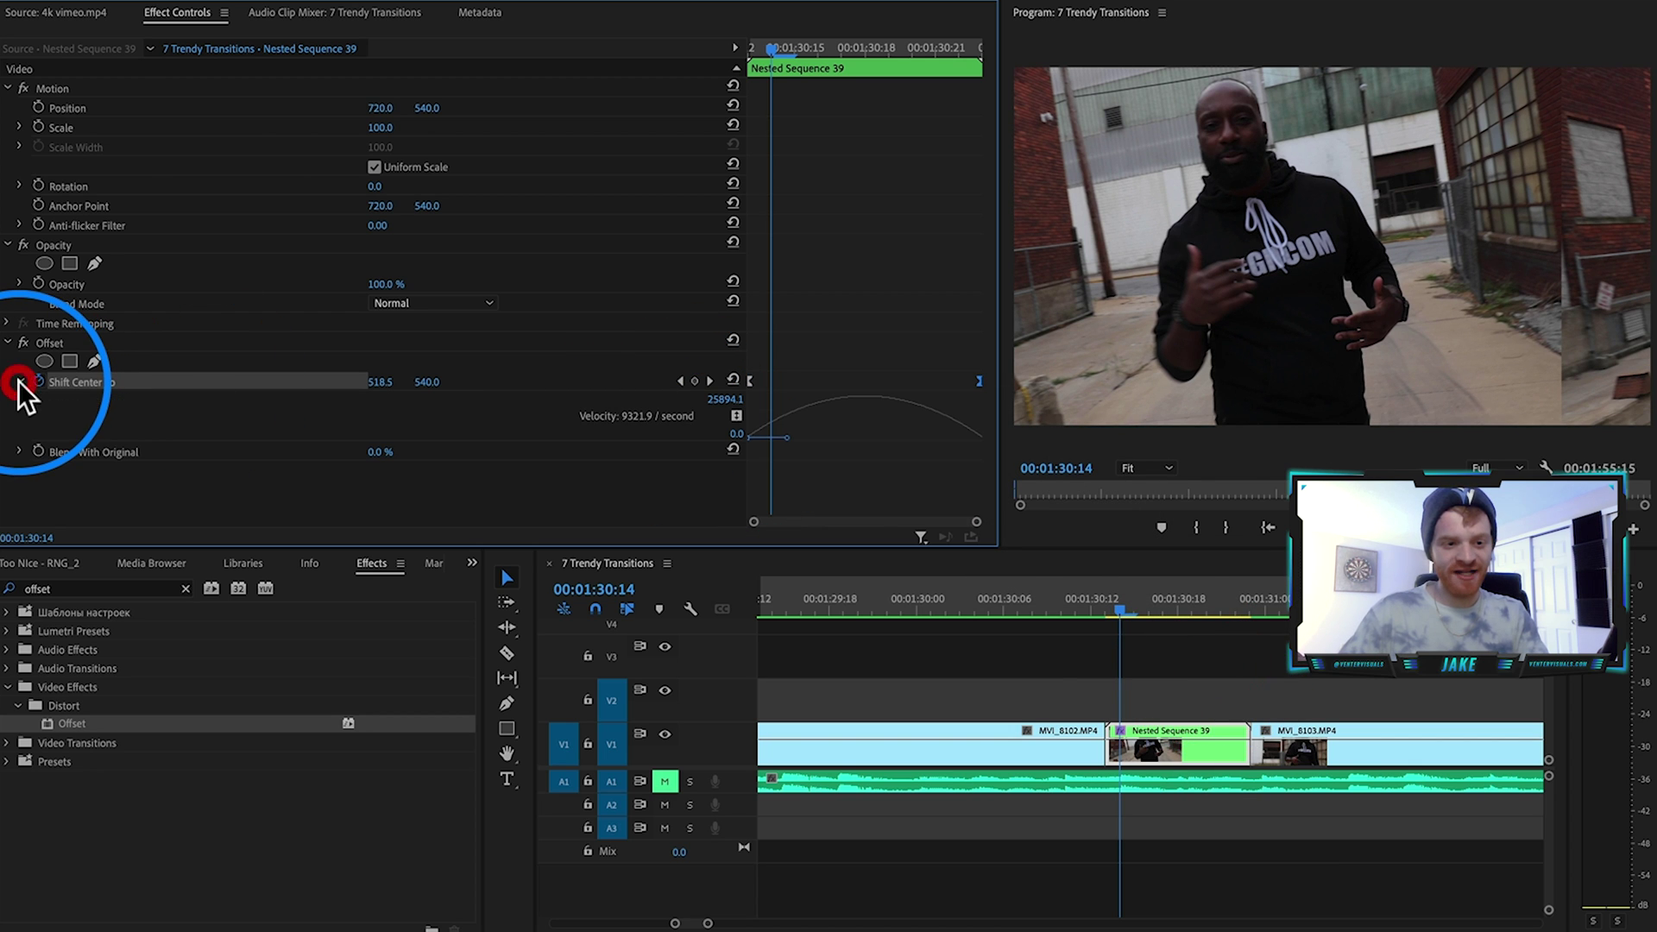
click(789, 438)
drag(787, 437, 823, 439)
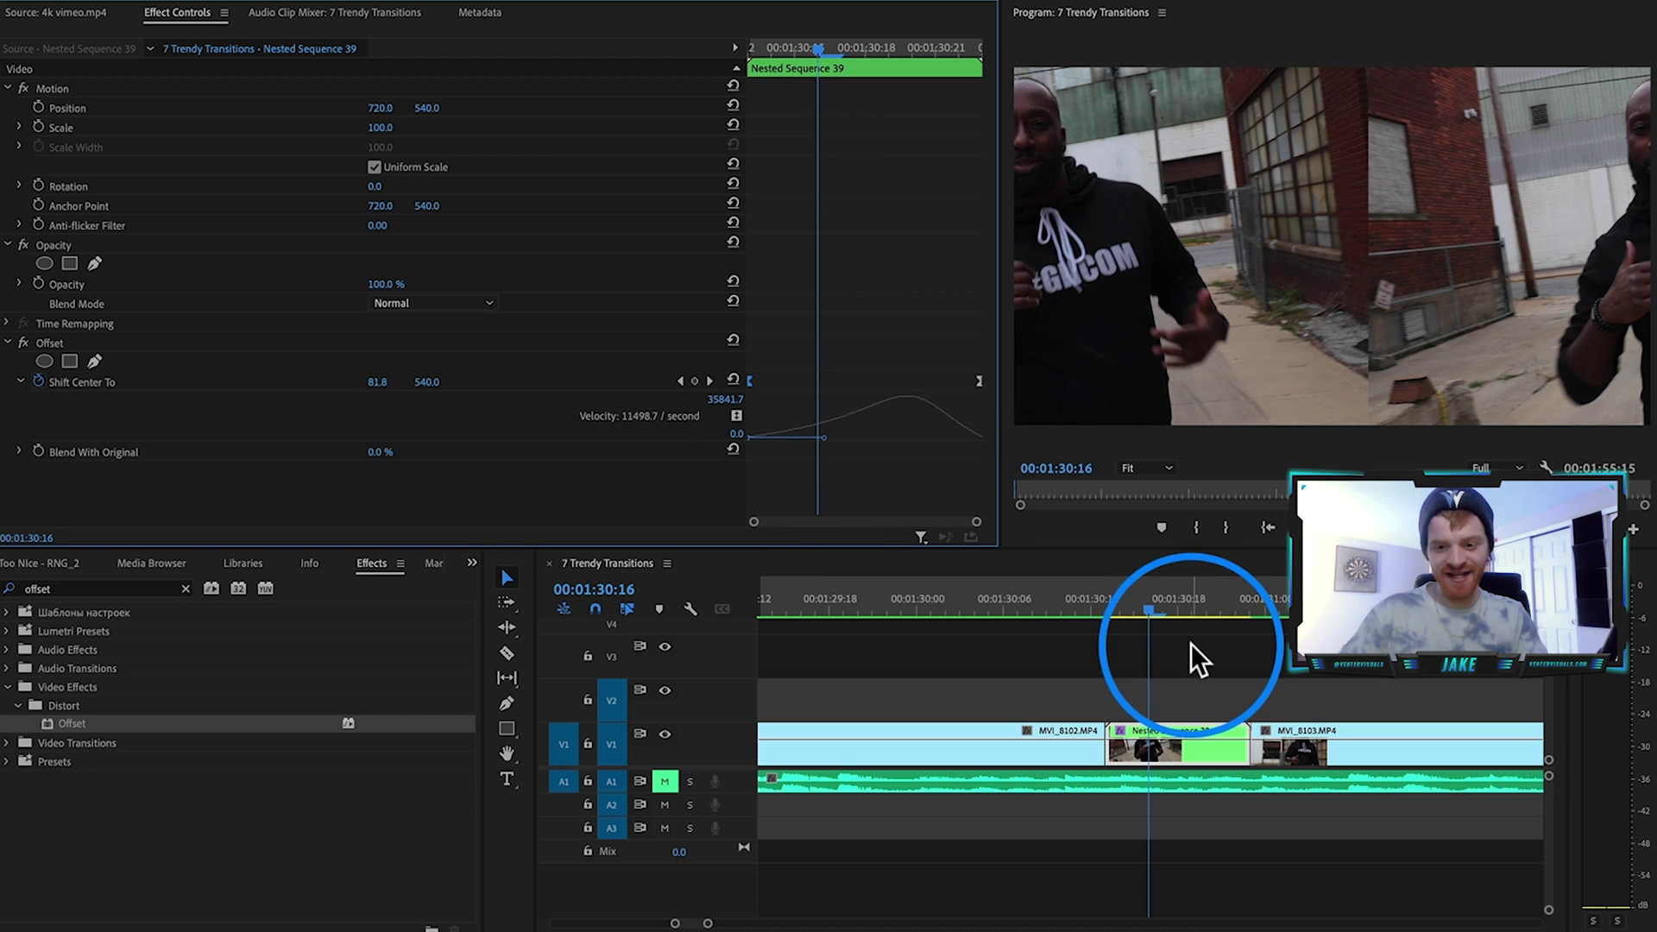
key(Right)
key(Right)
click(7, 342)
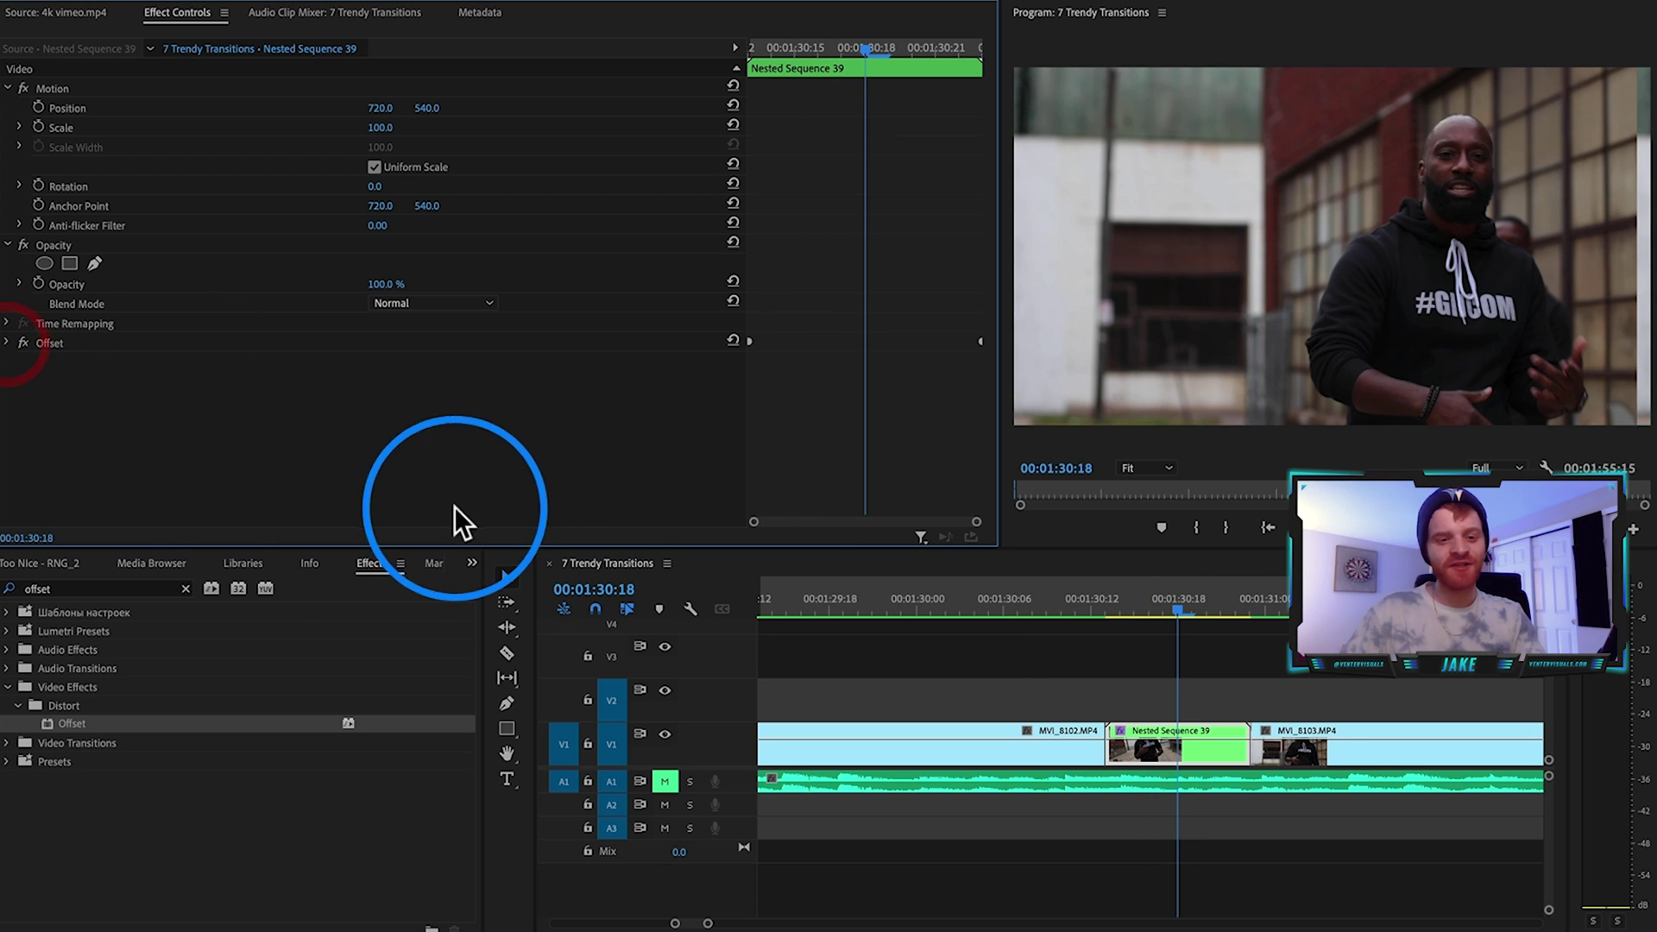
Find Gaussian Blur, apply it to the nested sequence and set its Blur Dimensions to Horizontal
click(143, 585)
text(blur)
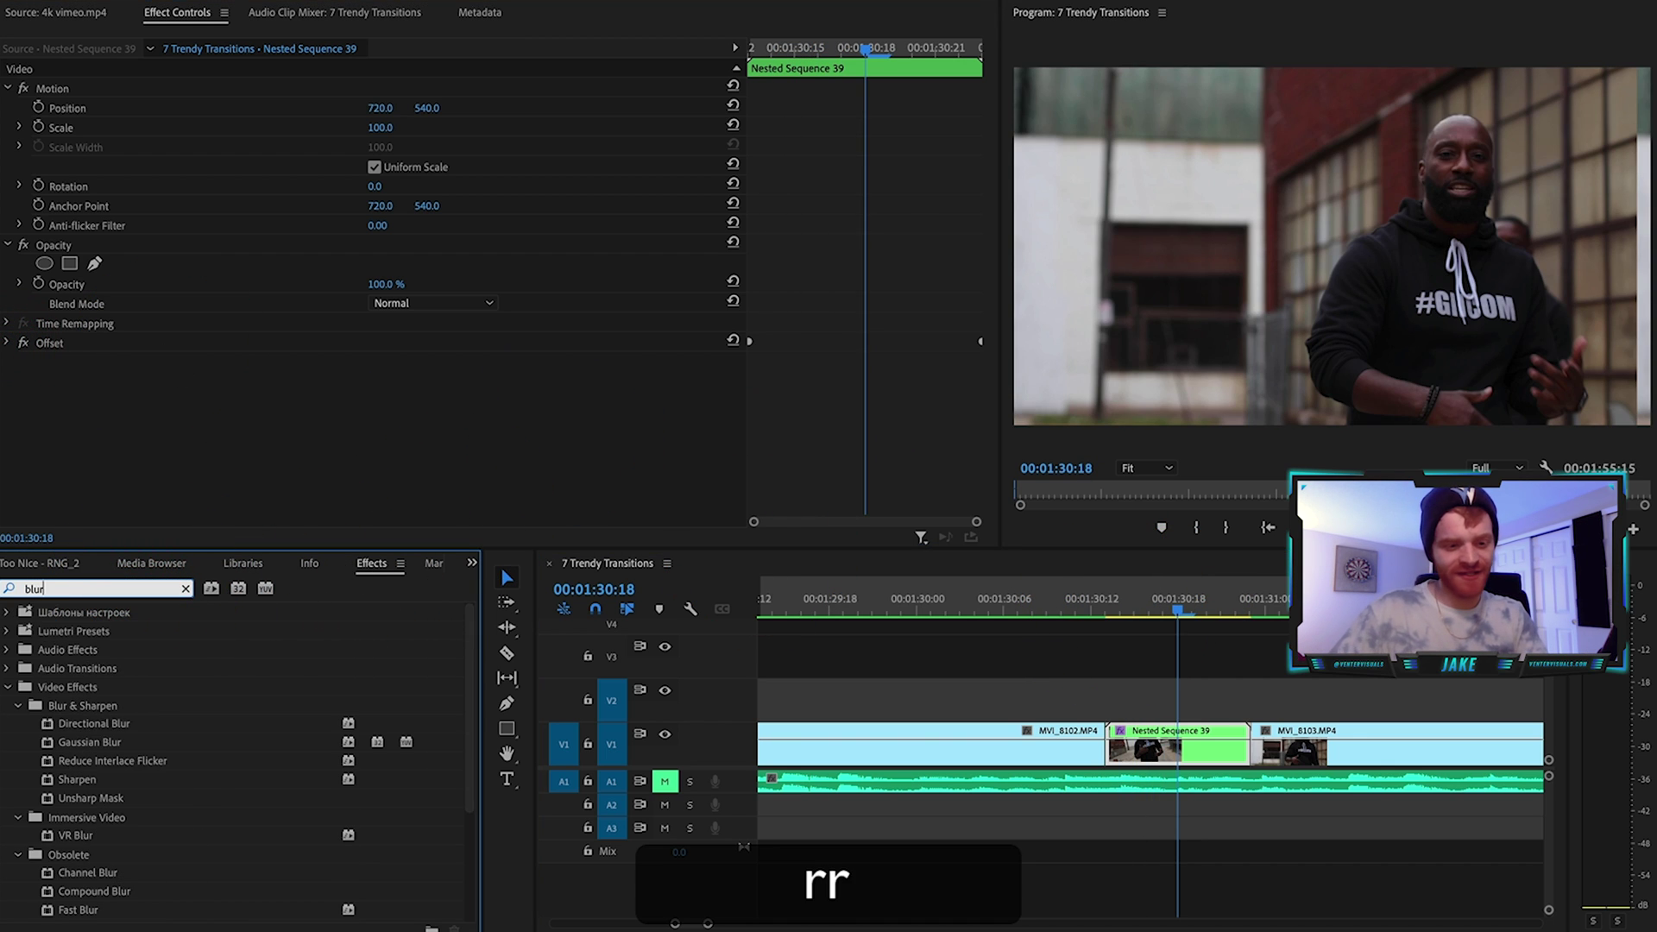
click(84, 744)
drag(84, 755, 1210, 749)
click(437, 423)
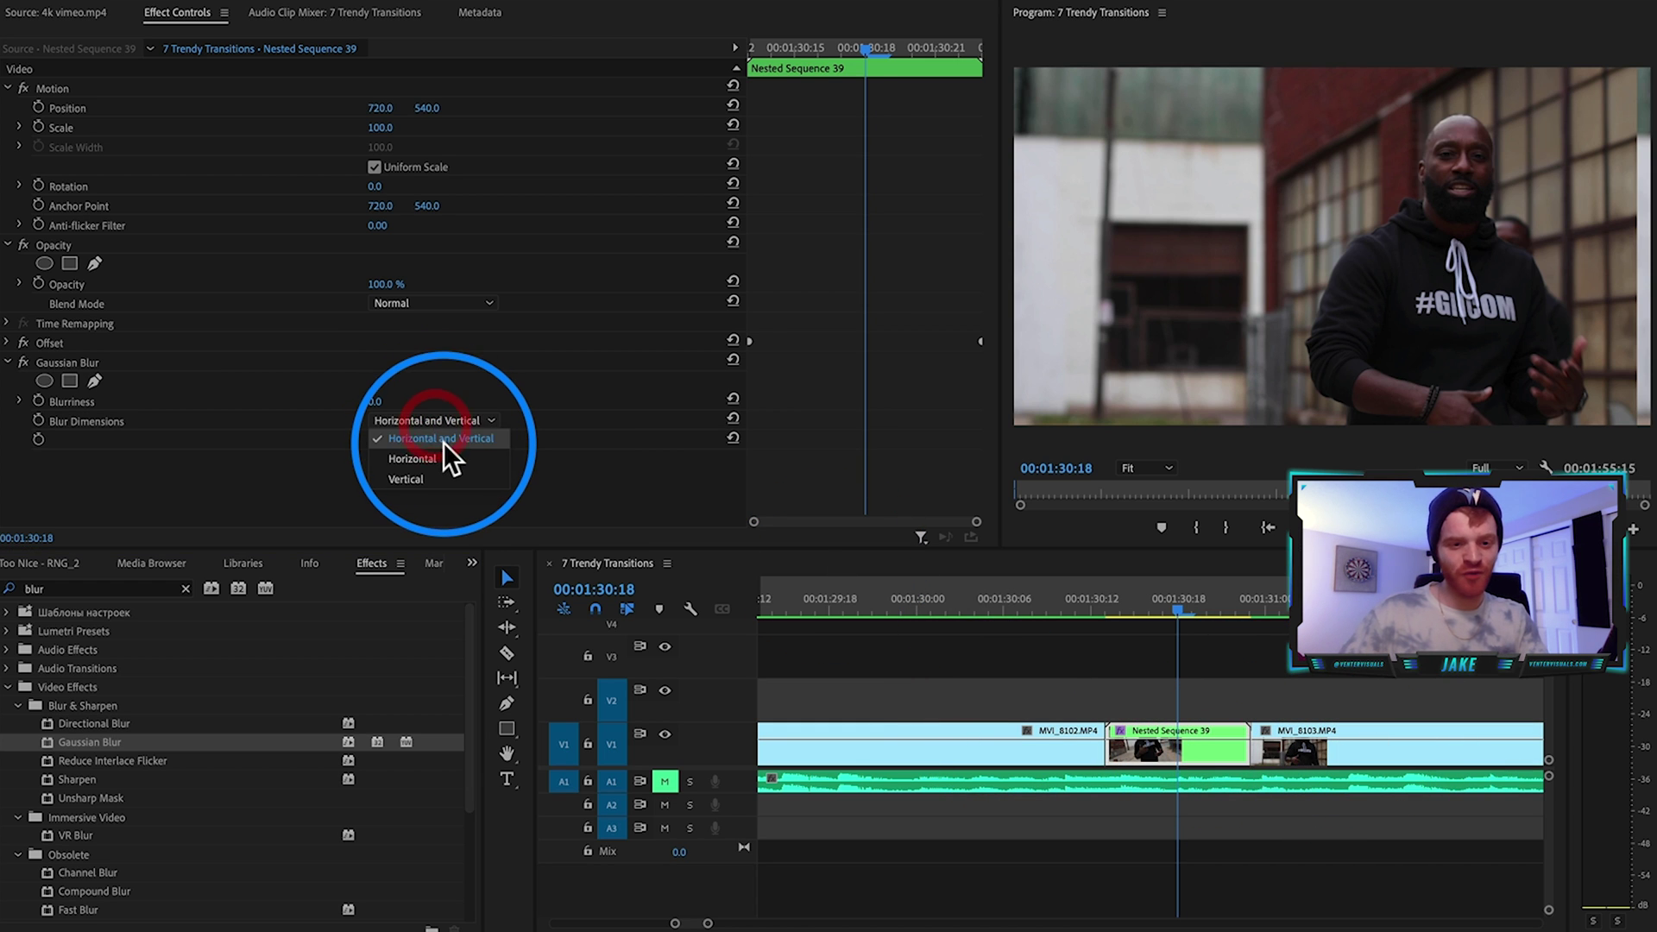
click(446, 454)
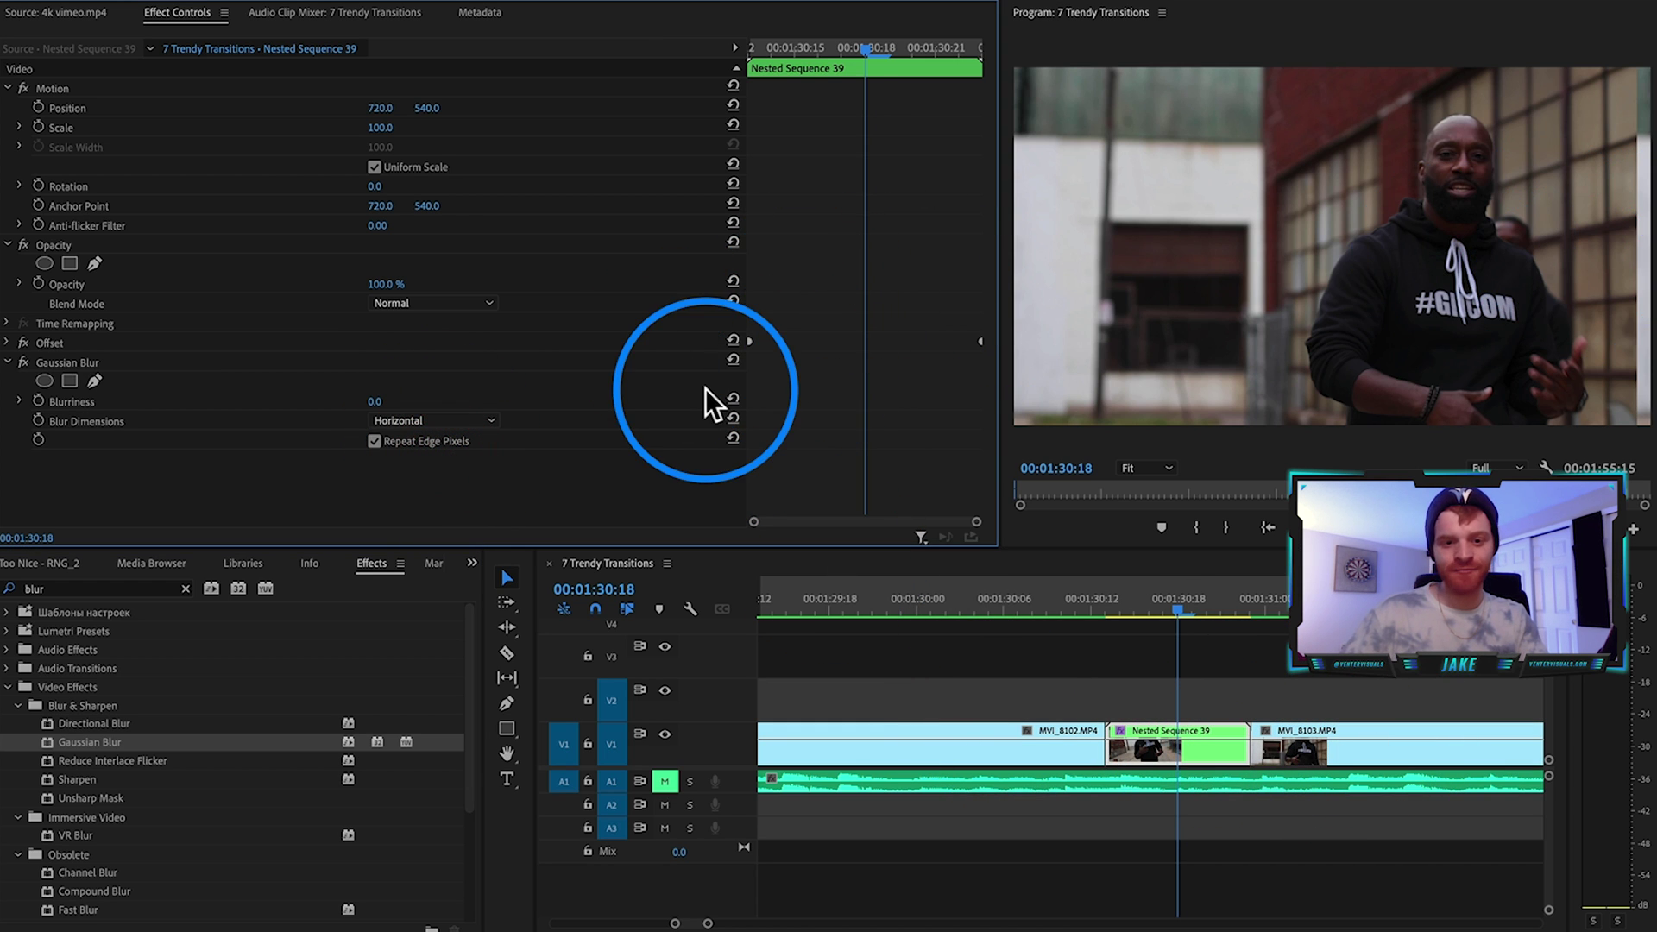
Keyframe Gaussian Blur's Blurriness at 0 on the nested clip's start, heavily raised at 00:01:30:18 and back to 0 at 00:01:30:23
click(38, 401)
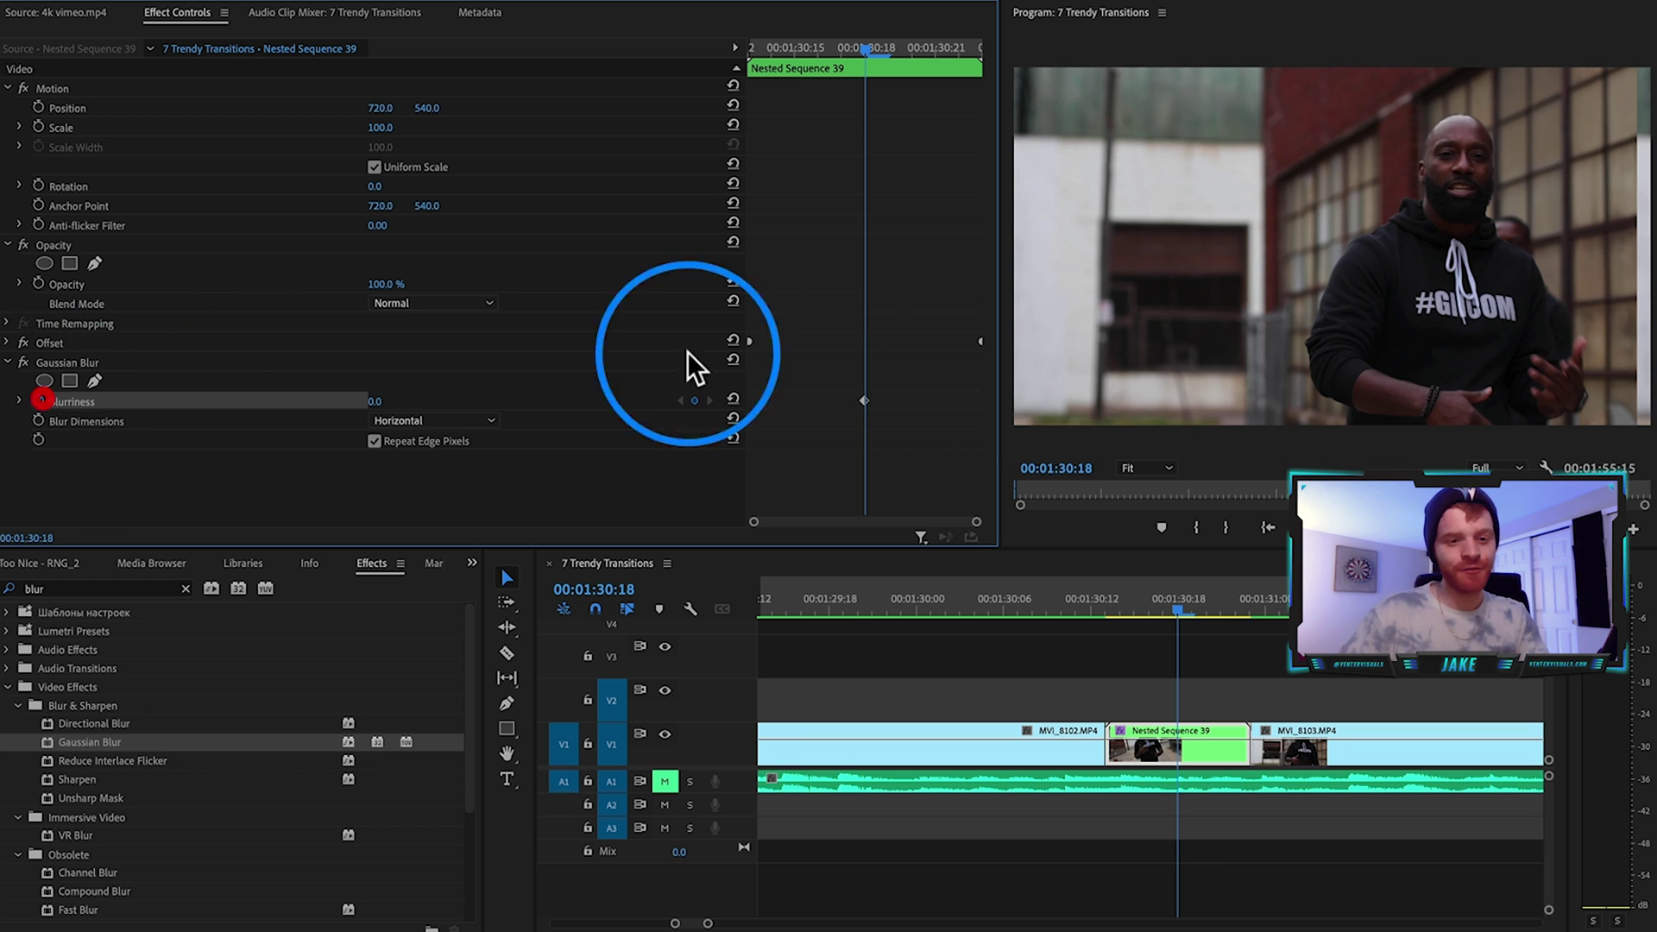
click(866, 398)
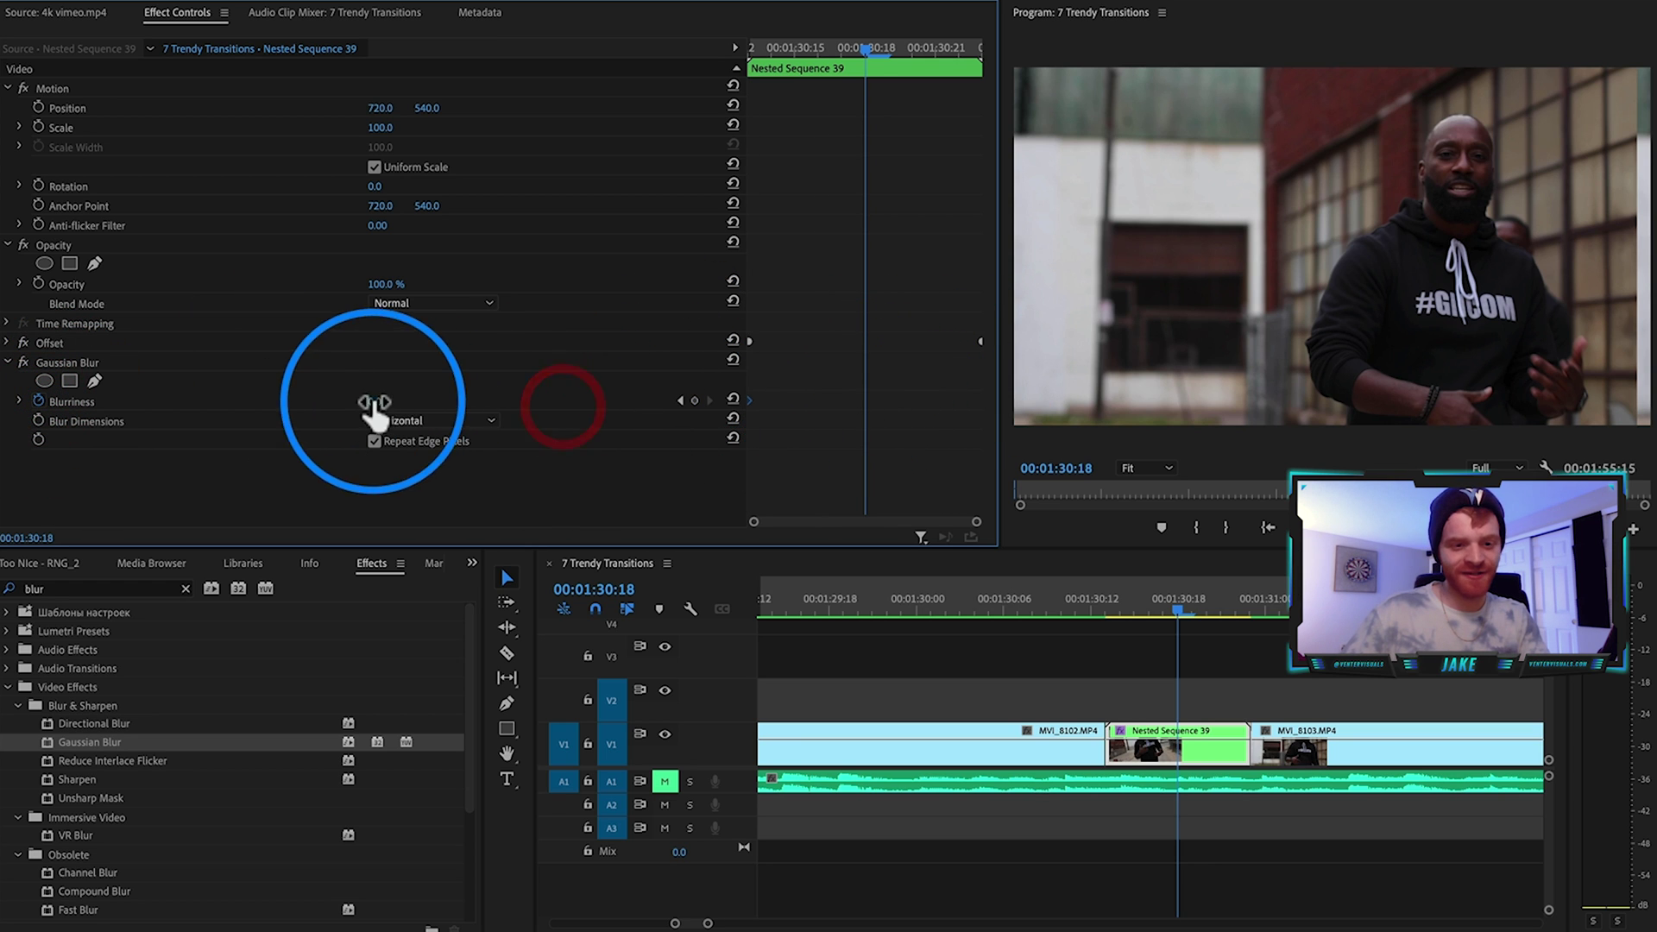
drag(377, 401, 438, 401)
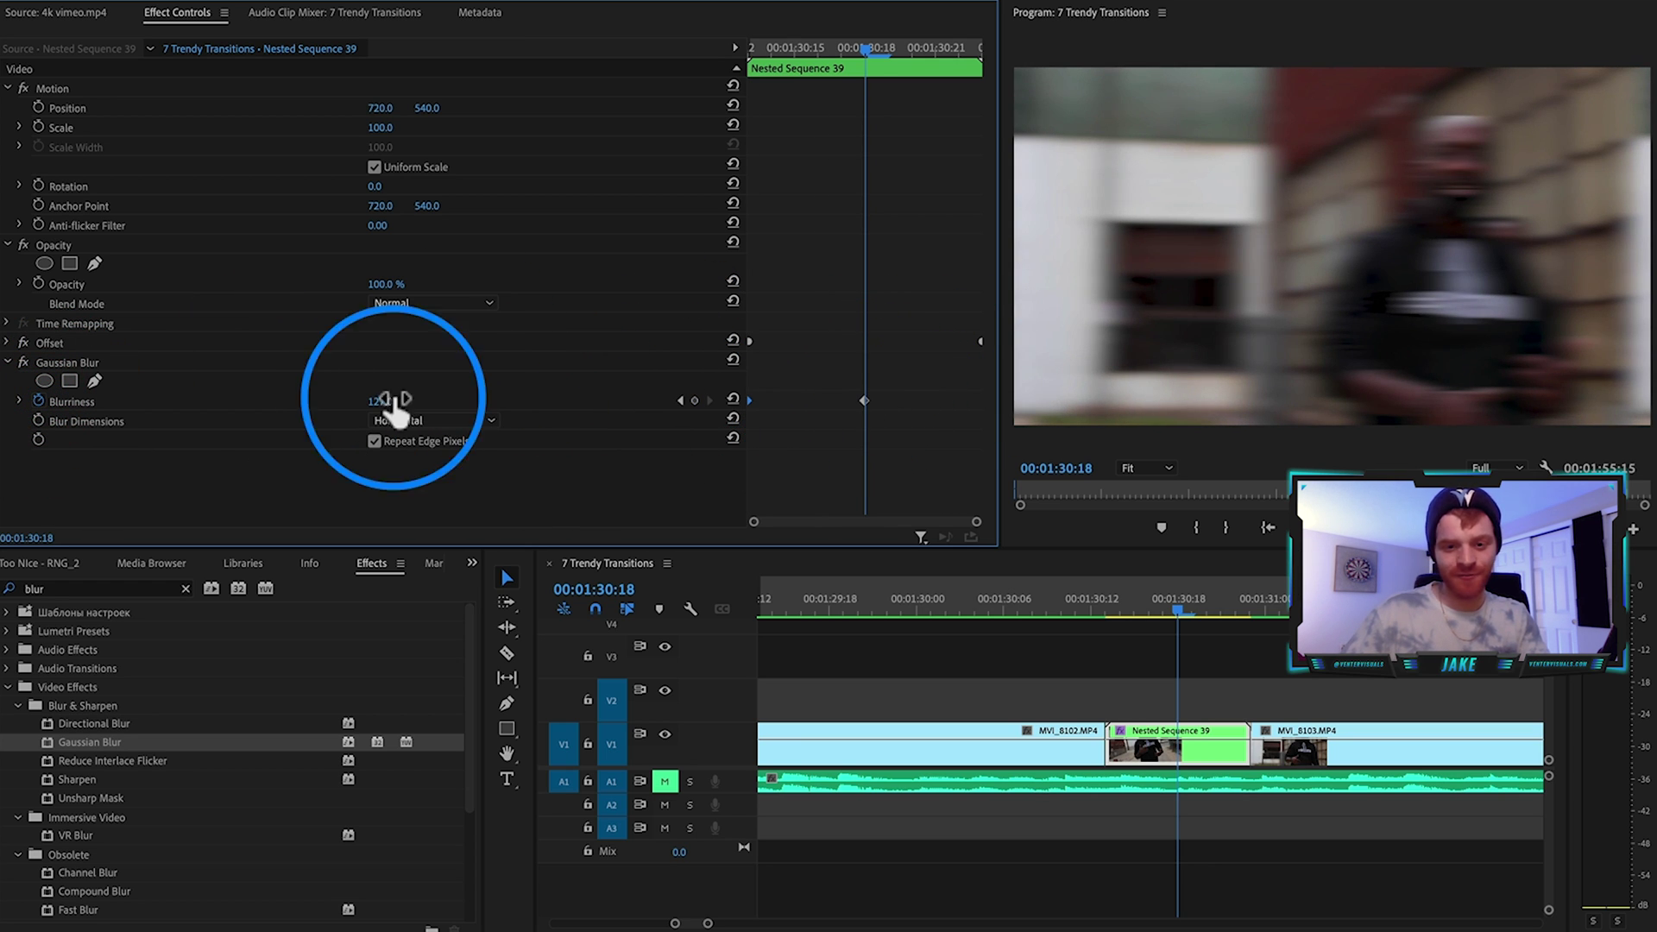
drag(904, 49, 958, 48)
click(735, 398)
drag(959, 401, 984, 401)
drag(949, 49, 865, 48)
drag(882, 107, 1258, 350)
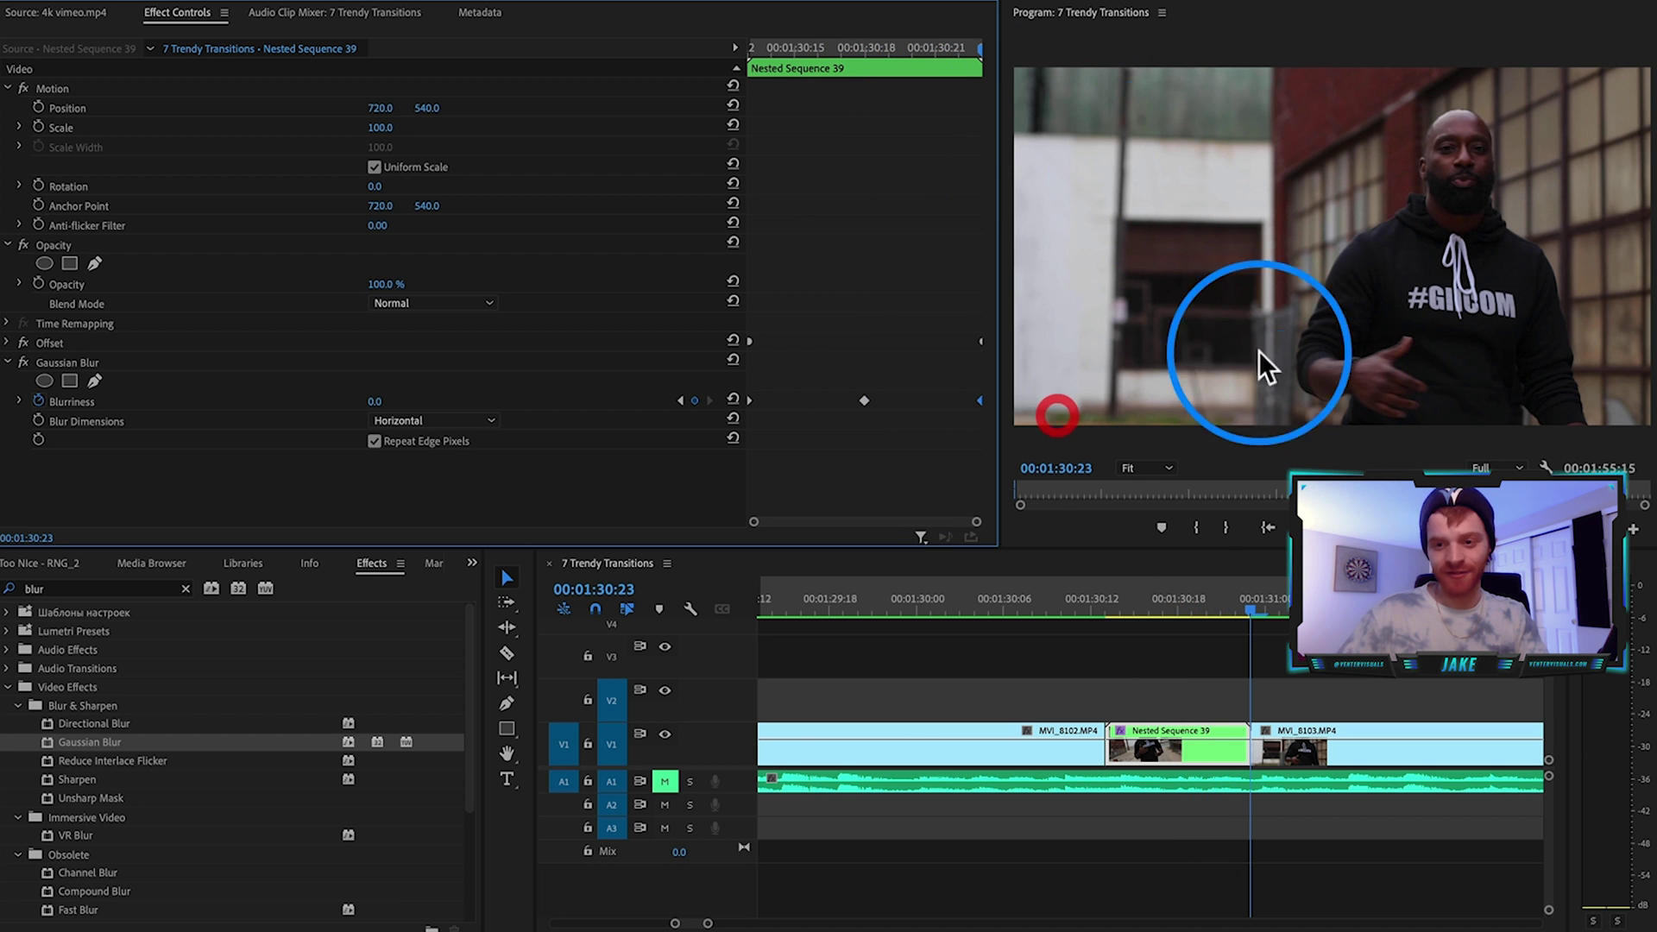
Play back the finished slide transition from just before the nested sequence
click(1193, 639)
key(minus)
click(1102, 600)
key(space)
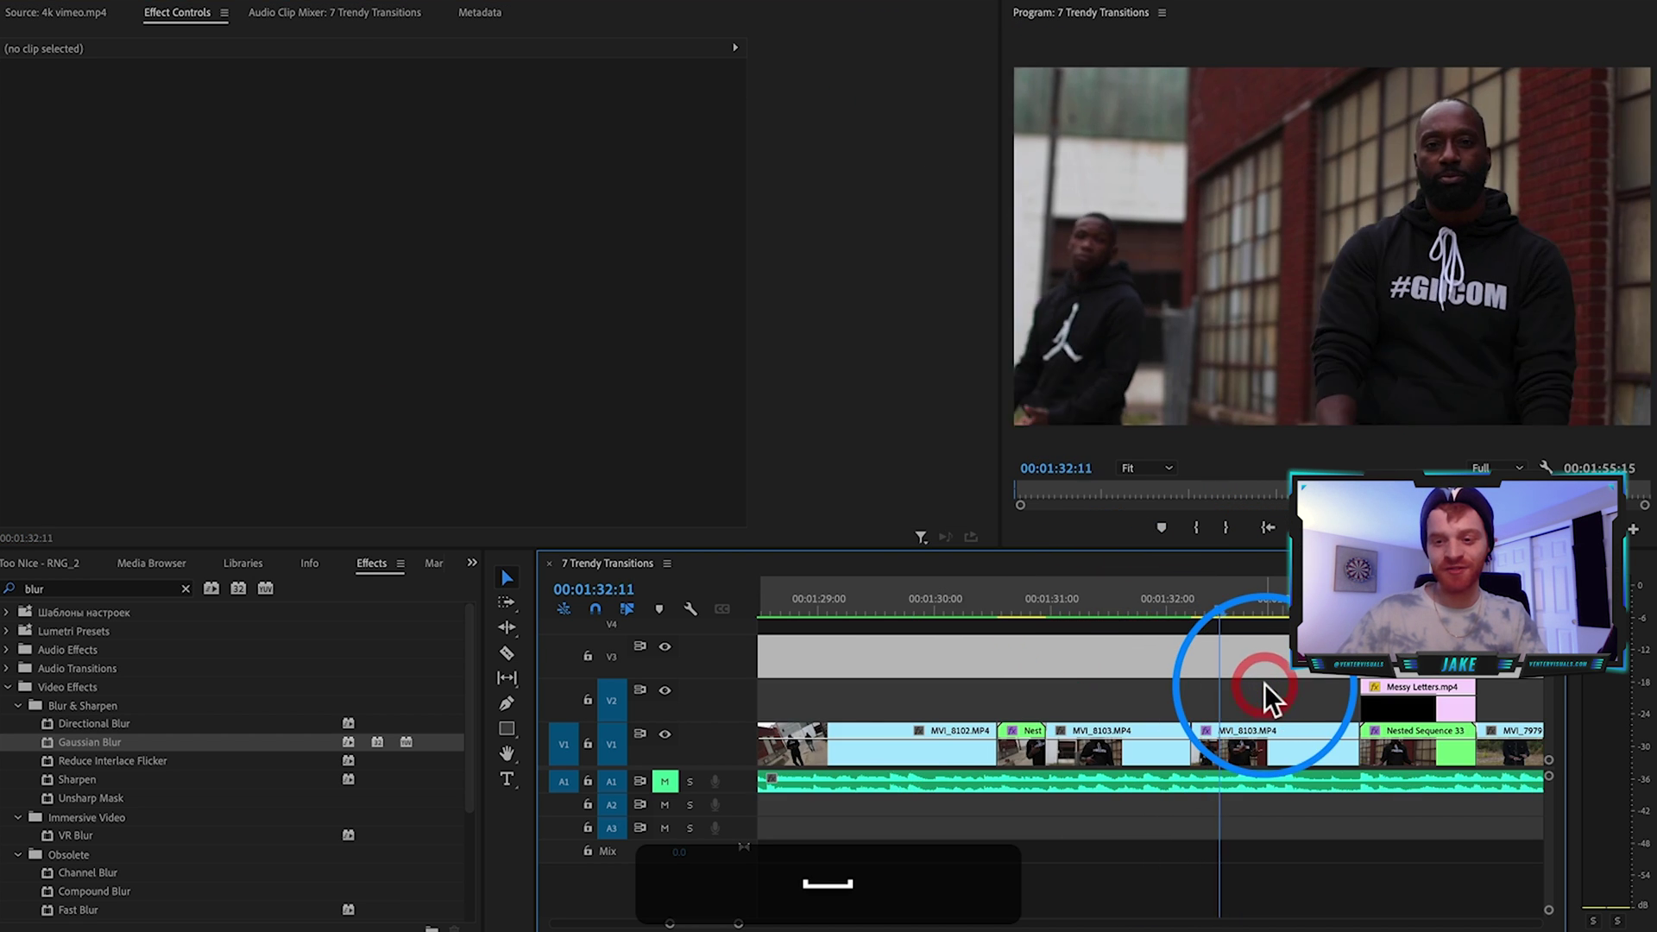
Play the prepared transition at Nested Sequence 33 and examine the Messy Letters.mp4 overlay above it, including at 00:01:34:07
scroll(1265, 683, down, 3)
click(1265, 684)
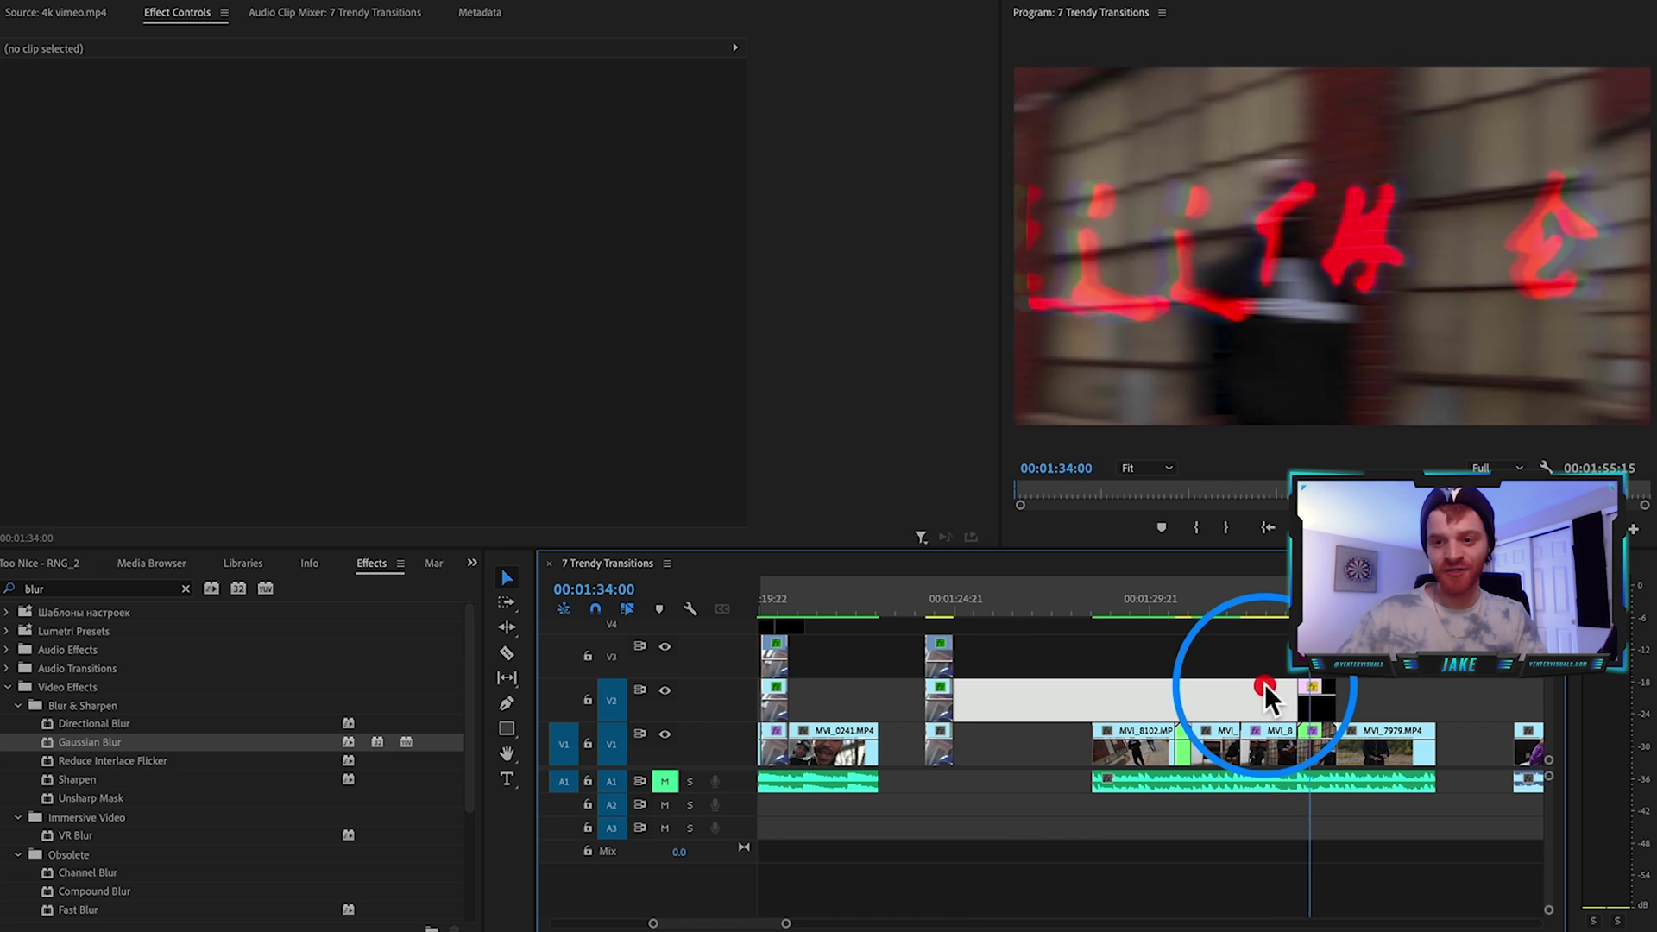
scroll(1438, 689, up, 3)
key(space)
click(1070, 587)
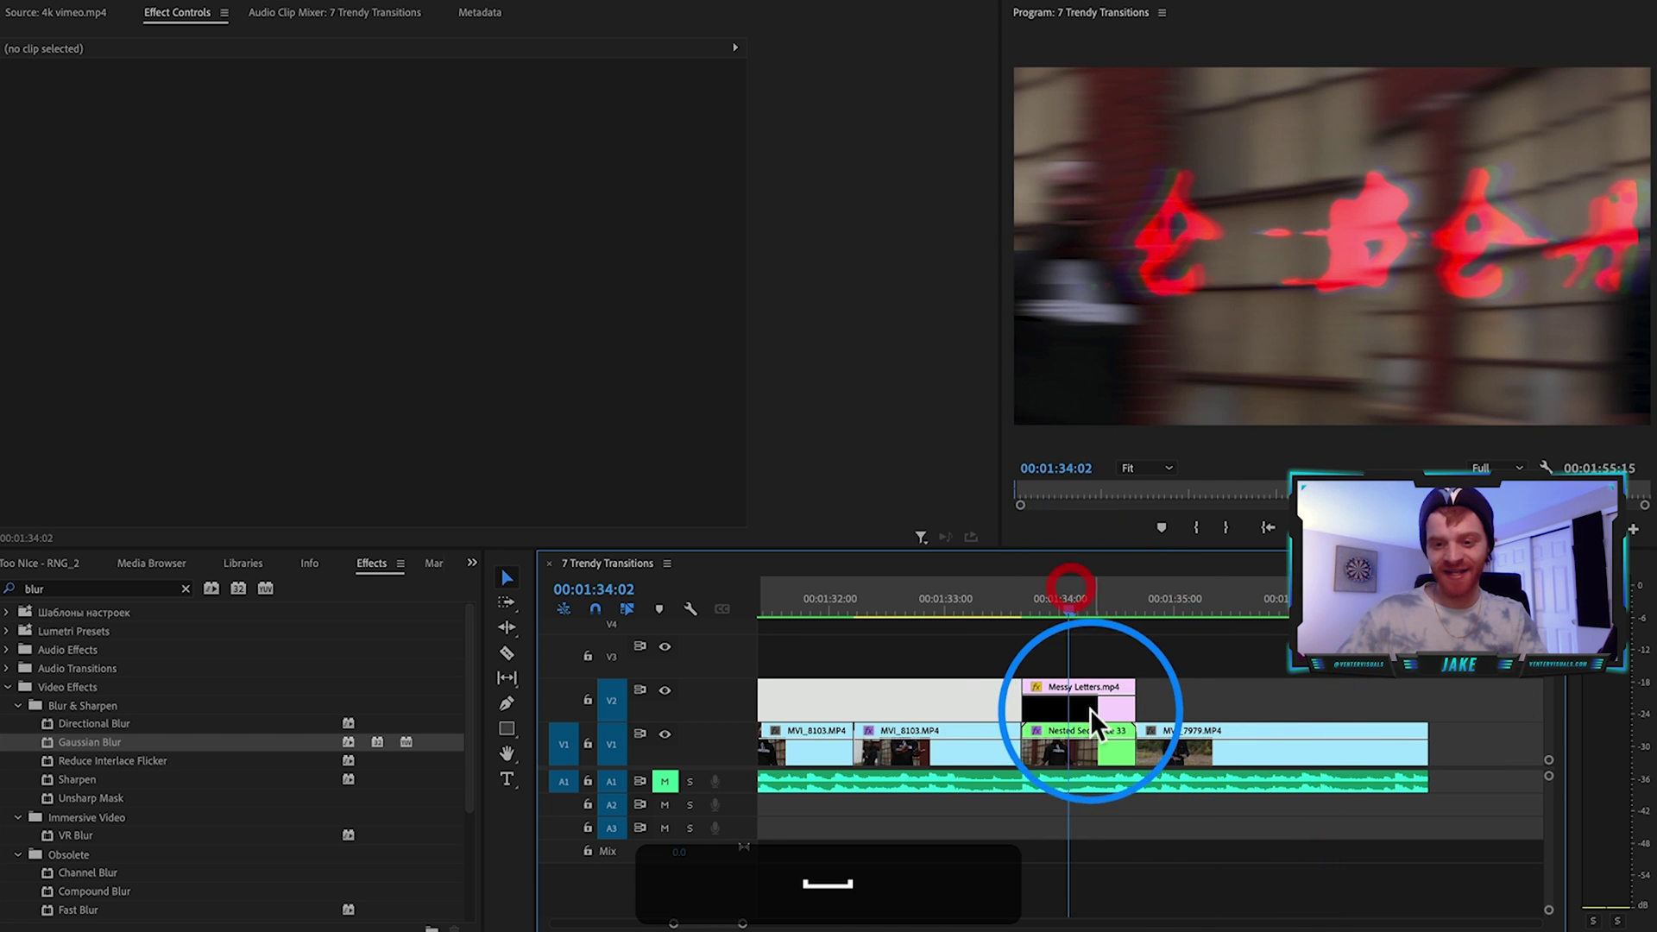
click(1086, 695)
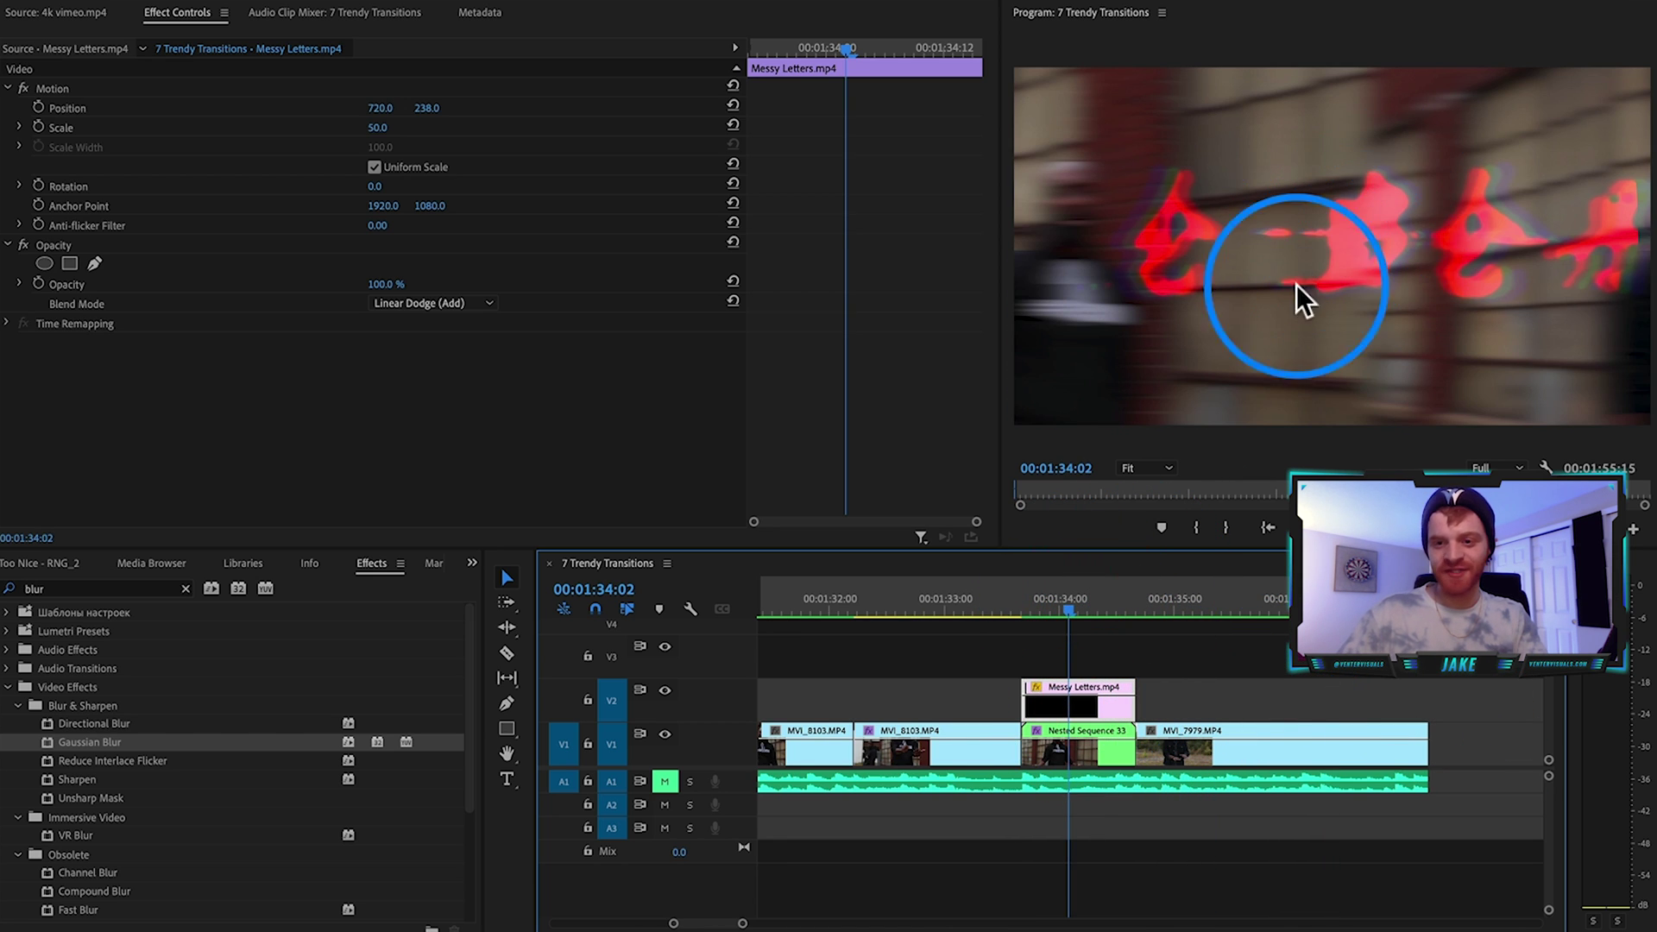
click(1095, 612)
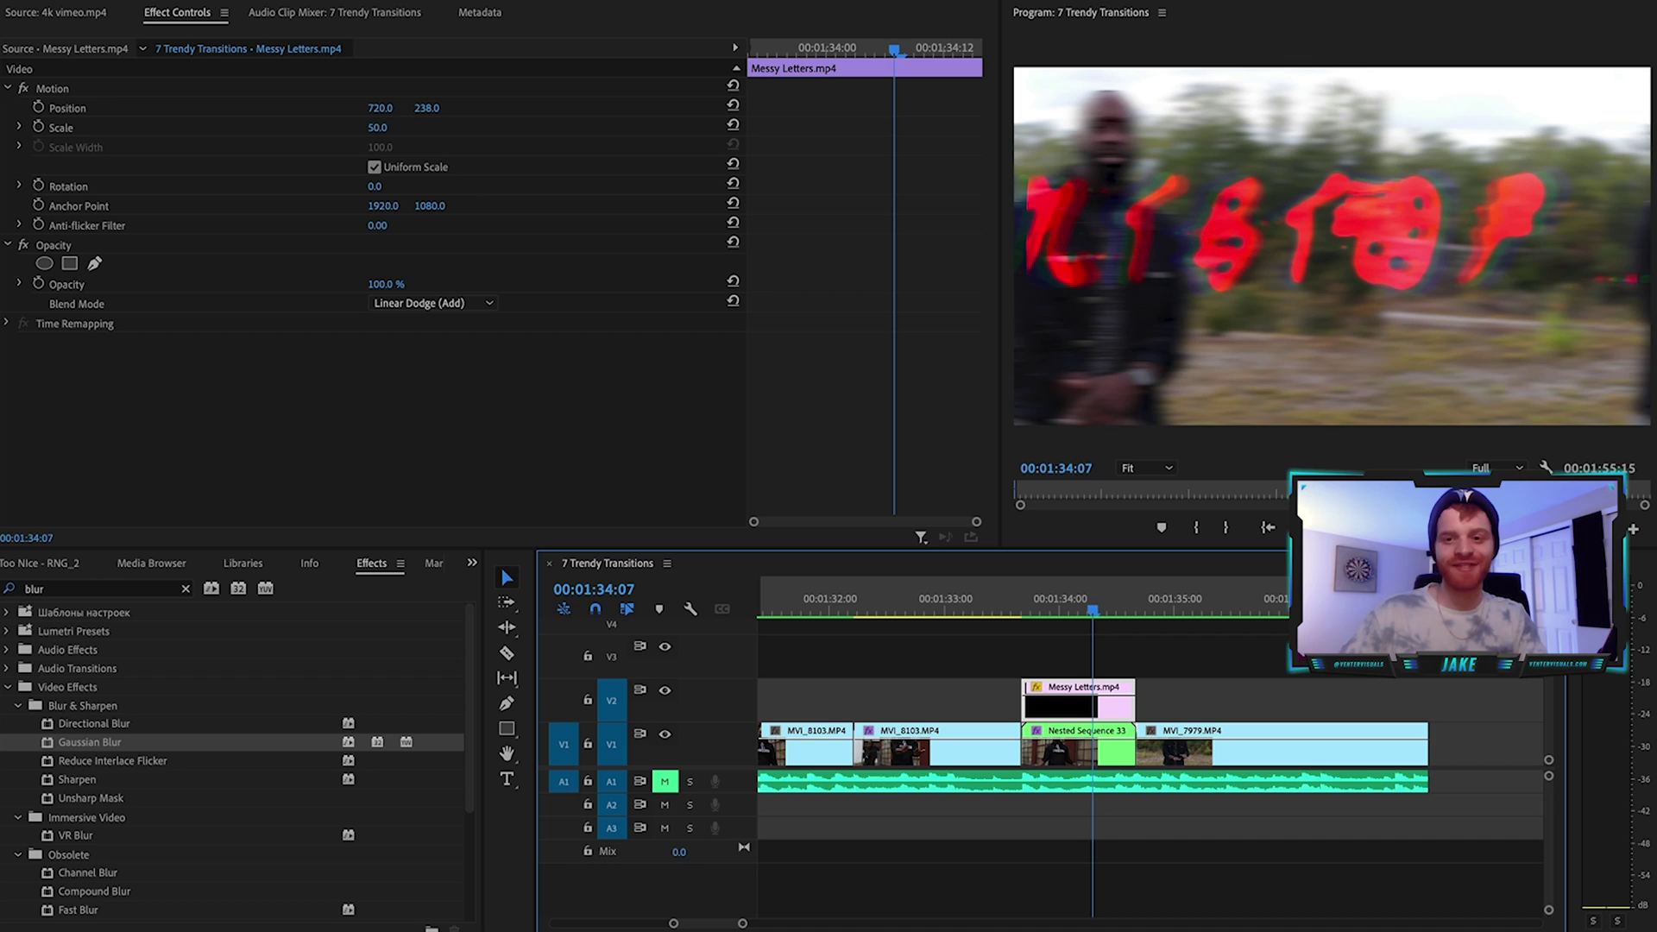
Switch to the Texture Overlays folder in Finder and preview the overlays from Blotch.mp4 through Glitch 3.mp4
click(267, 215)
key(space)
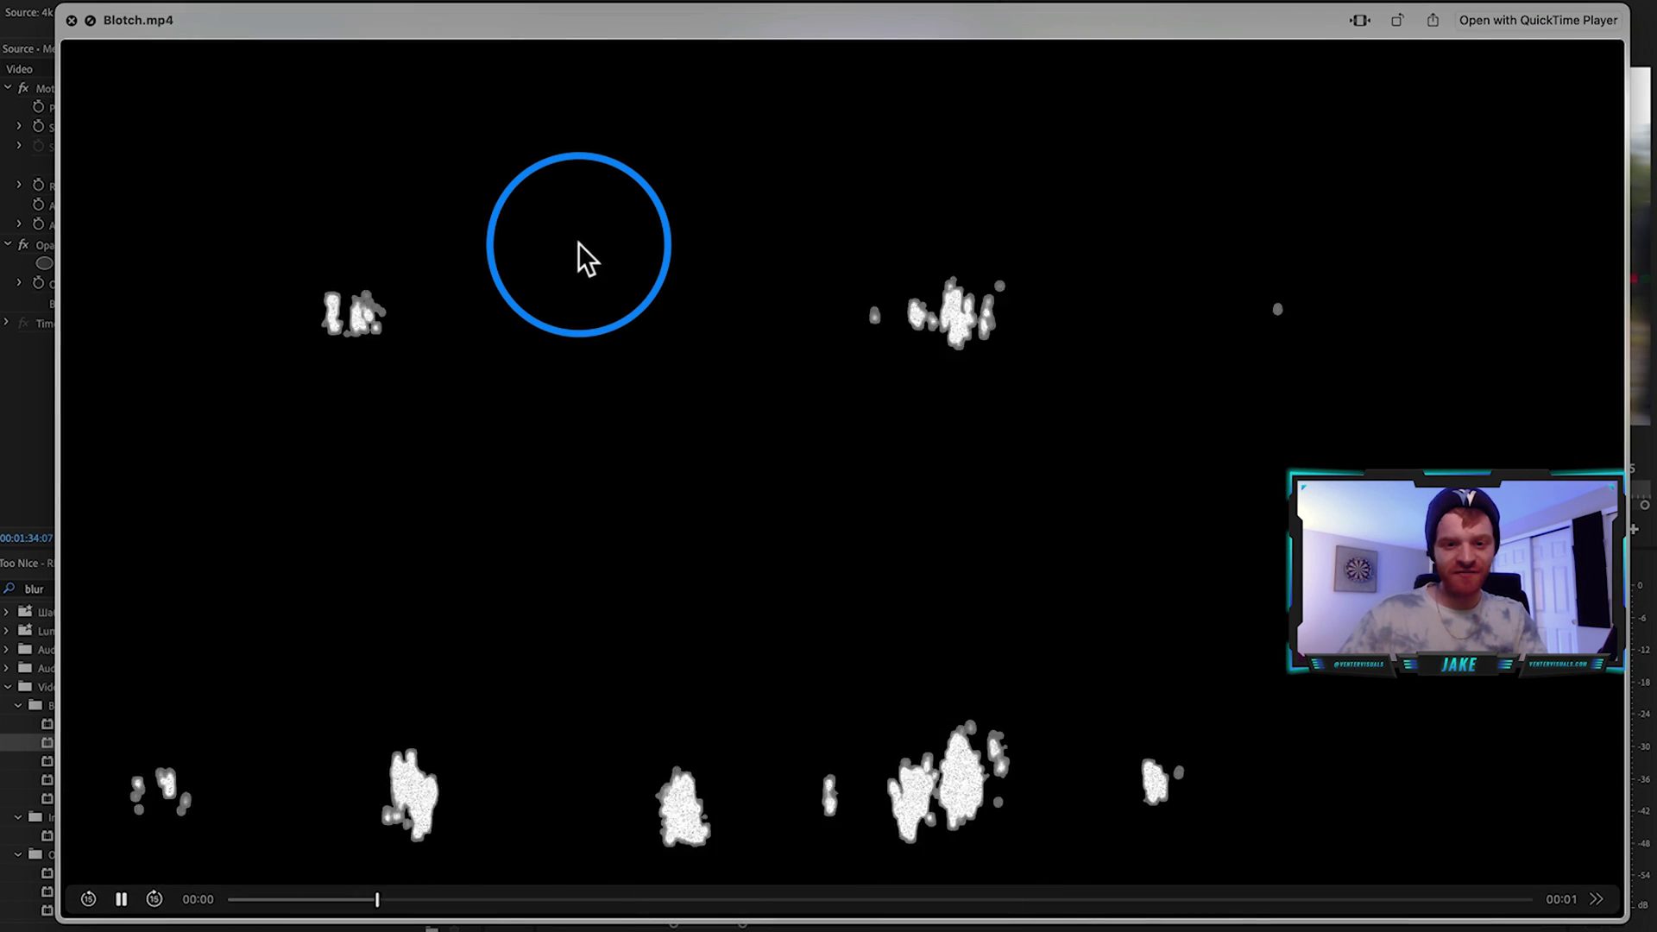
key(Right)
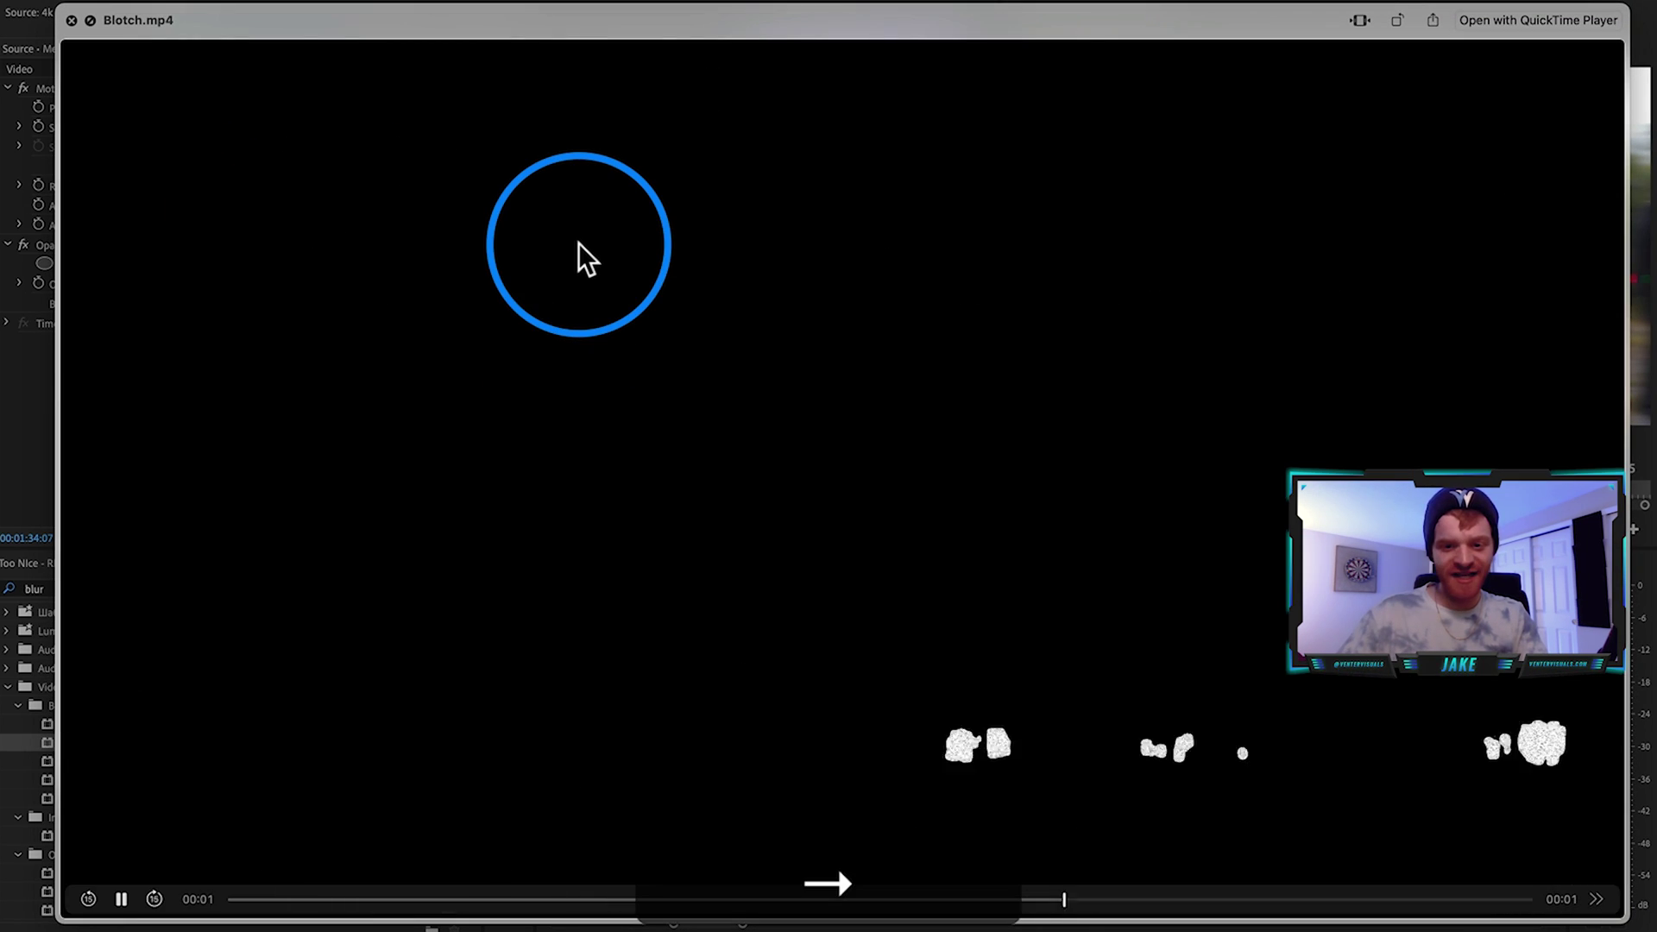
key(Down)
key(Down)
key(Down)
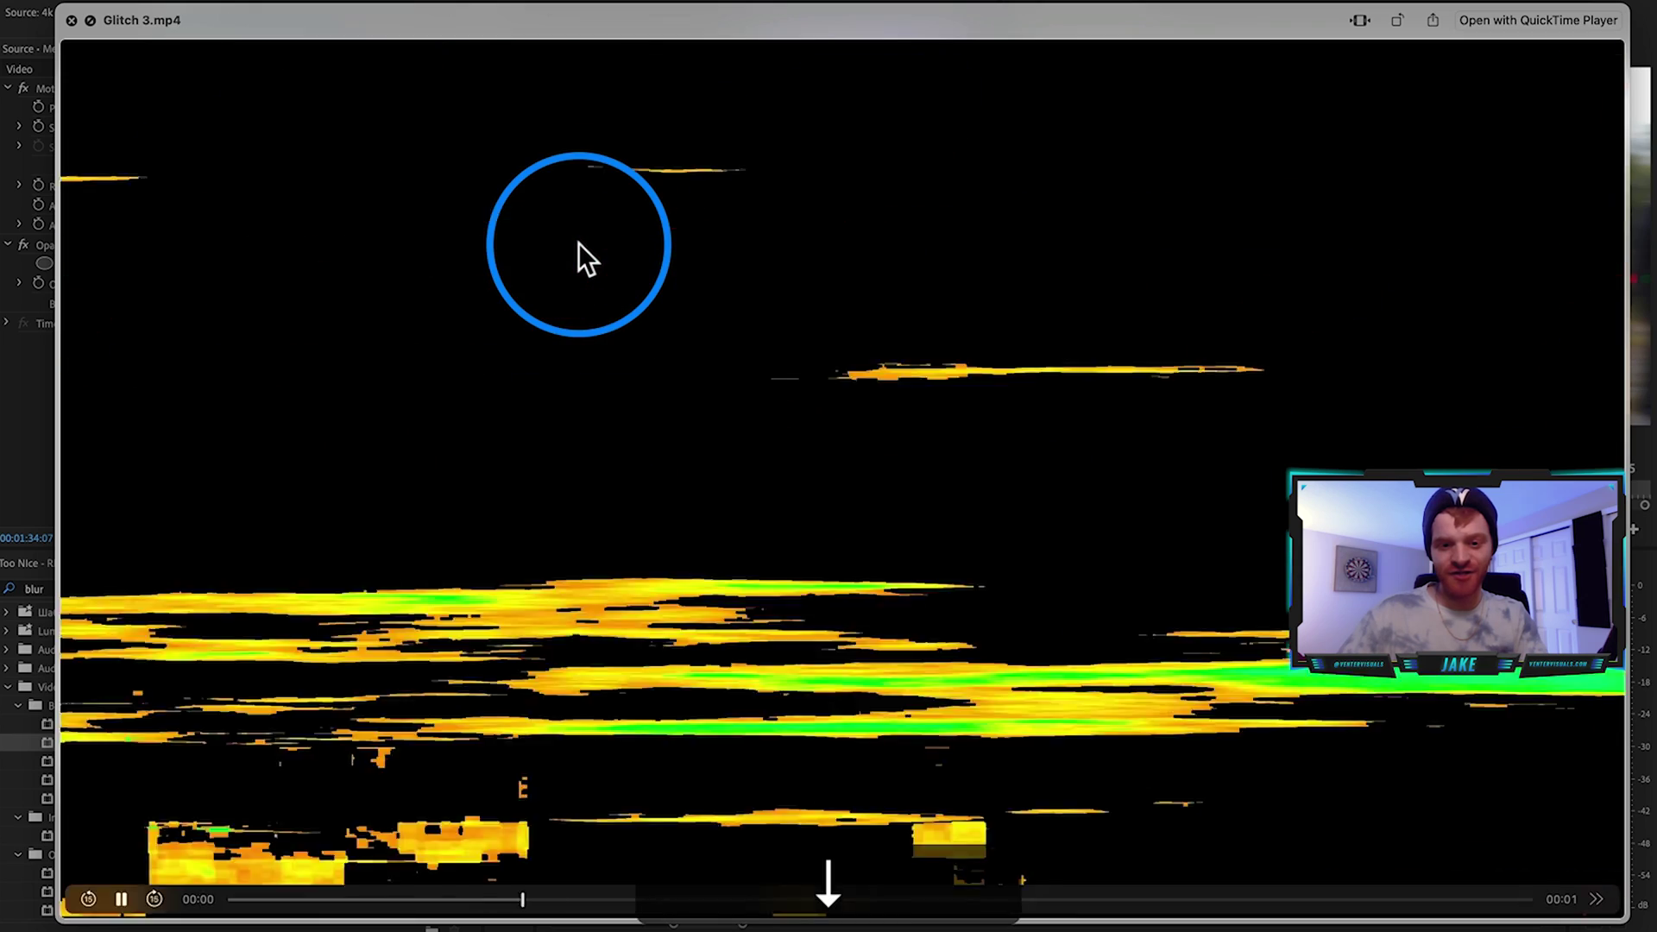
key(space)
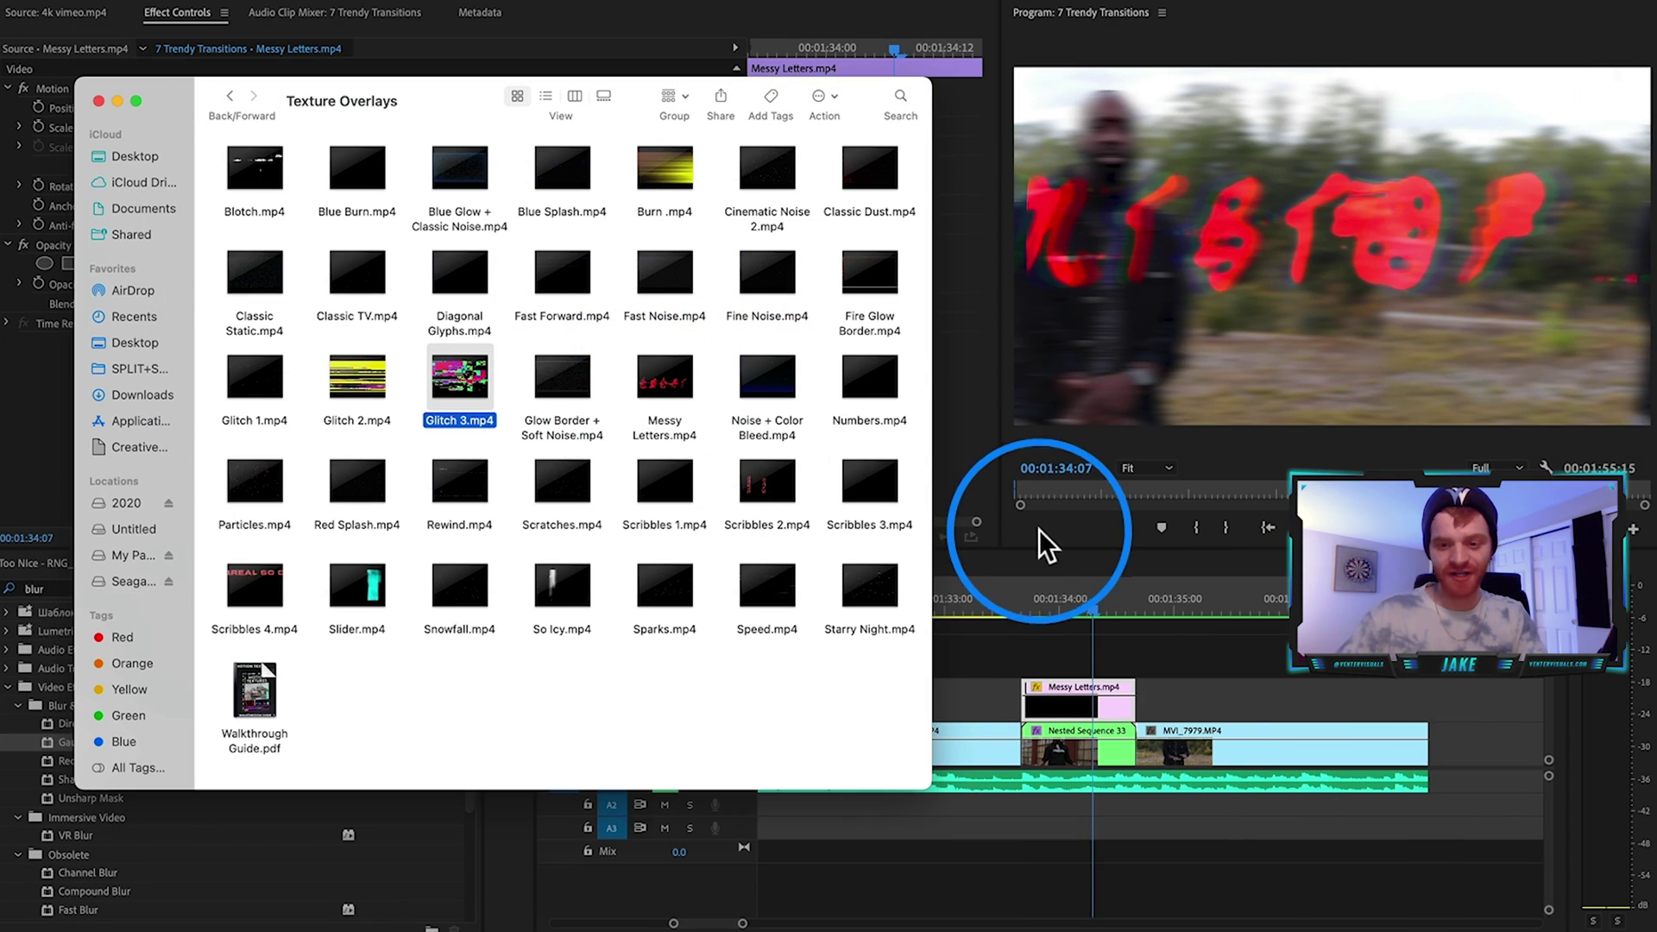
Return to the Premiere Pro sequence and go to the luma mask transition's first clip, MVI_1053.MP4, at 00:01:41:02
click(1168, 686)
key(minus)
key(minus)
scroll(1272, 673, down, 5)
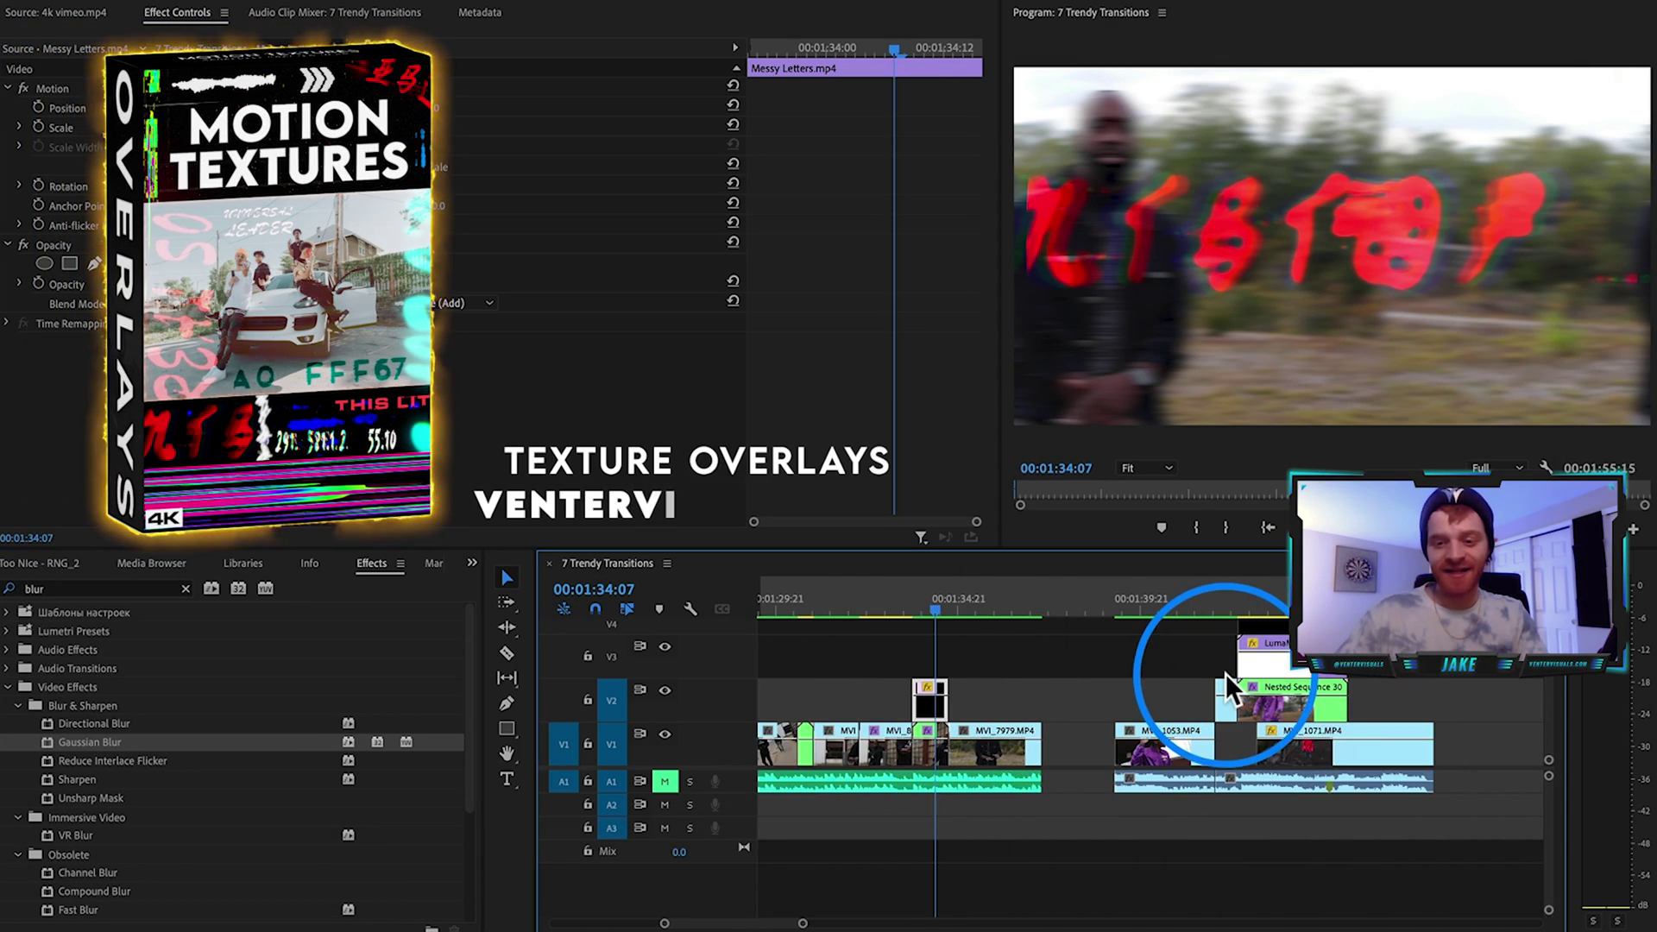
scroll(1073, 650, up, 3)
scroll(1073, 650, down, 3)
click(982, 601)
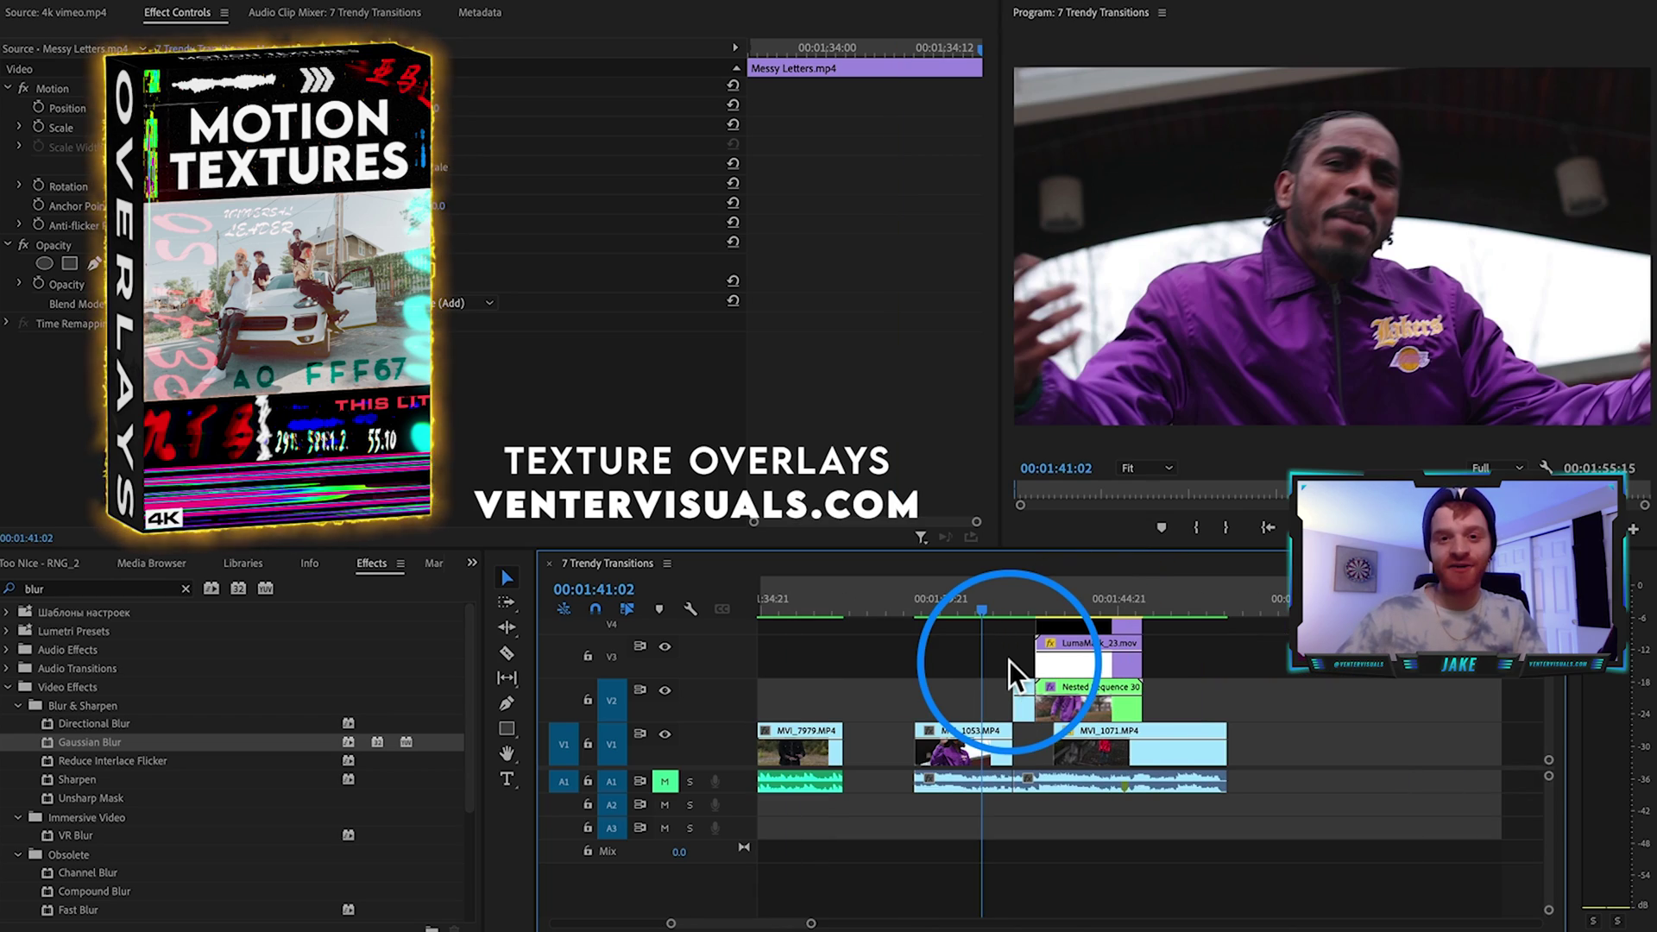
key(equal)
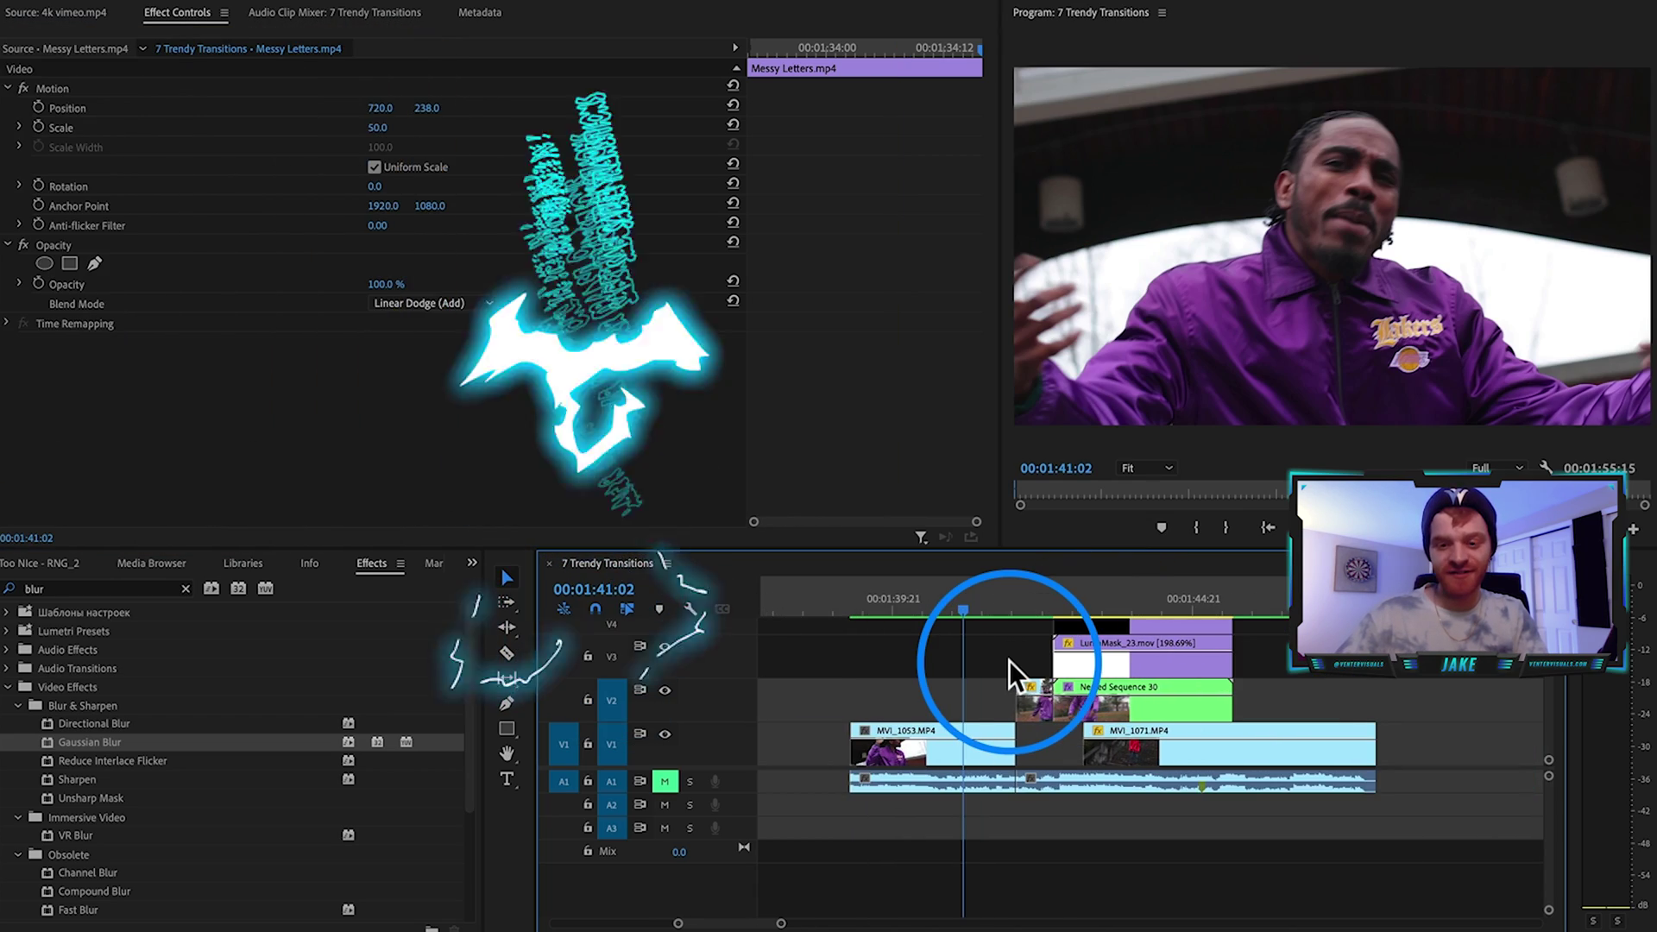
At 00:01:44:03, select the Line_23(Screen).mov overlay on V4 and apply the Color Balance (HLS) effect to it
drag(1007, 604, 1147, 609)
scroll(1063, 701, up, 2)
click(1156, 661)
click(50, 588)
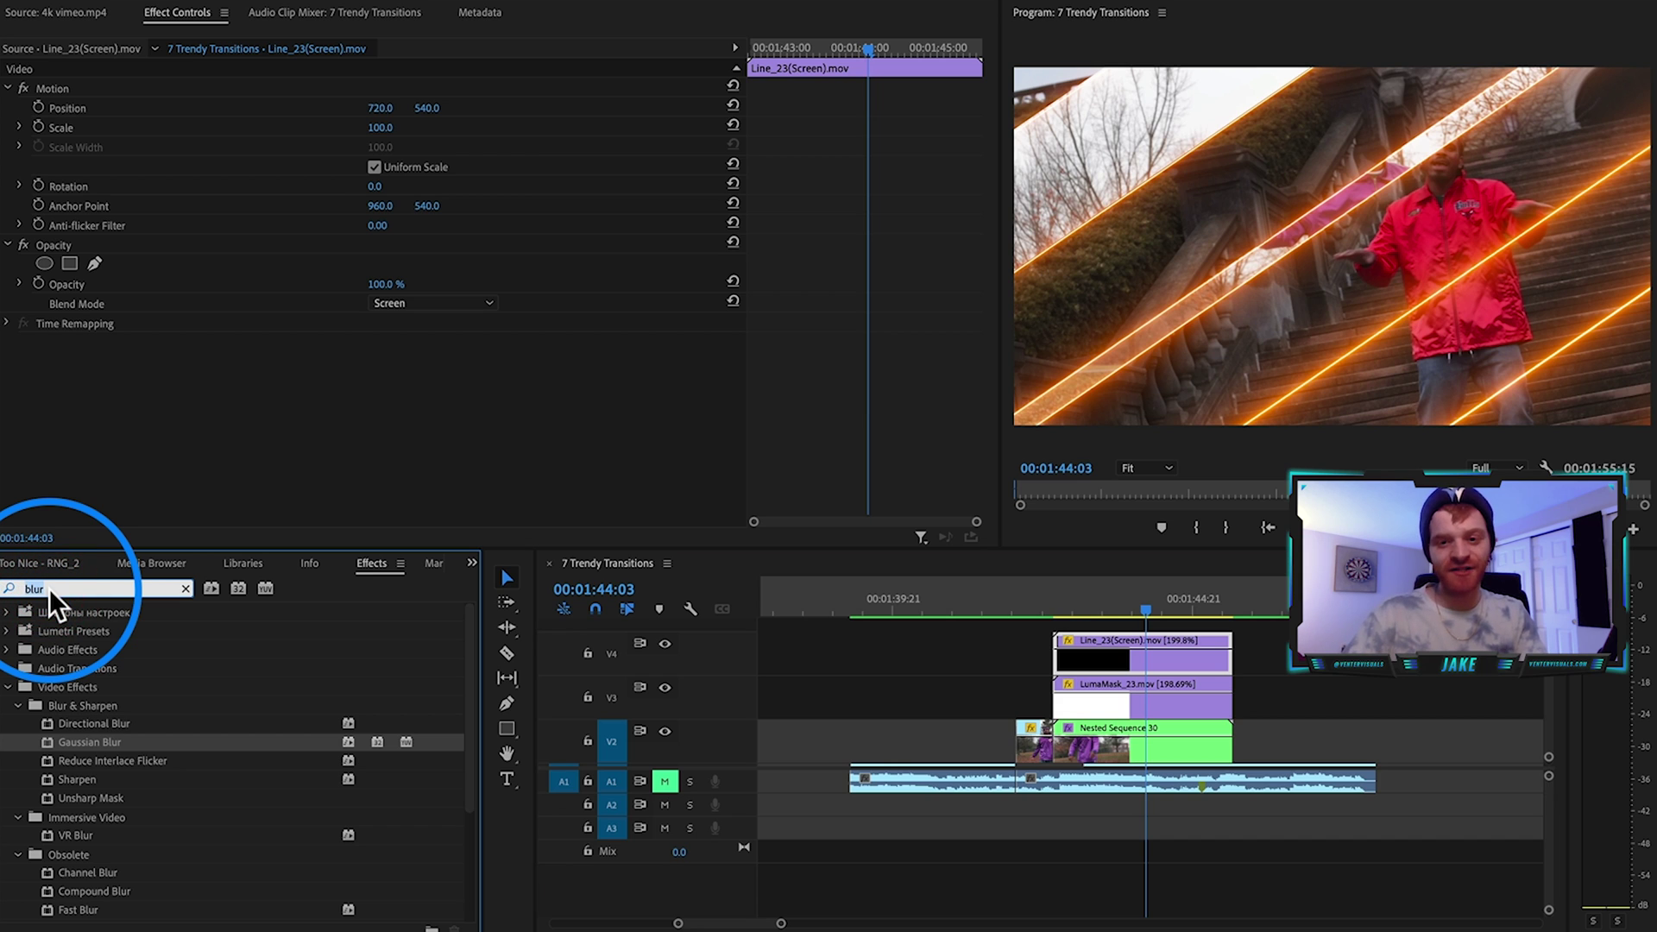
text(hls)
drag(107, 723, 1155, 694)
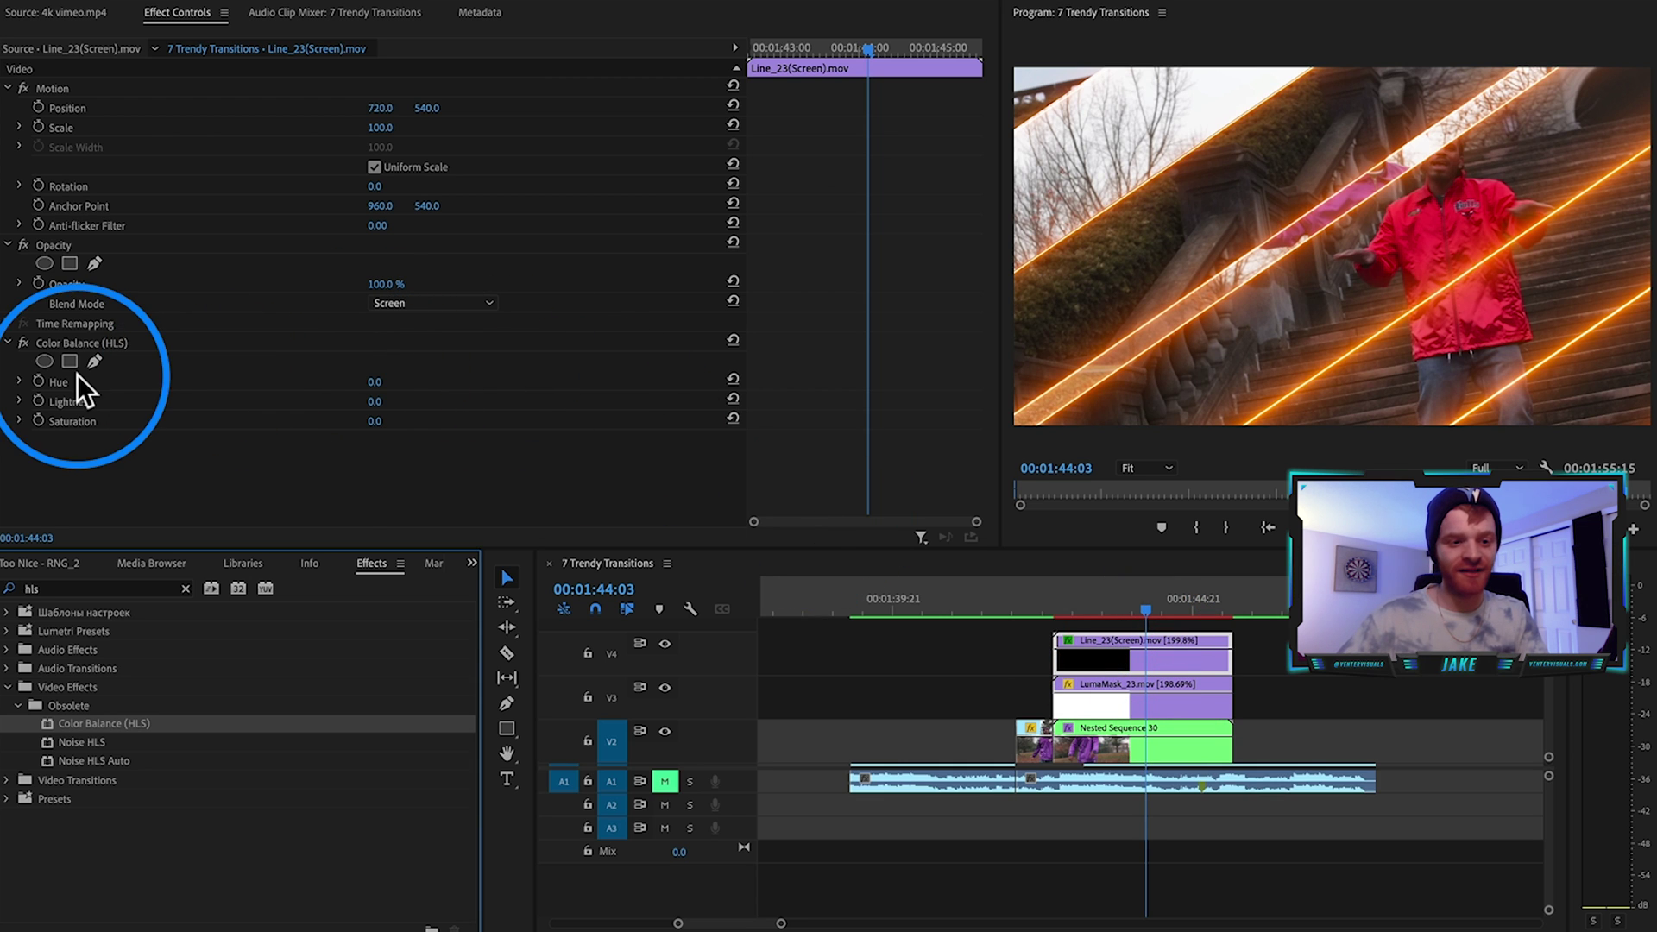
Keyframe Color Balance's Hue from 0 at the line overlay's start to 246° at its end, and play back the transition
click(39, 381)
mouse_move(374, 381)
mouse_down()
mouse_move(459, 382)
mouse_move(390, 381)
mouse_up()
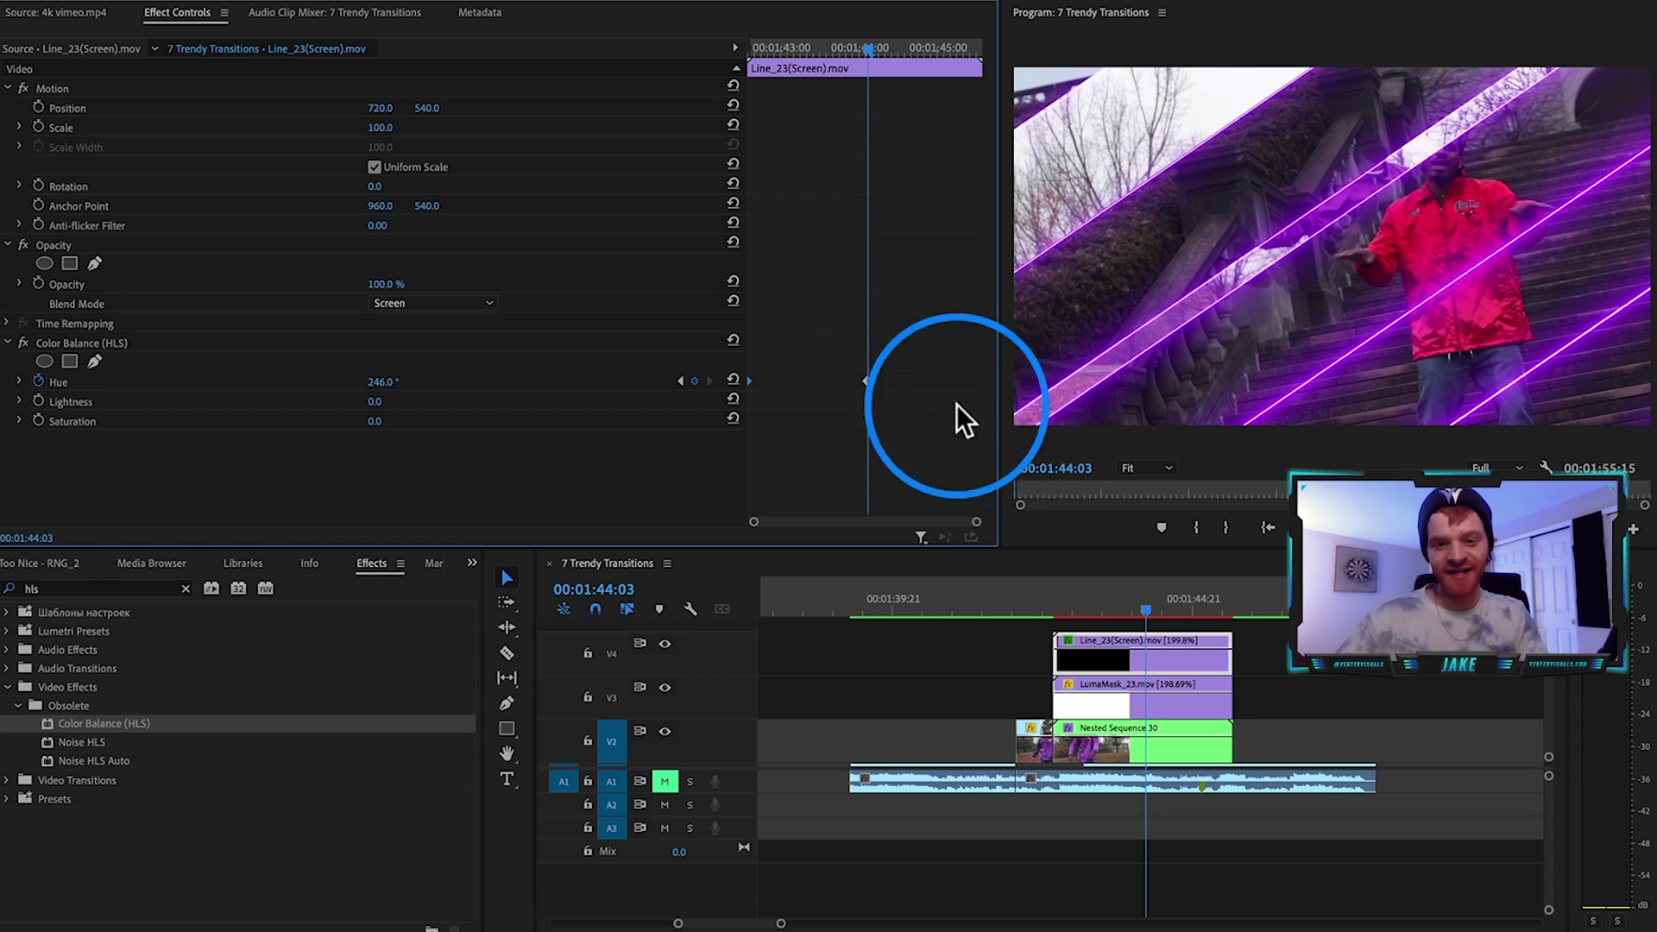
mouse_move(902, 45)
mouse_down()
mouse_move(743, 49)
mouse_move(919, 56)
mouse_move(1064, 89)
mouse_move(820, 116)
mouse_up()
click(1000, 611)
key(space)
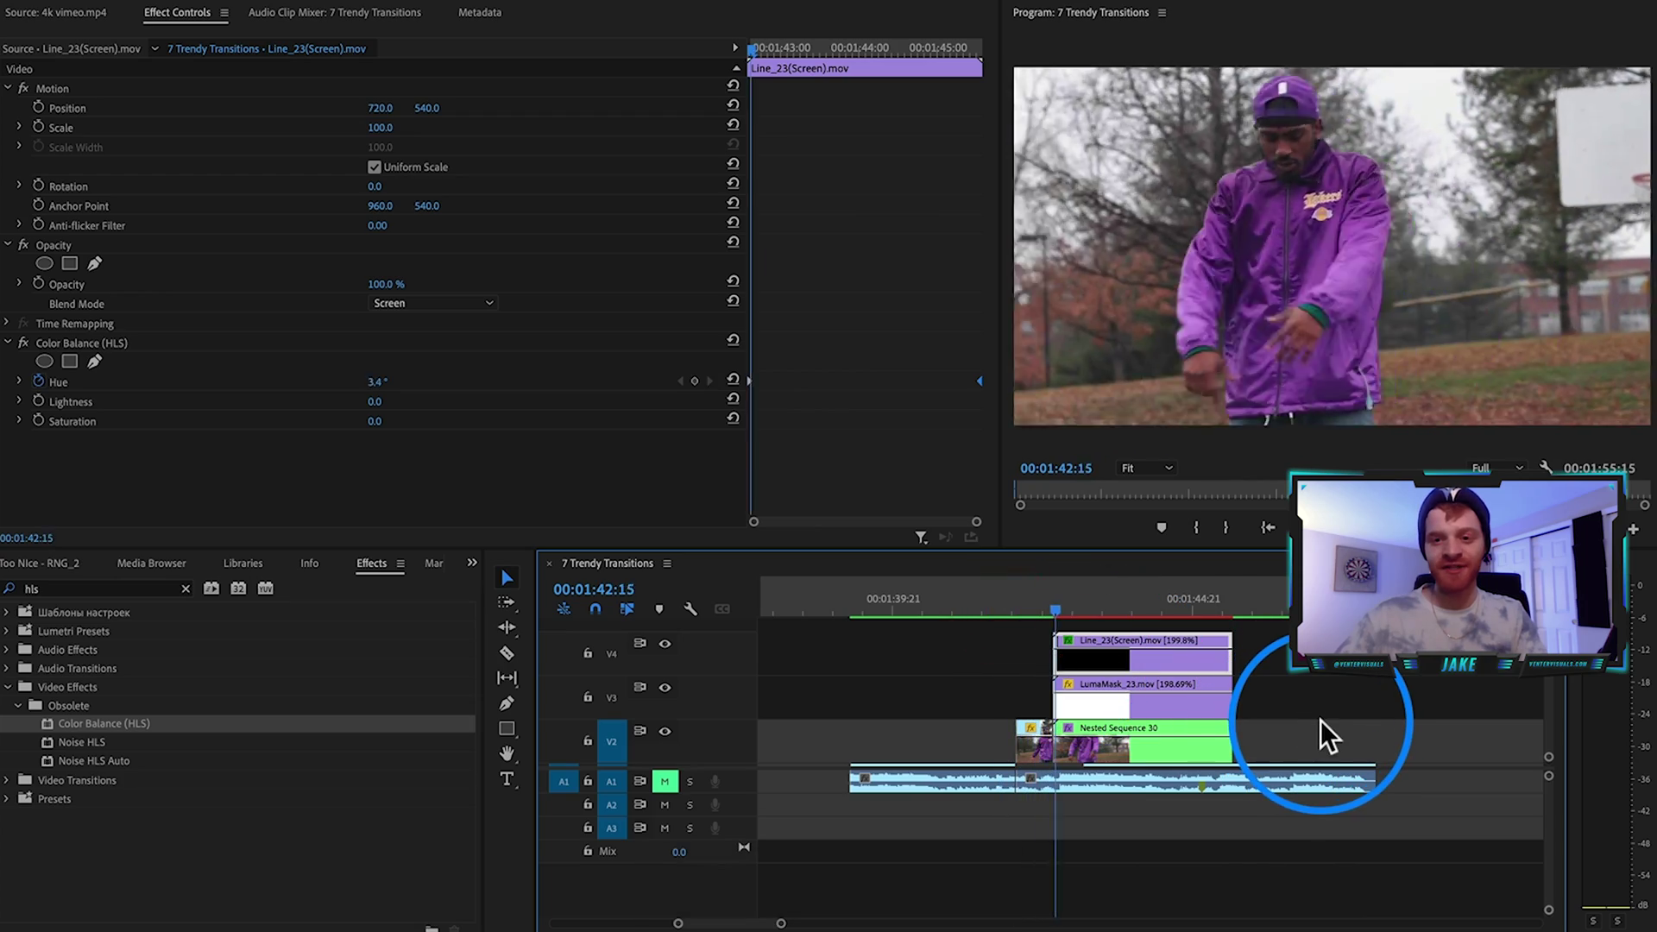